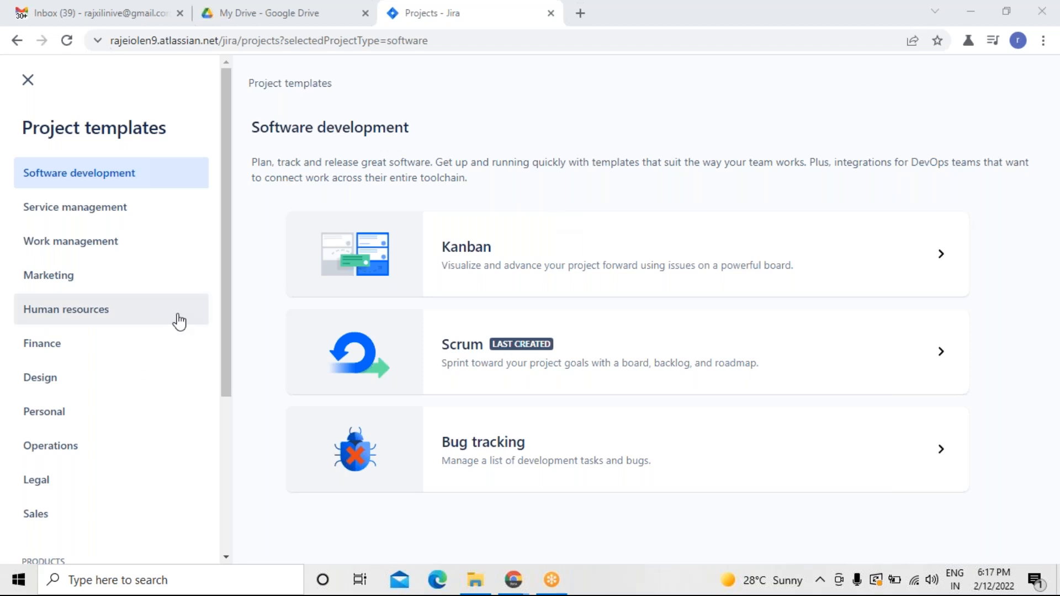
# Open the Scrum template from the Software development project templates.
pyautogui.click(75, 462)
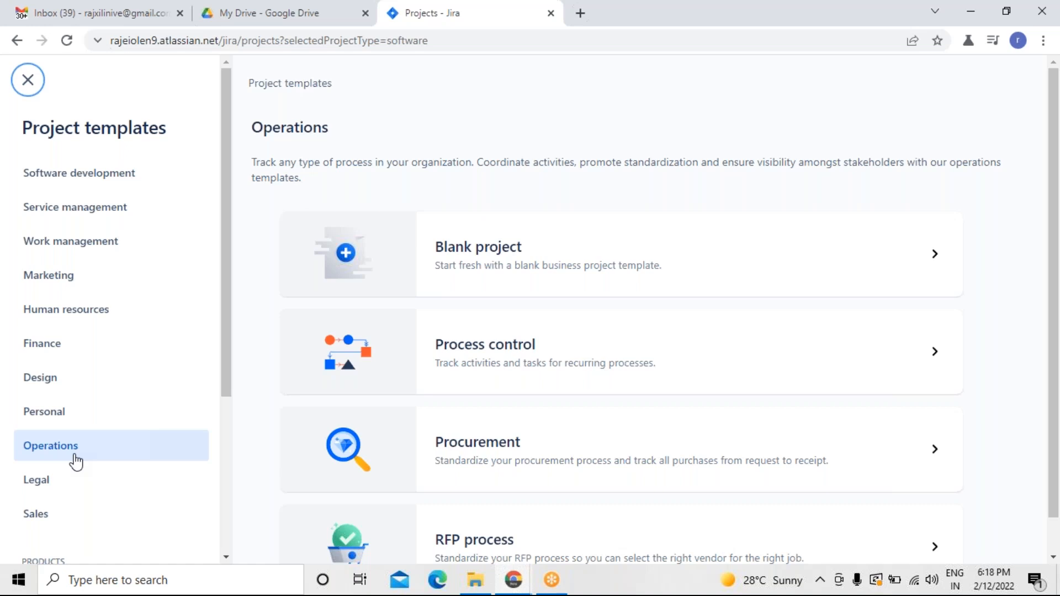
pyautogui.click(115, 182)
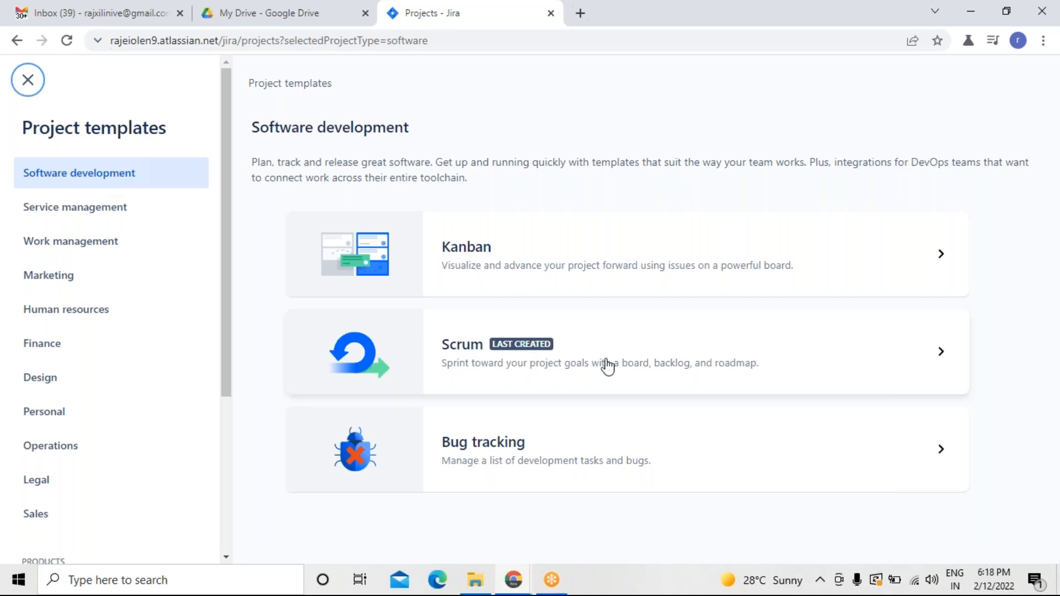
pyautogui.click(607, 364)
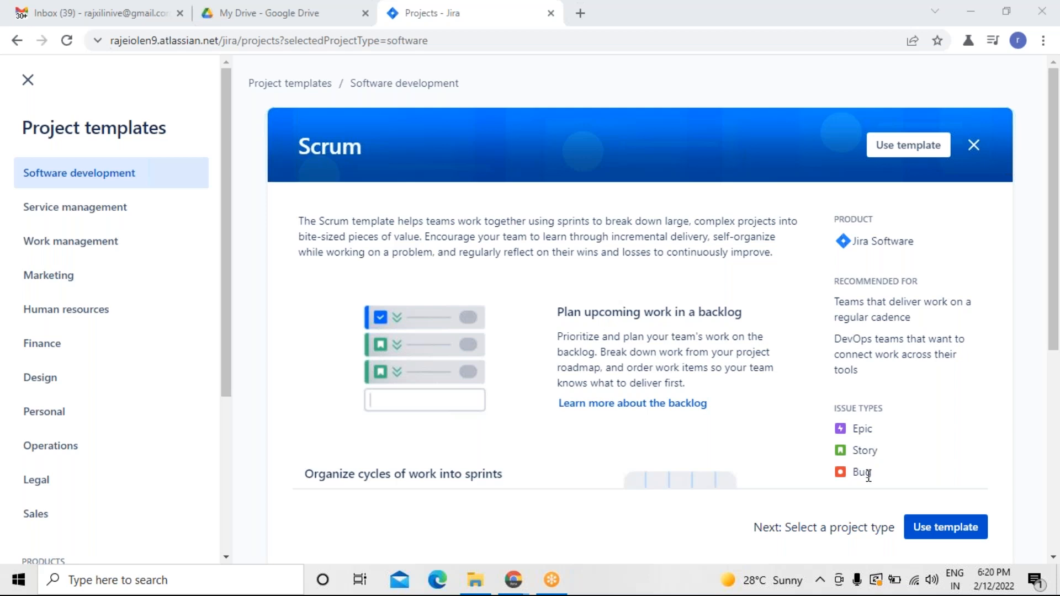
# Use the Scrum template to create a team-managed project named POS.
pyautogui.click(940, 532)
pyautogui.click(939, 531)
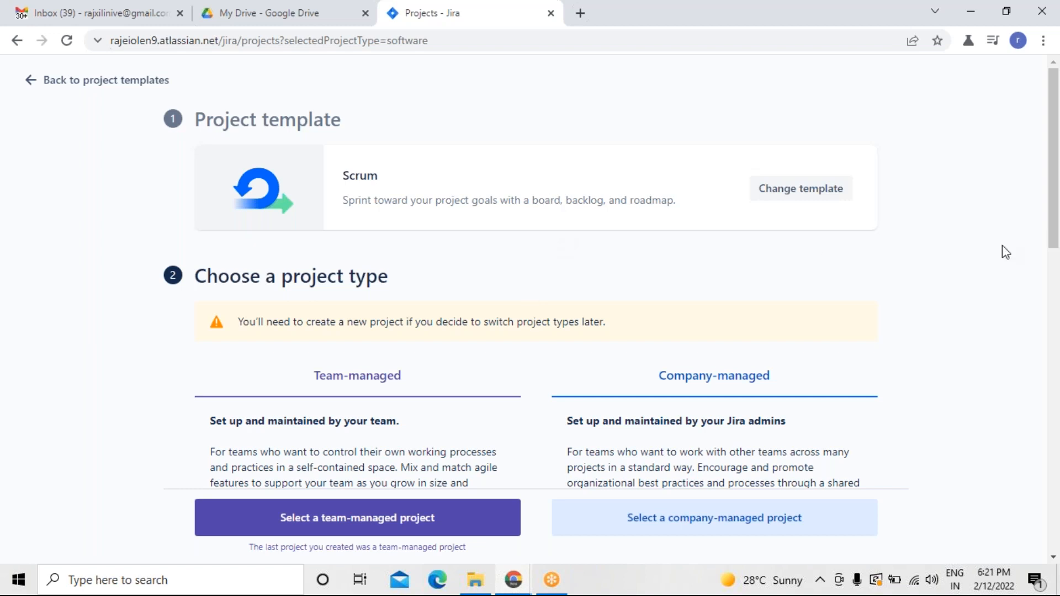
pyautogui.moveTo(1055, 238); pyautogui.dragTo(1057, 319)
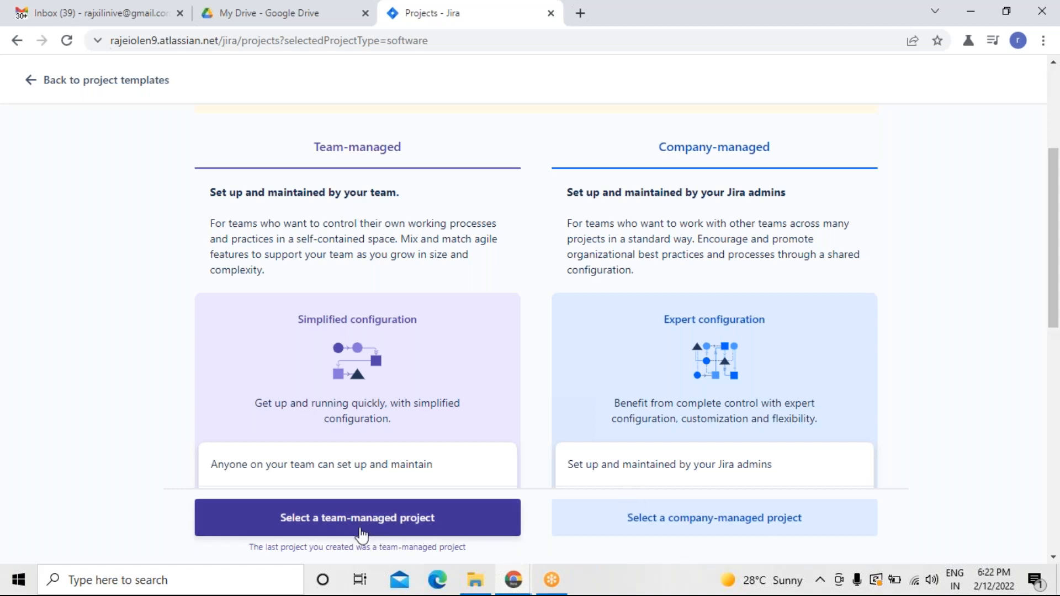
pyautogui.click(362, 522)
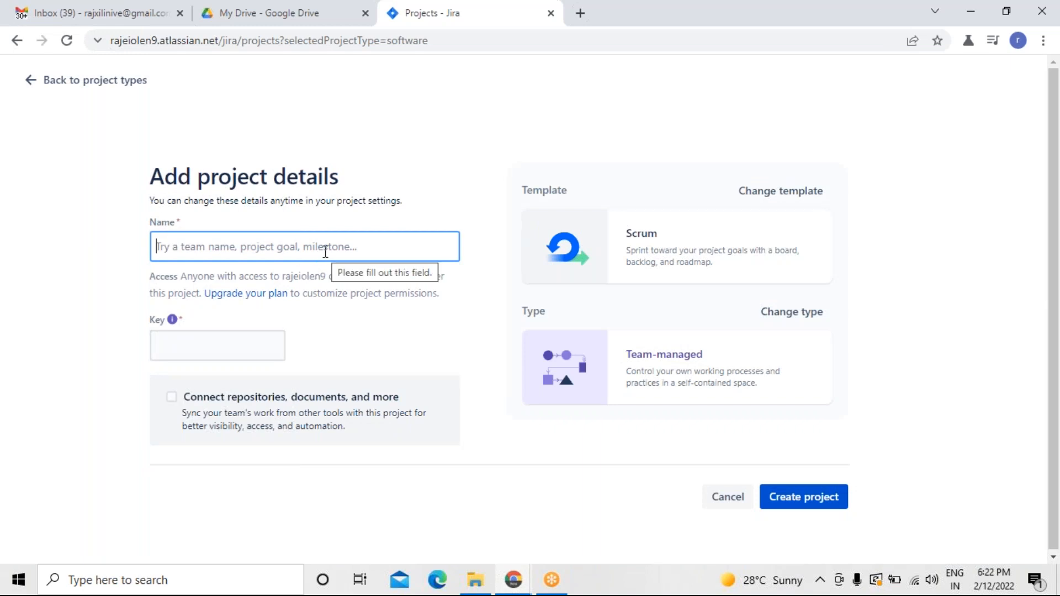
pyautogui.write('POS')
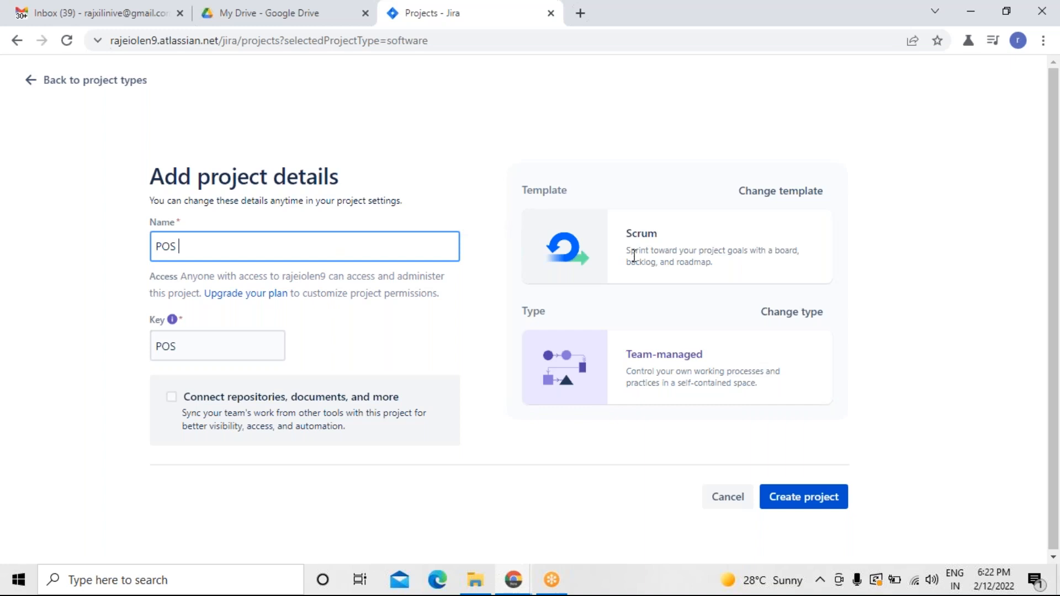
pyautogui.click(805, 498)
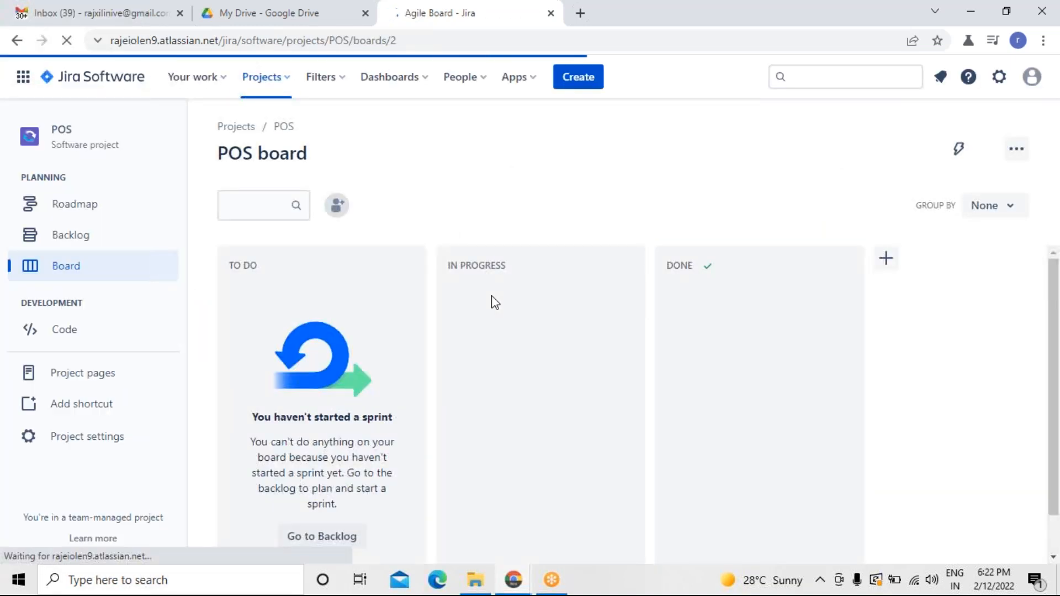
# Explore the project's Roadmap and Backlog pages and the top navigation menus.
pyautogui.click(91, 214)
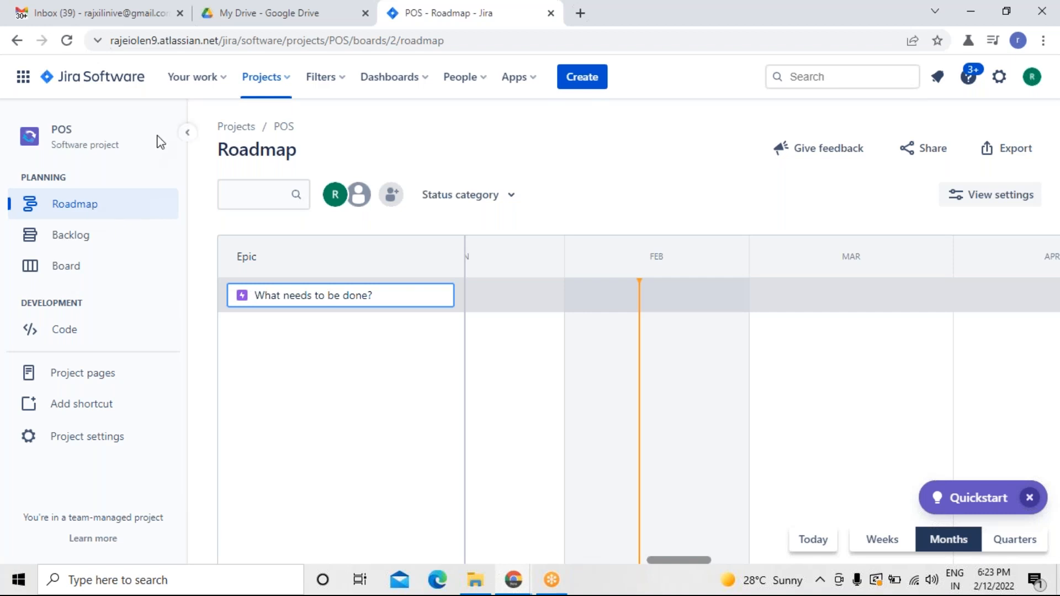
pyautogui.click(224, 88)
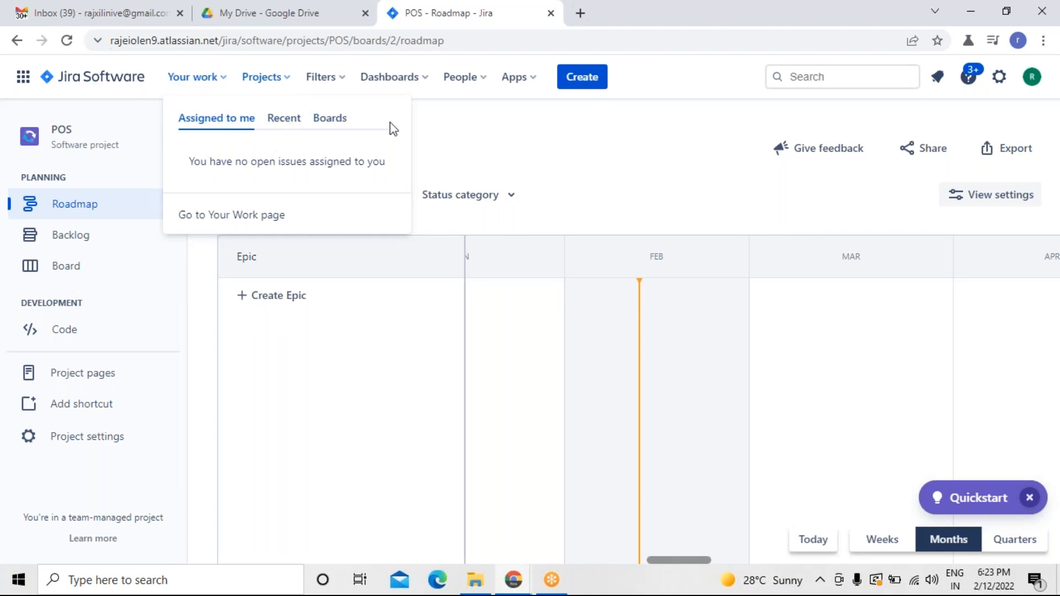
pyautogui.click(440, 136)
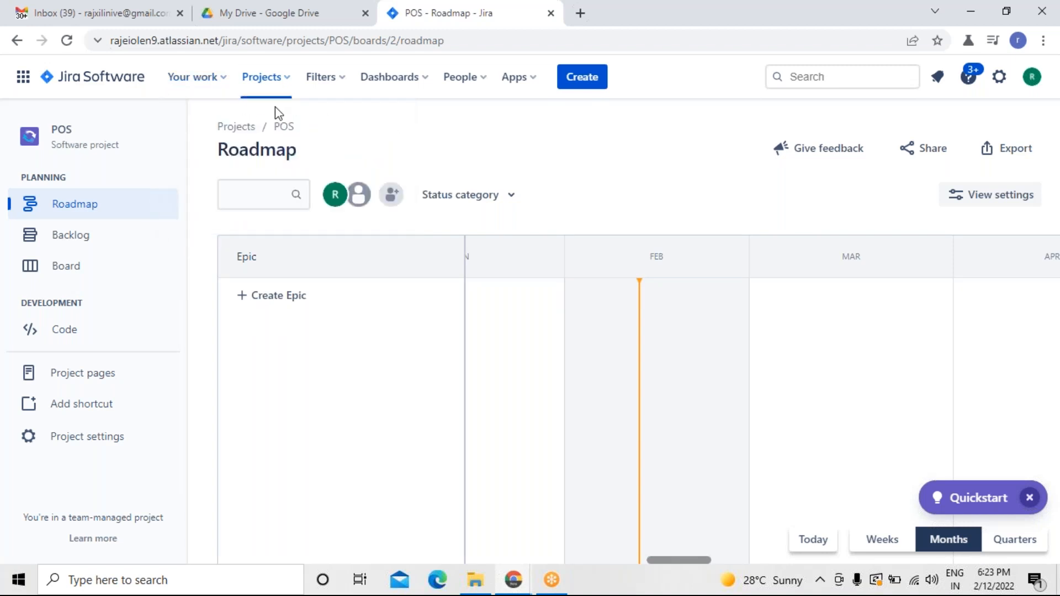
pyautogui.click(291, 86)
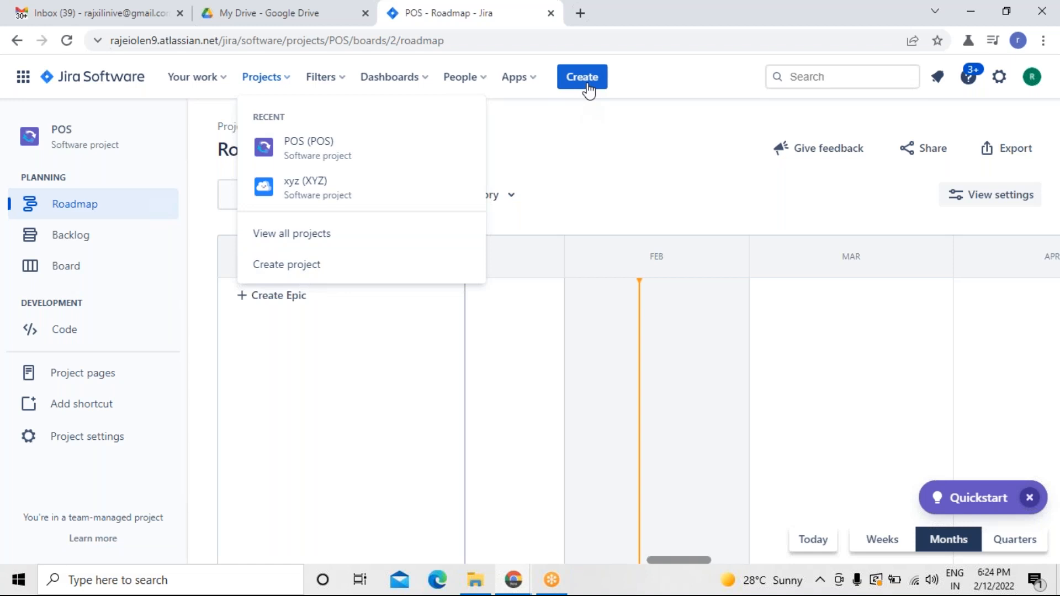
pyautogui.click(340, 82)
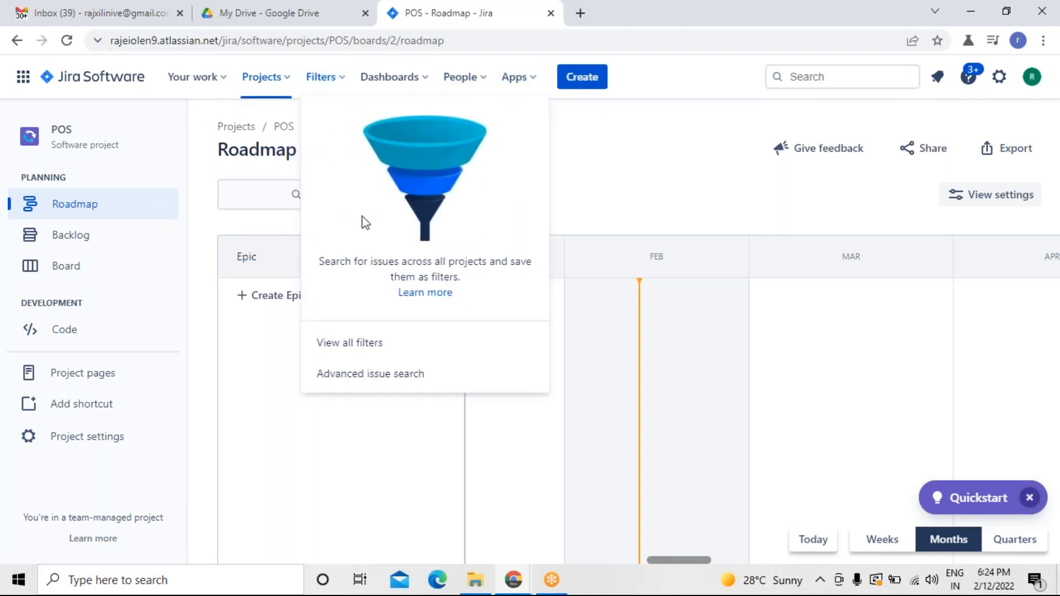
pyautogui.click(430, 85)
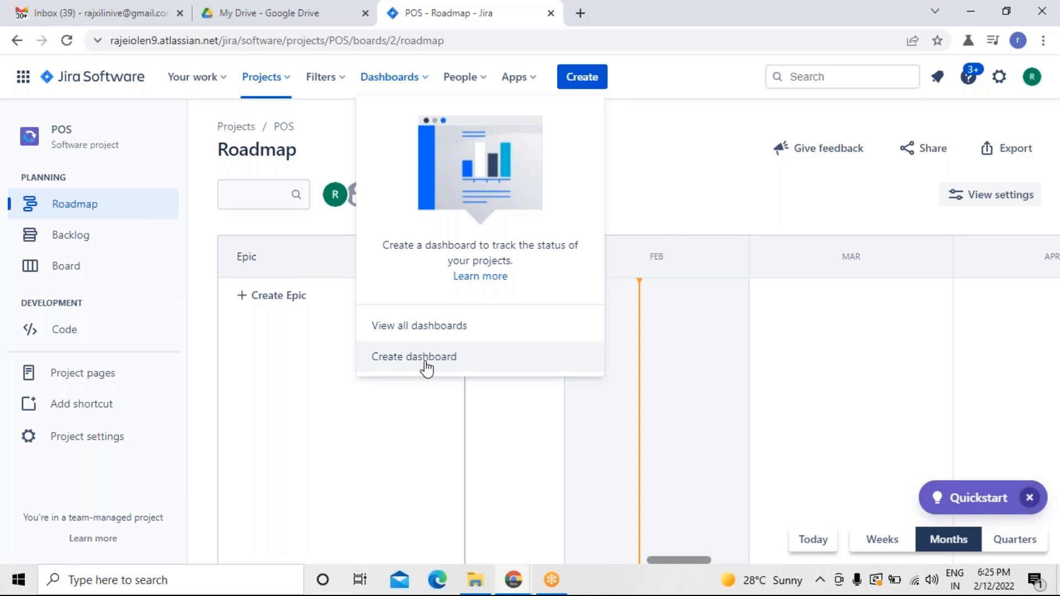
pyautogui.click(482, 78)
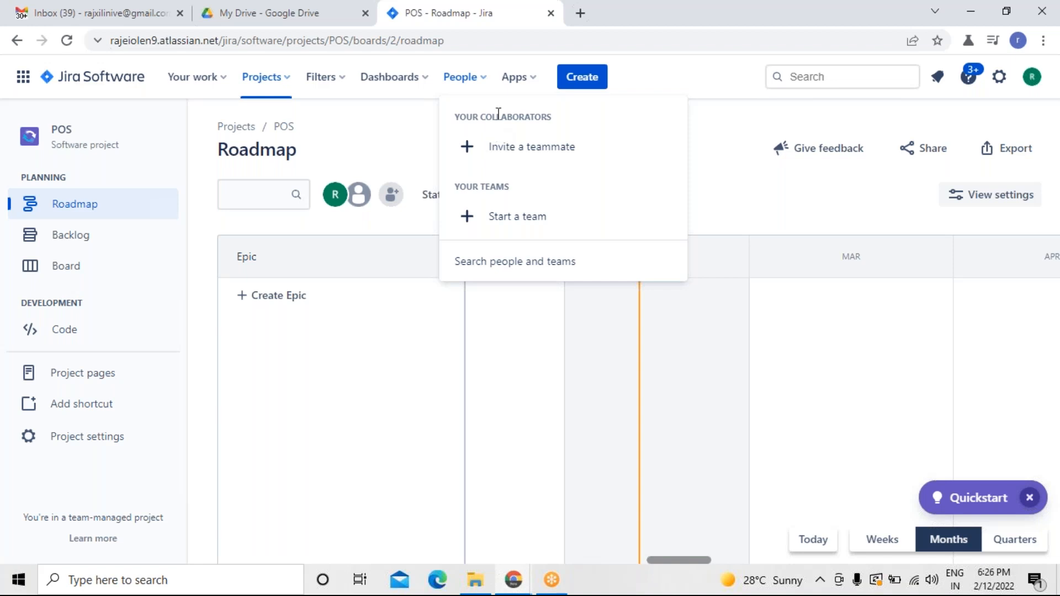
pyautogui.click(533, 82)
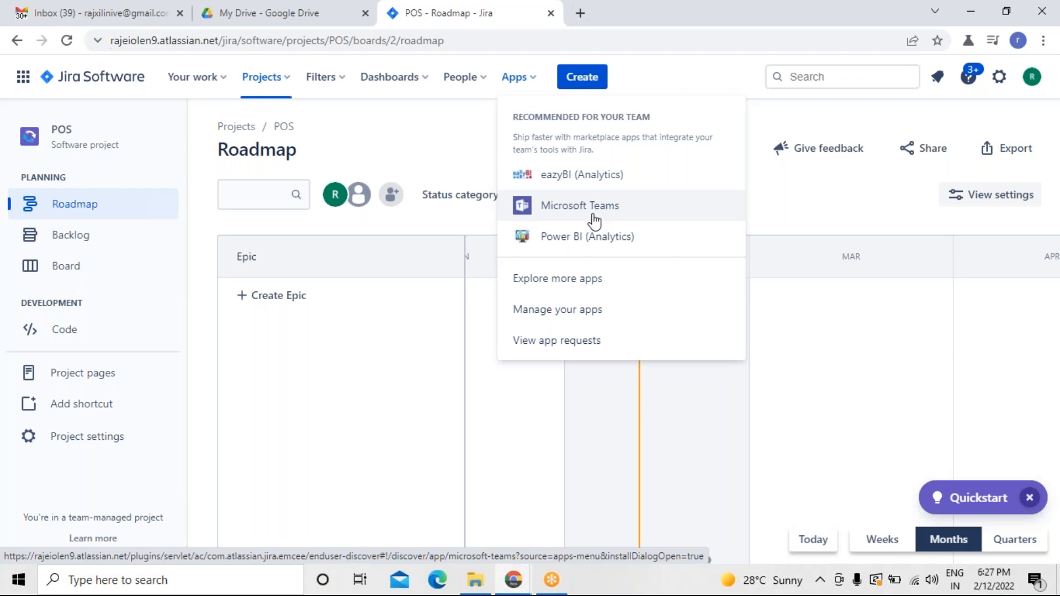
pyautogui.click(444, 149)
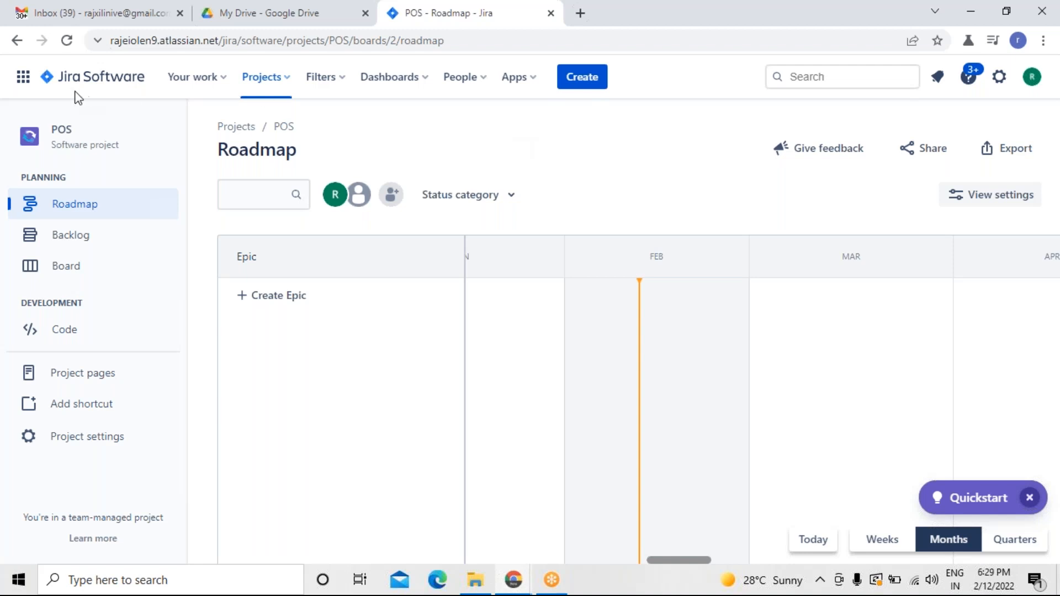
pyautogui.click(62, 246)
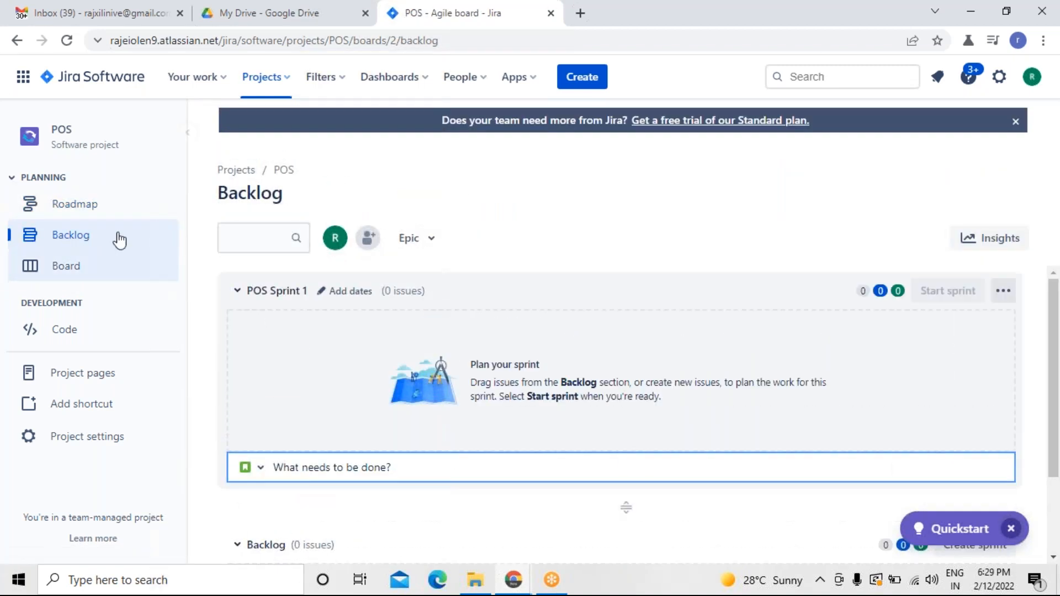
pyautogui.click(87, 206)
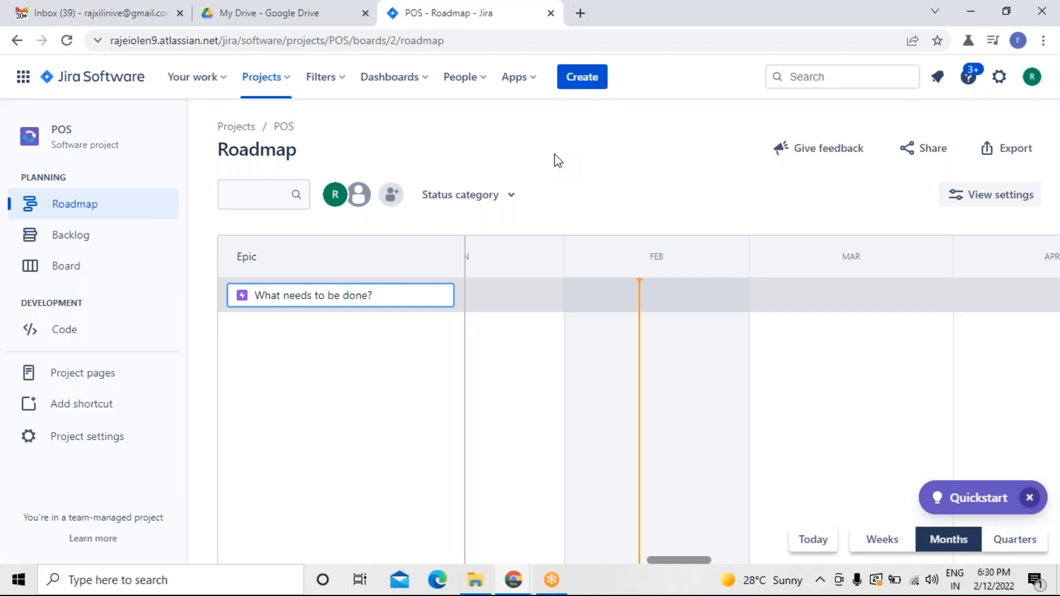
# Open a new tab and search Google for features of Point of sale system.
pyautogui.click(579, 21)
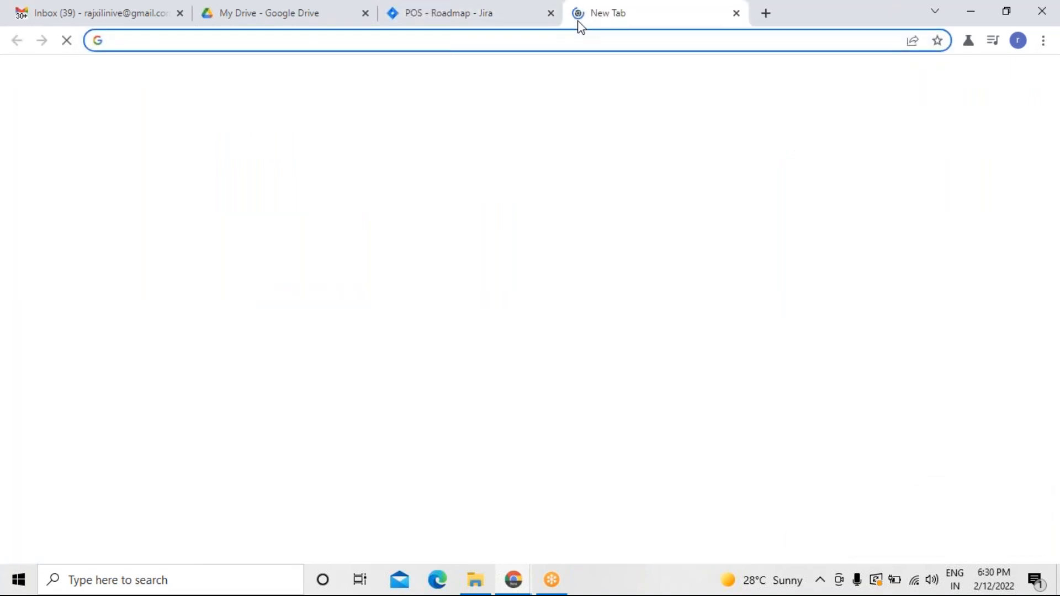
pyautogui.write('www.google.com')
pyautogui.press('Return')
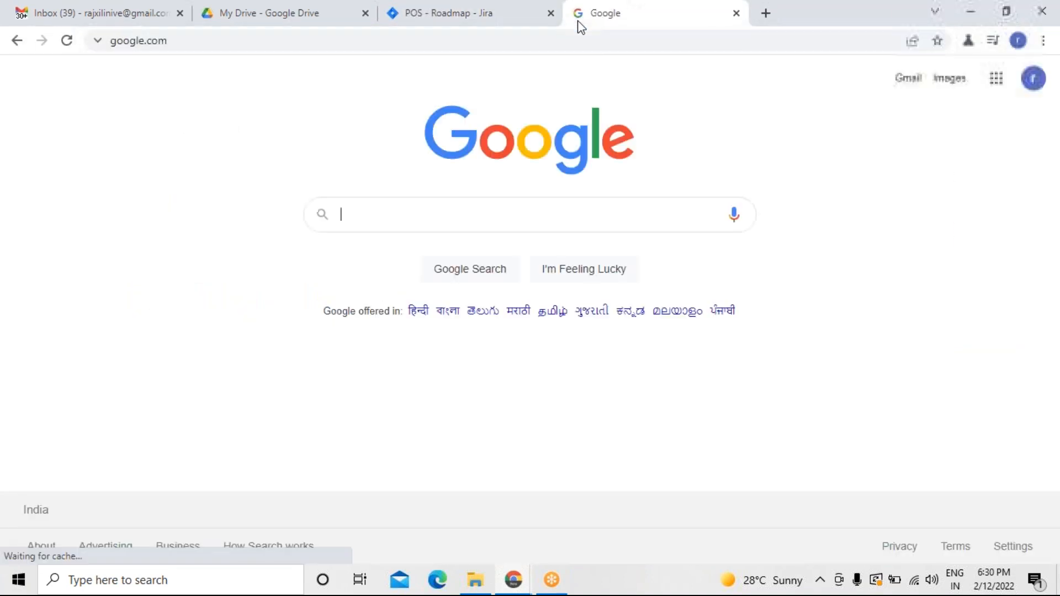
pyautogui.write('featu')
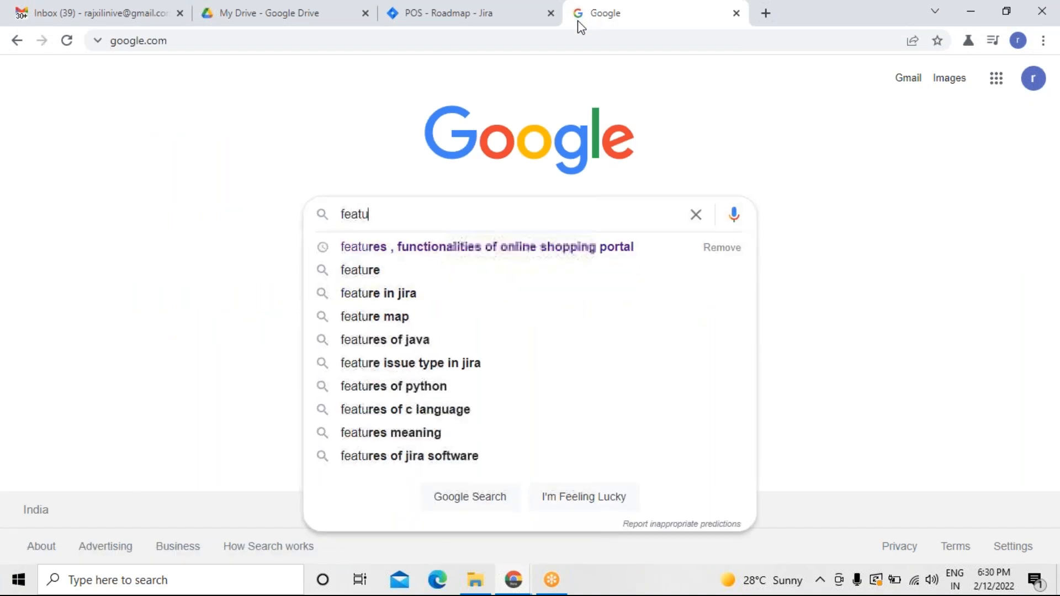
pyautogui.write('res of Point of sale system')
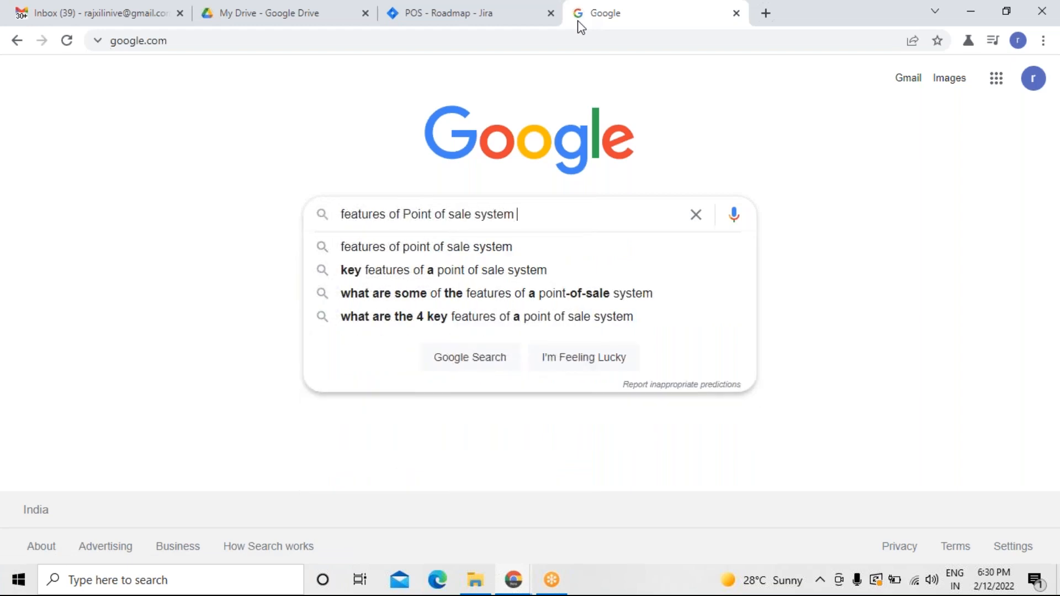
pyautogui.press('Return')
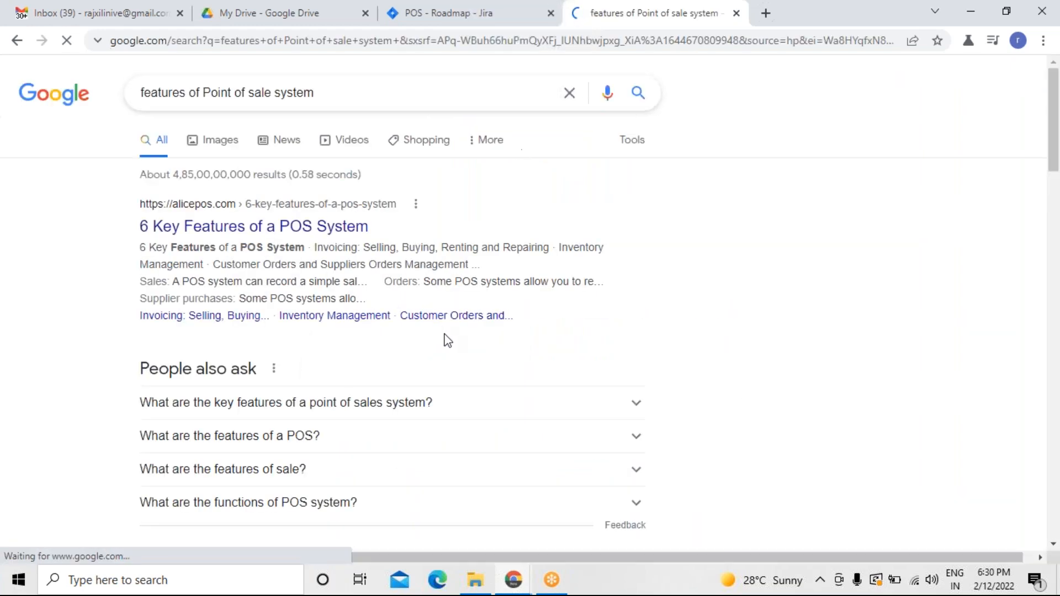
# Expand and read the search page's answers about the key features of a POS system.
pyautogui.click(645, 414)
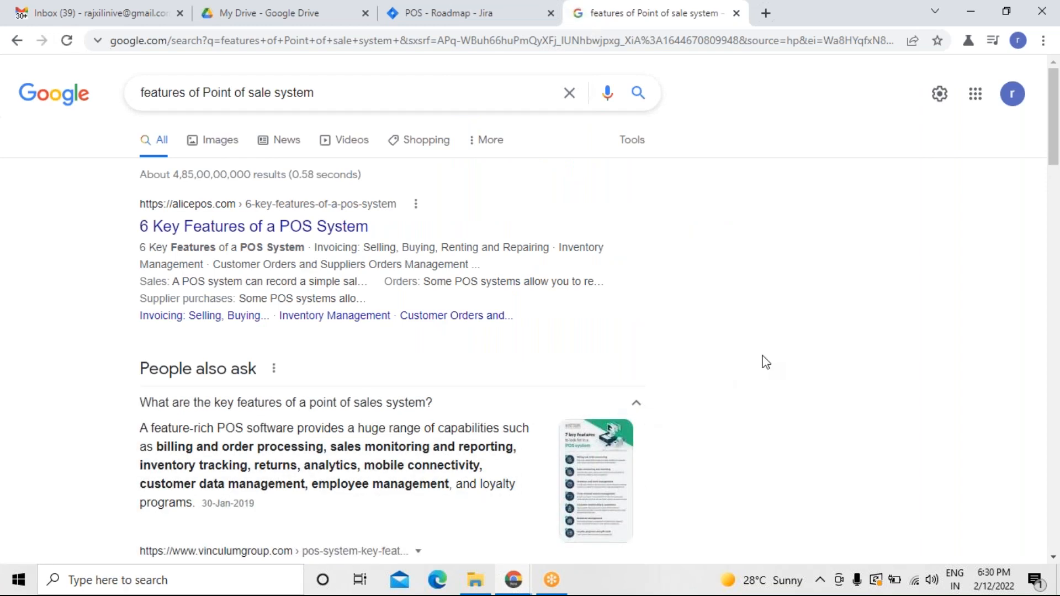
pyautogui.scroll(-5, 766, 362)
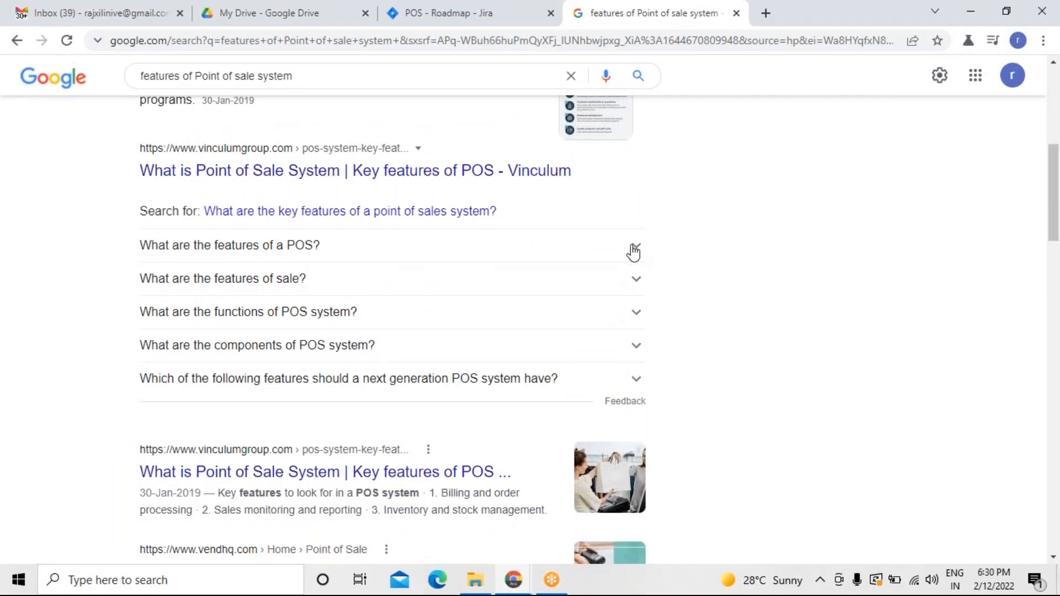
pyautogui.click(635, 246)
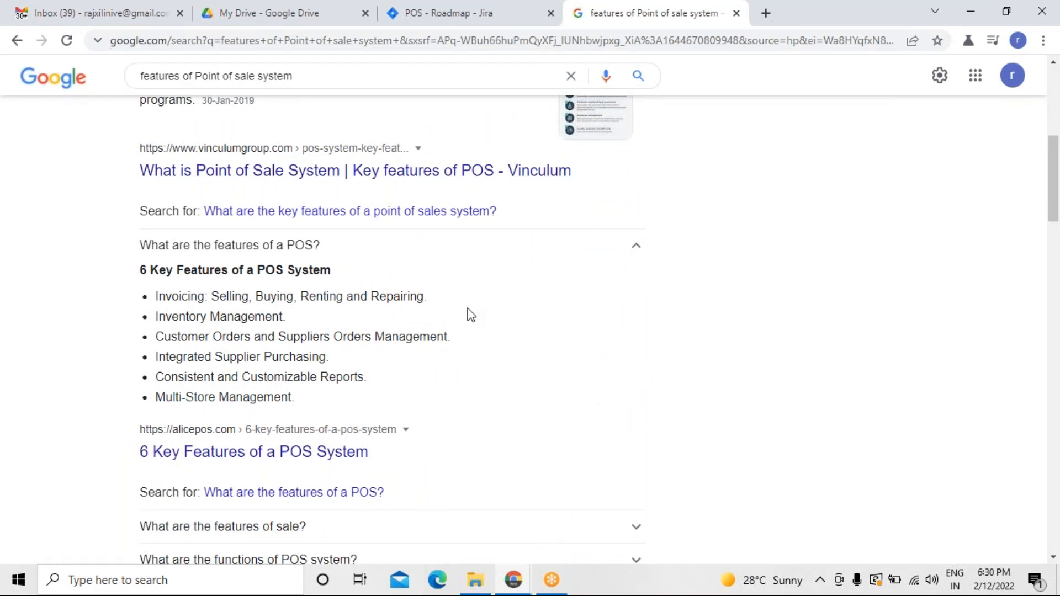
pyautogui.click(482, 22)
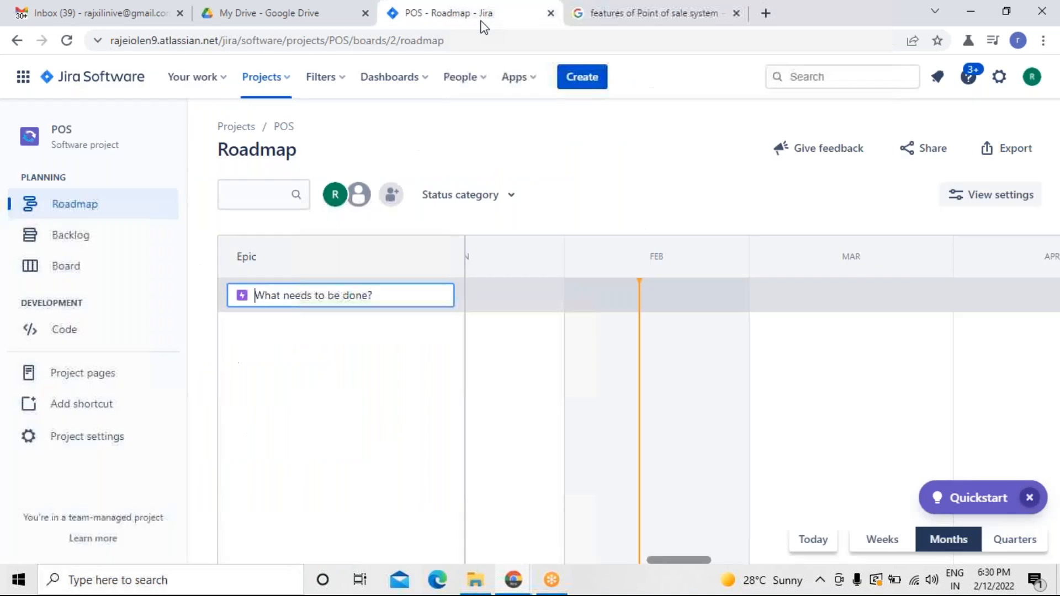
pyautogui.click(573, 23)
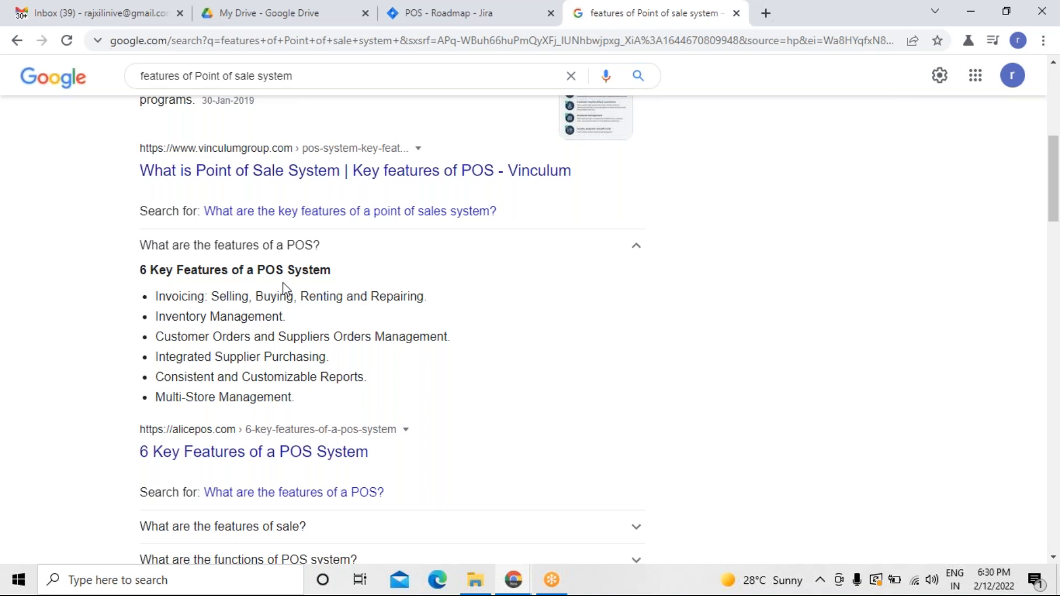
# Create a roadmap epic named invoice - selling , buying etc in the POS project.
pyautogui.click(525, 22)
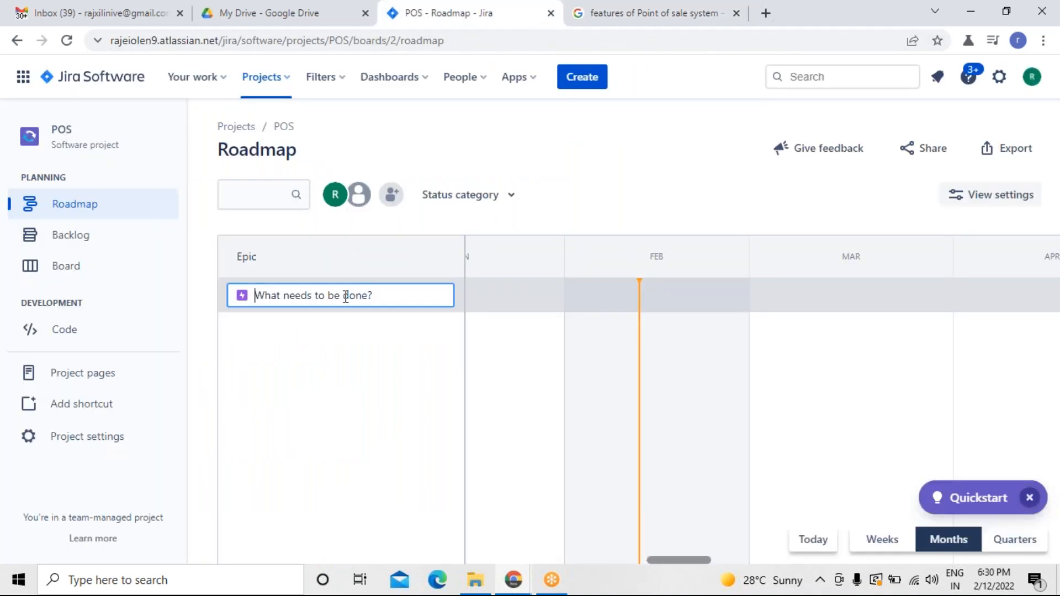
pyautogui.write('Invoice - selling , bu')
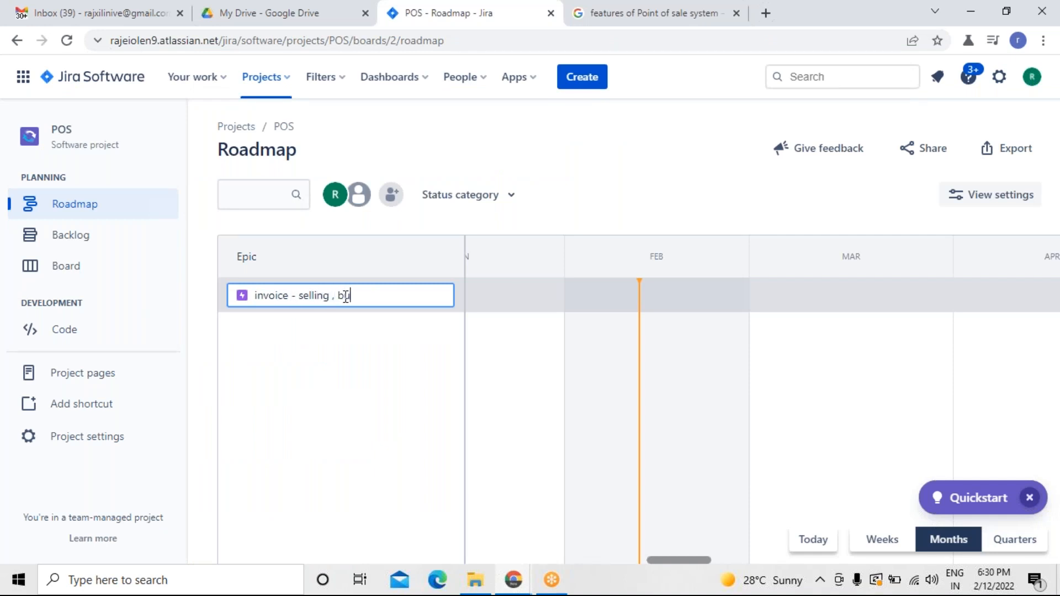
pyautogui.write('ying etc')
pyautogui.press('Return')
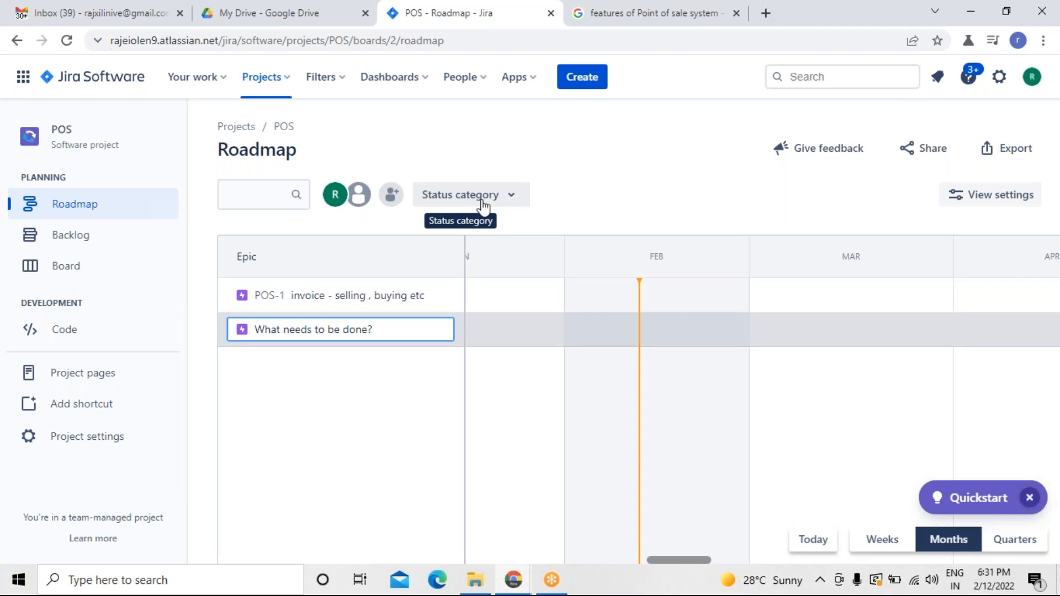
# Add a second roadmap epic named Inventory Management, checking the feature list in the search tab.
pyautogui.click(591, 22)
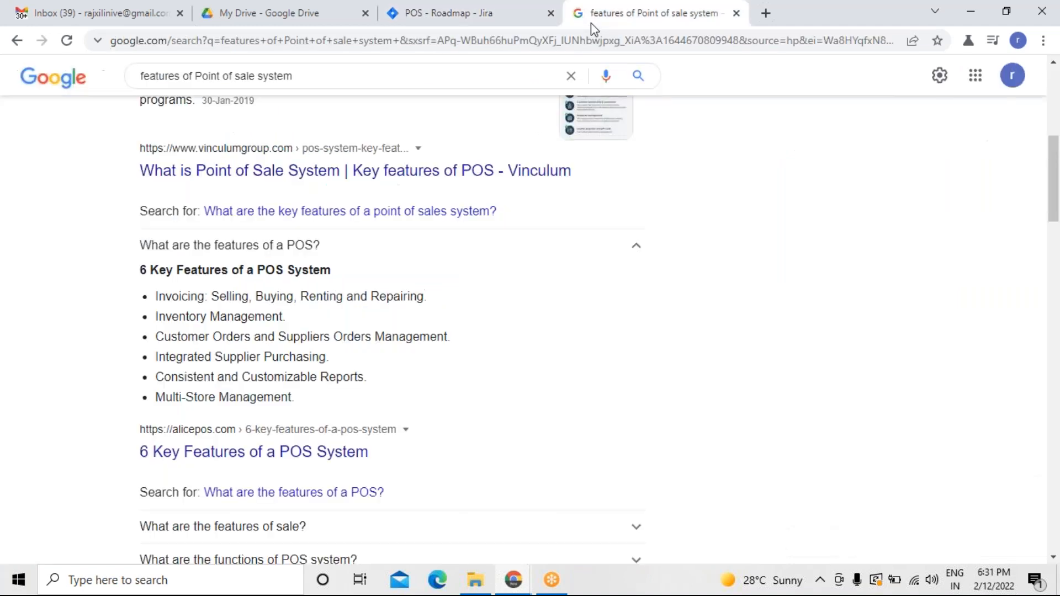
pyautogui.click(491, 22)
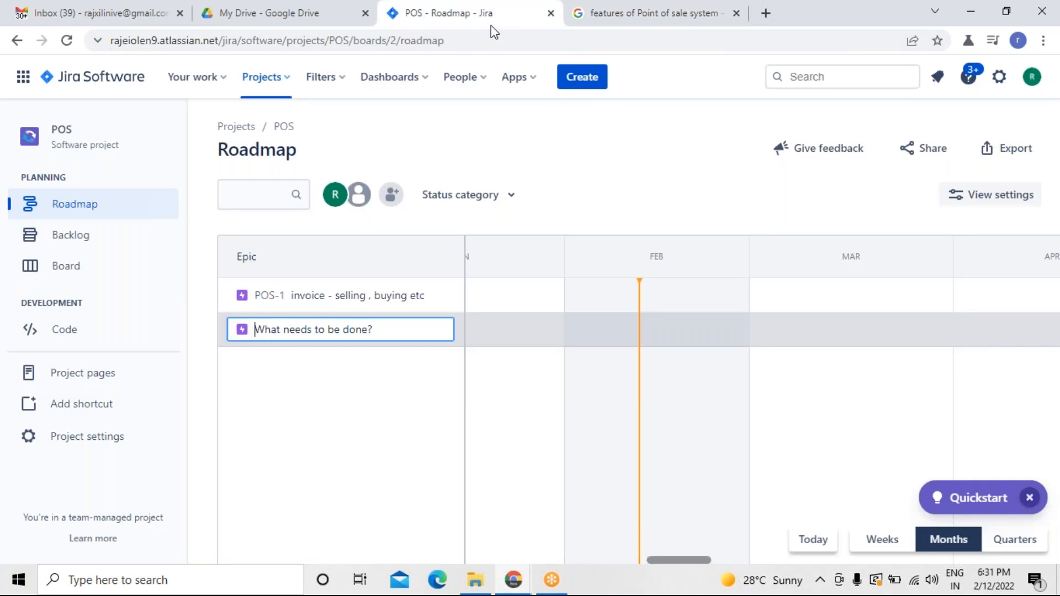
pyautogui.write('invens')
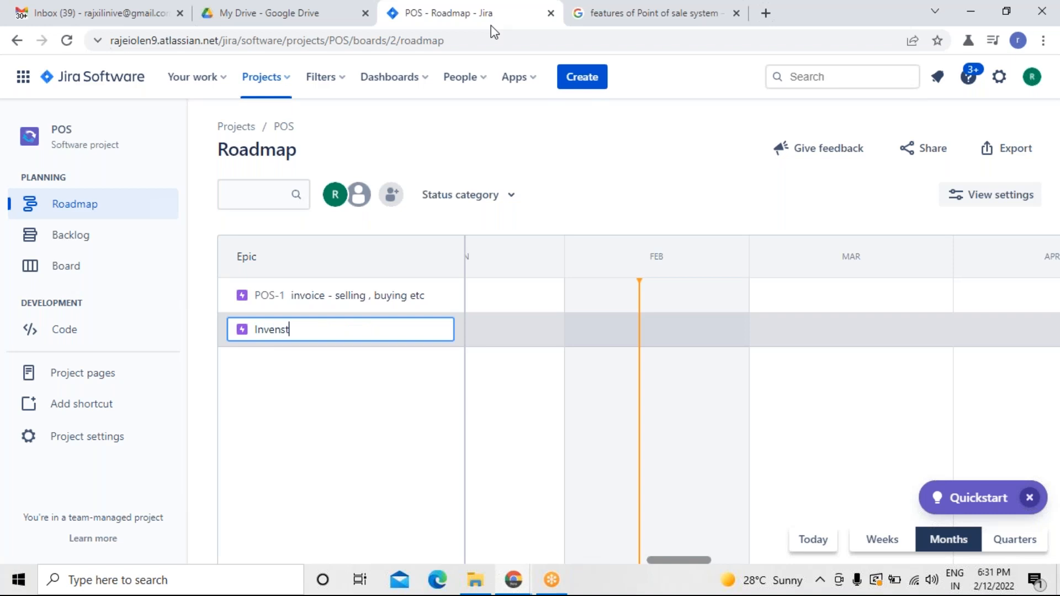
pyautogui.write('try')
pyautogui.press('BackSpace')
pyautogui.press('BackSpace')
pyautogui.press('BackSpace')
pyautogui.write('ory Management')
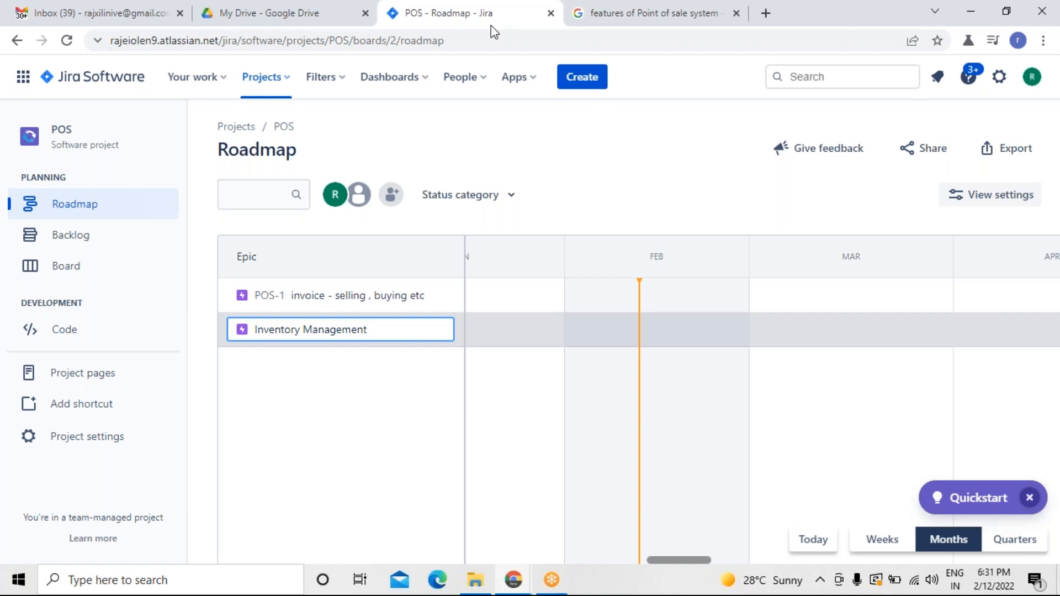
pyautogui.press('Return')
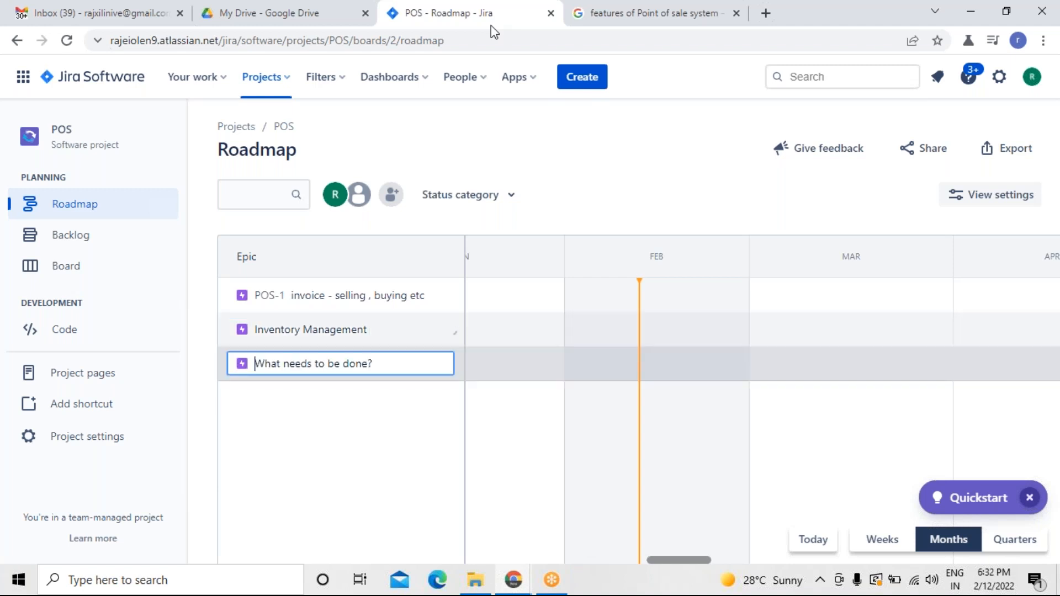
# Add a roadmap epic named customer and supply order Mgt, referring to the search tab's feature list.
pyautogui.click(602, 22)
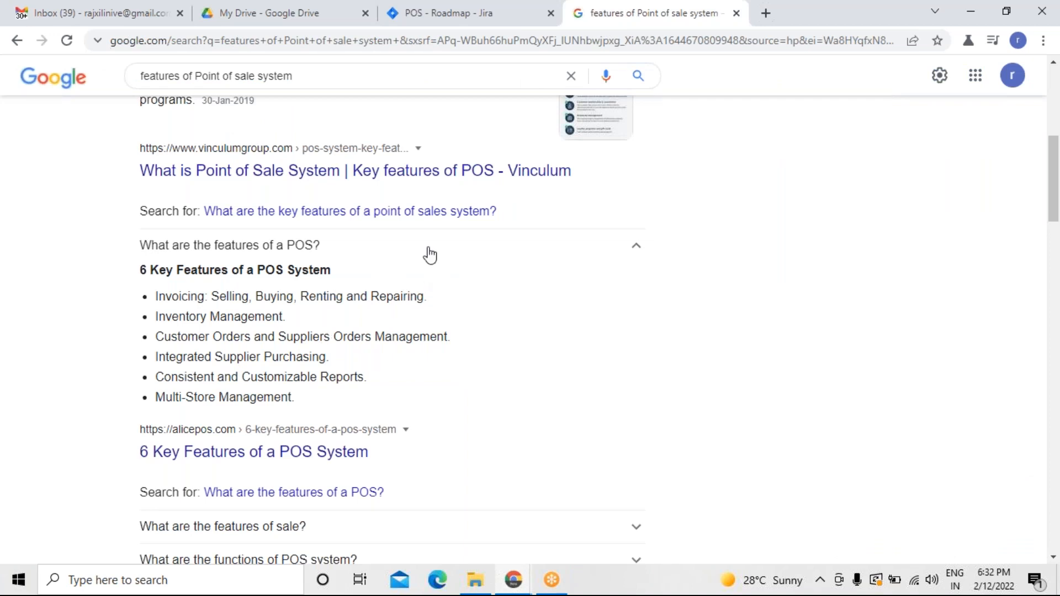
pyautogui.click(498, 19)
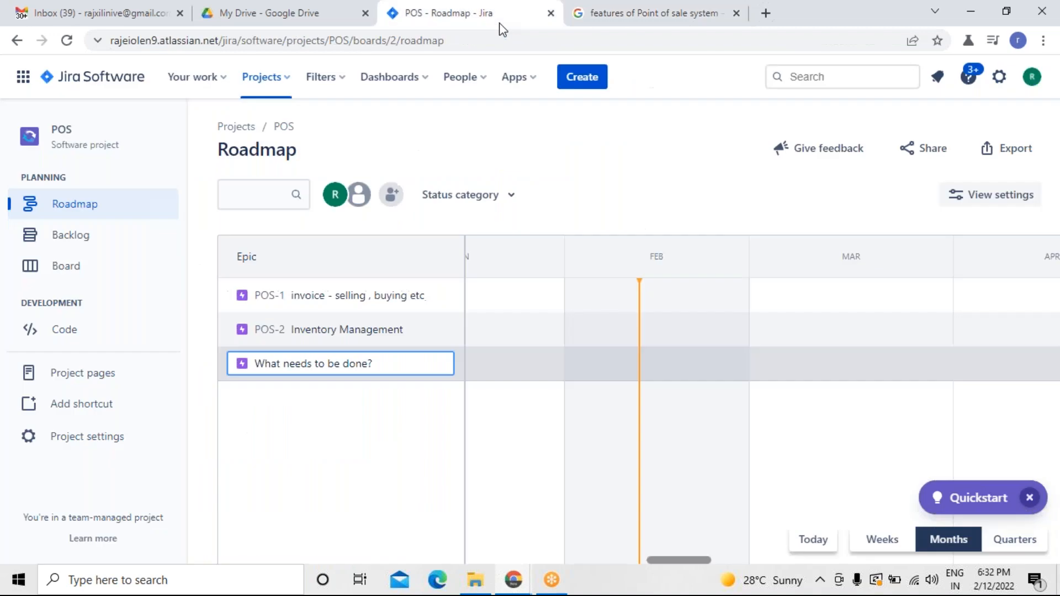
pyautogui.write('cus')
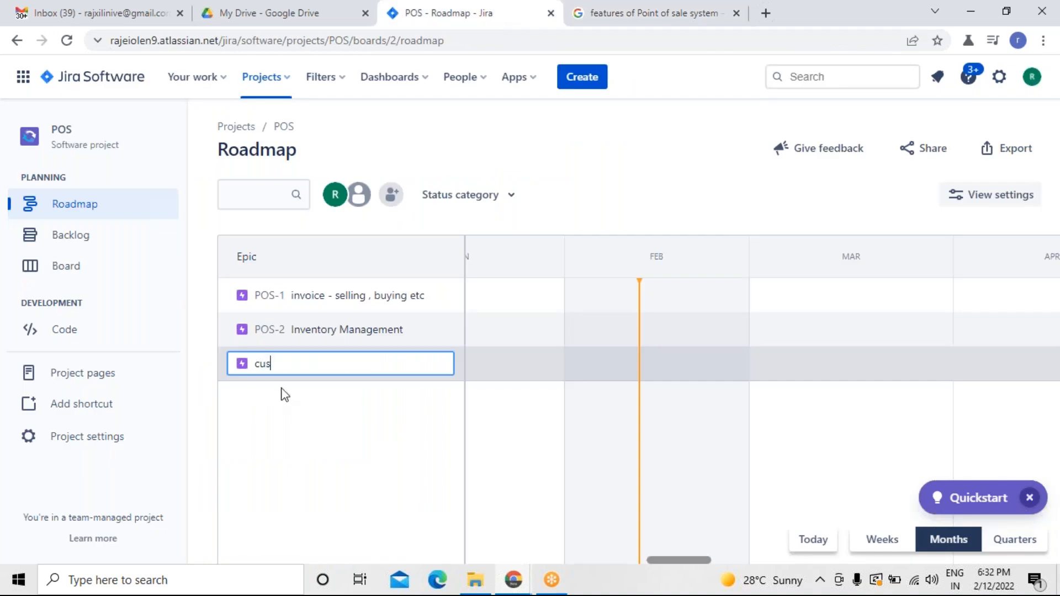
pyautogui.write('tomer and supply o')
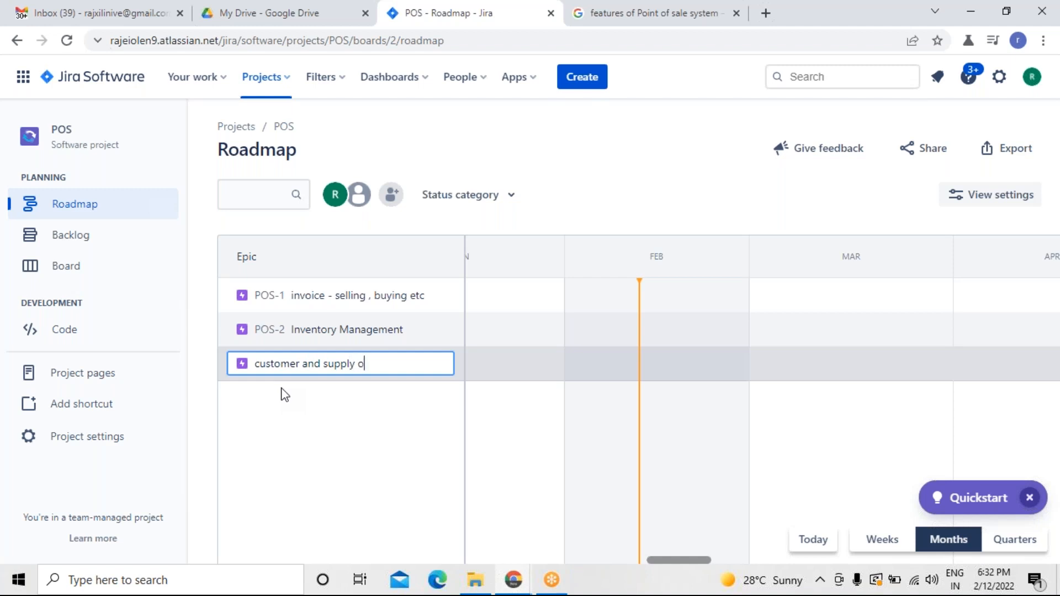
pyautogui.write('rder Mgt')
pyautogui.press('Return')
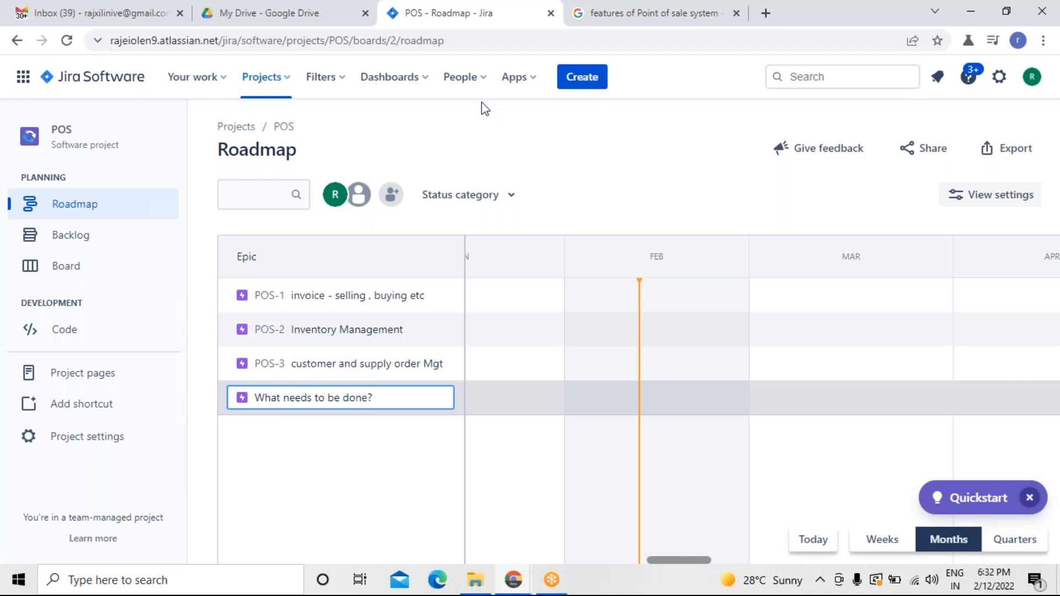
# Add a roadmap epic named integrated supplier purchasing, referring to the search tab's feature list.
pyautogui.click(595, 22)
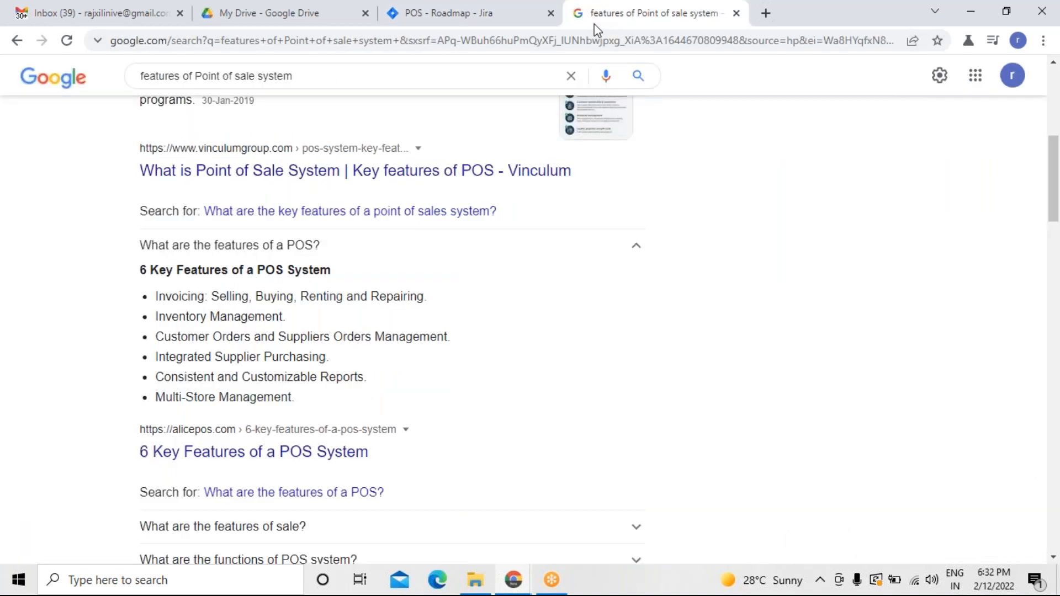
pyautogui.click(504, 24)
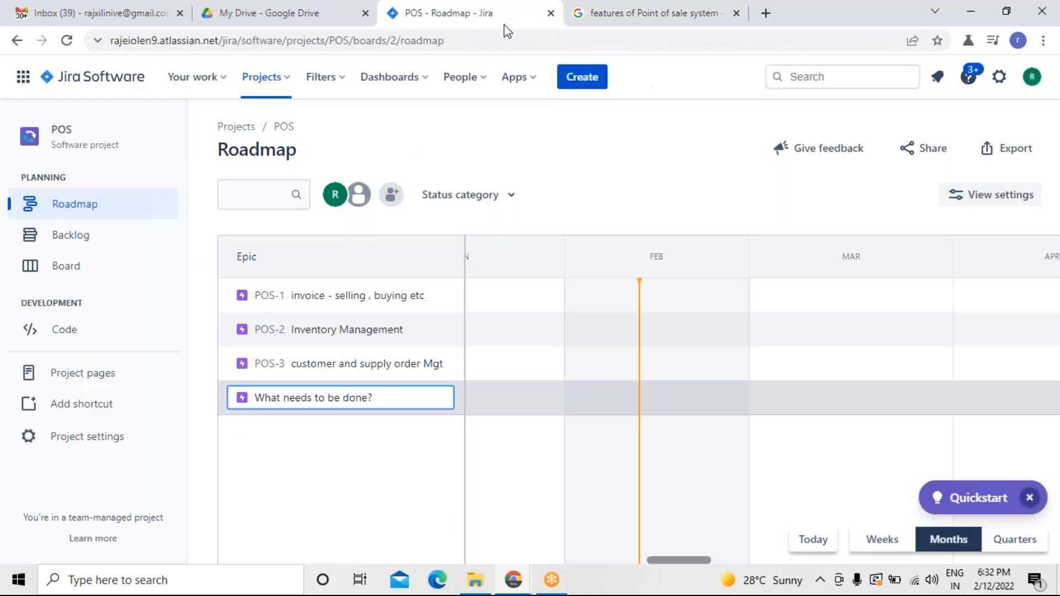
pyautogui.write('inte')
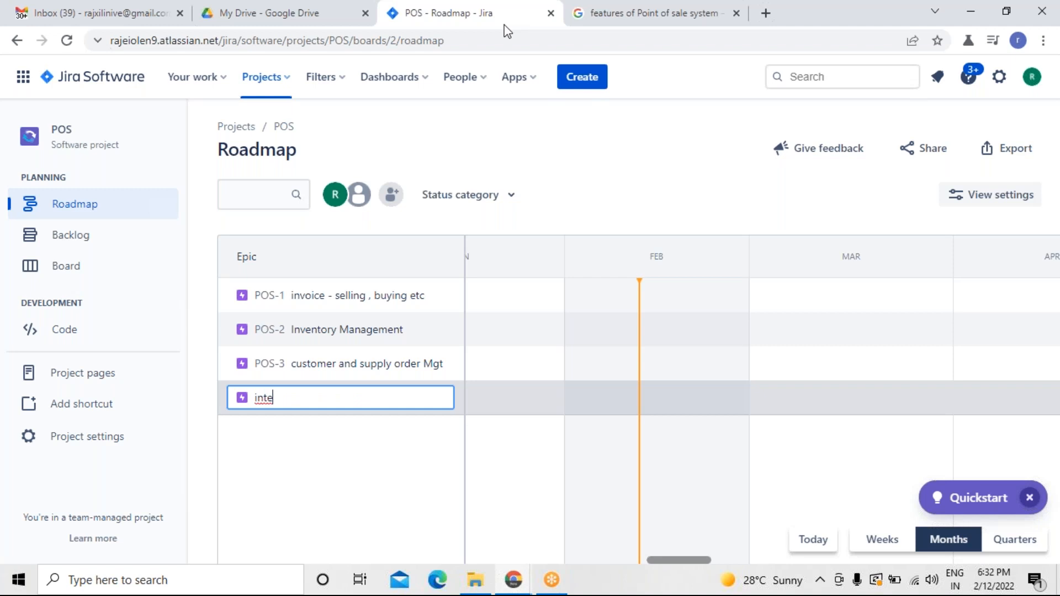
pyautogui.write('grated supplier pu')
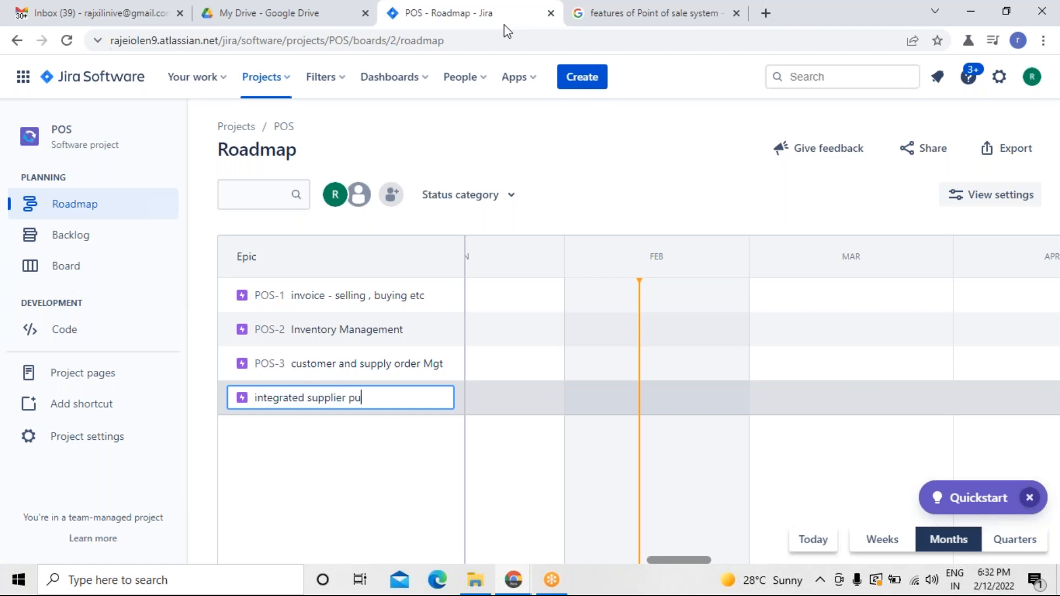
pyautogui.write('rchasing')
pyautogui.press('Return')
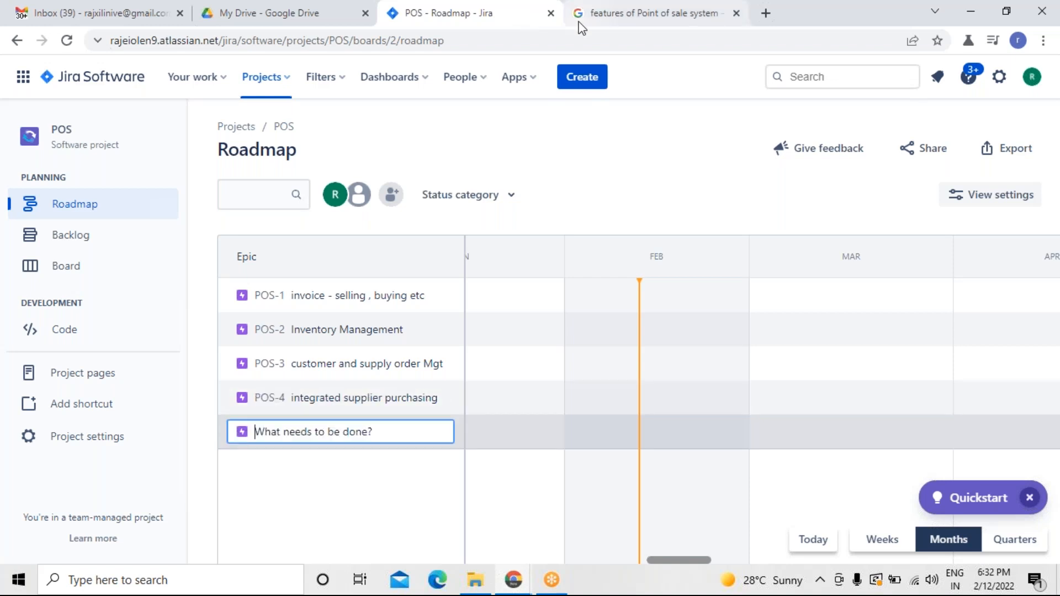
# Add a roadmap epic named consistent and customizable reports, referring to the search tab's feature list.
pyautogui.click(580, 25)
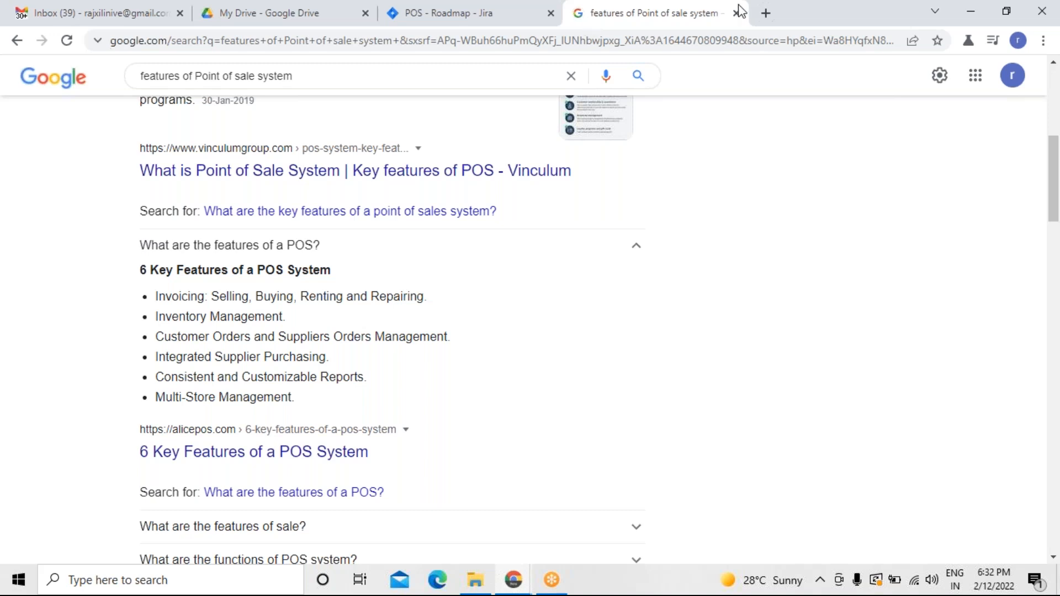
pyautogui.click(536, 22)
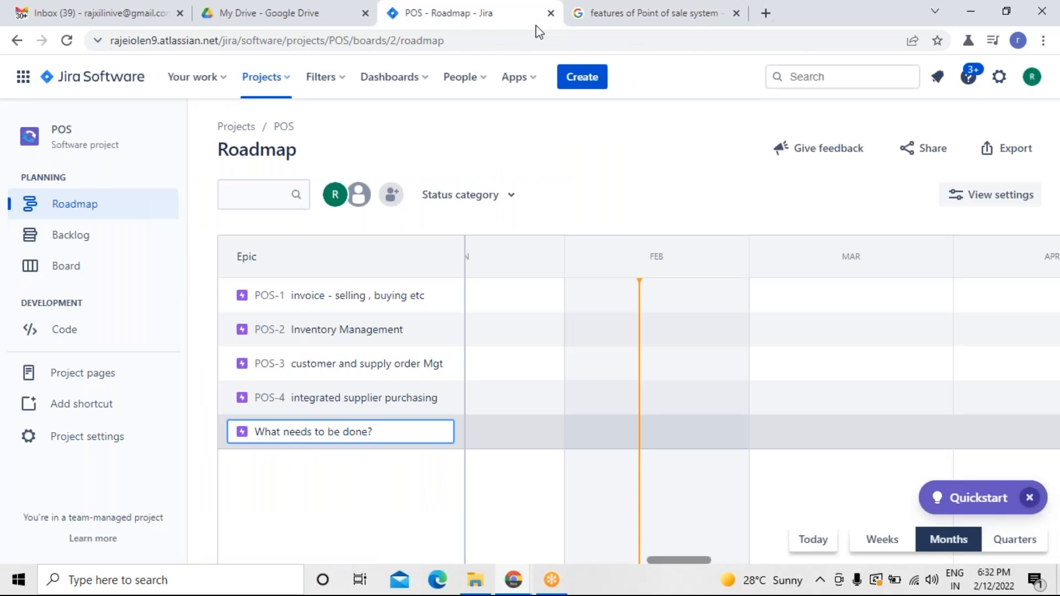
pyautogui.write('consistent ')
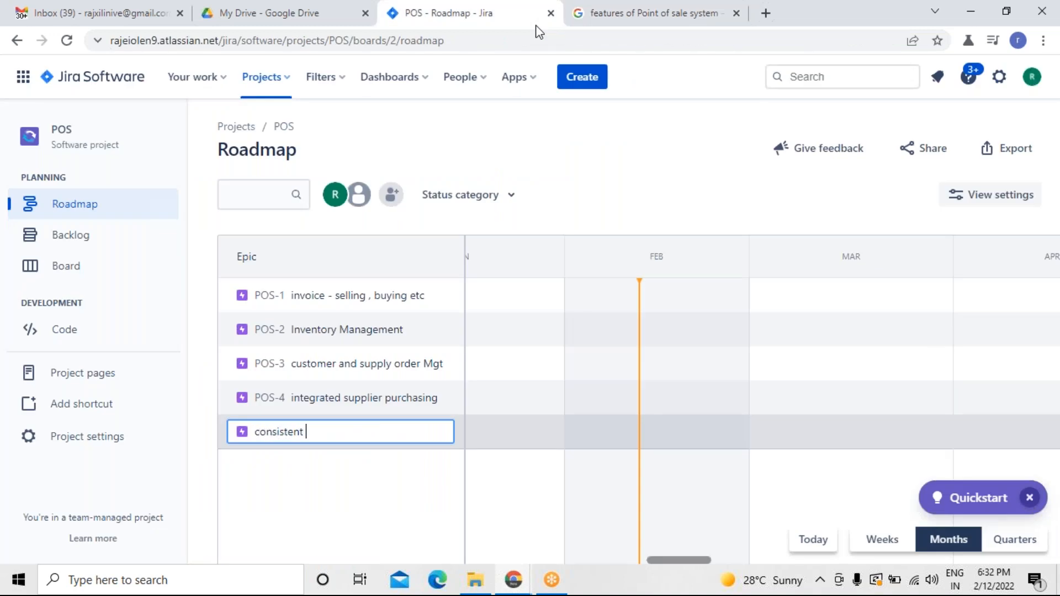
pyautogui.write('and customizable reports')
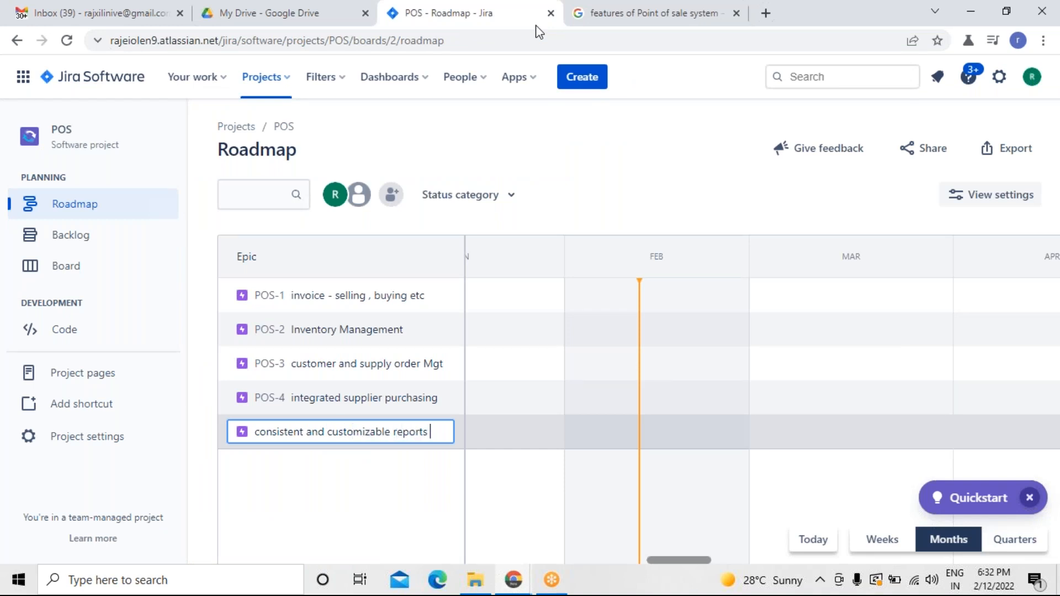
pyautogui.press('Return')
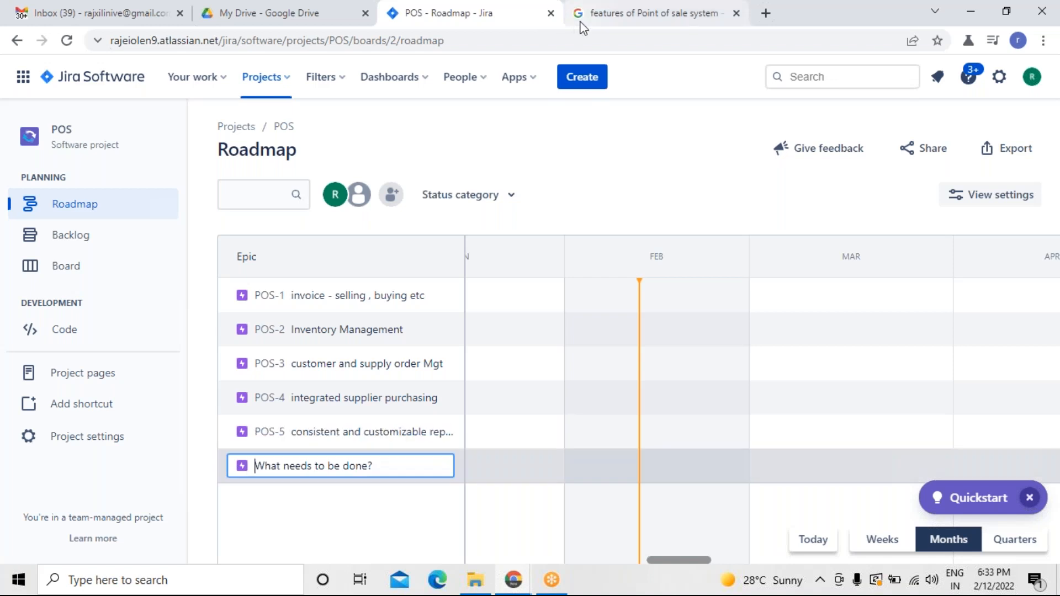
# Add a roadmap epic named Mutlistore Mgt and close the inline epic entry row.
pyautogui.click(579, 23)
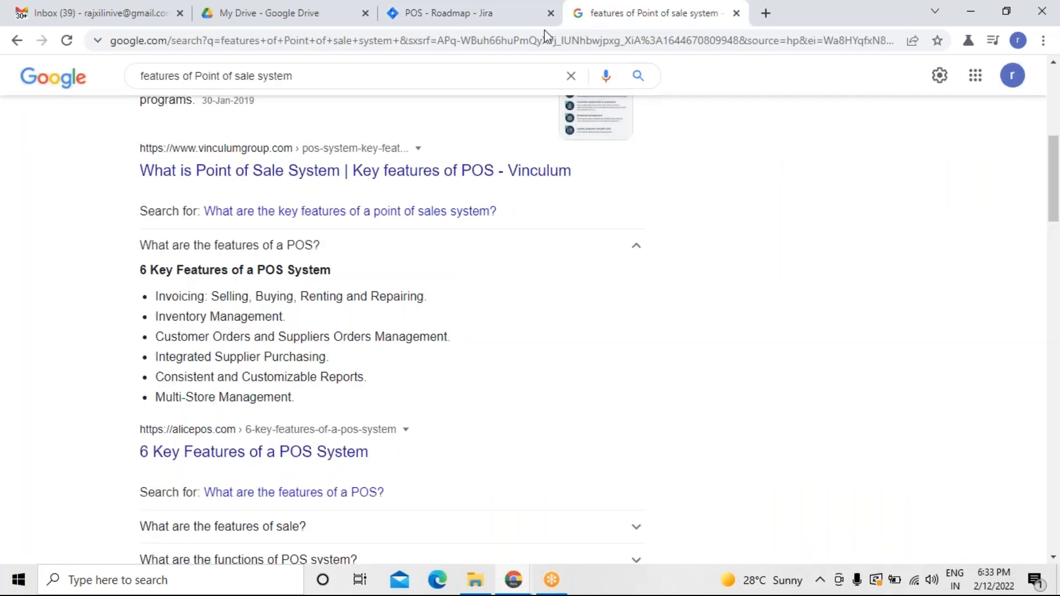
pyautogui.click(508, 25)
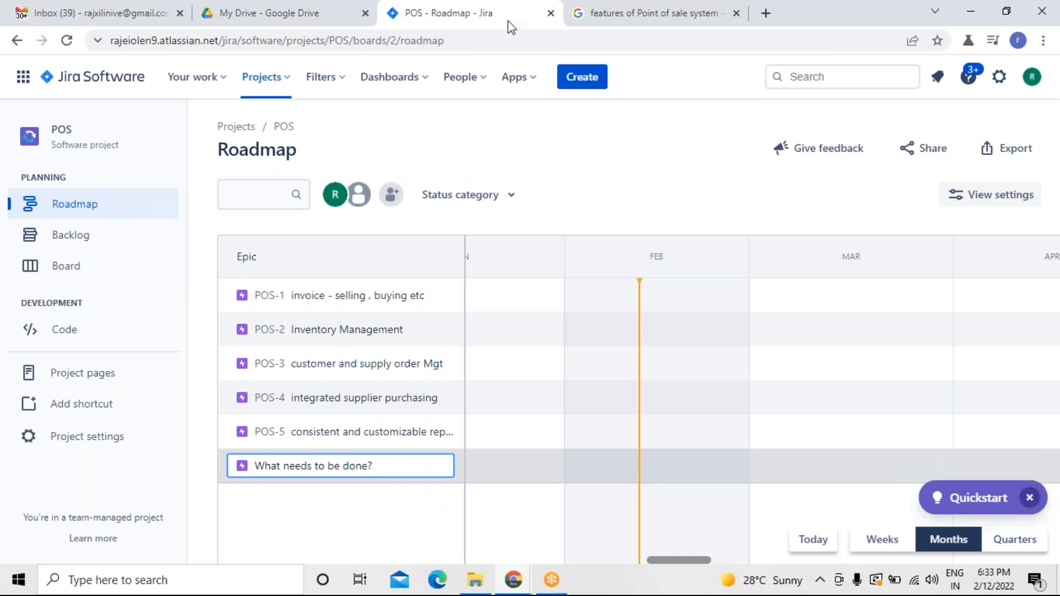
pyautogui.write('Mutlis')
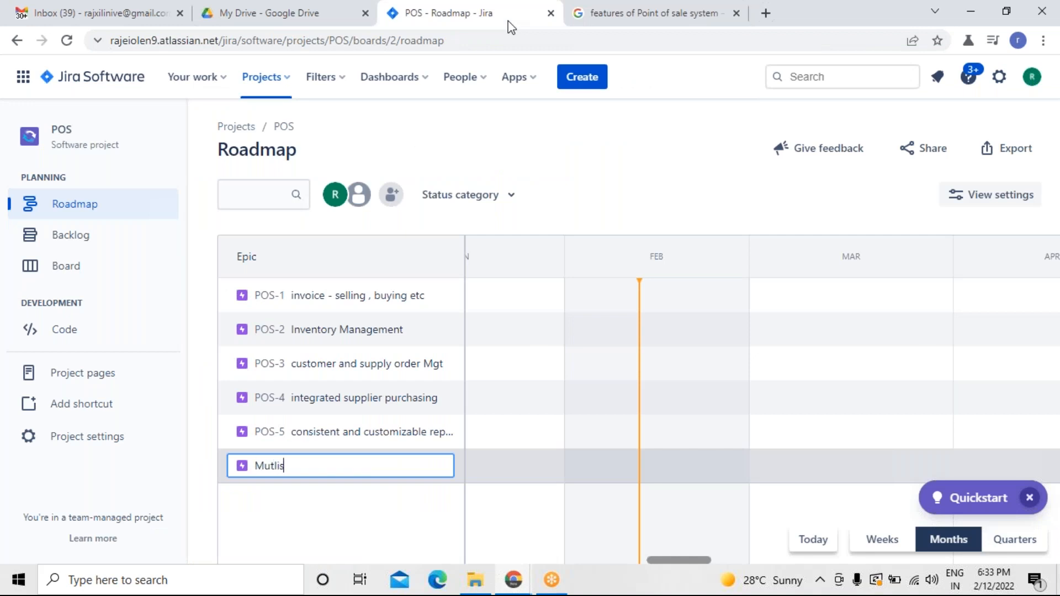
pyautogui.write('tore Mgt')
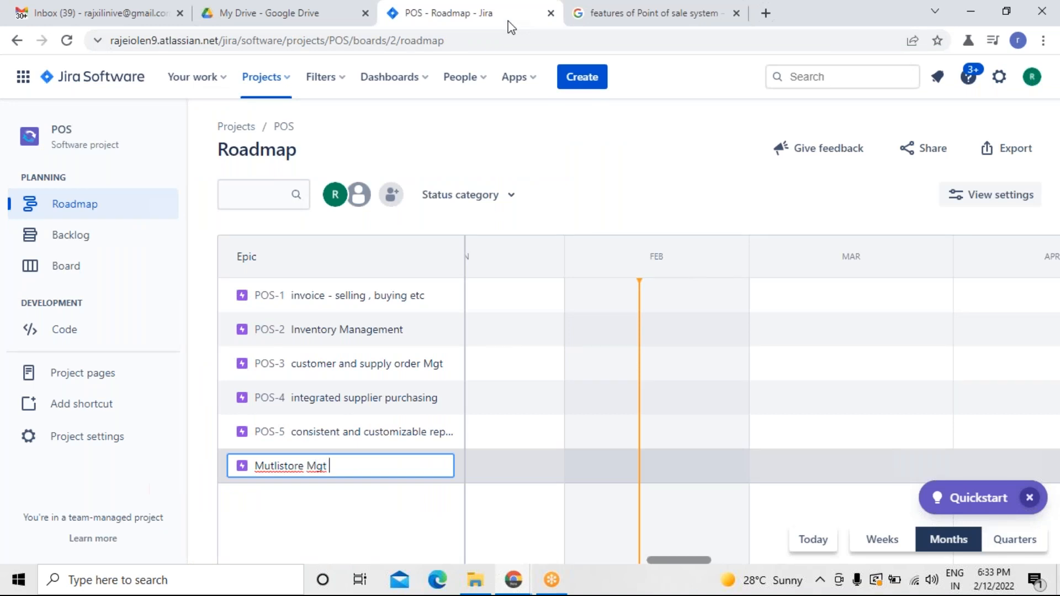
pyautogui.press('Return')
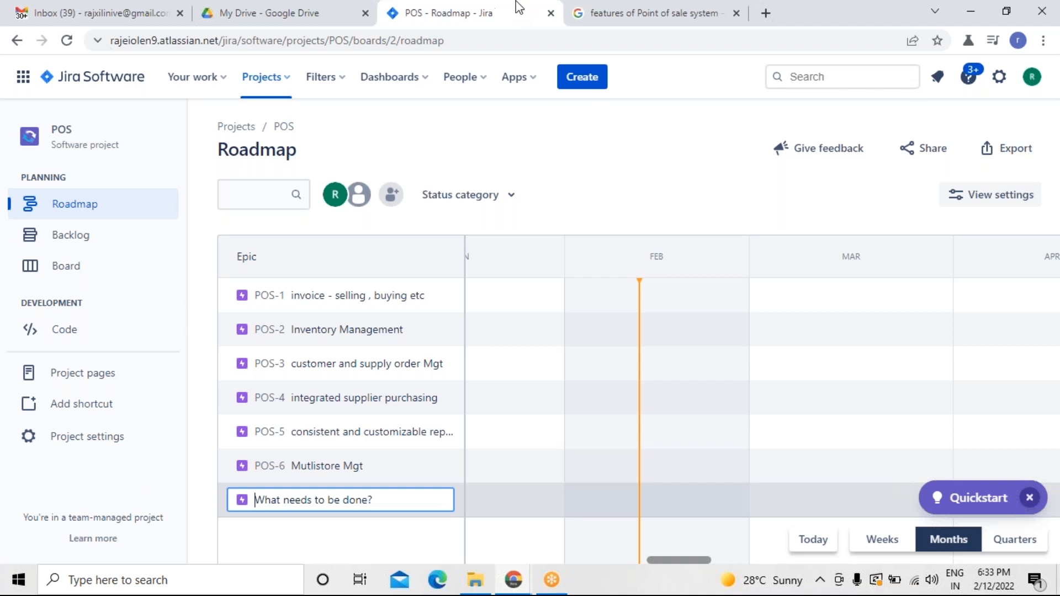
pyautogui.click(600, 179)
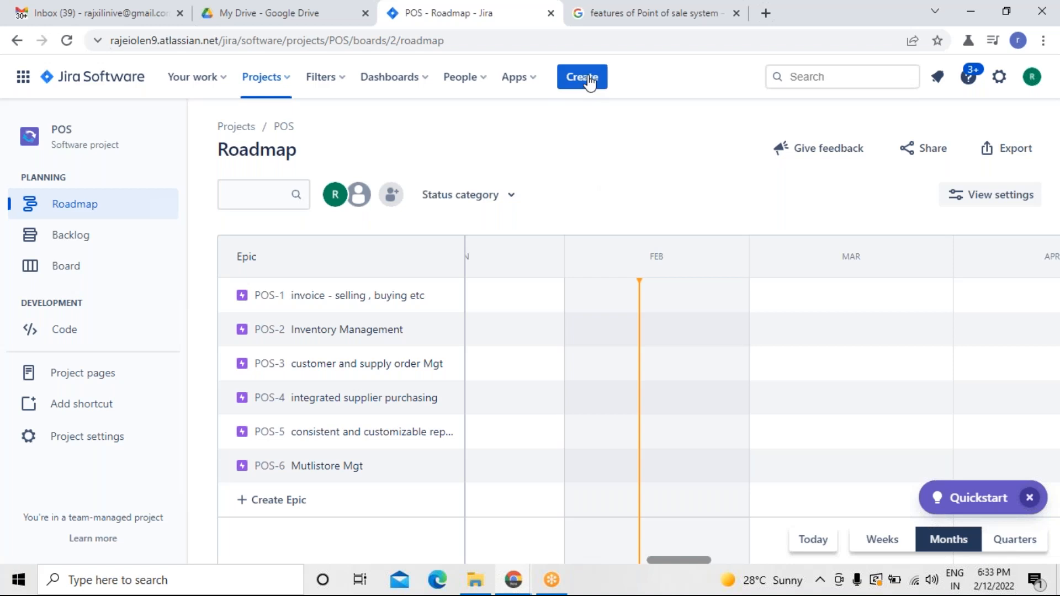
# Review the POS features in the search results and copy the line Invoicing: Selling, Buying, Renting and Repairing.
pyautogui.click(605, 21)
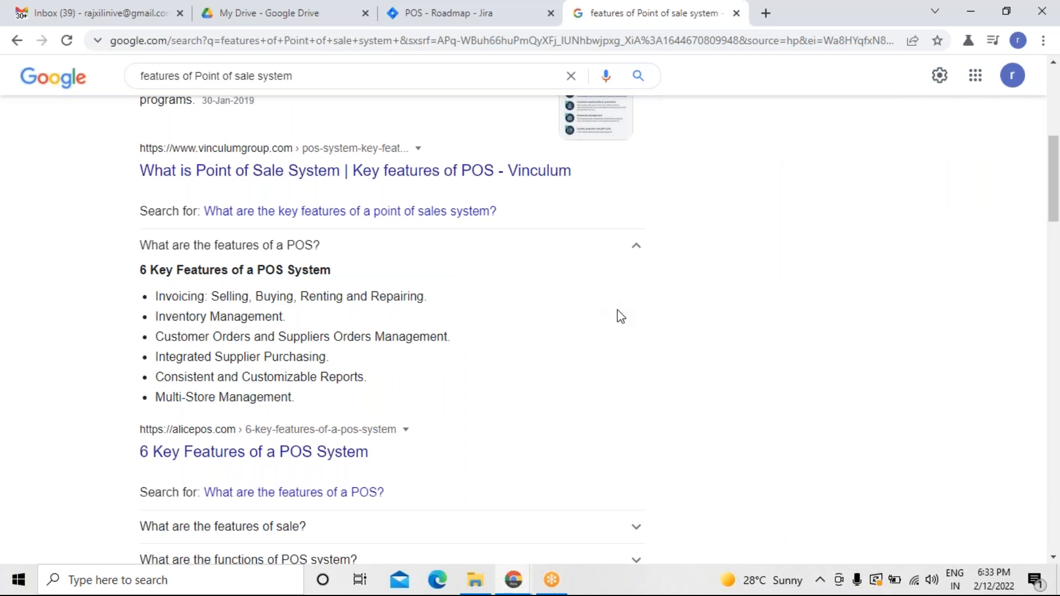
pyautogui.scroll(-6, 617, 310)
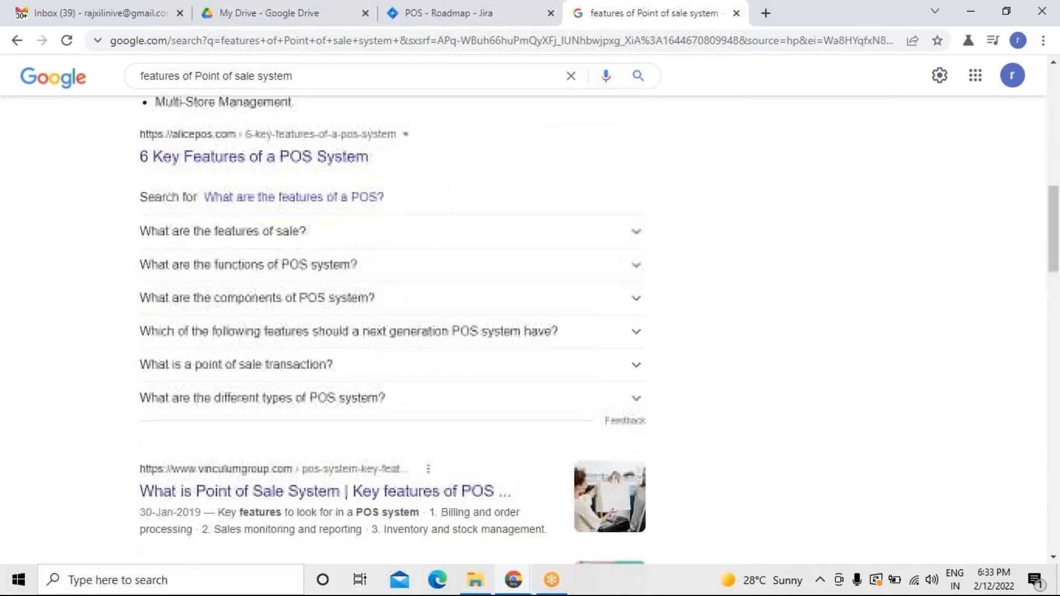
pyautogui.scroll(6, 392, 331)
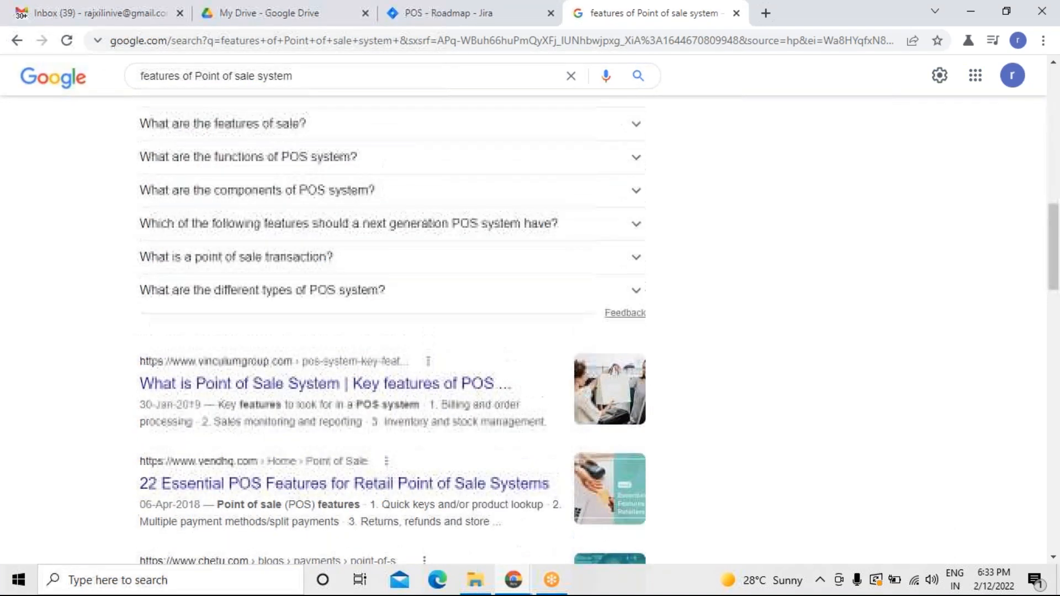
pyautogui.scroll(6, 551, 230)
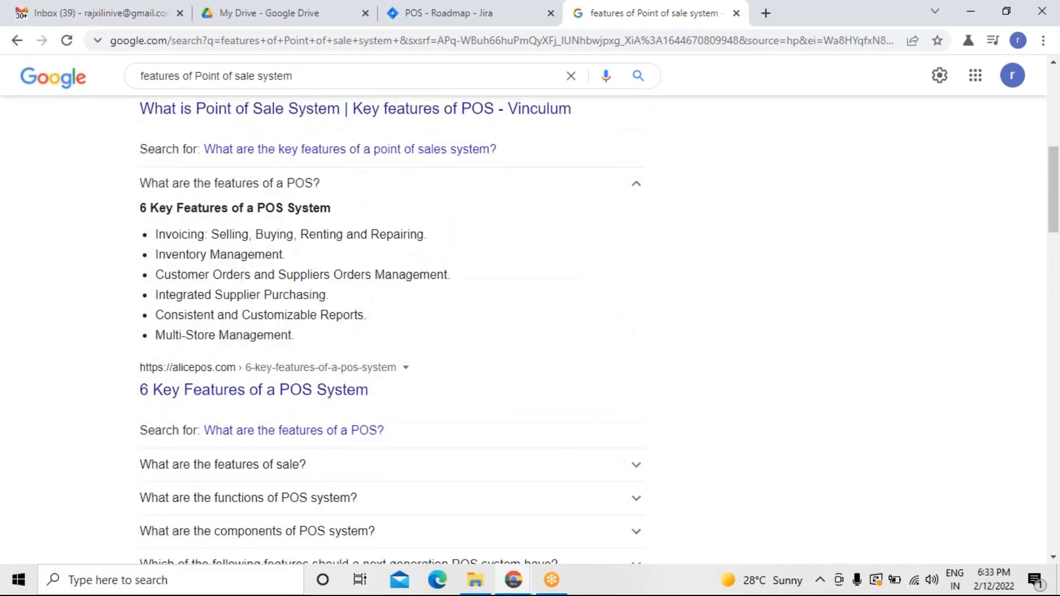
pyautogui.click(531, 24)
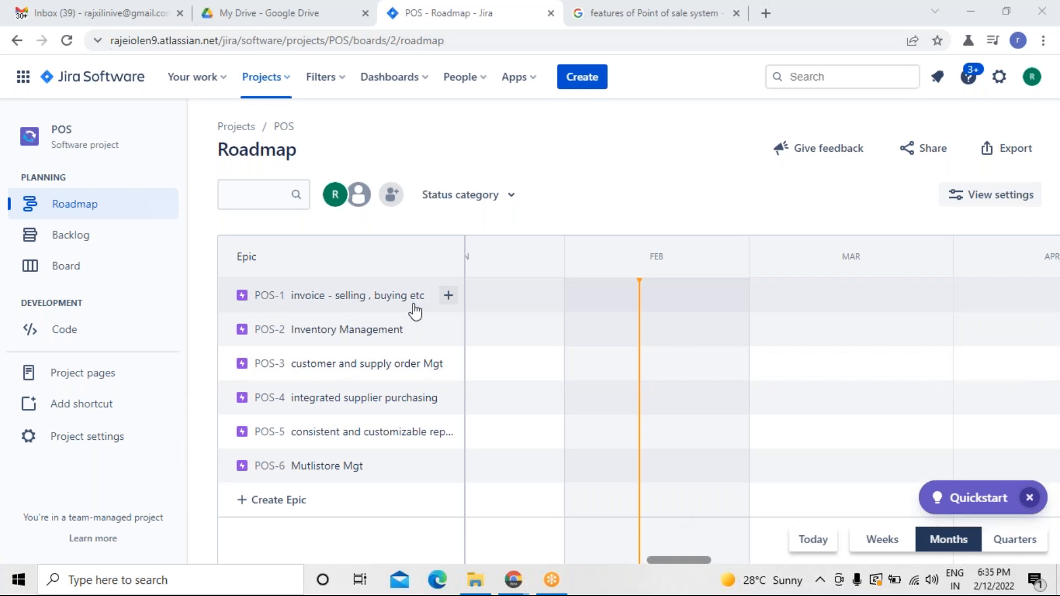
pyautogui.click(588, 24)
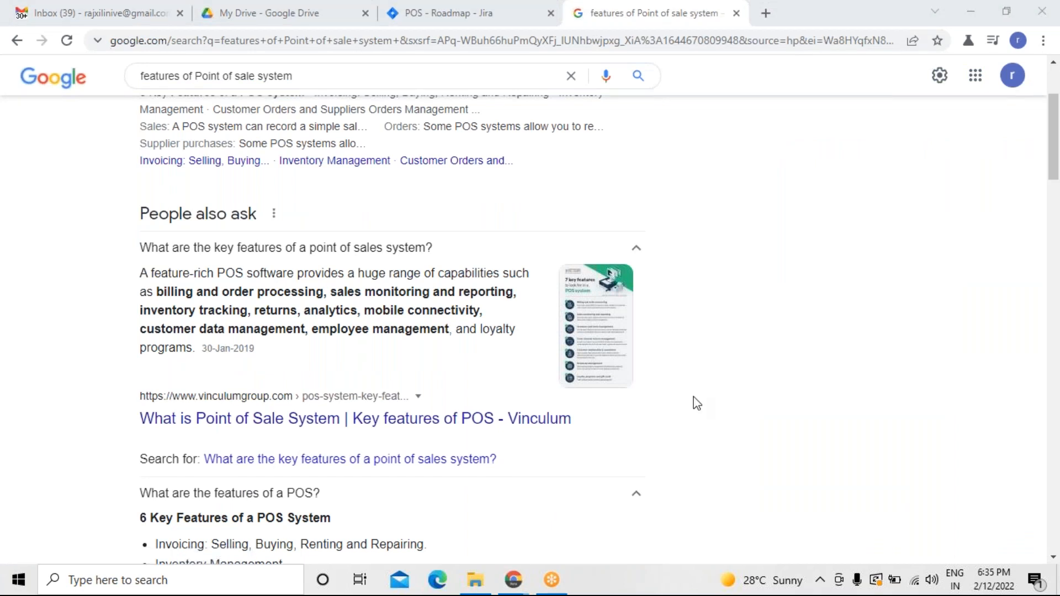
pyautogui.moveTo(1053, 164); pyautogui.dragTo(1055, 195)
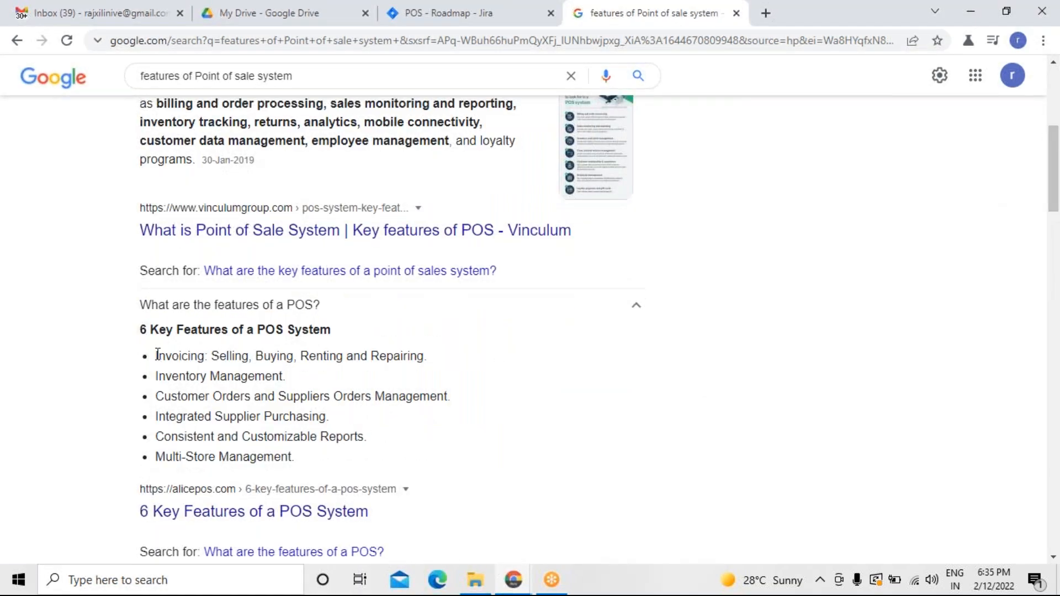
pyautogui.moveTo(157, 355); pyautogui.dragTo(432, 371)
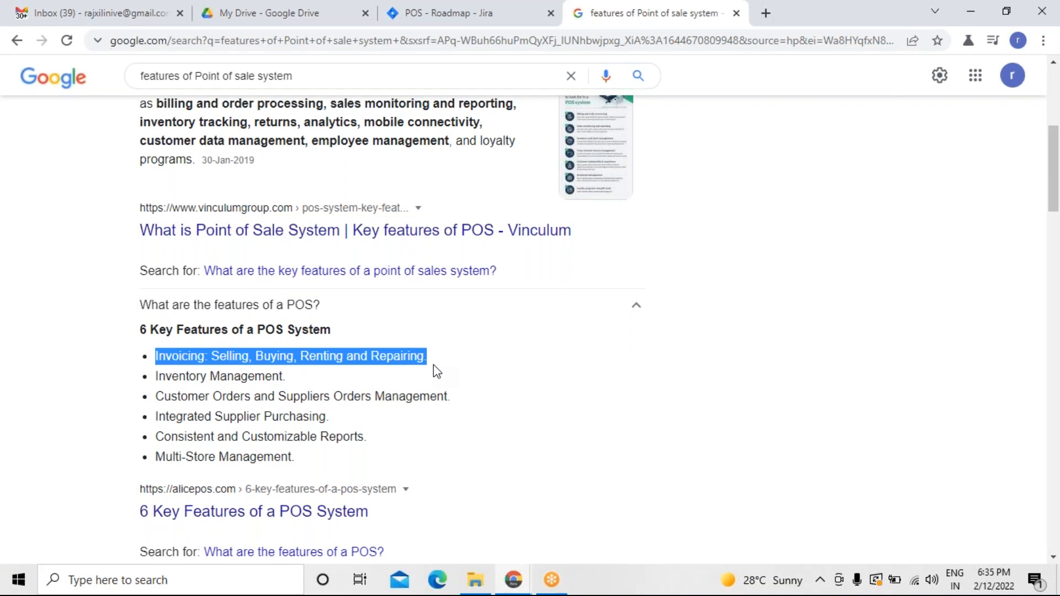
pyautogui.rightClick(413, 353)
pyautogui.click(425, 360)
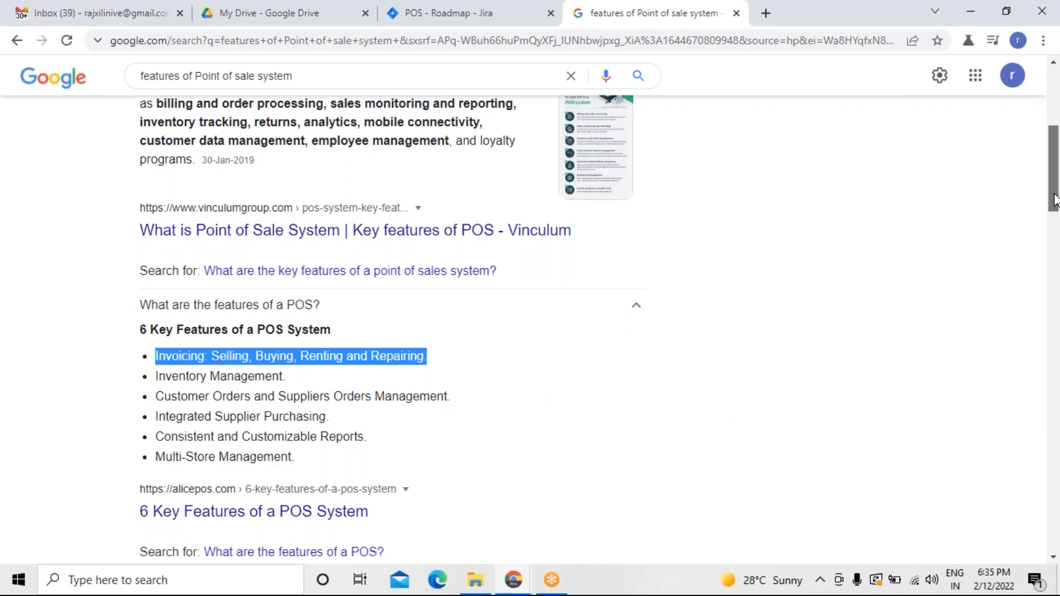
# Search Google for features of Point of sale system, Invoicing: Selling, Buying, Renting and Repairing functionalities.
pyautogui.moveTo(1054, 200); pyautogui.dragTo(1053, 141)
pyautogui.click(378, 97)
pyautogui.write(',')
pyautogui.hotkey('ctrl', 'v')
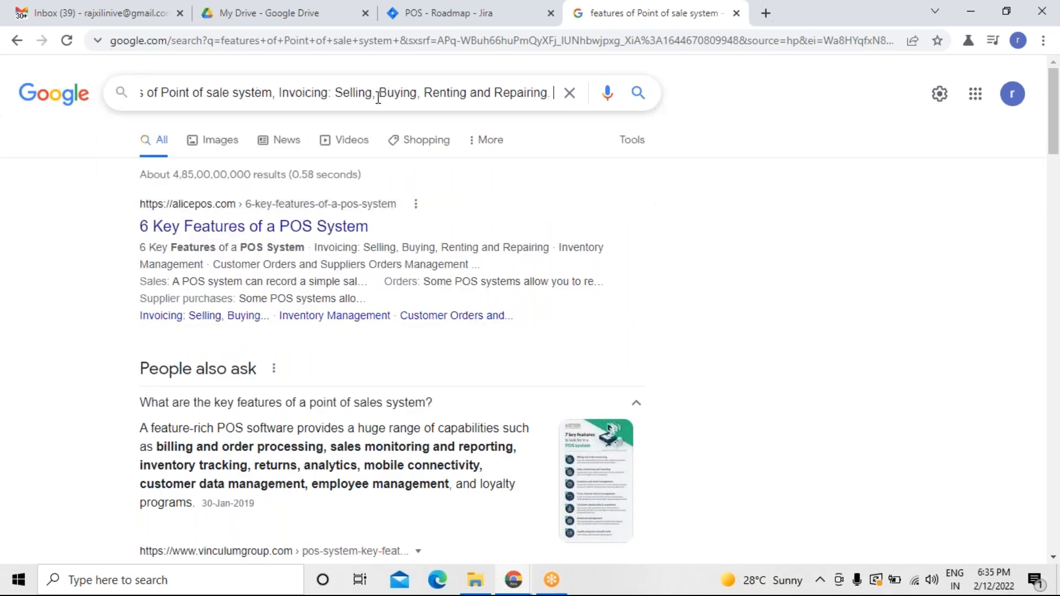
pyautogui.press('BackSpace')
pyautogui.press('BackSpace')
pyautogui.write('fcuntion')
pyautogui.write('alities')
pyautogui.press('BackSpace')
pyautogui.press('BackSpace')
pyautogui.press('BackSpace')
pyautogui.press('BackSpace')
pyautogui.press('BackSpace')
pyautogui.press('BackSpace')
pyautogui.press('BackSpace')
pyautogui.press('BackSpace')
pyautogui.press('BackSpace')
pyautogui.press('BackSpace')
pyautogui.press('BackSpace')
pyautogui.press('BackSpace')
pyautogui.press('BackSpace')
pyautogui.press('BackSpace')
pyautogui.write('unctionalities')
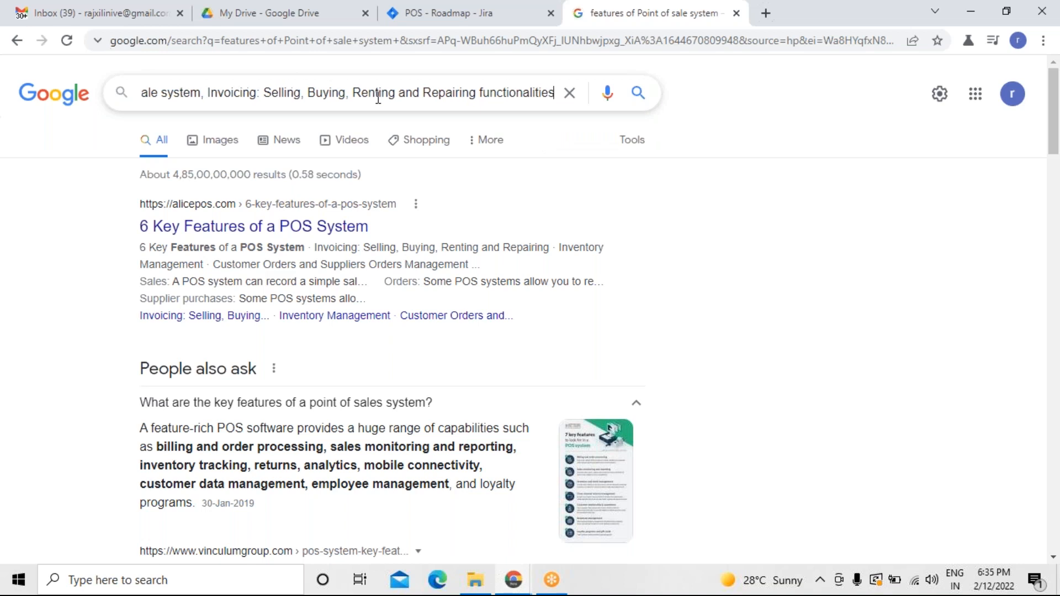
pyautogui.press('Return')
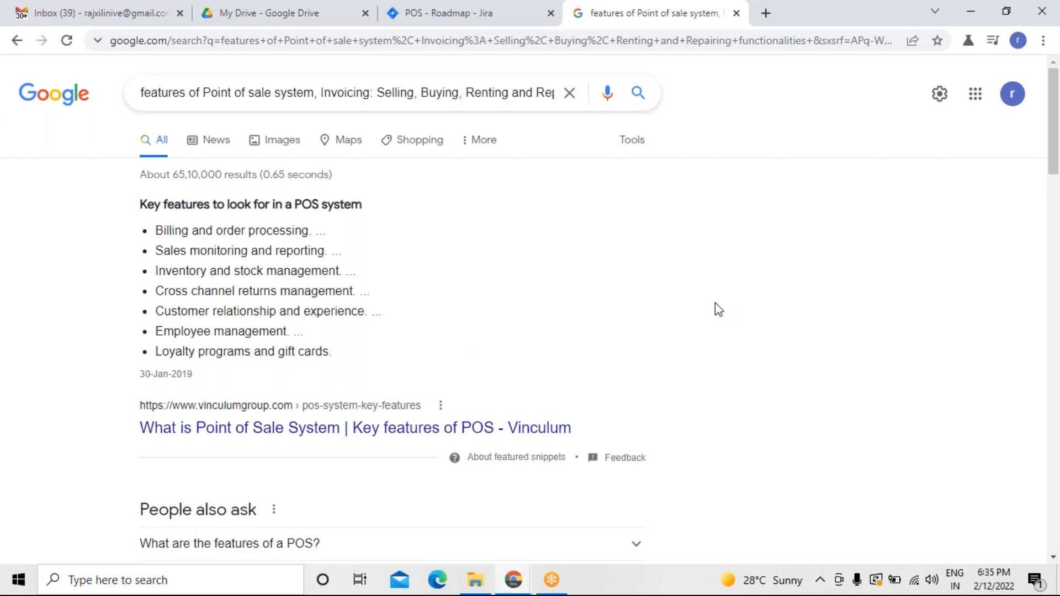
# Search Google for Invoicing: Selling, Buying, Renting and Repairing functionalities on its own.
pyautogui.scroll(-6, 715, 303)
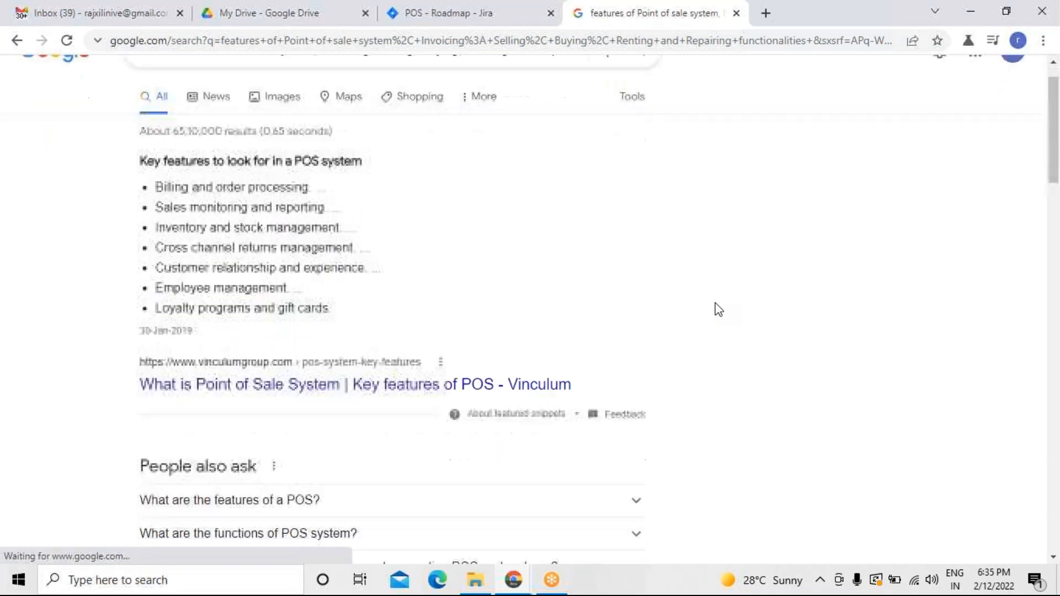
pyautogui.scroll(-6, 715, 304)
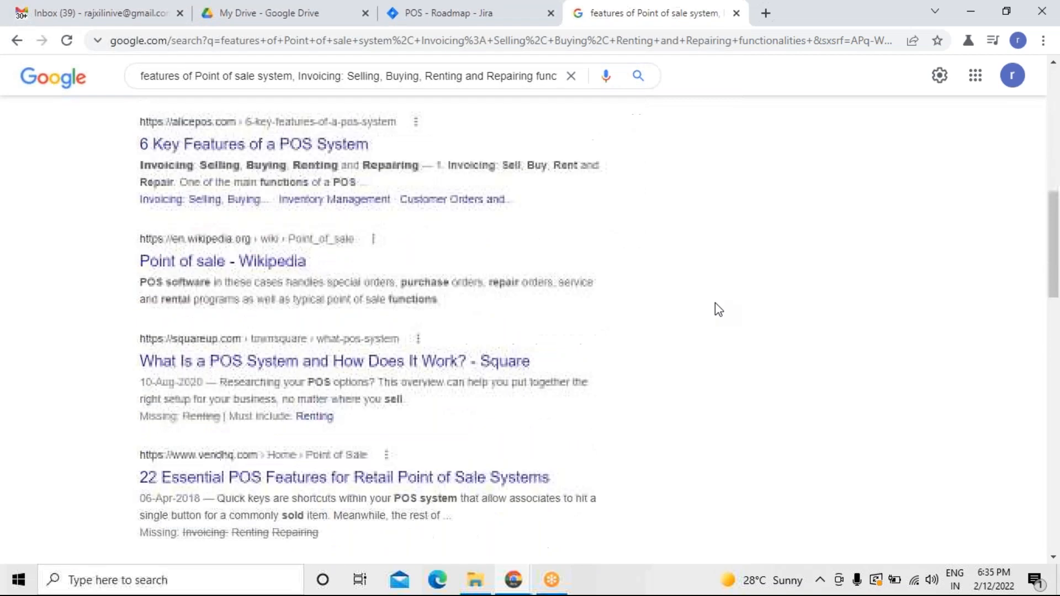
pyautogui.scroll(-1, 714, 303)
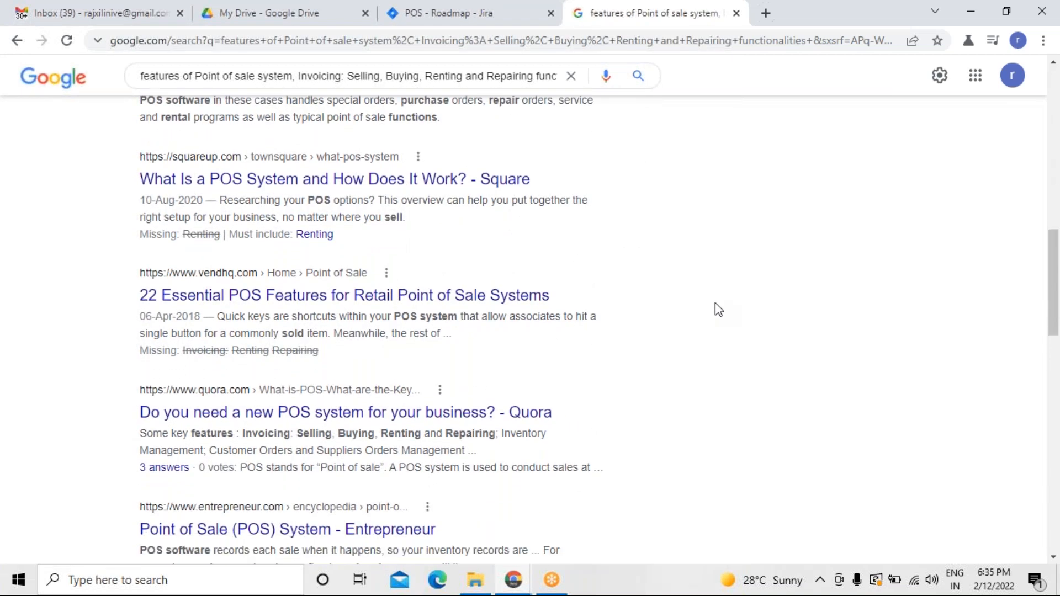
pyautogui.scroll(-1, 714, 309)
pyautogui.scroll(1, 714, 309)
pyautogui.scroll(8, 715, 302)
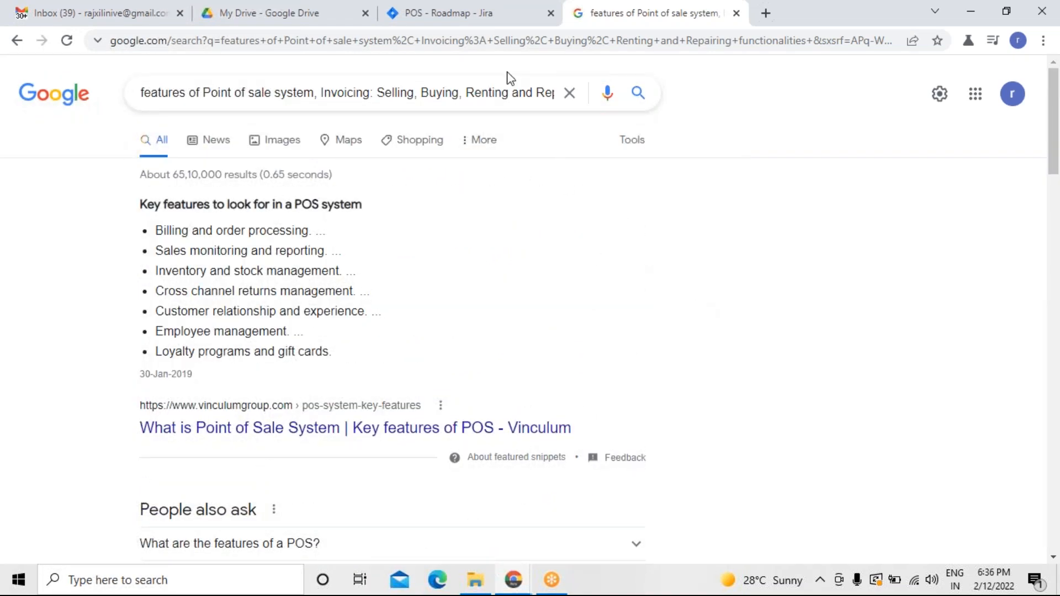
pyautogui.click(323, 94)
pyautogui.press('BackSpace')
pyautogui.press('BackSpace')
pyautogui.press('BackSpace')
pyautogui.press('BackSpace')
pyautogui.press('BackSpace')
pyautogui.press('BackSpace')
pyautogui.press('BackSpace')
pyautogui.press('BackSpace')
pyautogui.press('BackSpace')
pyautogui.press('BackSpace')
pyautogui.press('BackSpace')
pyautogui.press('BackSpace')
pyautogui.press('BackSpace')
pyautogui.press('BackSpace')
pyautogui.press('BackSpace')
pyautogui.press('BackSpace')
pyautogui.press('BackSpace')
pyautogui.press('BackSpace')
pyautogui.press('BackSpace')
pyautogui.press('BackSpace')
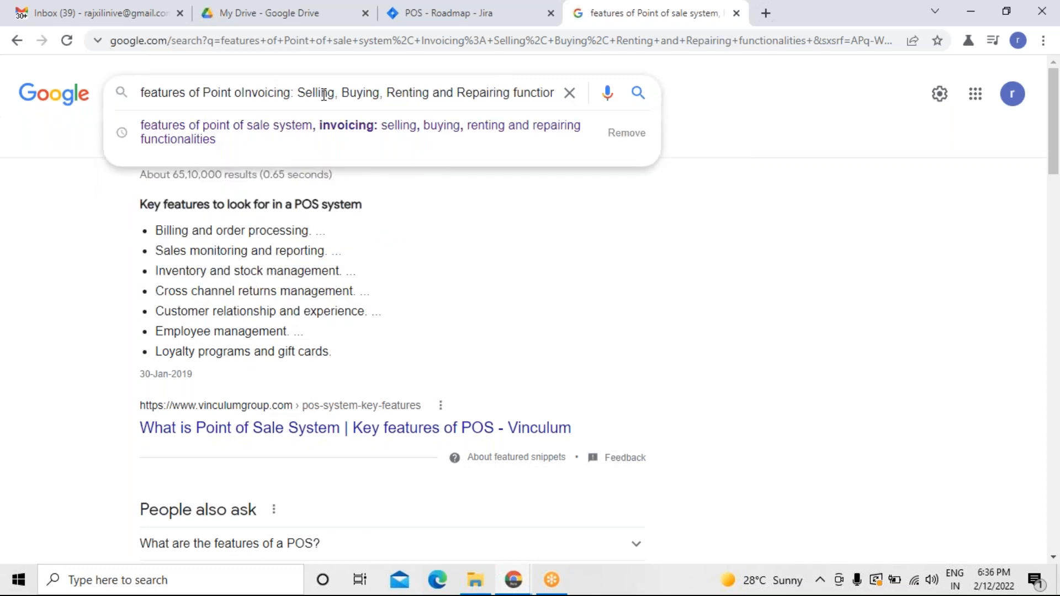
pyautogui.press('BackSpace')
pyautogui.press('BackSpace')
pyautogui.press('BackSpace')
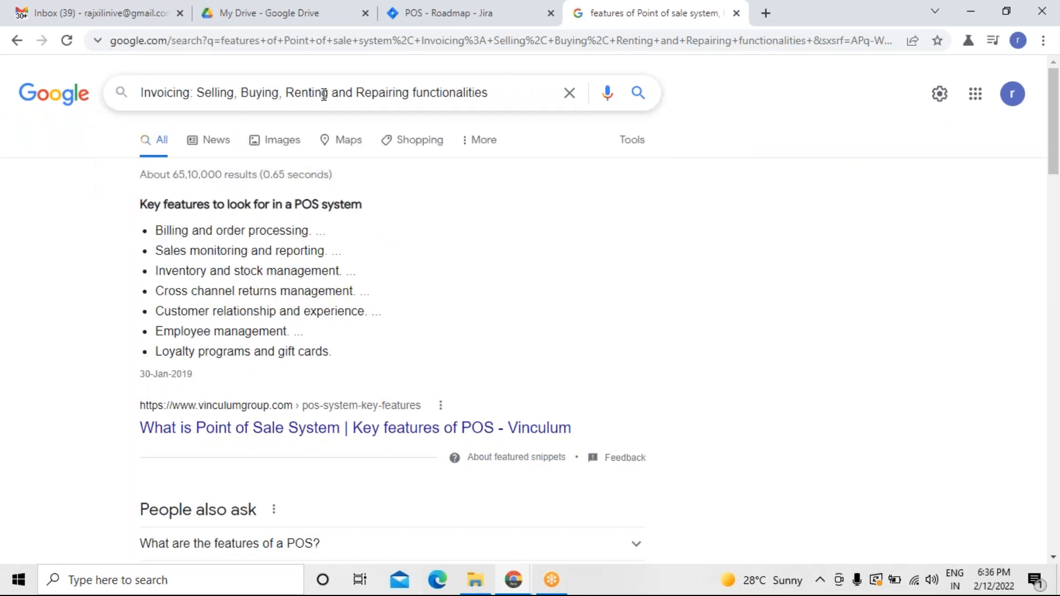
pyautogui.press('Return')
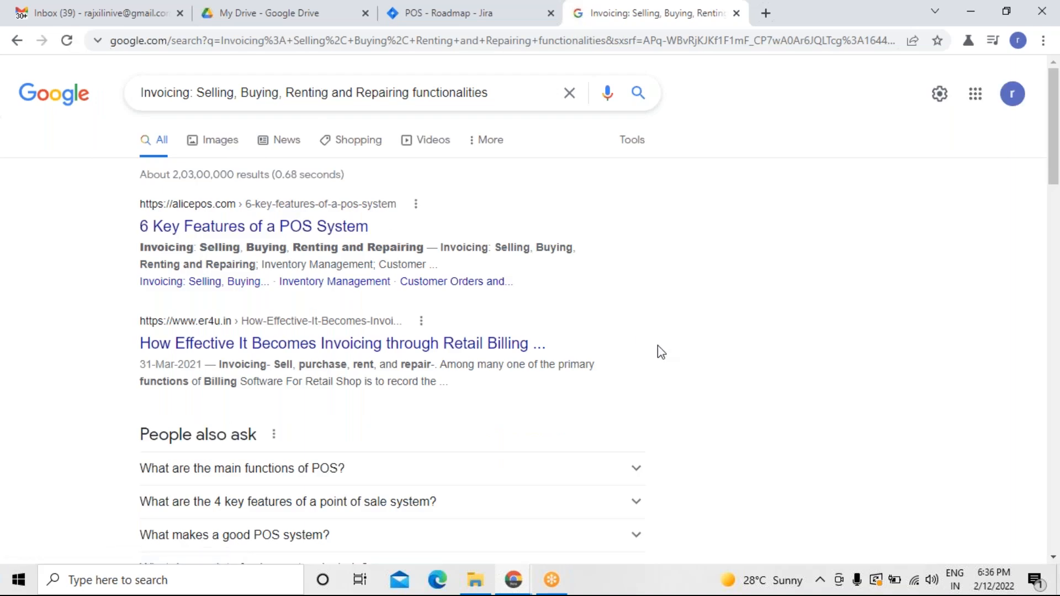
# Open the 6 Key Features of a POS System result from alicepos.com in a new tab and switch to it.
pyautogui.scroll(-1, 657, 345)
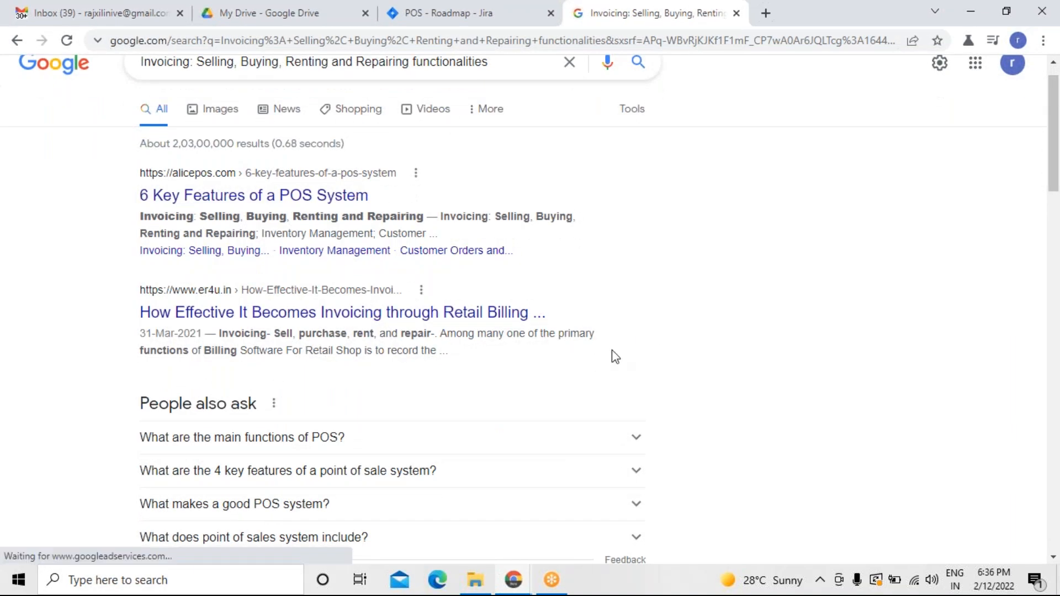
pyautogui.rightClick(363, 204)
pyautogui.click(378, 210)
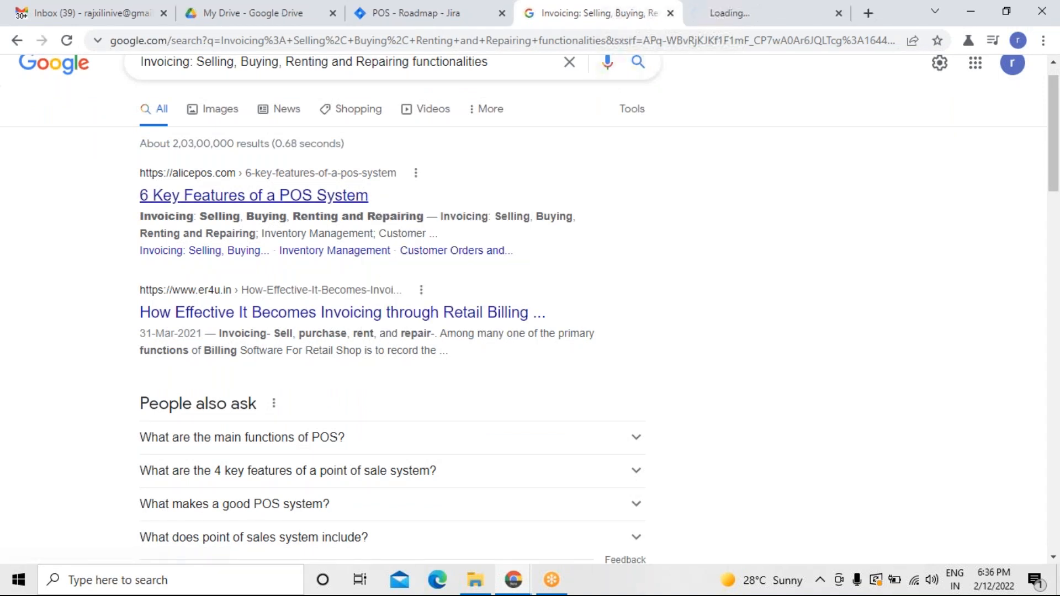
pyautogui.click(701, 22)
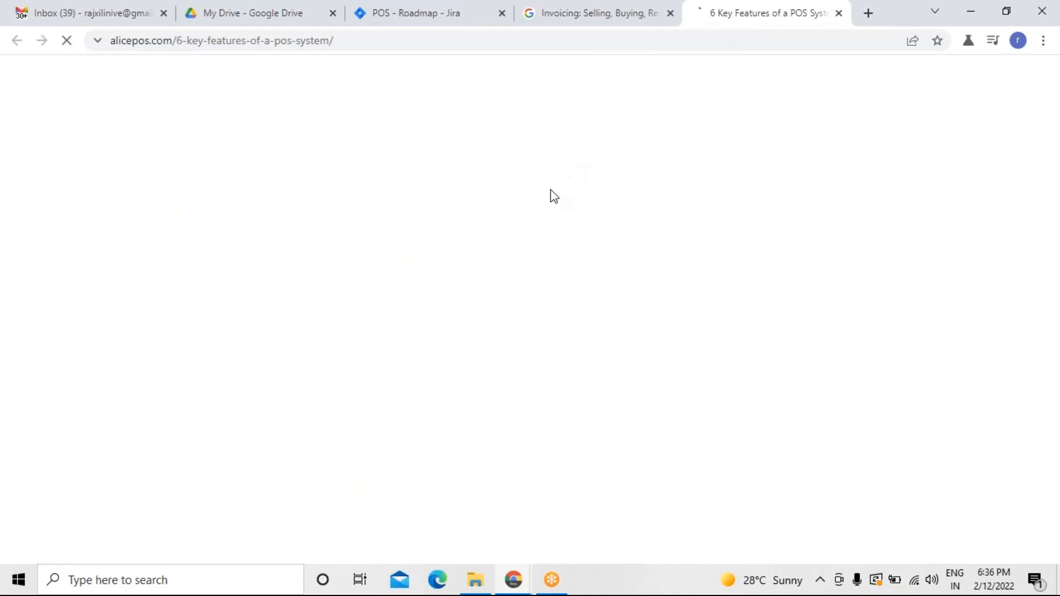
# Read through the article's feature list, its invoicing section and the types of invoicing table.
pyautogui.scroll(-2, 553, 197)
pyautogui.scroll(-5, 156, 475)
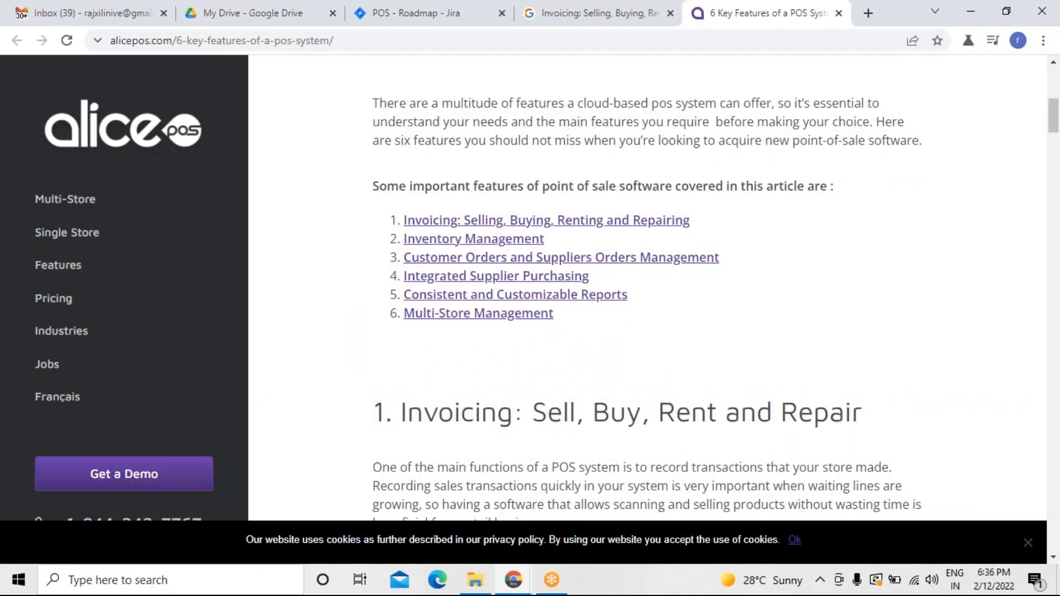
pyautogui.scroll(-5, 646, 287)
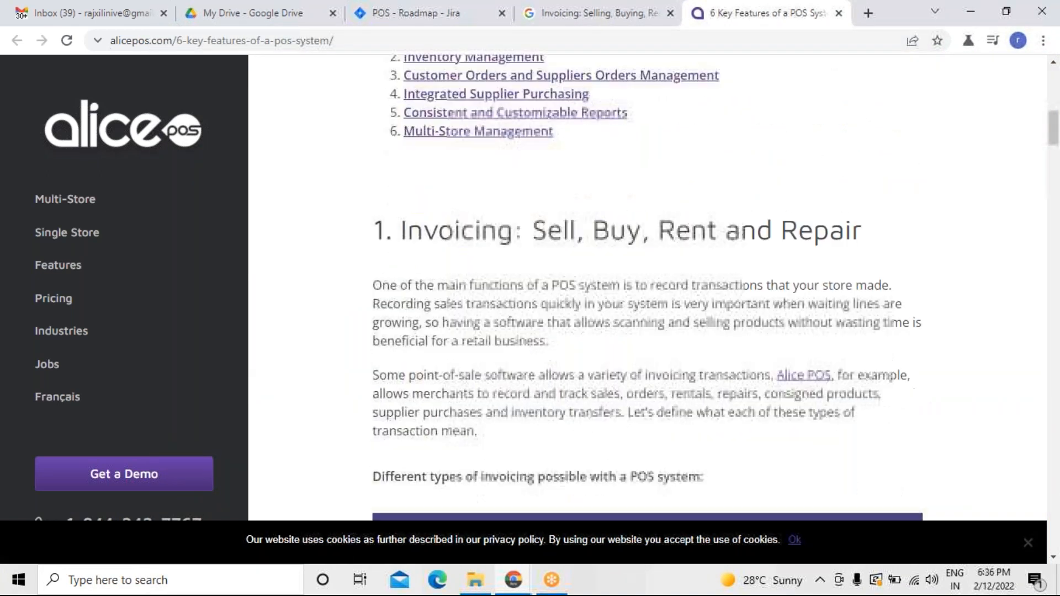
pyautogui.scroll(-2, 646, 287)
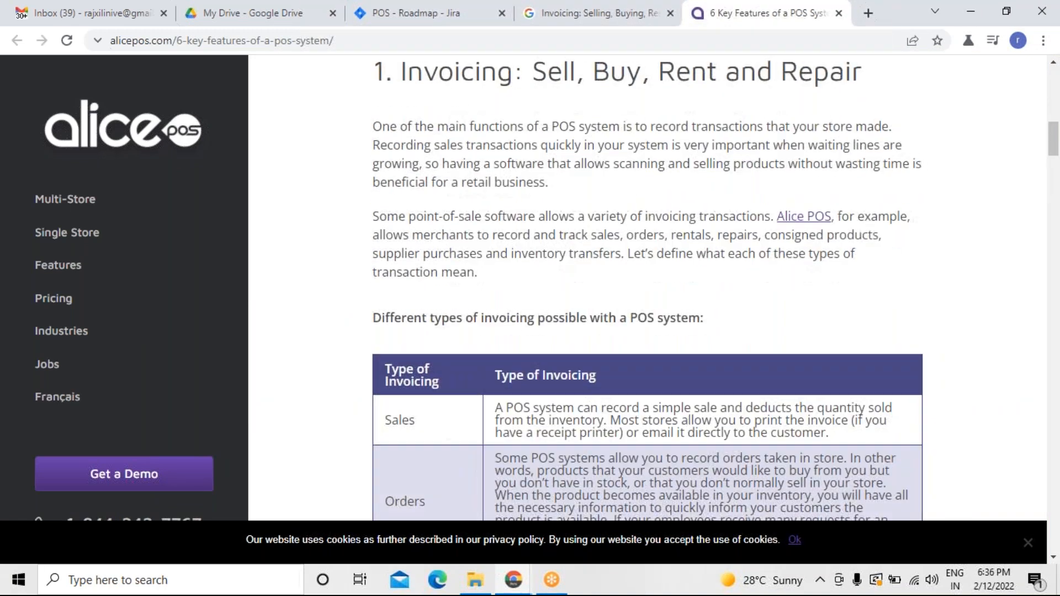
pyautogui.scroll(-6, 646, 287)
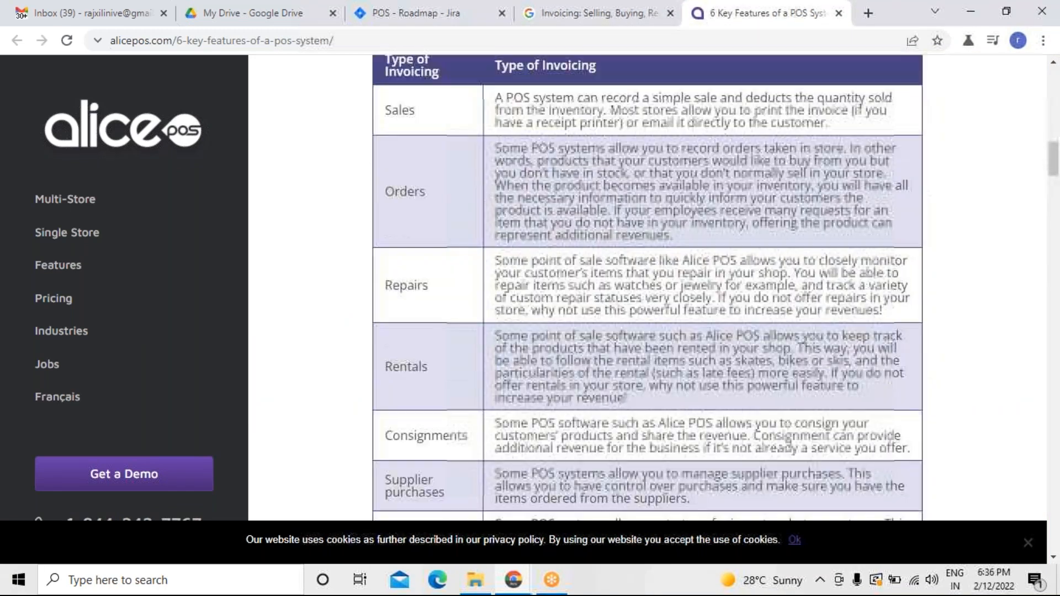
pyautogui.scroll(-10, 646, 287)
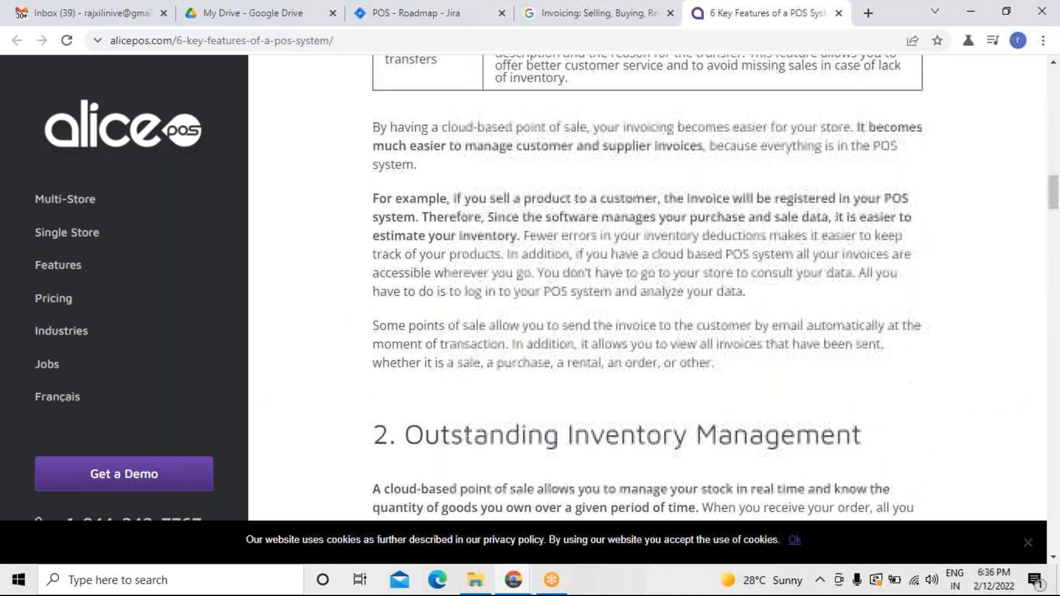
pyautogui.scroll(-6, 646, 287)
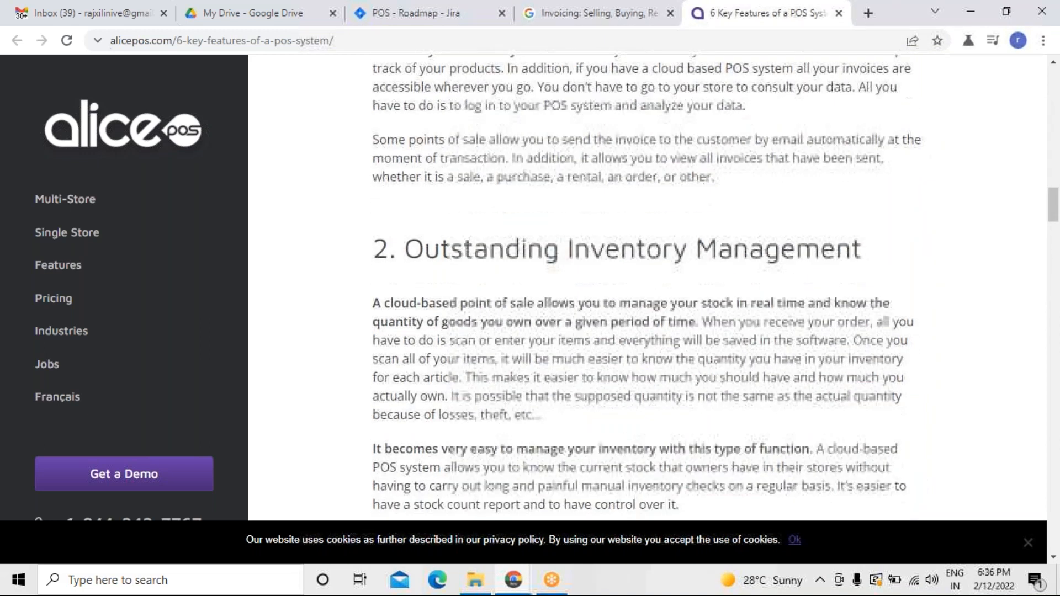
pyautogui.scroll(-9, 646, 287)
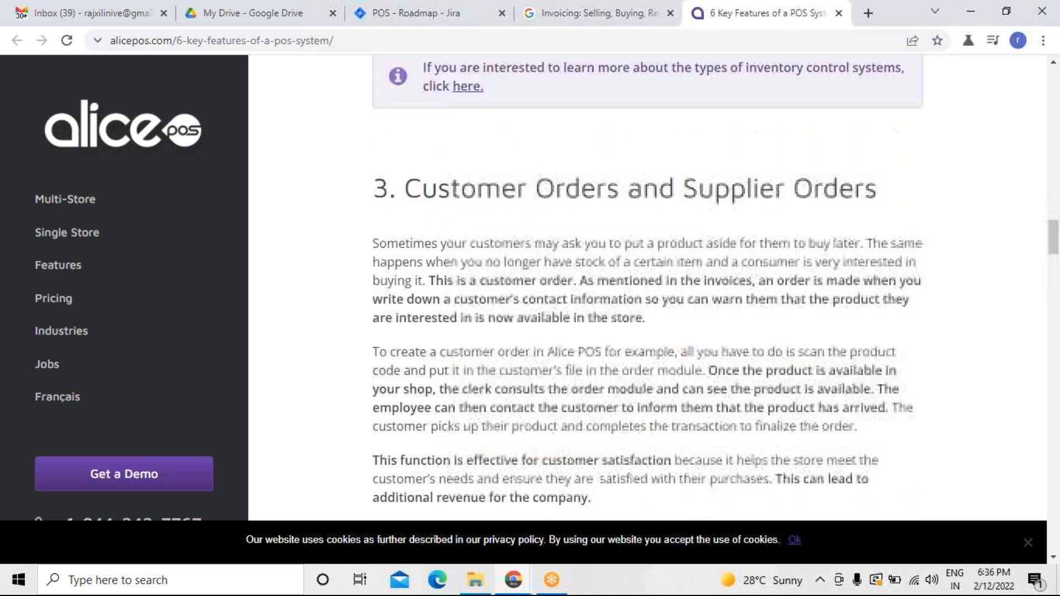
pyautogui.scroll(-9, 646, 287)
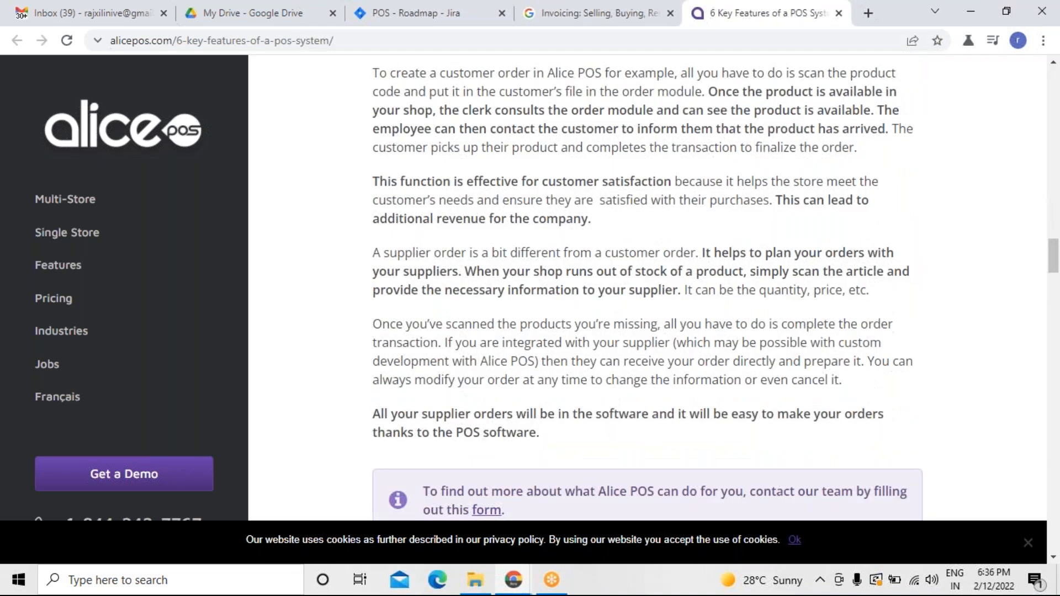
pyautogui.scroll(20, 646, 288)
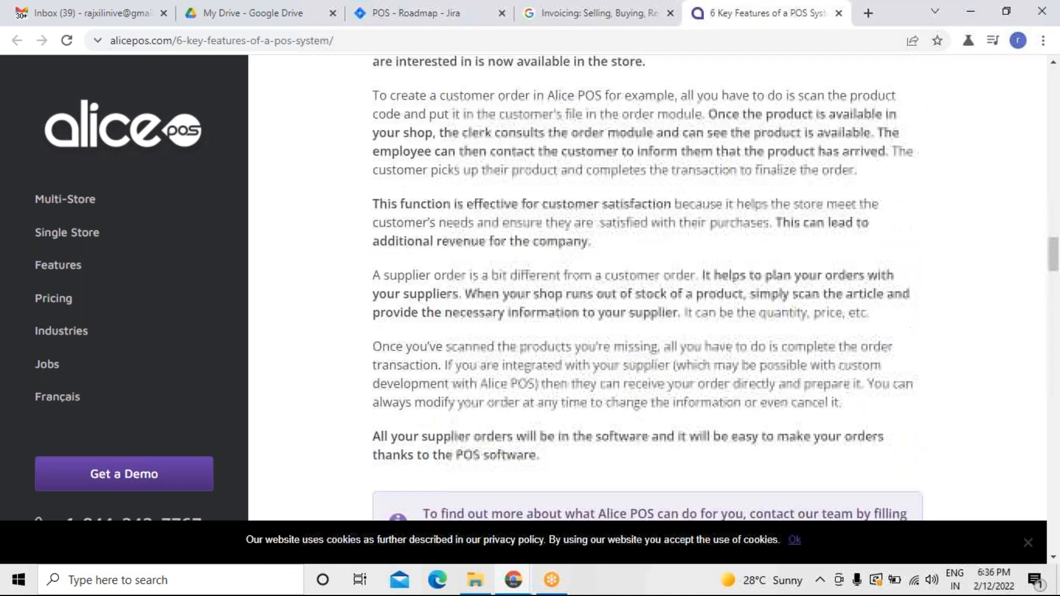
pyautogui.scroll(3, 646, 287)
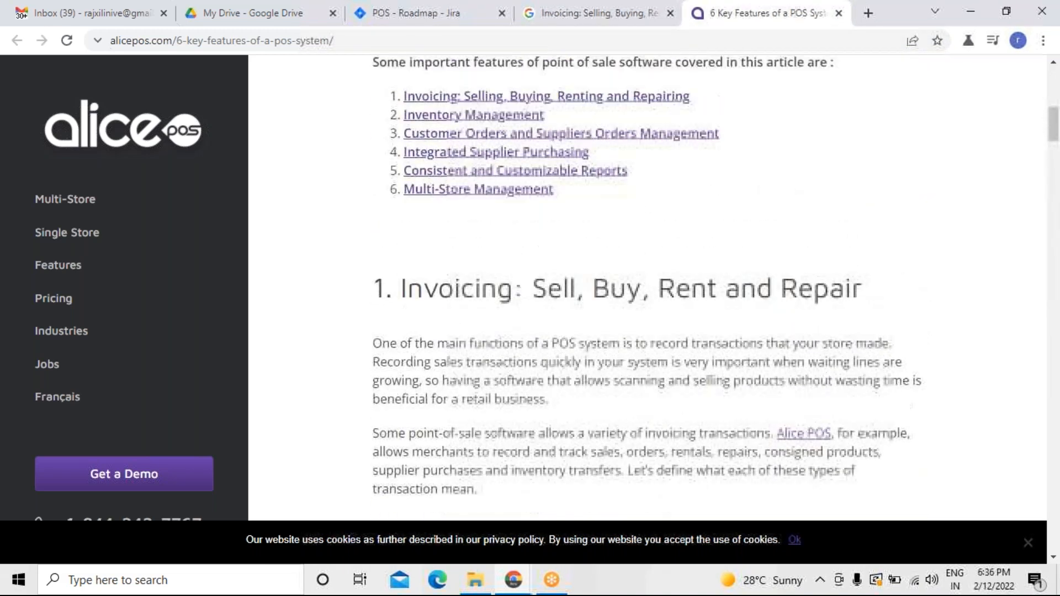
pyautogui.scroll(-4, 646, 287)
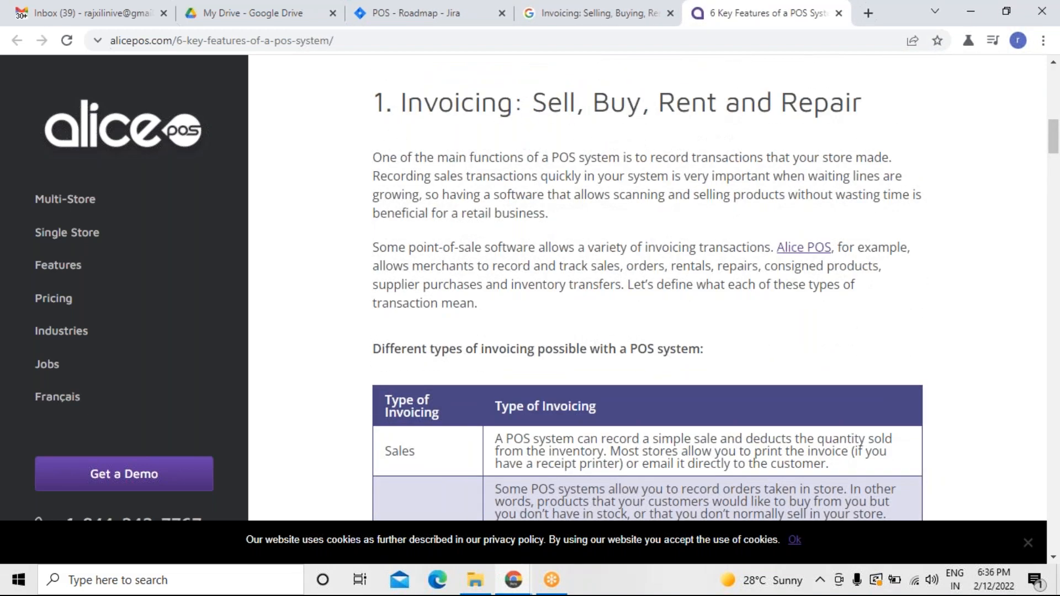
pyautogui.scroll(-1, 646, 287)
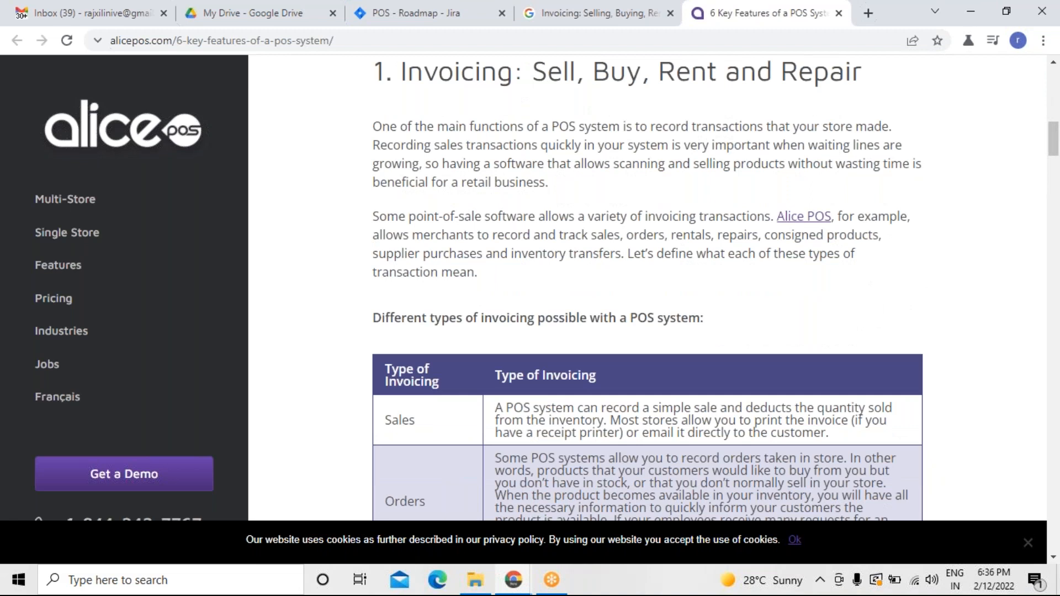
pyautogui.scroll(-4, 646, 287)
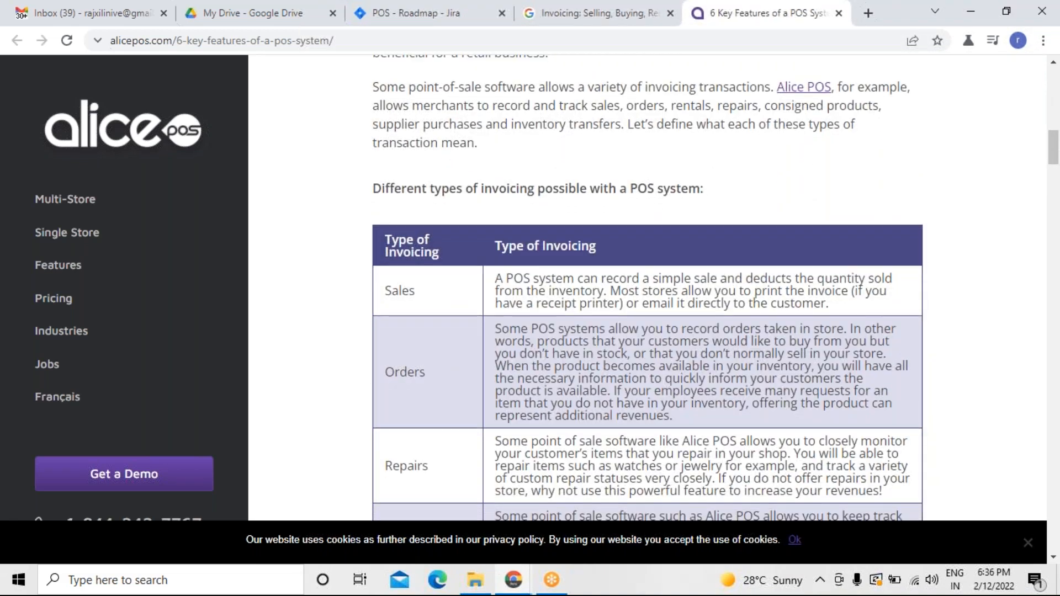
pyautogui.scroll(-1, 646, 287)
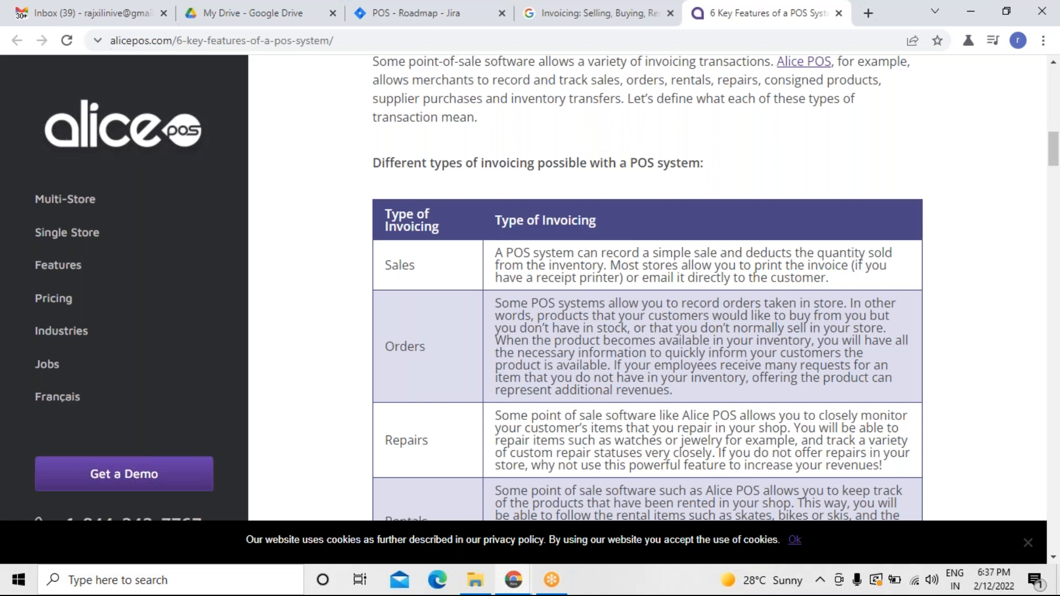
pyautogui.scroll(1, 647, 288)
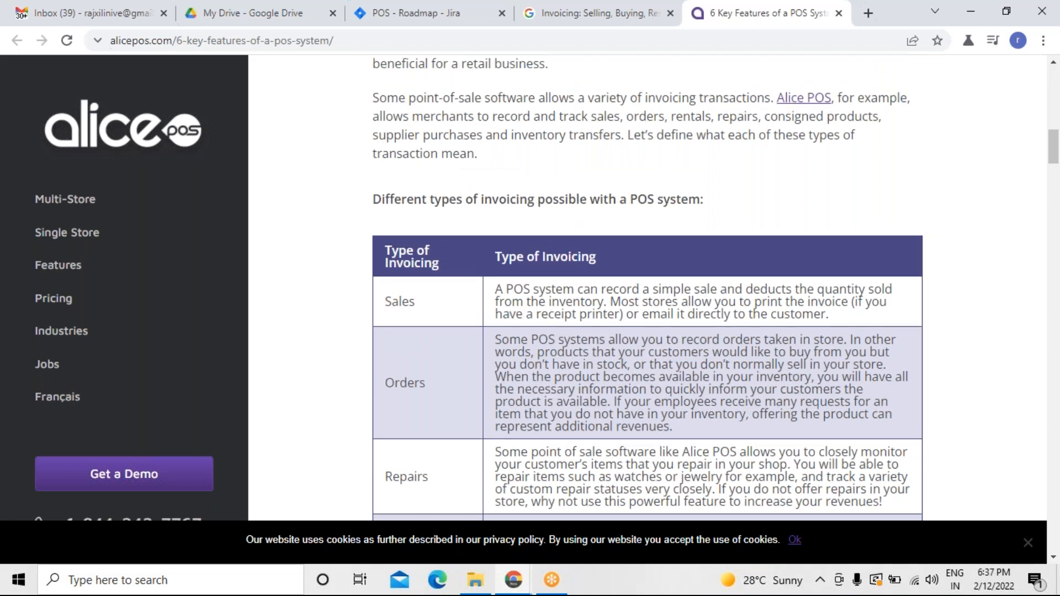
pyautogui.scroll(5, 647, 287)
pyautogui.scroll(-1, 647, 287)
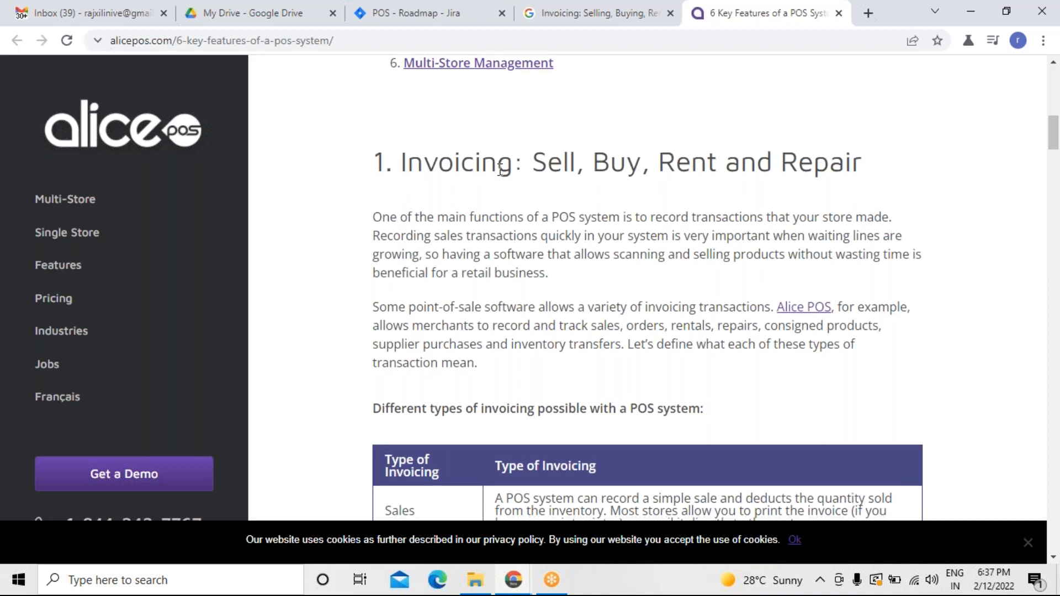
pyautogui.scroll(-4, 500, 170)
pyautogui.scroll(-5, 647, 287)
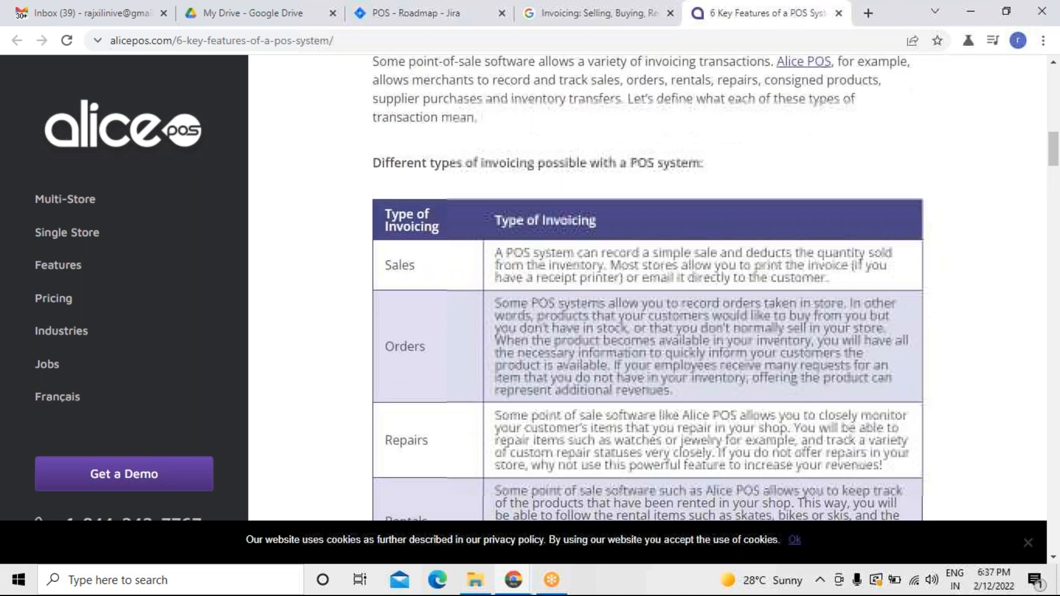
pyautogui.scroll(-1, 648, 287)
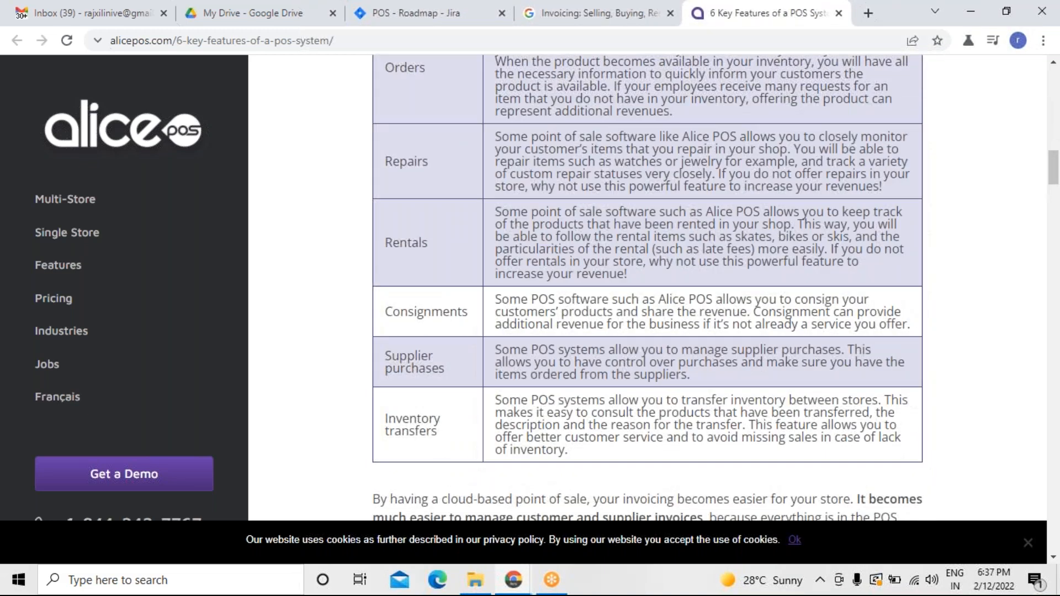
pyautogui.scroll(4, 647, 287)
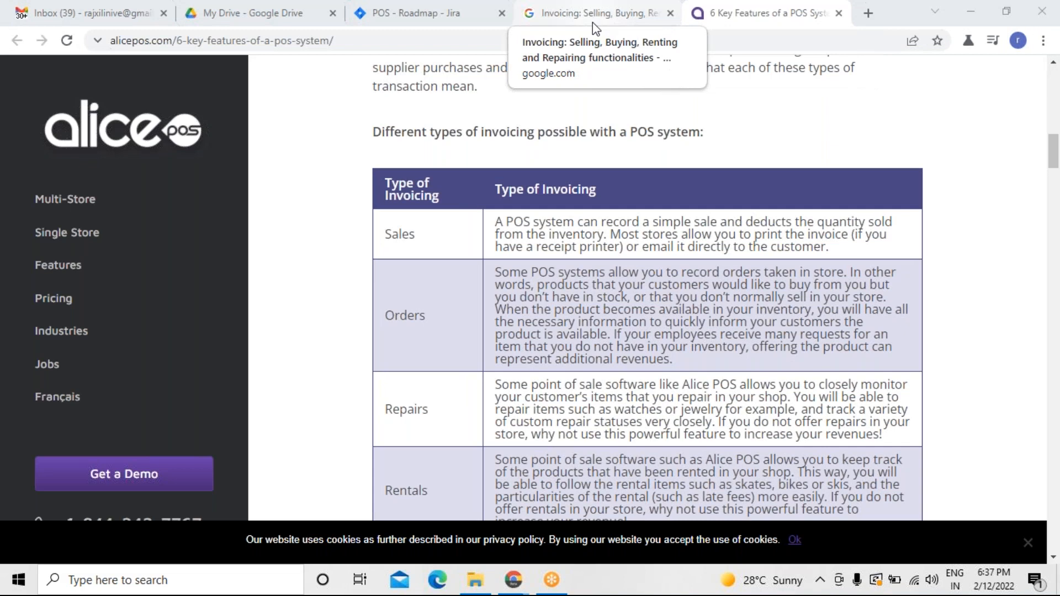
# Add a child issue under the POS-1 invoice epic: as a system user i want to have an option about sales report so that i can see this in invoice.
pyautogui.click(494, 24)
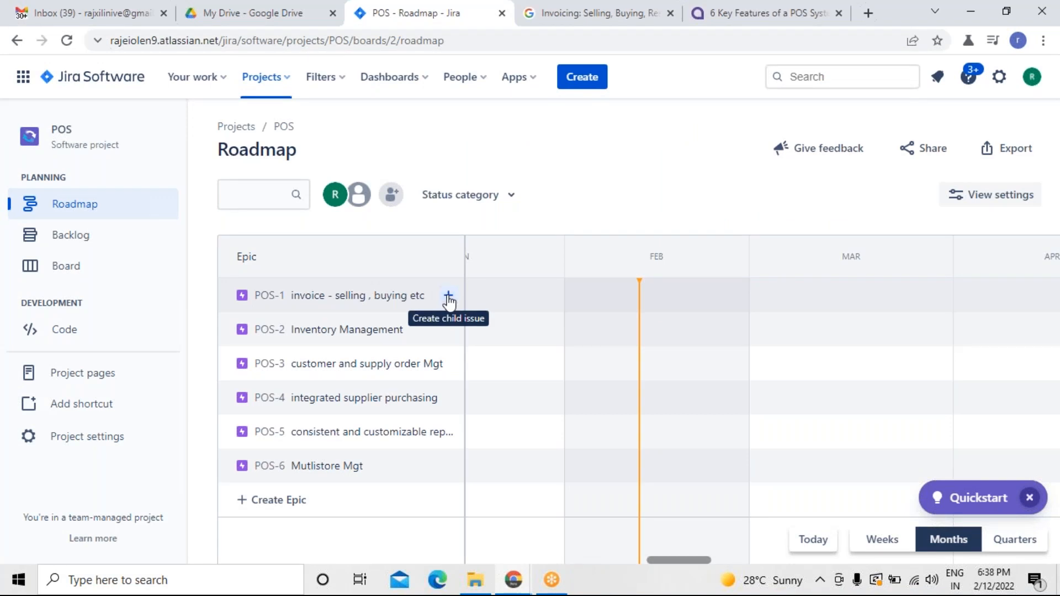
pyautogui.click(448, 298)
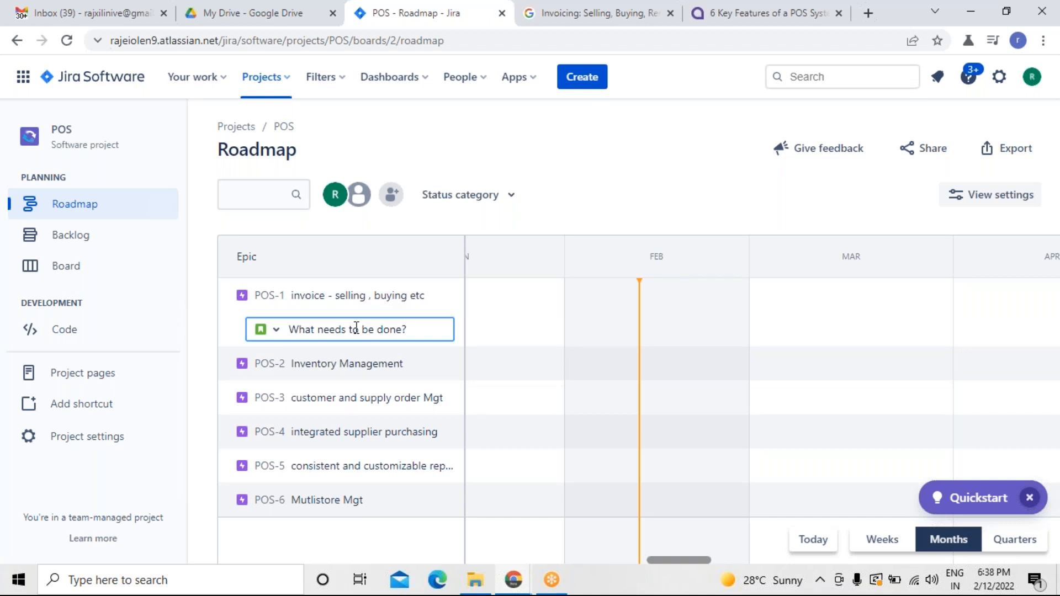
pyautogui.write('as a syst')
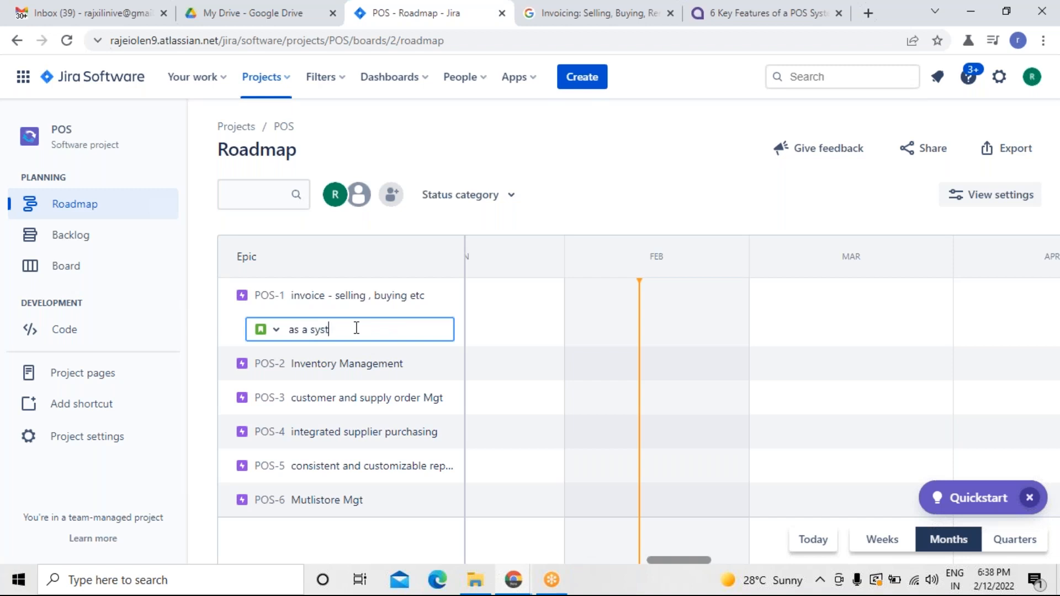
pyautogui.write('em user i want to have ')
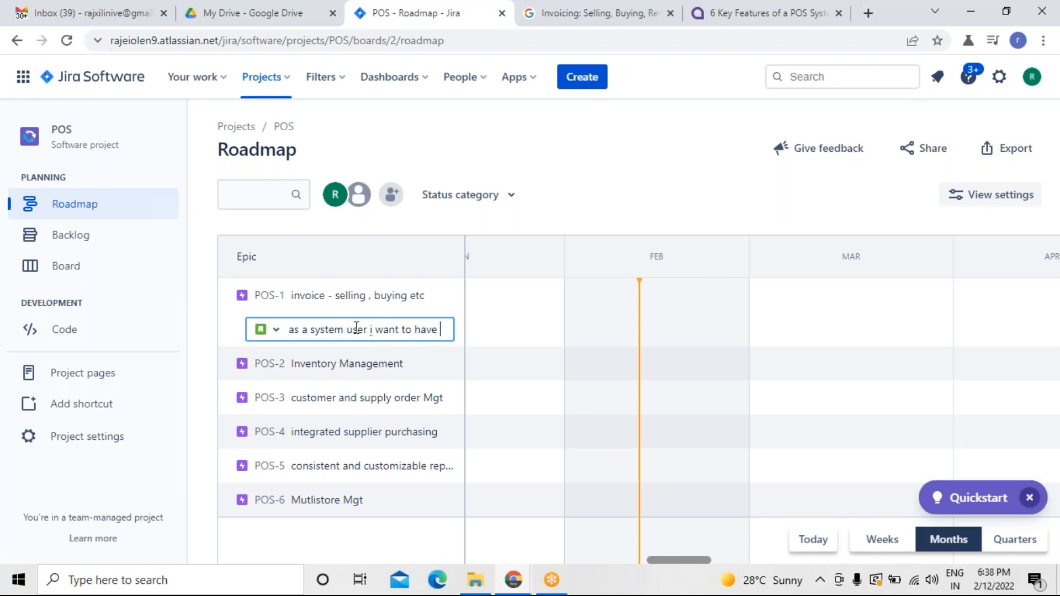
pyautogui.write('an option')
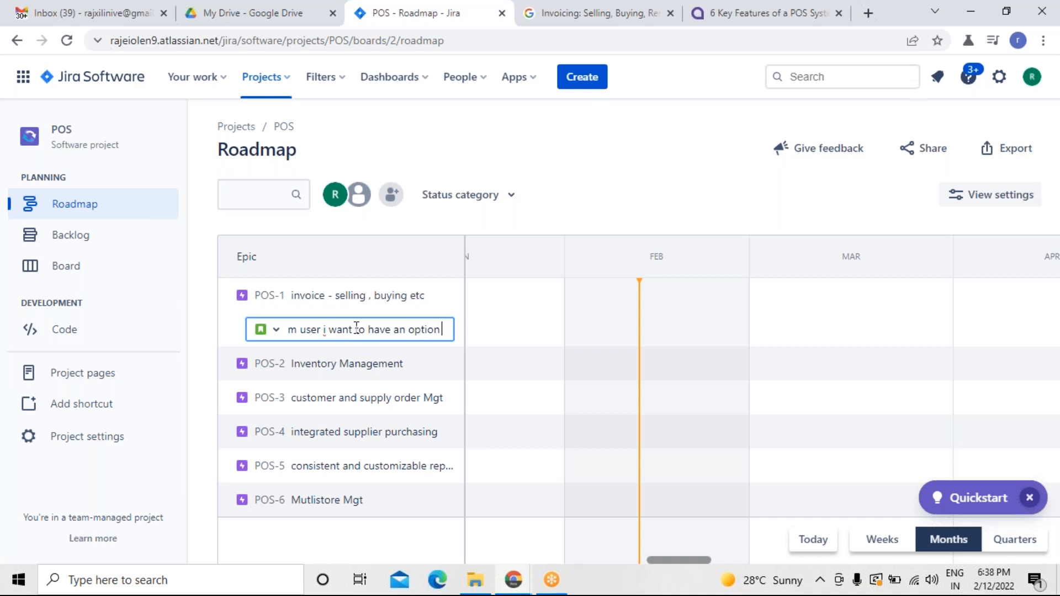
pyautogui.write(' about')
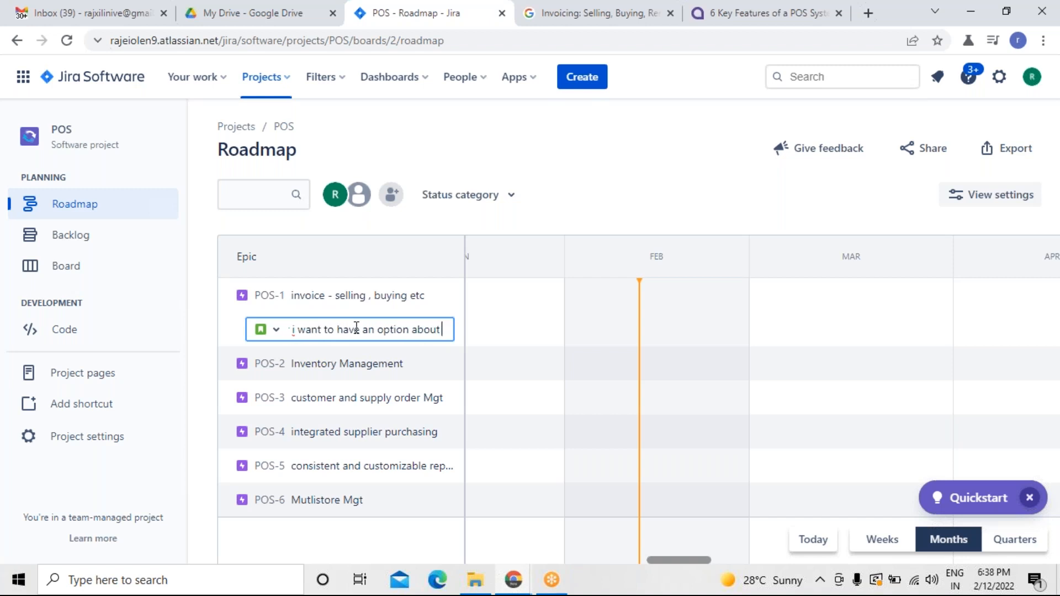
pyautogui.write(' sales r')
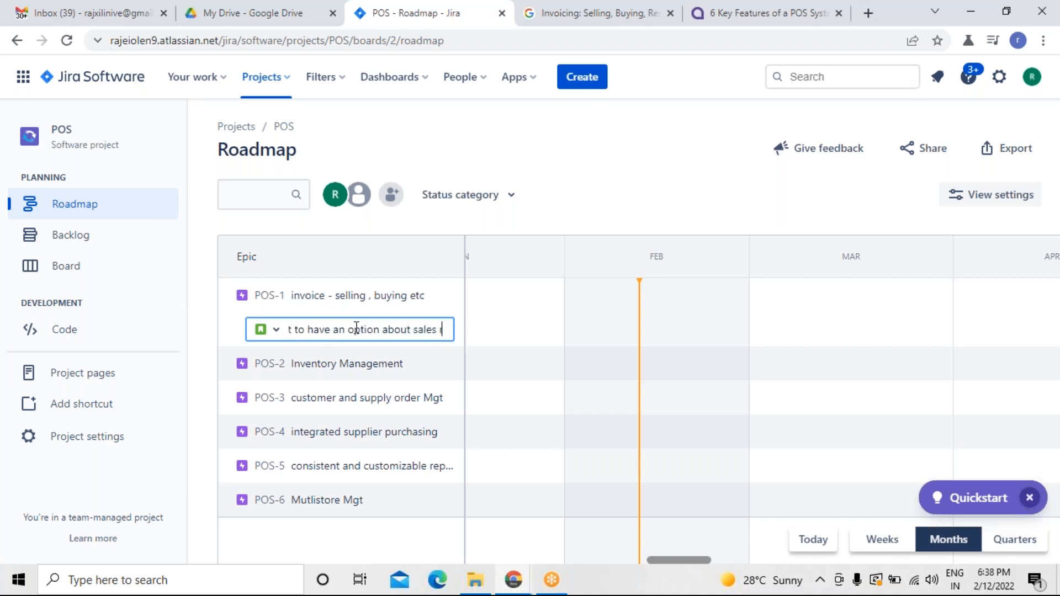
pyautogui.write('eport so')
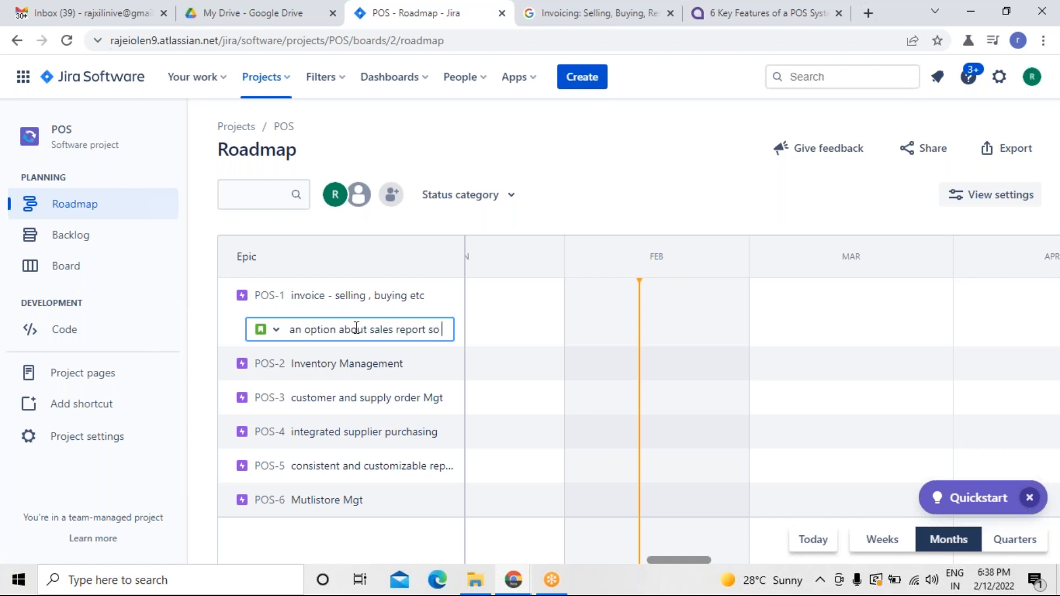
pyautogui.write(' that i ca')
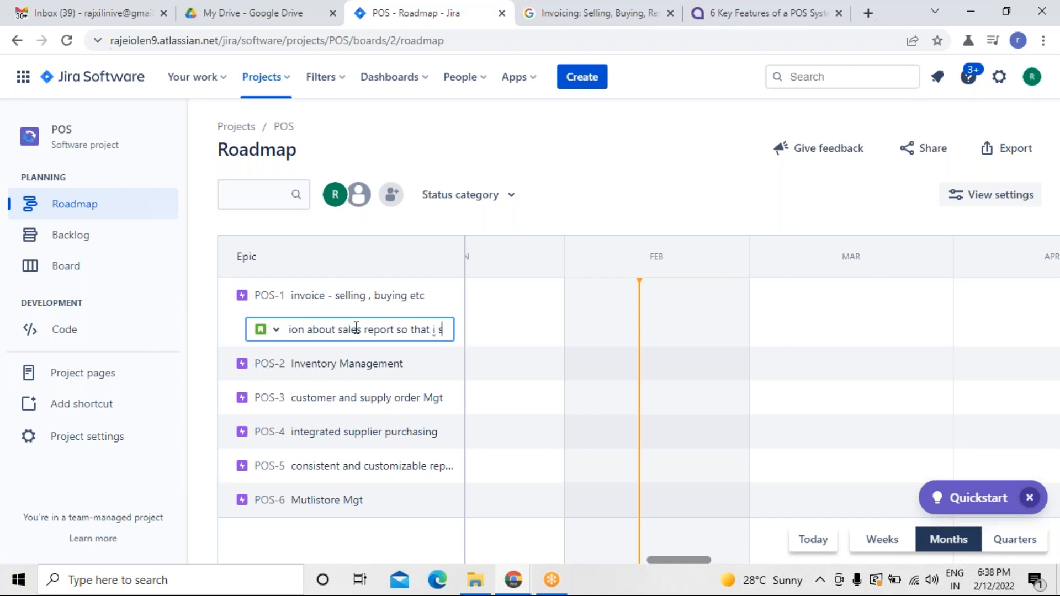
pyautogui.write('n see')
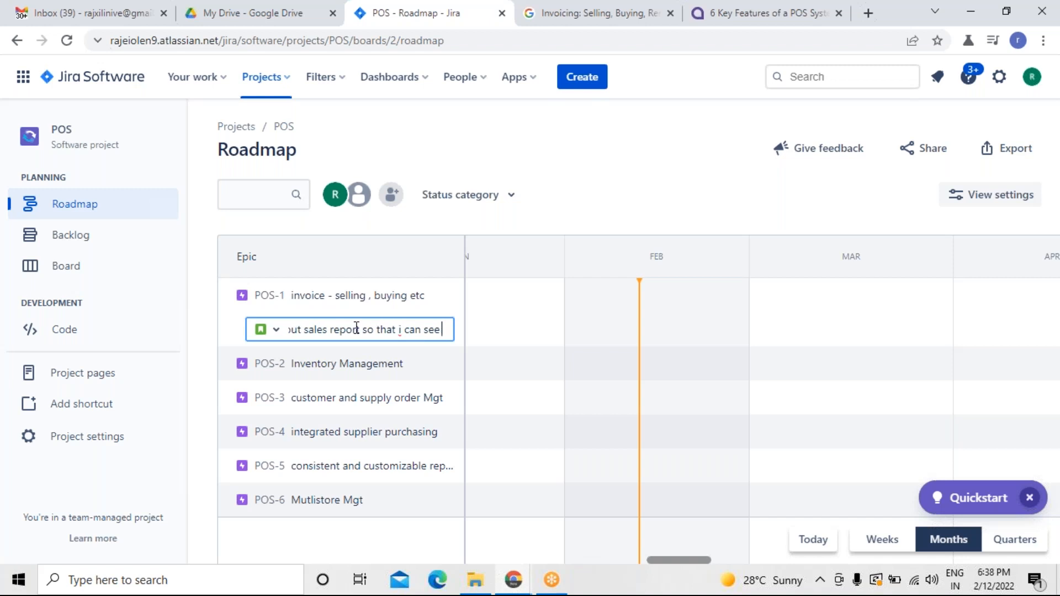
pyautogui.write(' this in ')
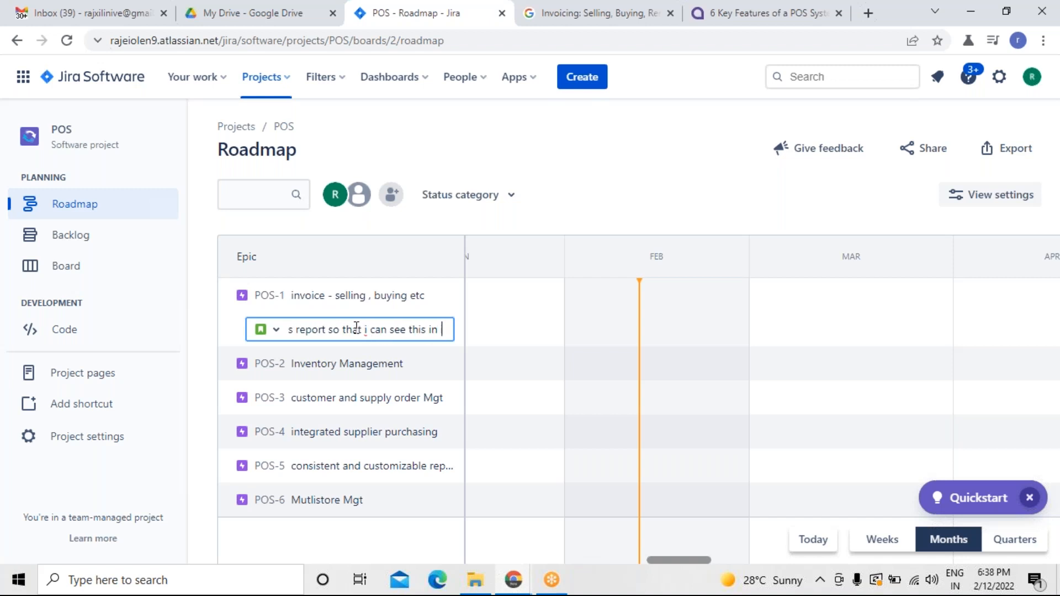
pyautogui.write('invoive')
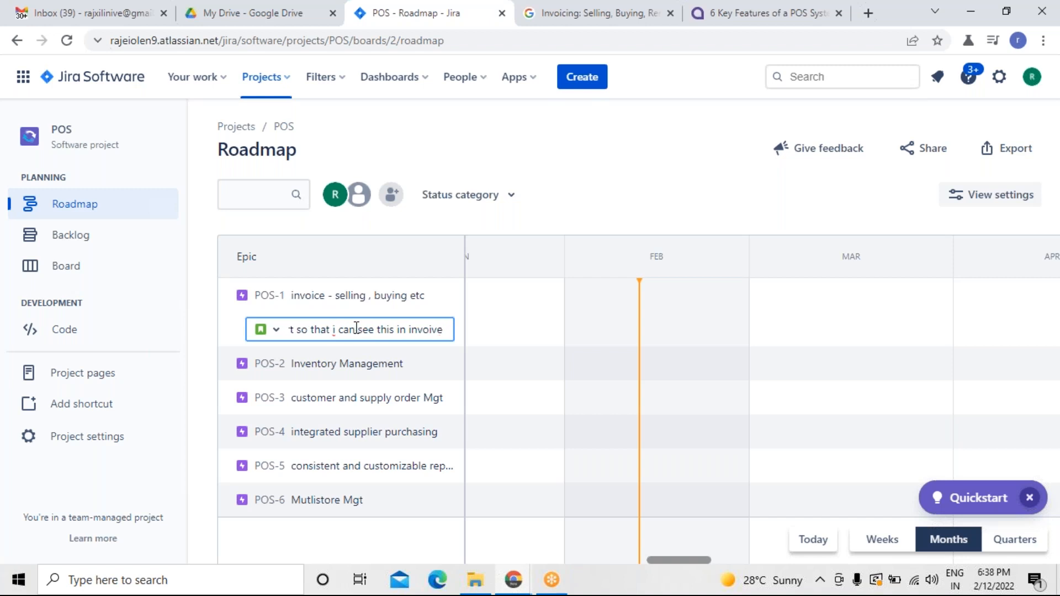
pyautogui.press('BackSpace')
pyautogui.press('BackSpace')
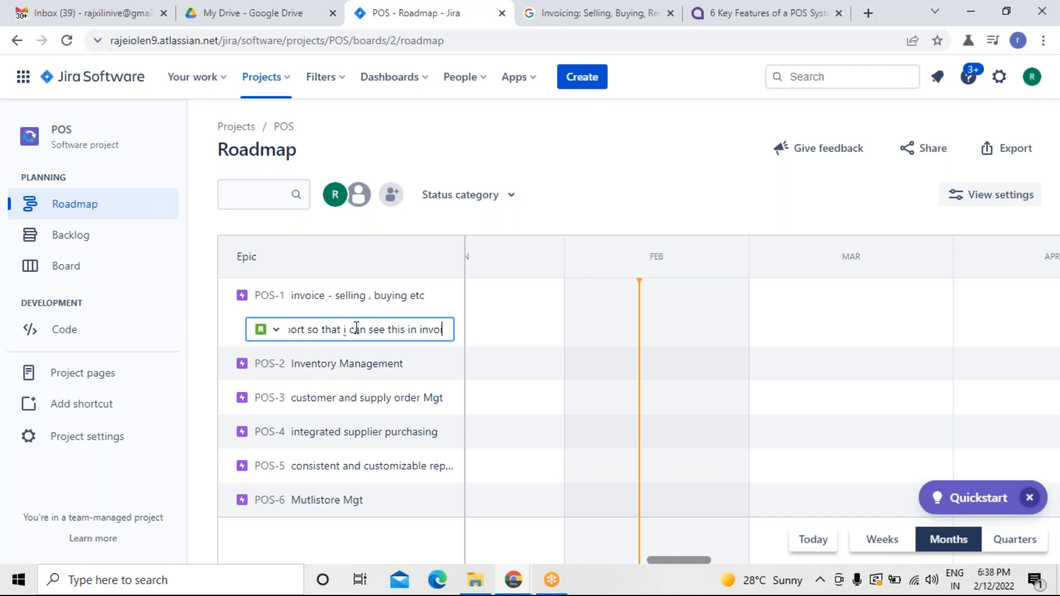
pyautogui.write('ce')
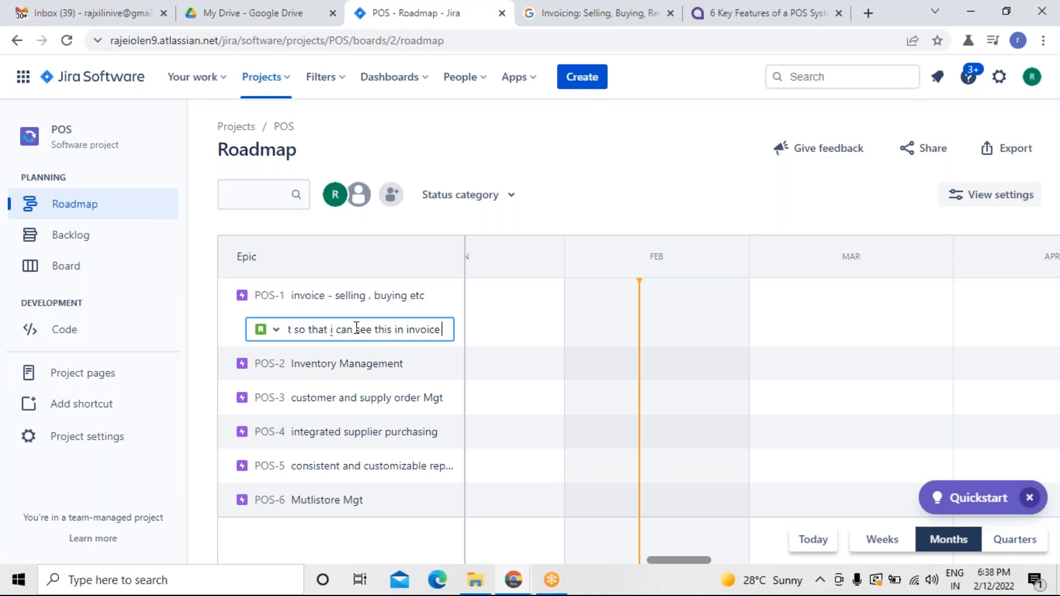
pyautogui.press('Return')
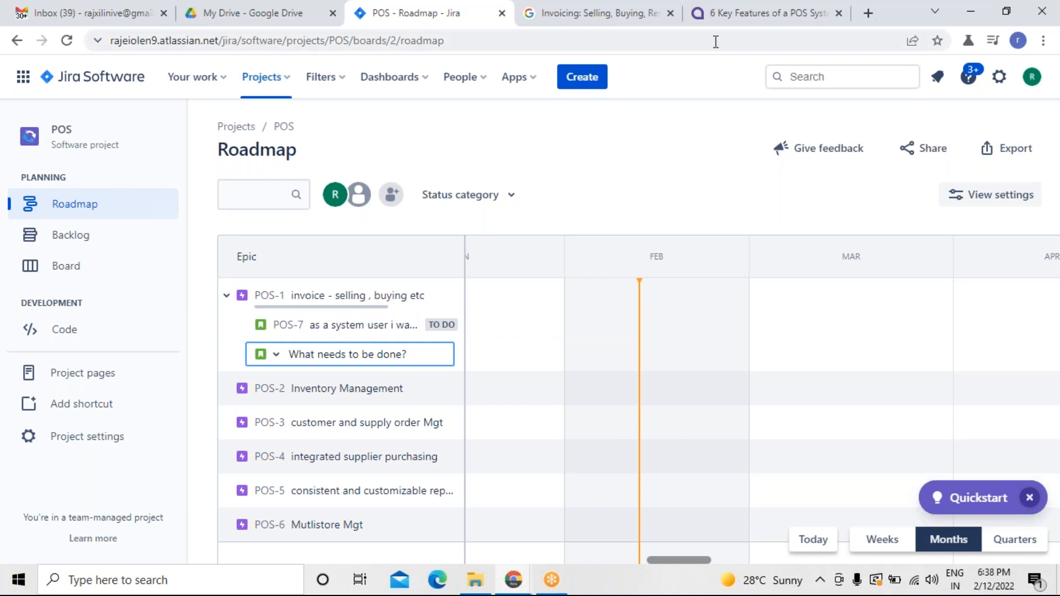
# Add a second child issue under POS-1: as a system user i need have an option to see the list of orders so that i can pursue accordingly.
pyautogui.click(745, 22)
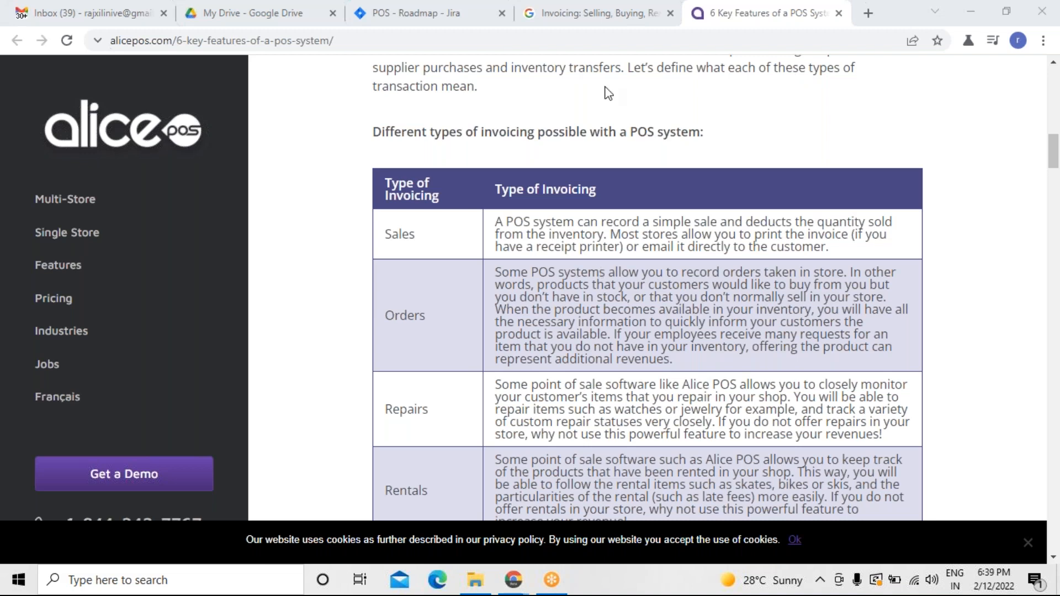
pyautogui.click(480, 17)
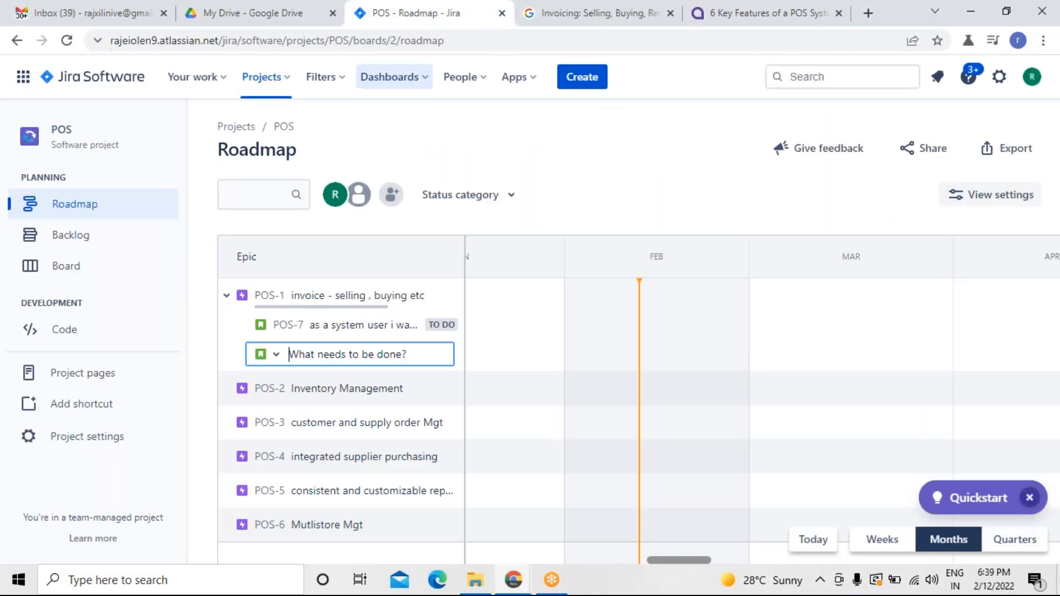
pyautogui.click(366, 352)
pyautogui.write('as a')
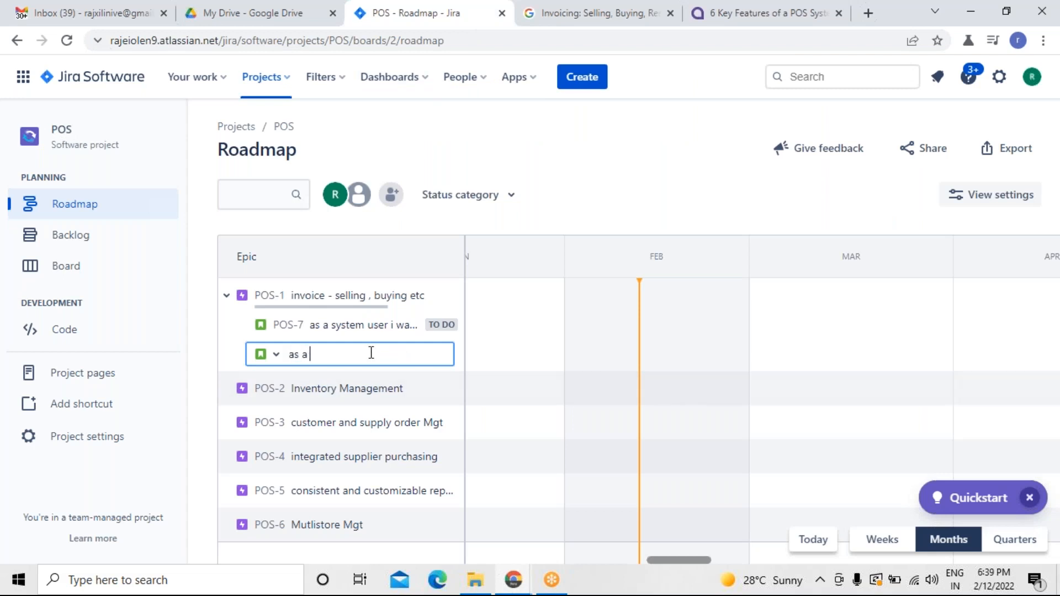
pyautogui.write(' system user i need ')
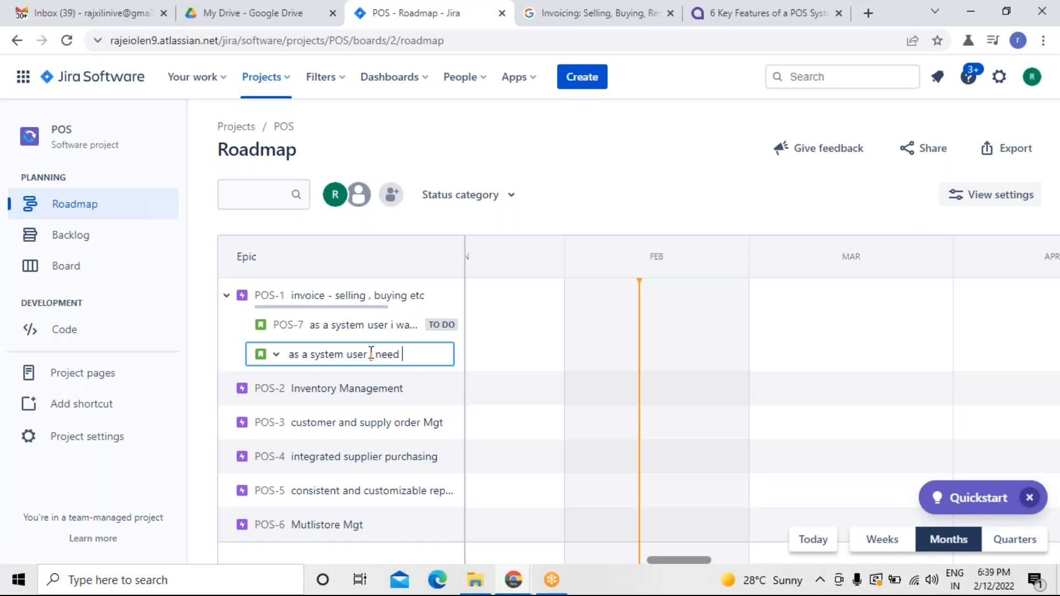
pyautogui.write('have an op')
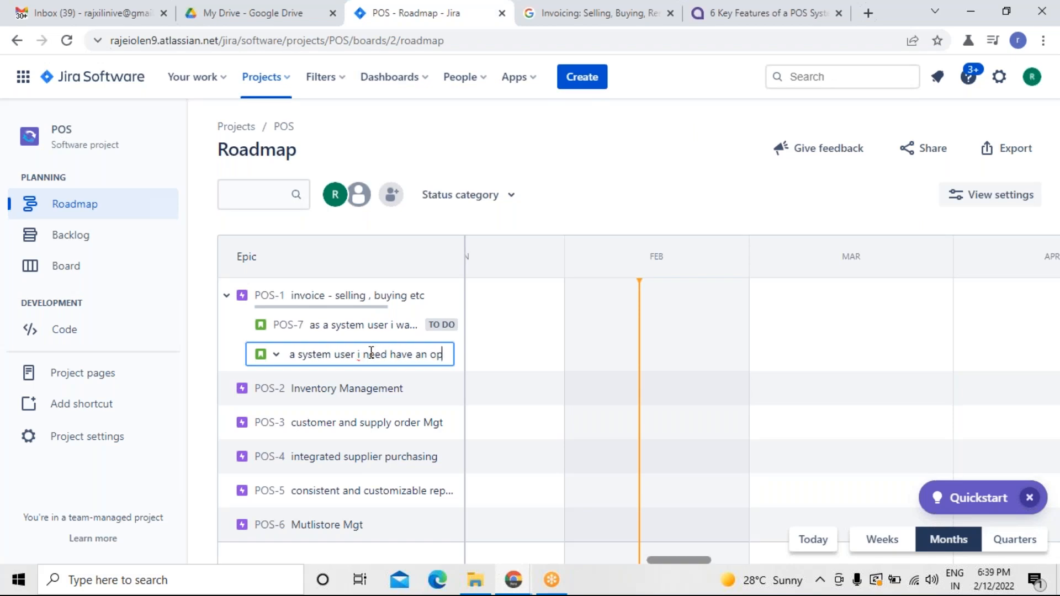
pyautogui.write('tion to see')
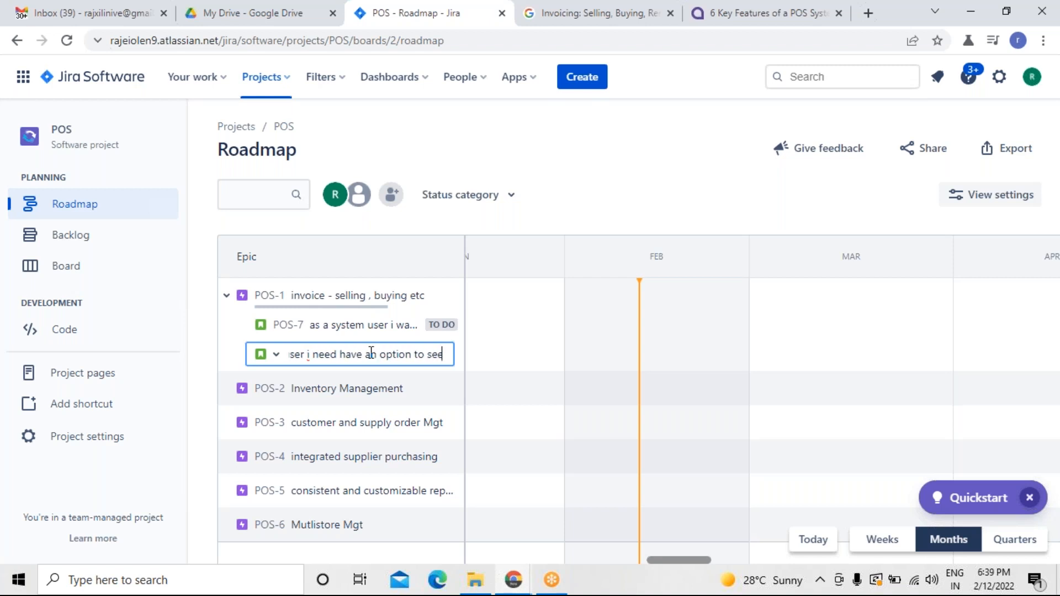
pyautogui.write(' the list')
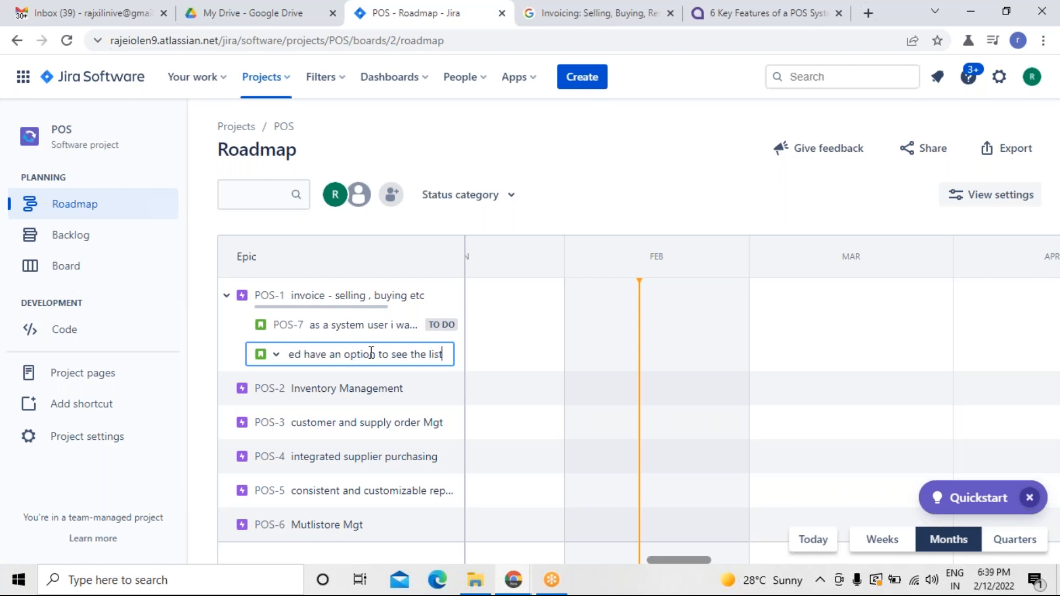
pyautogui.write(' of o')
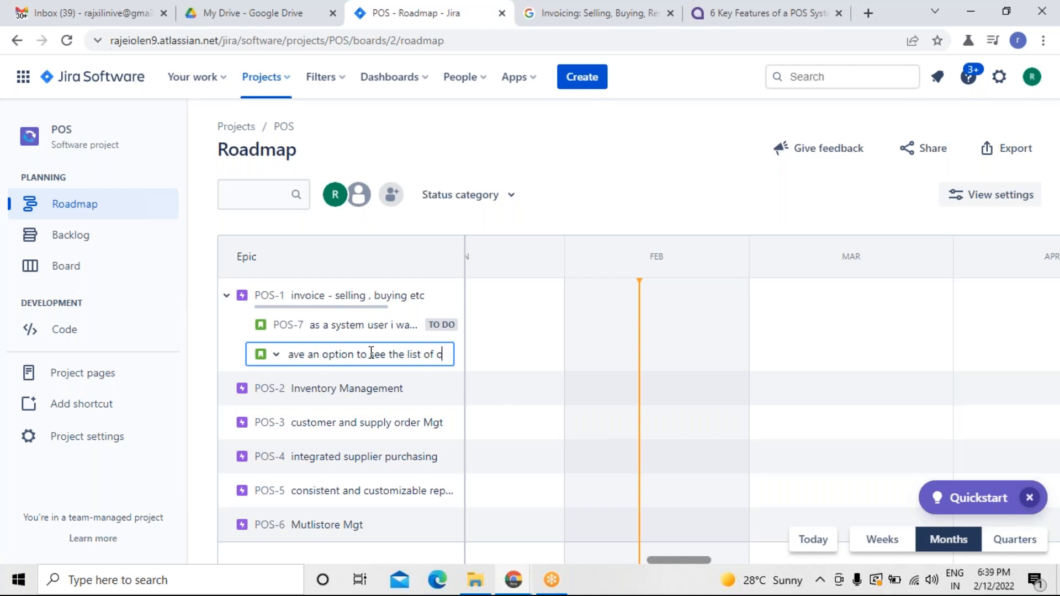
pyautogui.write('rders so th')
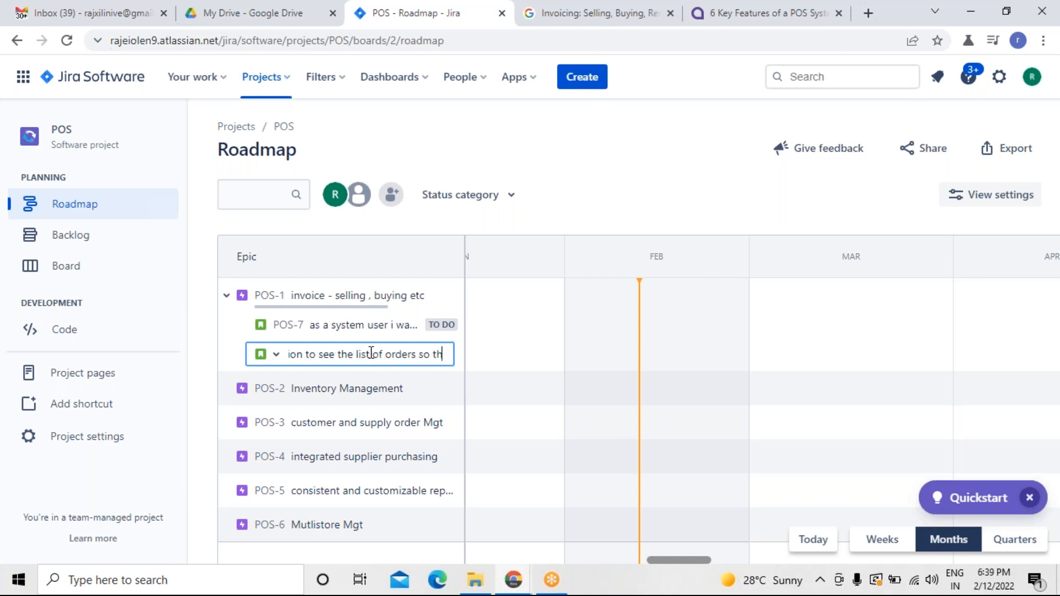
pyautogui.write('at i can p')
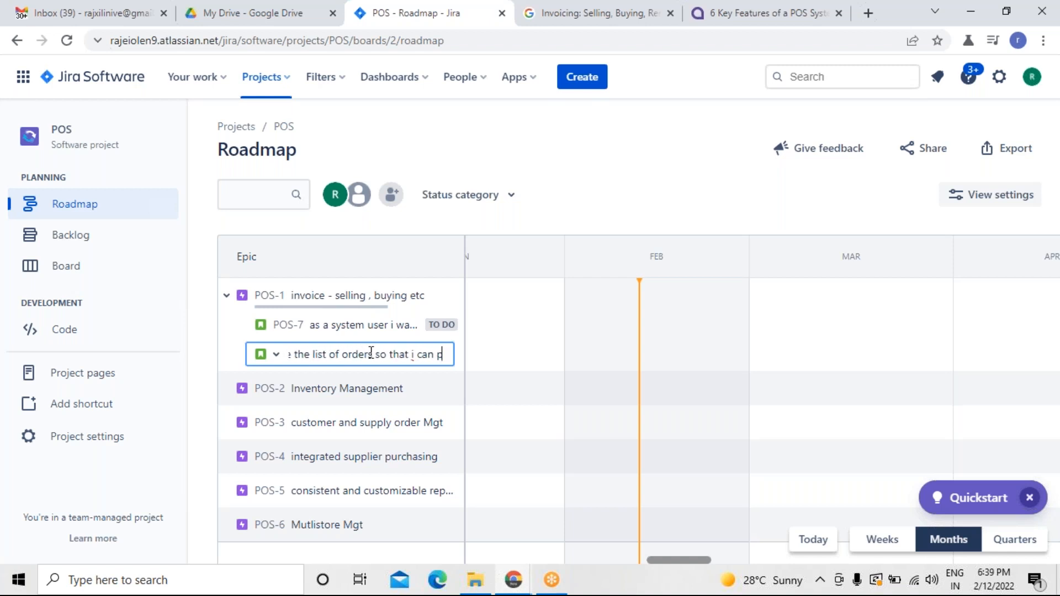
pyautogui.write('ursue')
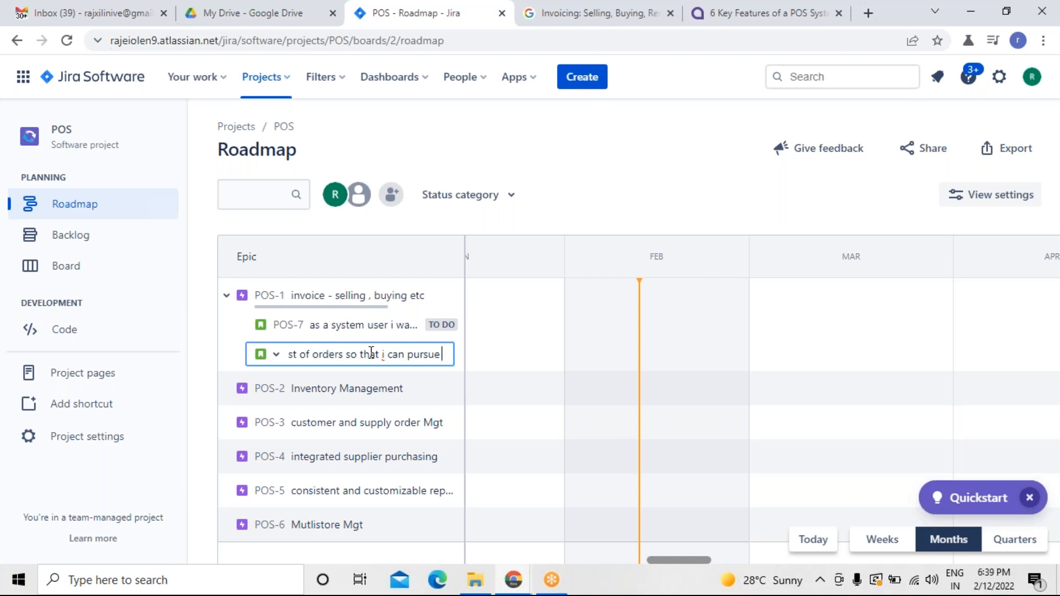
pyautogui.write('acc')
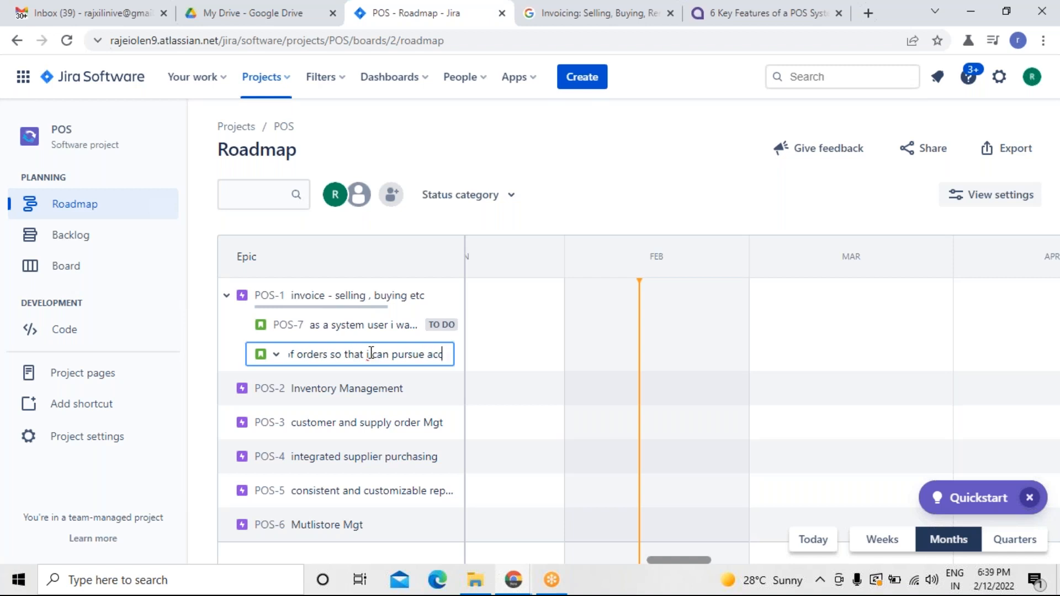
pyautogui.write('ordingly')
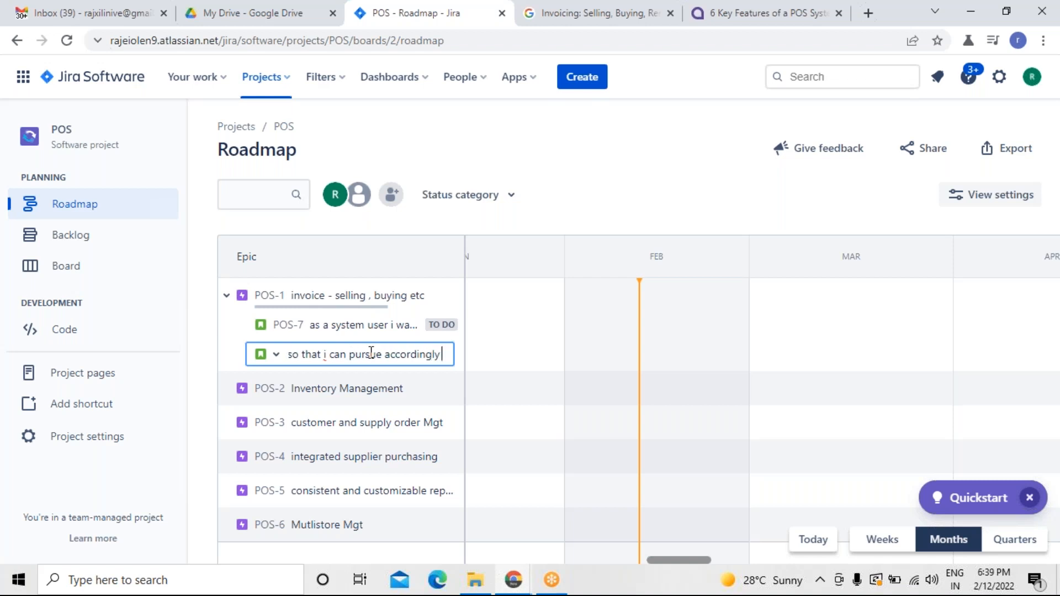
pyautogui.press('Return')
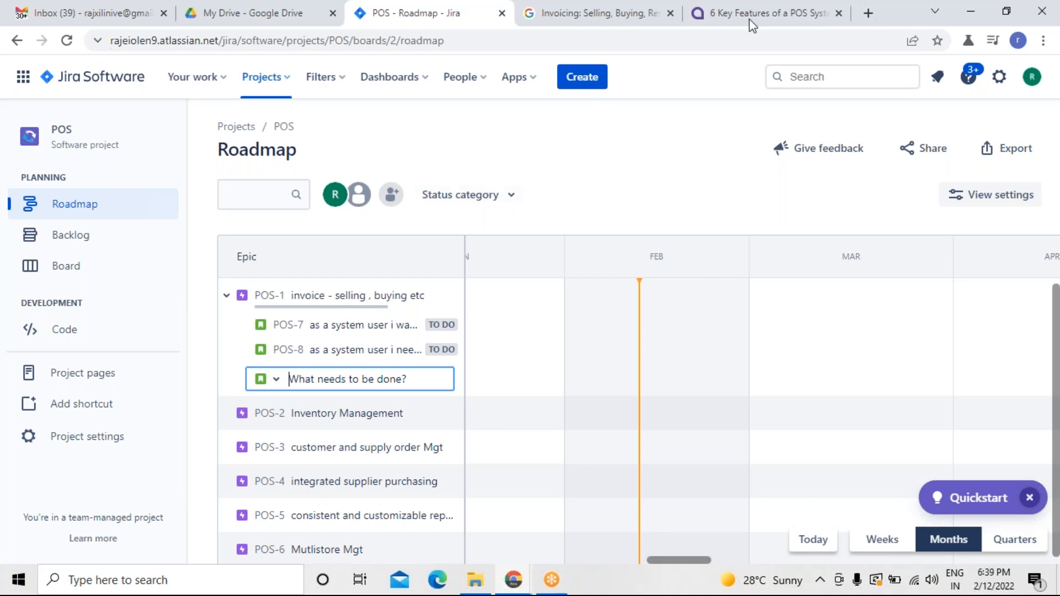
# Check the article's invoicing types, then add a POS-1 child issue: as a user i need to have an option to see the problem so that i can make an arrangement of repair.
pyautogui.click(700, 16)
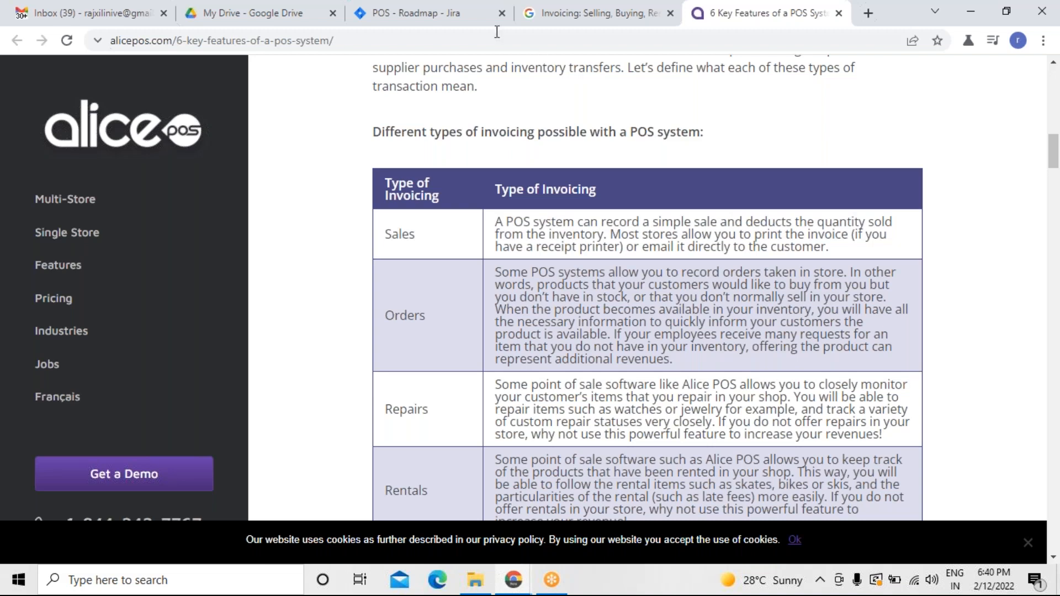
pyautogui.click(468, 21)
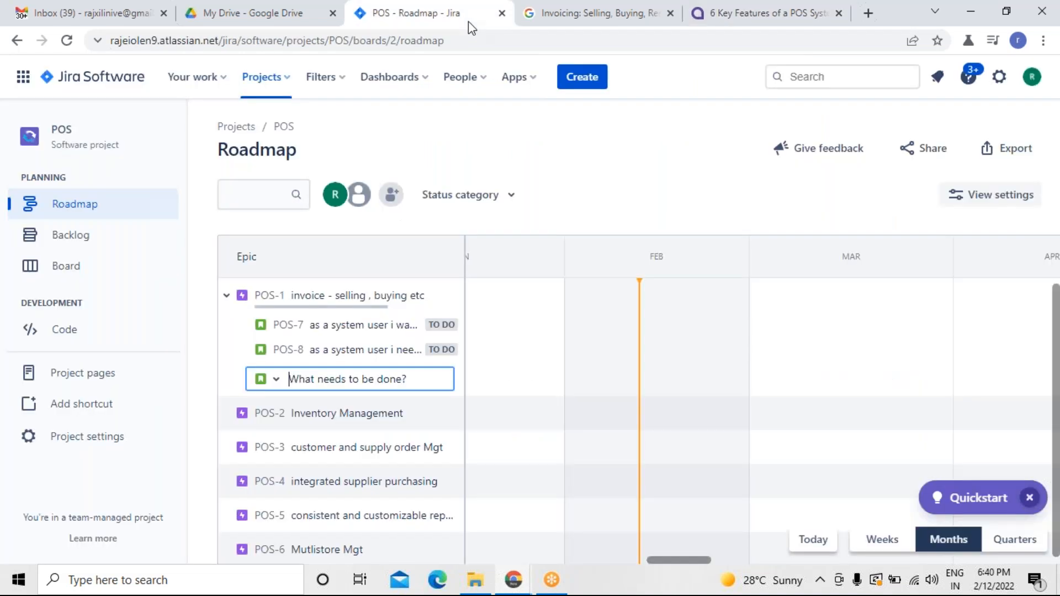
pyautogui.write('as a')
pyautogui.press('BackSpace')
pyautogui.press('BackSpace')
pyautogui.press('BackSpace')
pyautogui.press('BackSpace')
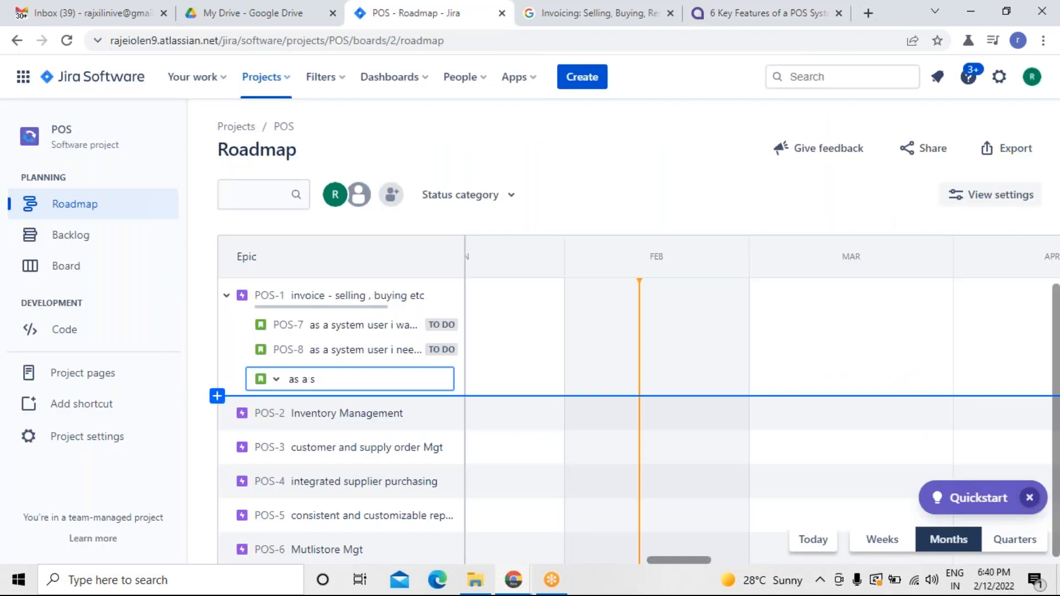
pyautogui.write('a user i need to have an op')
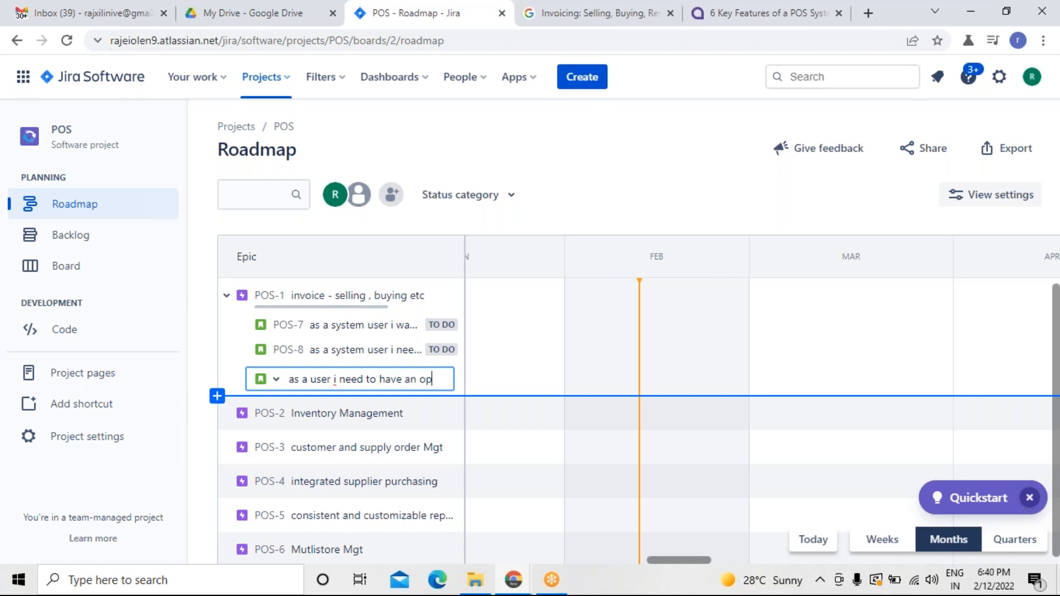
pyautogui.write('tion to')
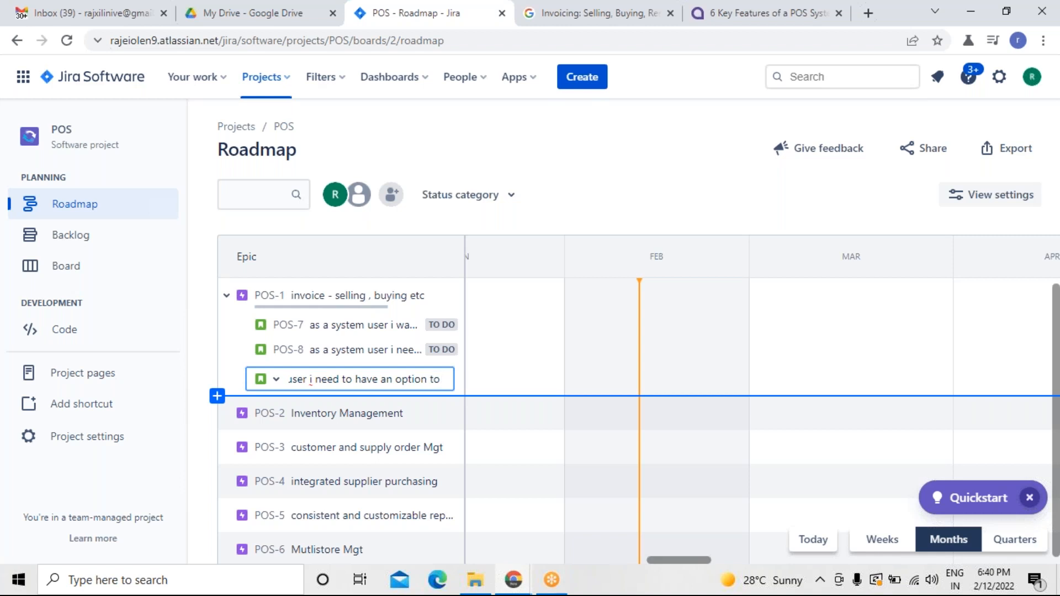
pyautogui.write('see the problem so that i can')
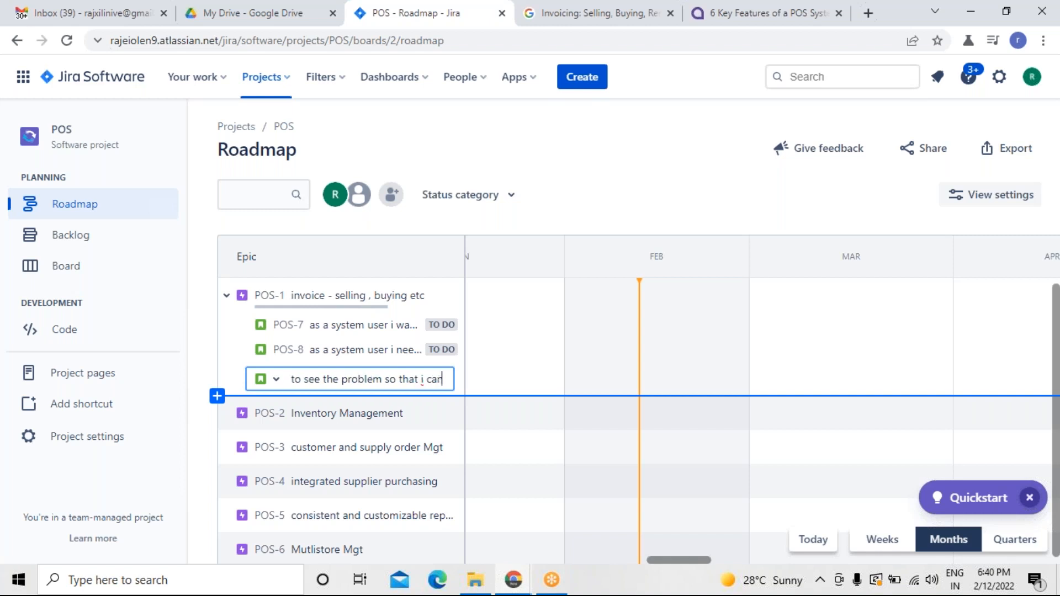
pyautogui.write('arramgemen')
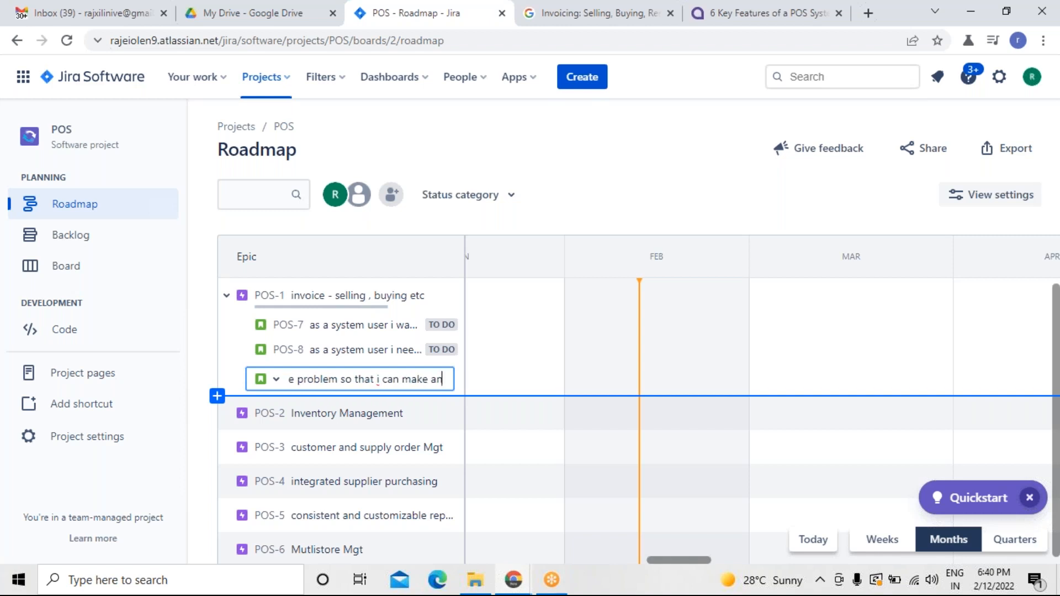
pyautogui.write('t of')
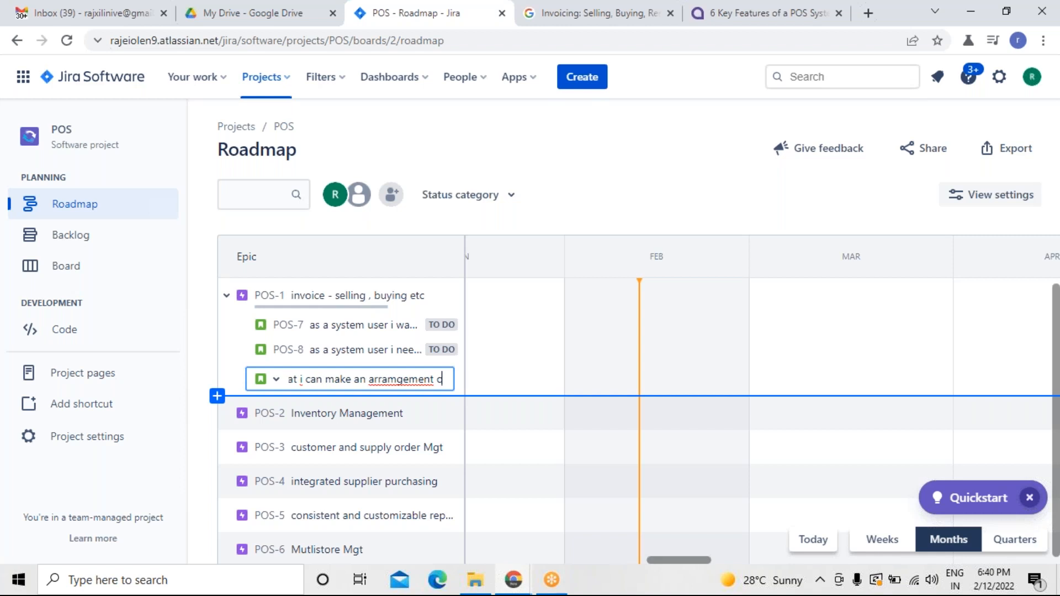
pyautogui.press('BackSpace')
pyautogui.press('BackSpace')
pyautogui.press('BackSpace')
pyautogui.press('BackSpace')
pyautogui.press('BackSpace')
pyautogui.press('BackSpace')
pyautogui.press('BackSpace')
pyautogui.press('BackSpace')
pyautogui.press('BackSpace')
pyautogui.press('BackSpace')
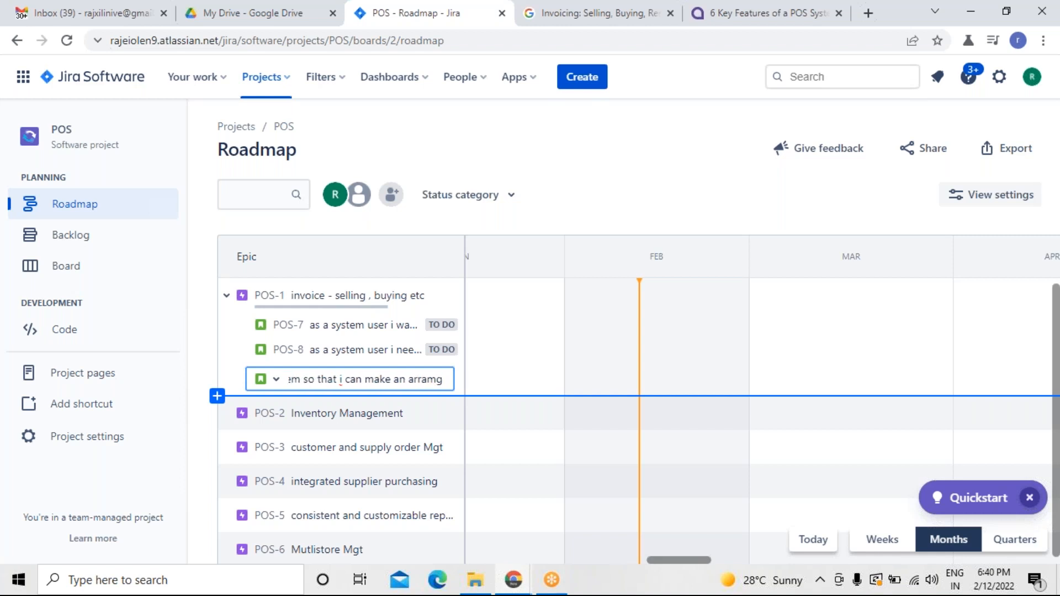
pyautogui.write('ngement')
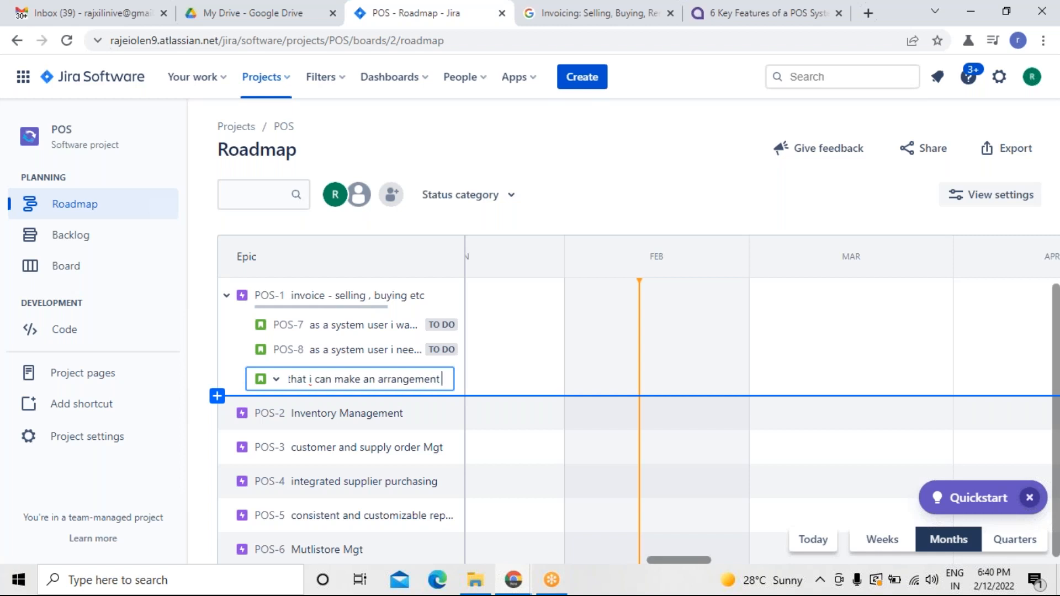
pyautogui.write(' of repair')
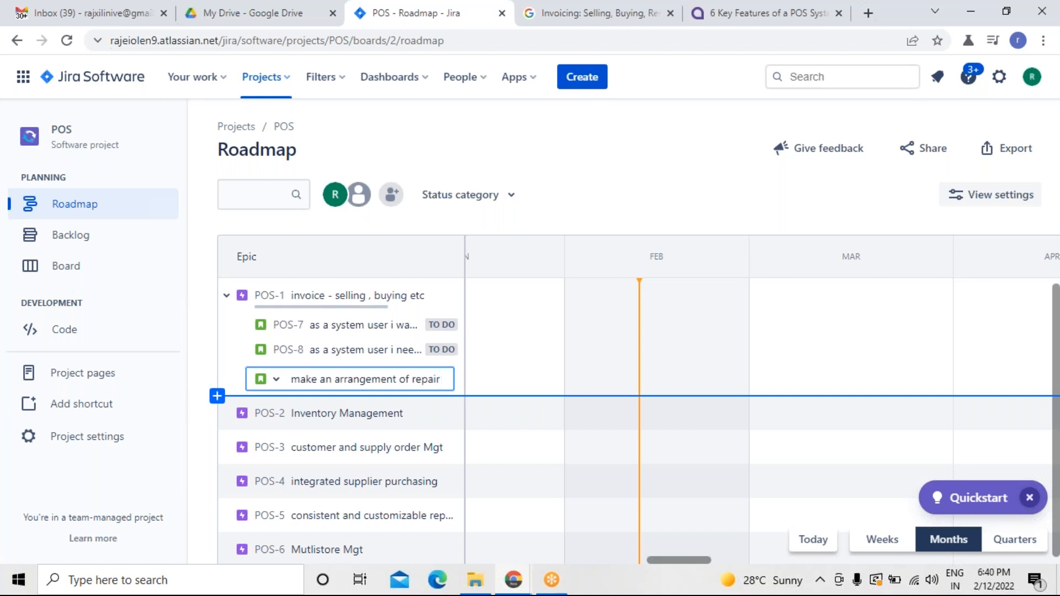
pyautogui.press('Return')
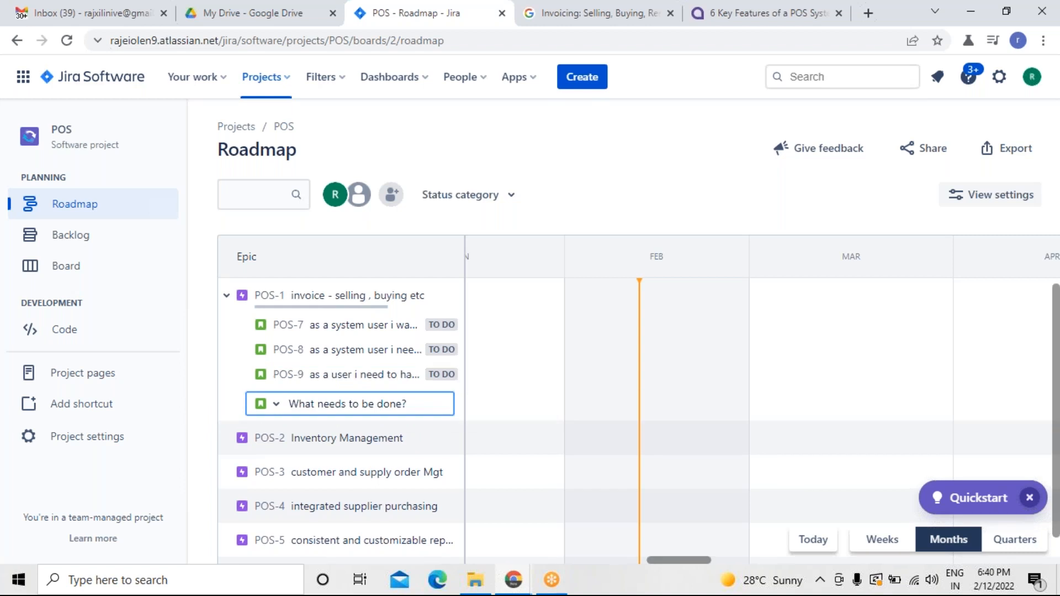
# Add another POS-1 child issue: as a user i need to see the list of products which are available for rented so that i can get when ever i want.
pyautogui.click(698, 24)
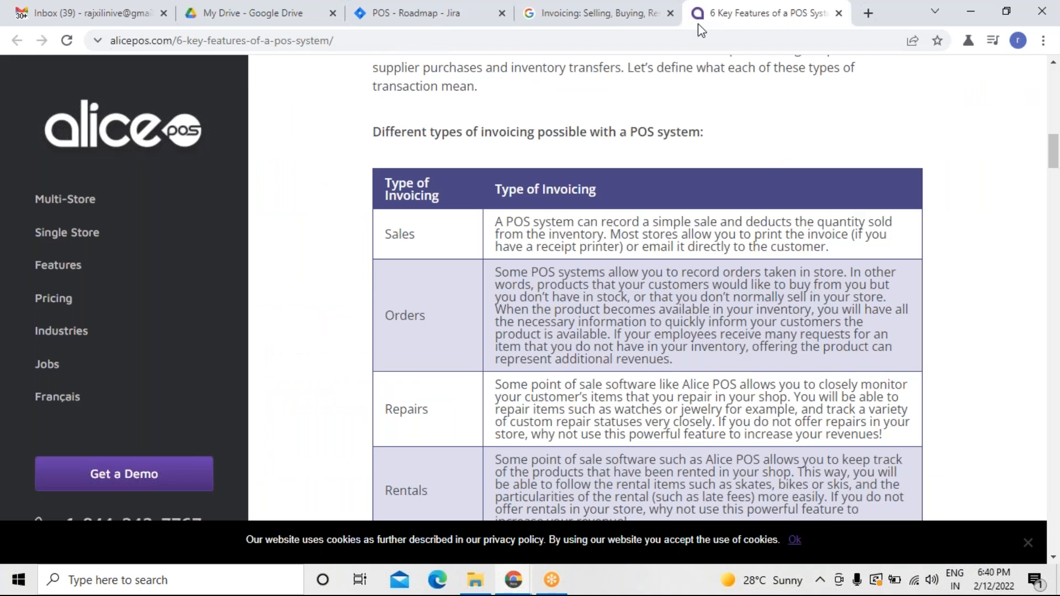
pyautogui.press('Down')
pyautogui.press('Down')
pyautogui.press('Down')
pyautogui.press('Down')
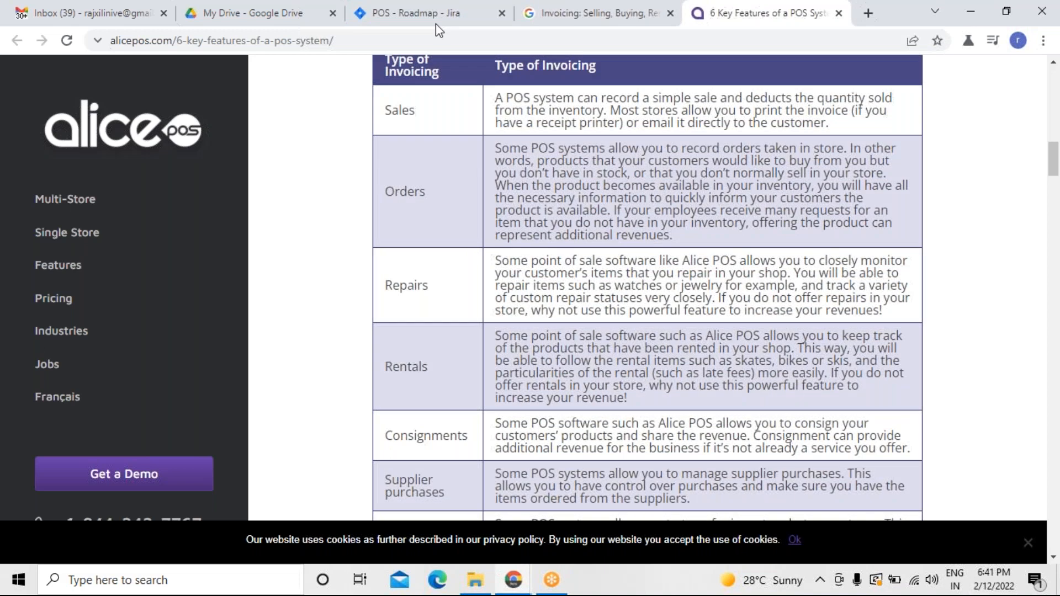
pyautogui.click(423, 17)
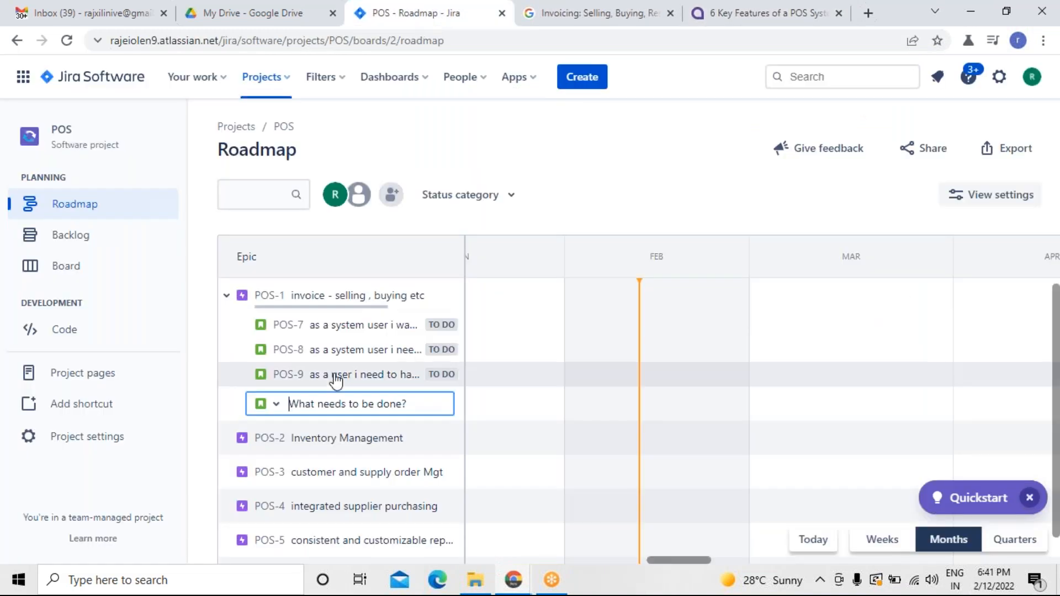
pyautogui.write('as a user i need t')
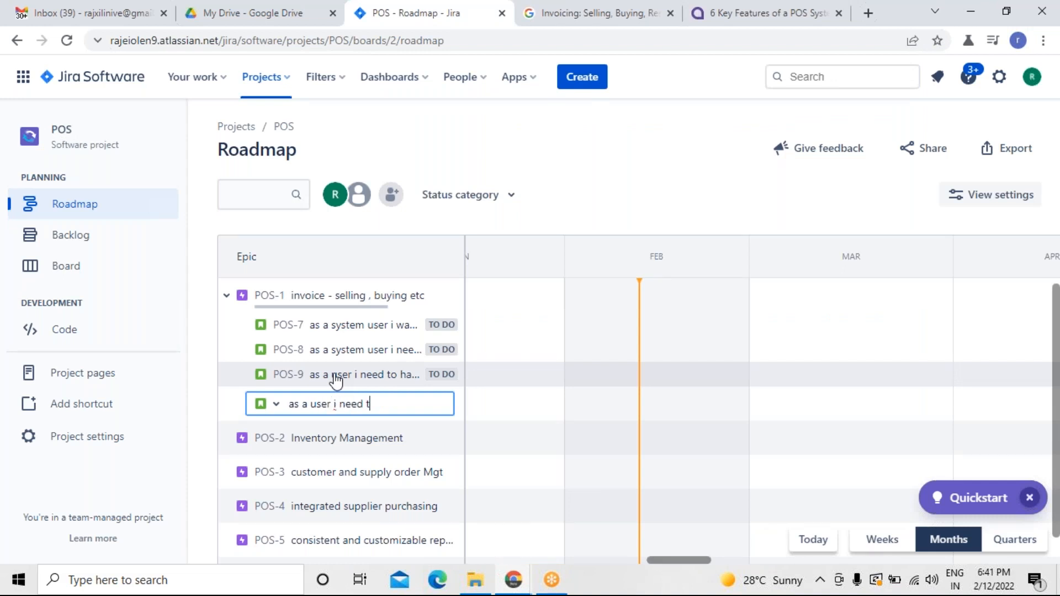
pyautogui.write('o see the list of pr')
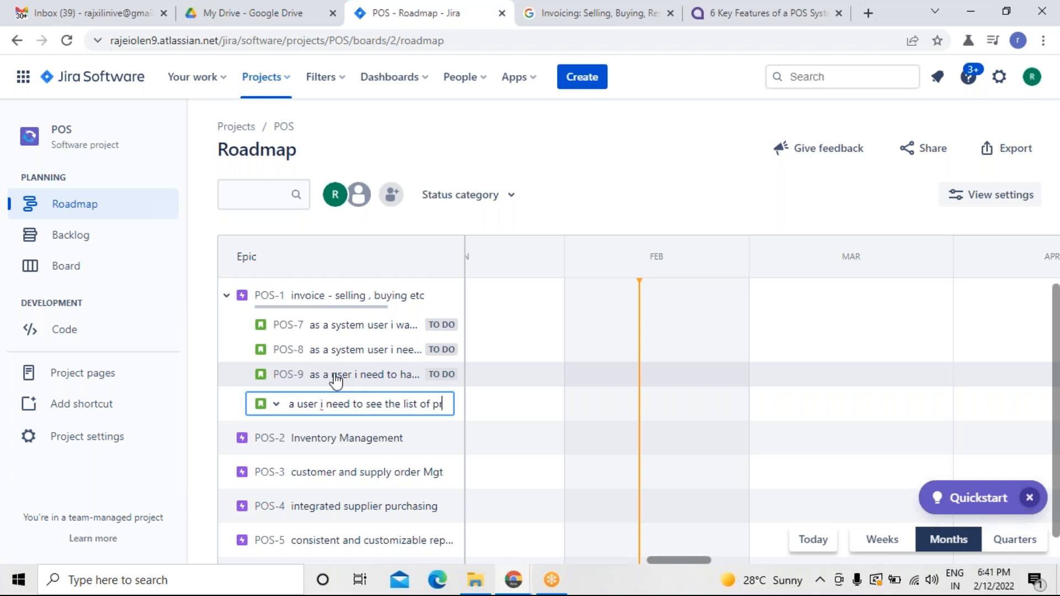
pyautogui.write('oducts')
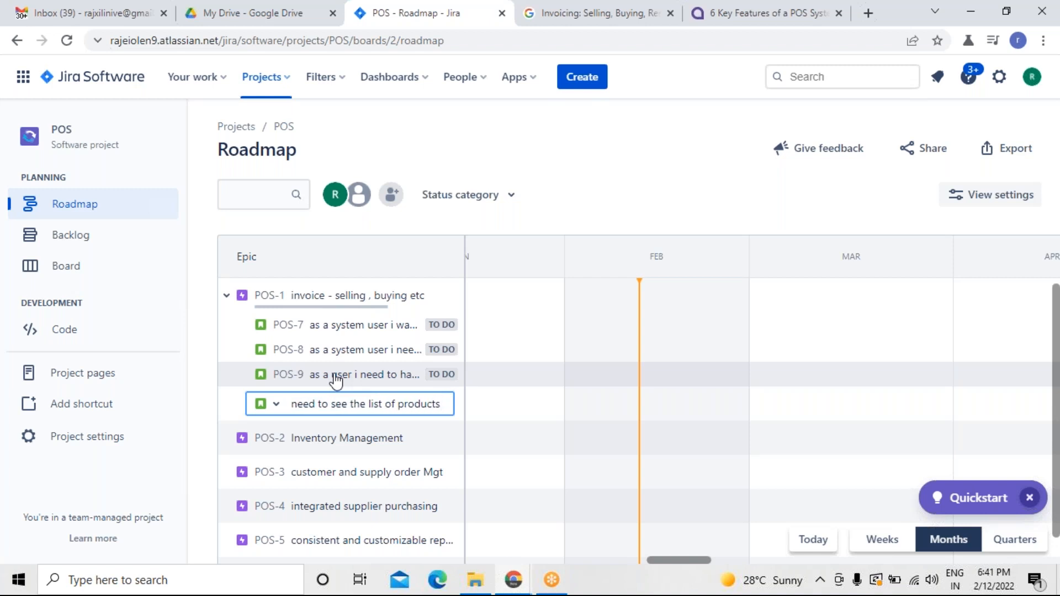
pyautogui.write(' which are a')
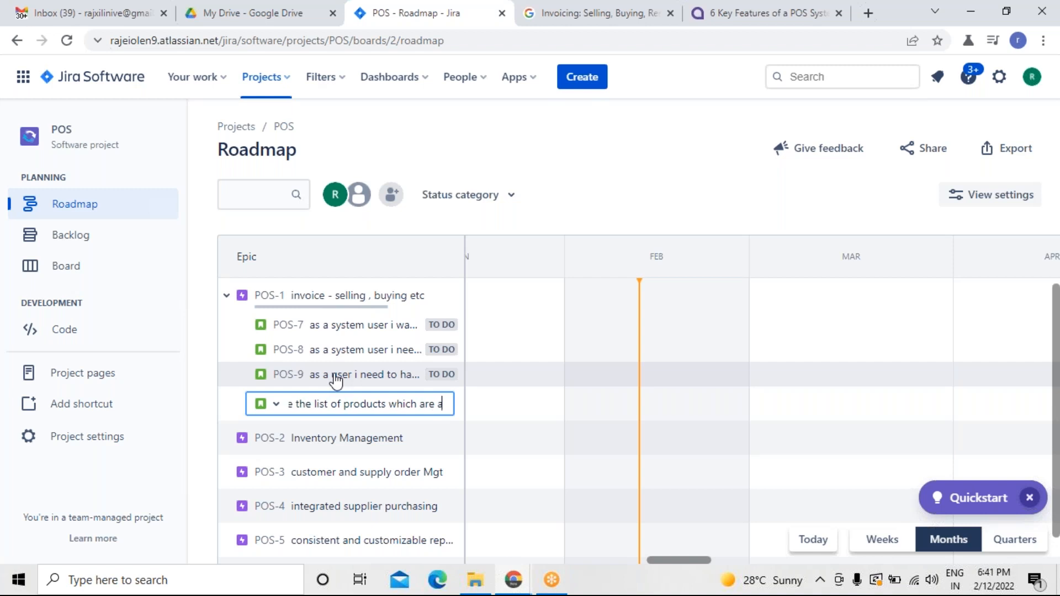
pyautogui.write('vailable fr')
pyautogui.press('BackSpace')
pyautogui.write('o')
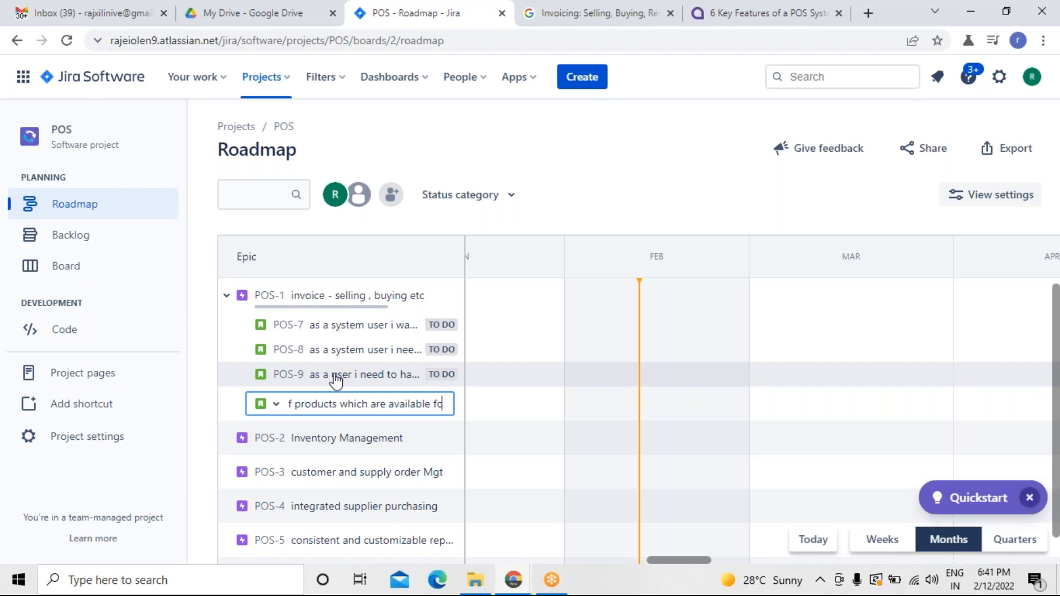
pyautogui.write('r rented so that i can')
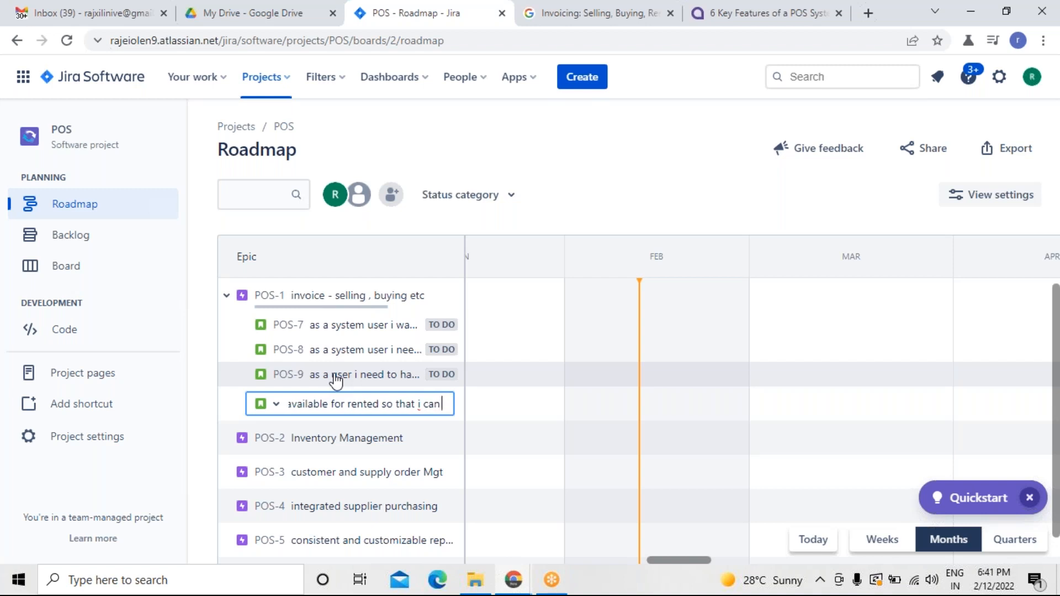
pyautogui.write(' get')
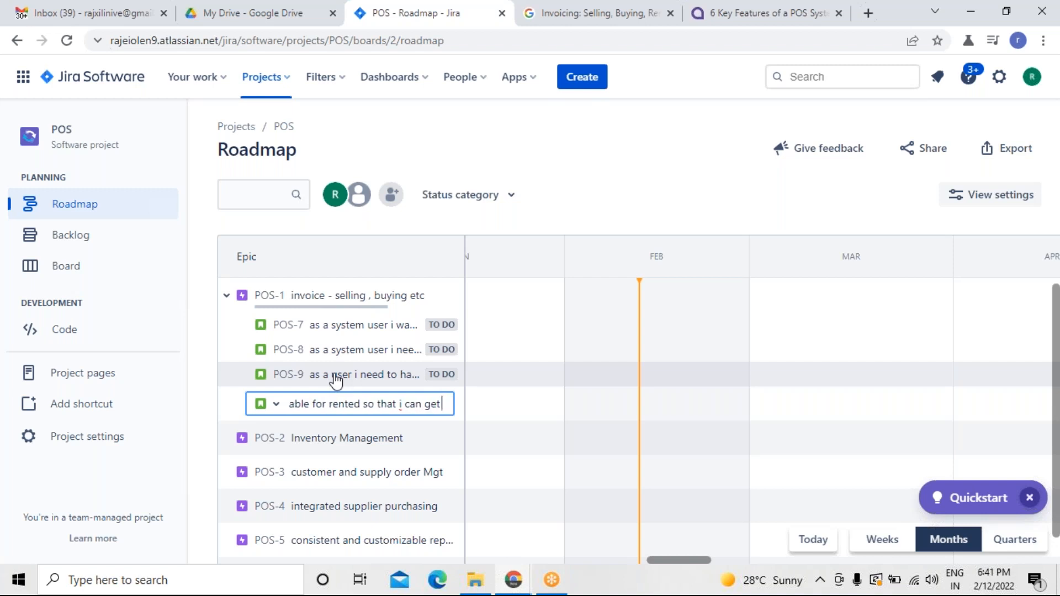
pyautogui.write(' when eve')
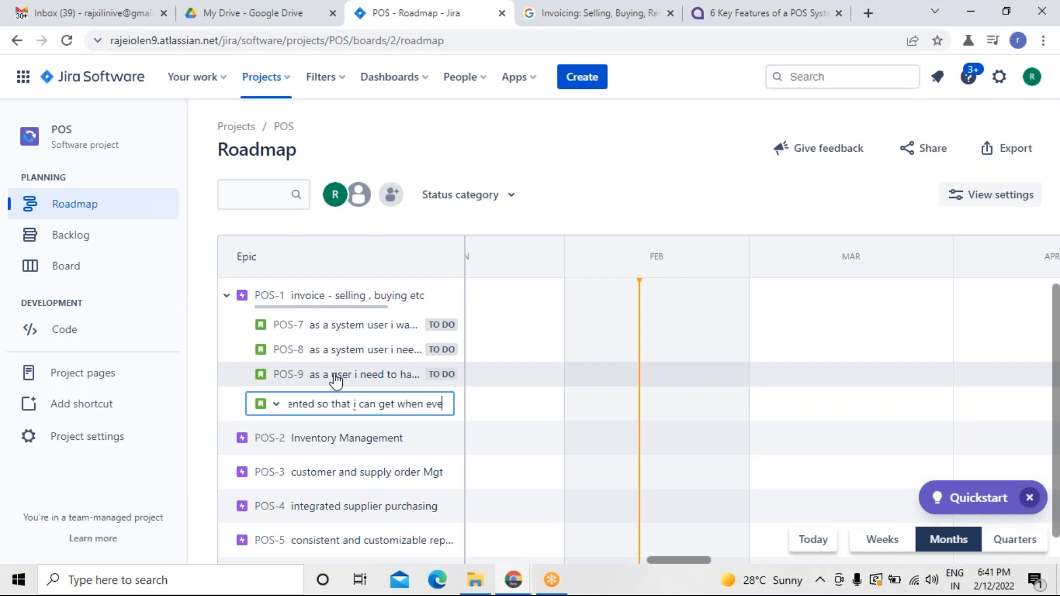
pyautogui.write('r i want')
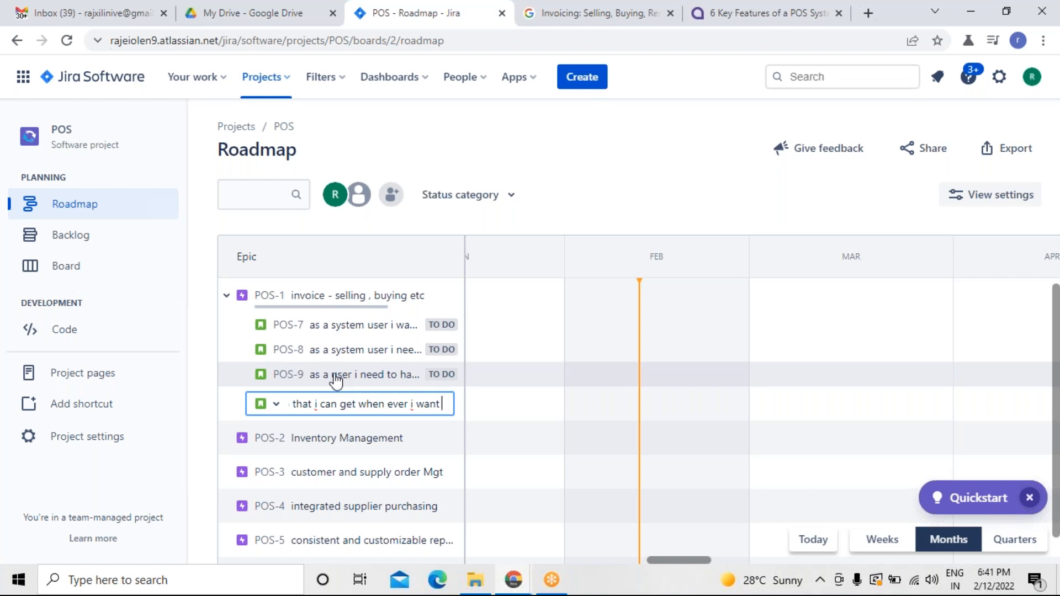
pyautogui.press('Return')
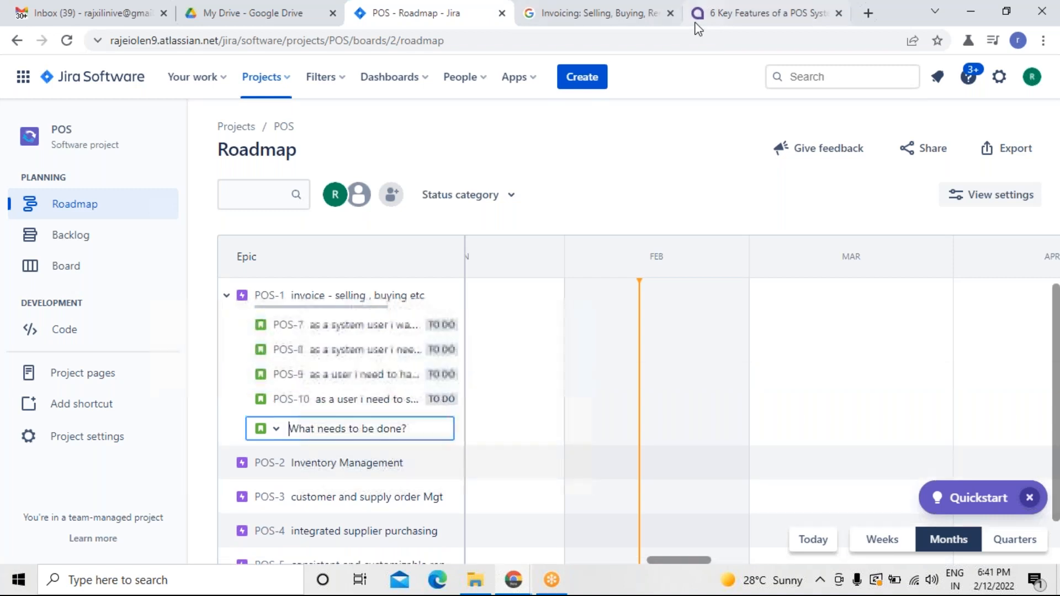
# Add a POS-1 child issue: as a user i want to see the consignment status so that i can update in my records.
pyautogui.click(695, 22)
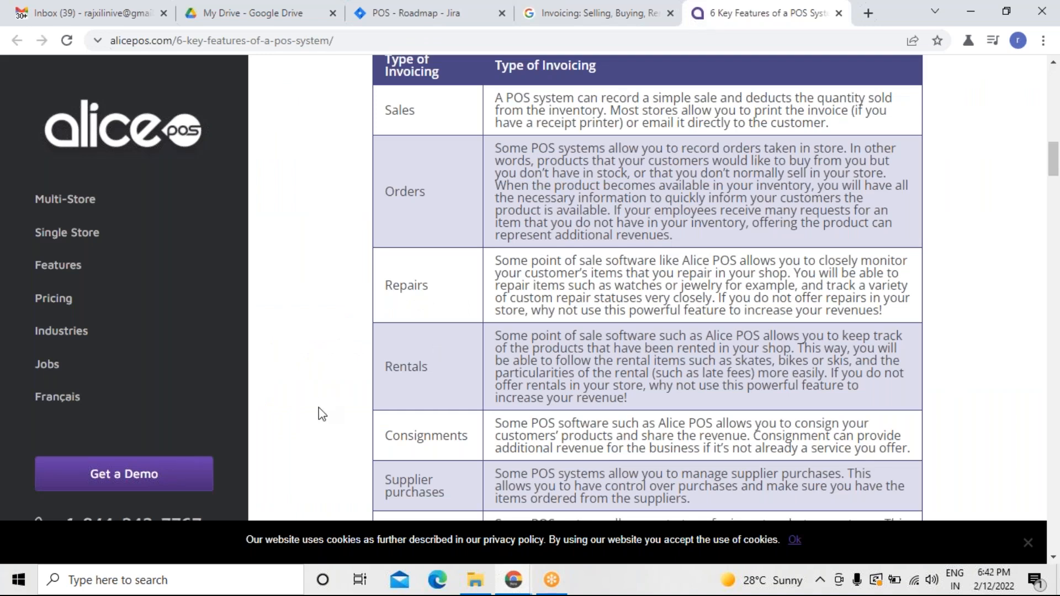
pyautogui.scroll(-1, 323, 415)
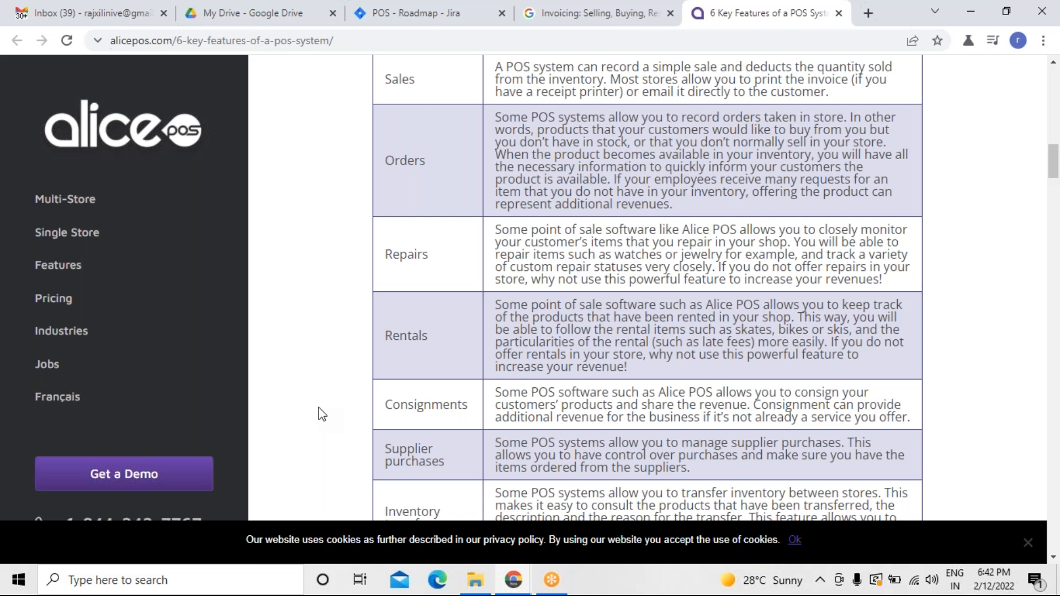
pyautogui.click(433, 25)
pyautogui.write('a')
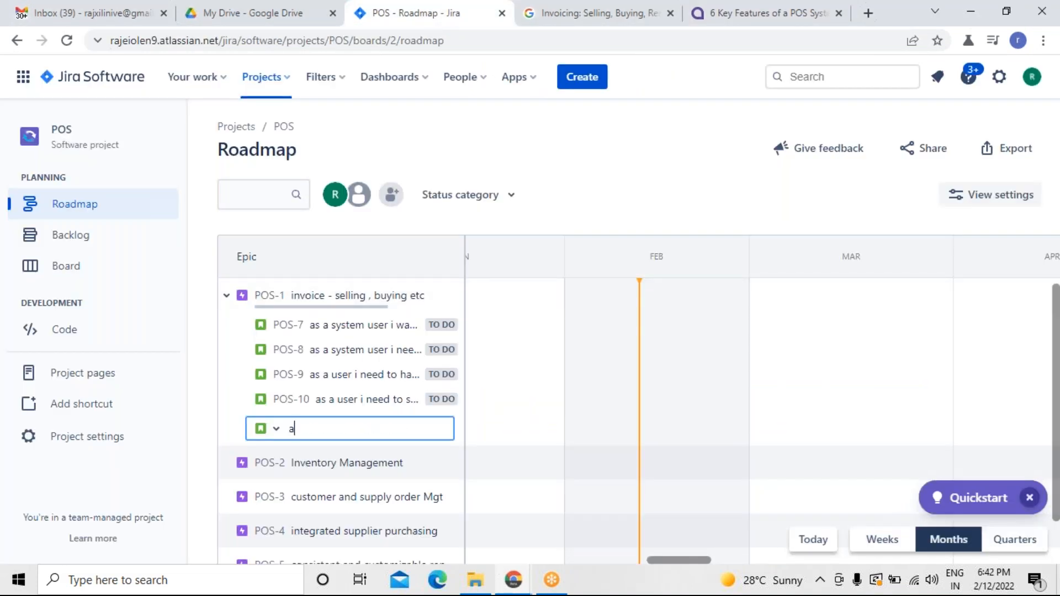
pyautogui.write('s a user i want to see the co')
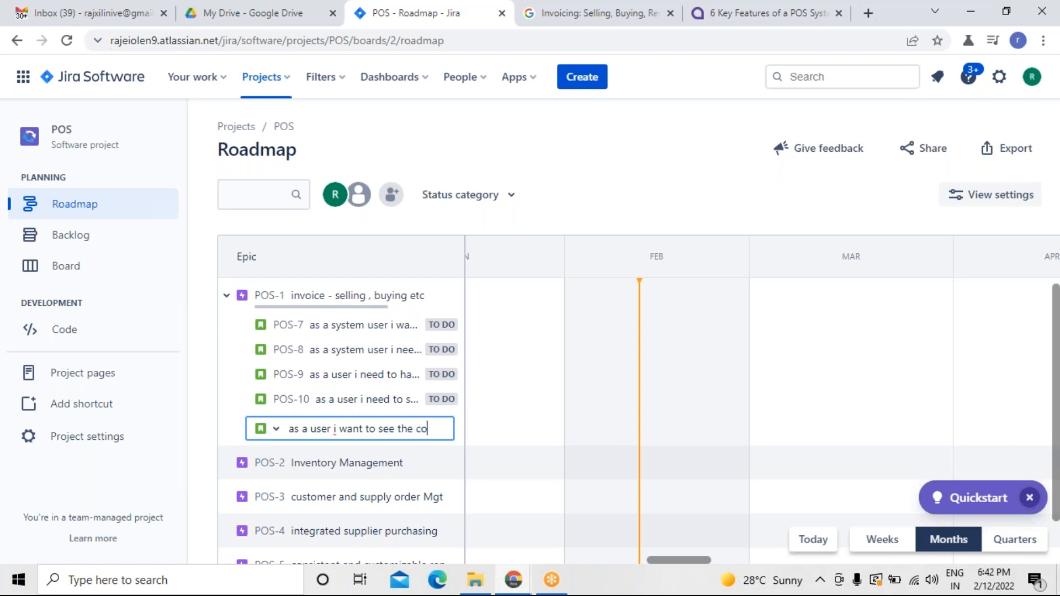
pyautogui.write('nsignemnt')
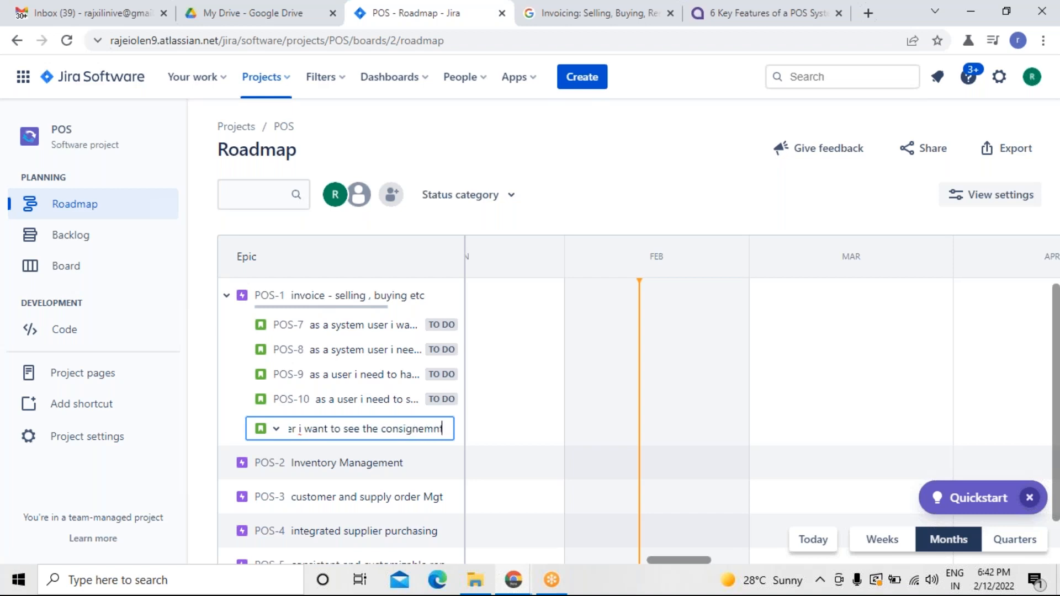
pyautogui.press('BackSpace')
pyautogui.press('BackSpace')
pyautogui.write('ent status so that i can update')
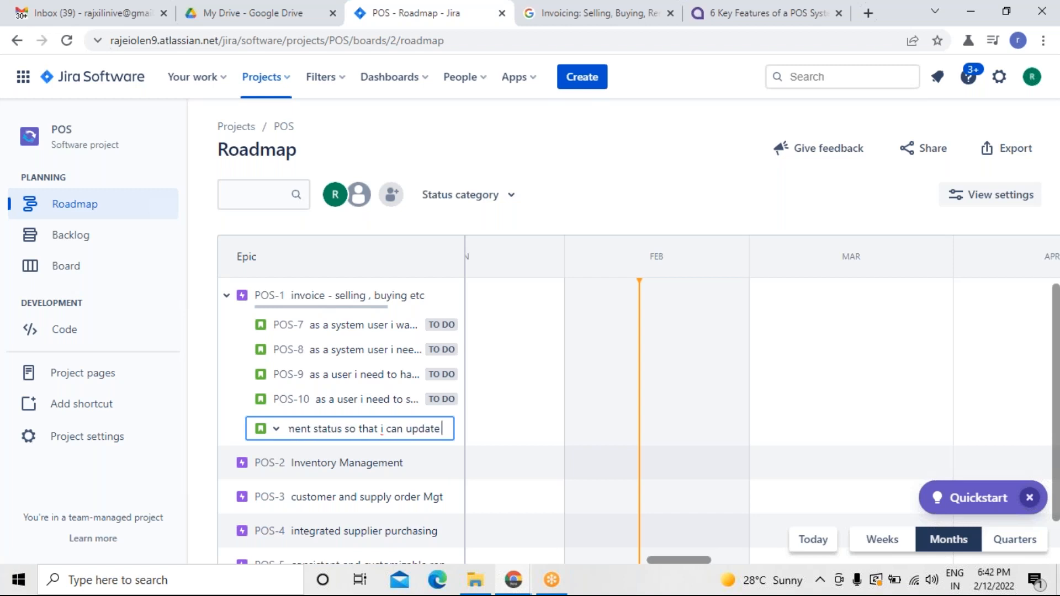
pyautogui.write('my rece')
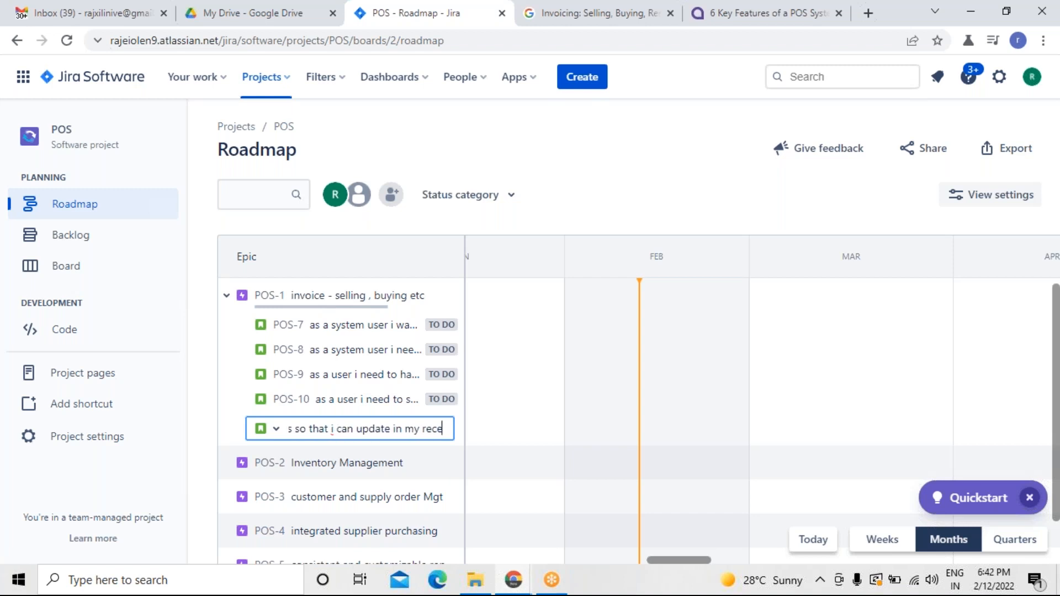
pyautogui.write('ords')
pyautogui.press('BackSpace')
pyautogui.press('BackSpace')
pyautogui.press('BackSpace')
pyautogui.press('BackSpace')
pyautogui.press('BackSpace')
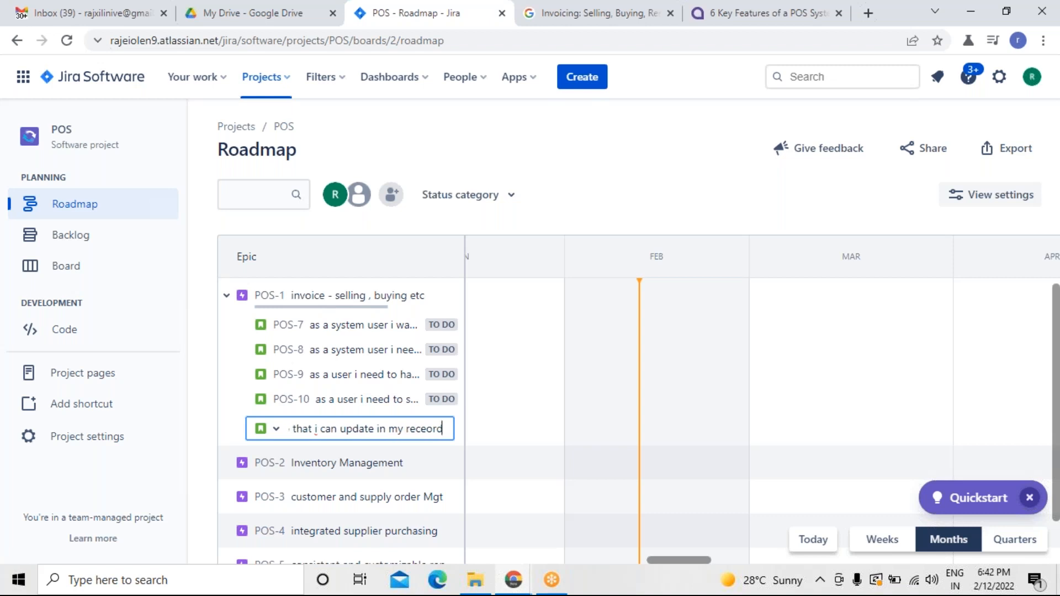
pyautogui.write('ords')
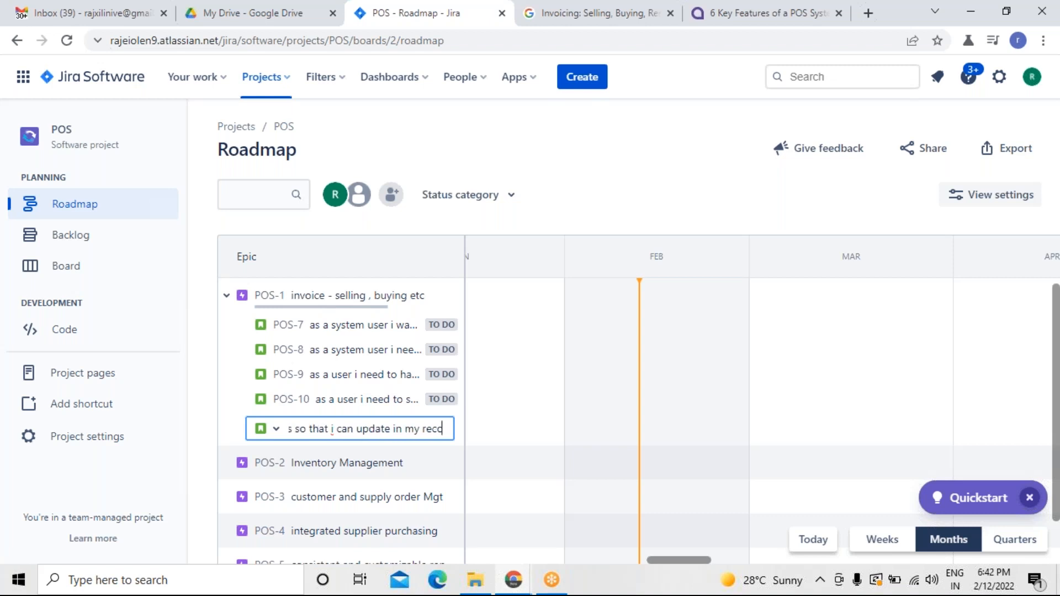
pyautogui.press('Return')
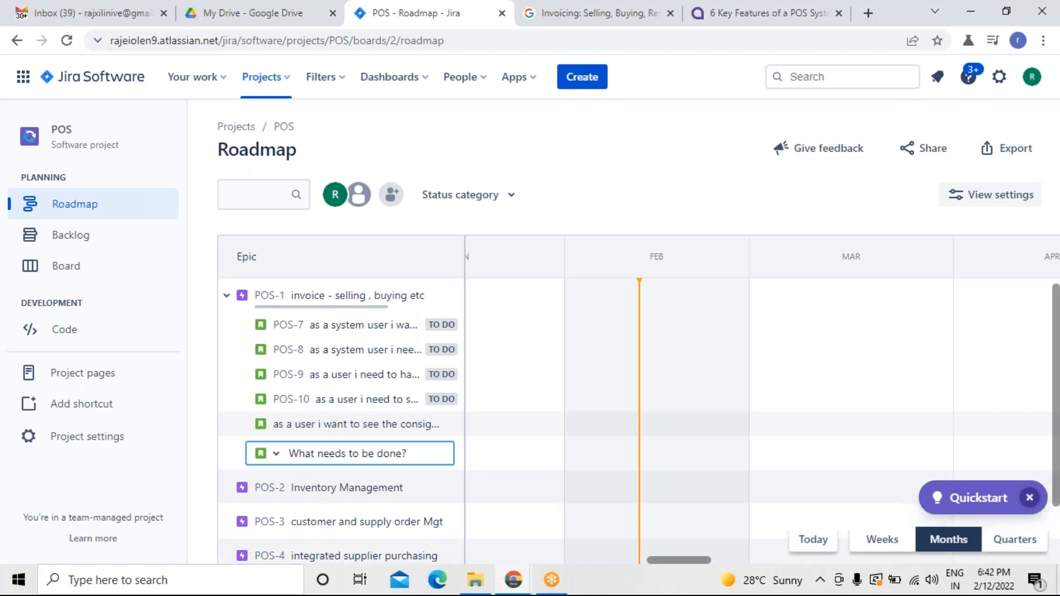
# Add a POS-1 child issue: as a user i need to see the list of suppliers and purchasers for the benefit of future needs.
pyautogui.click(700, 22)
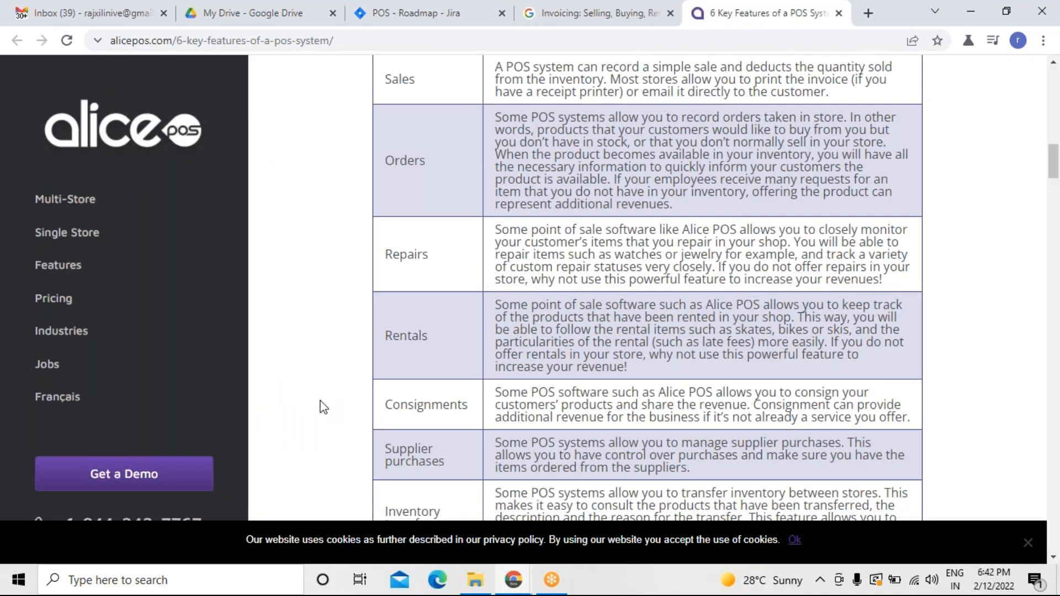
pyautogui.scroll(-2, 323, 407)
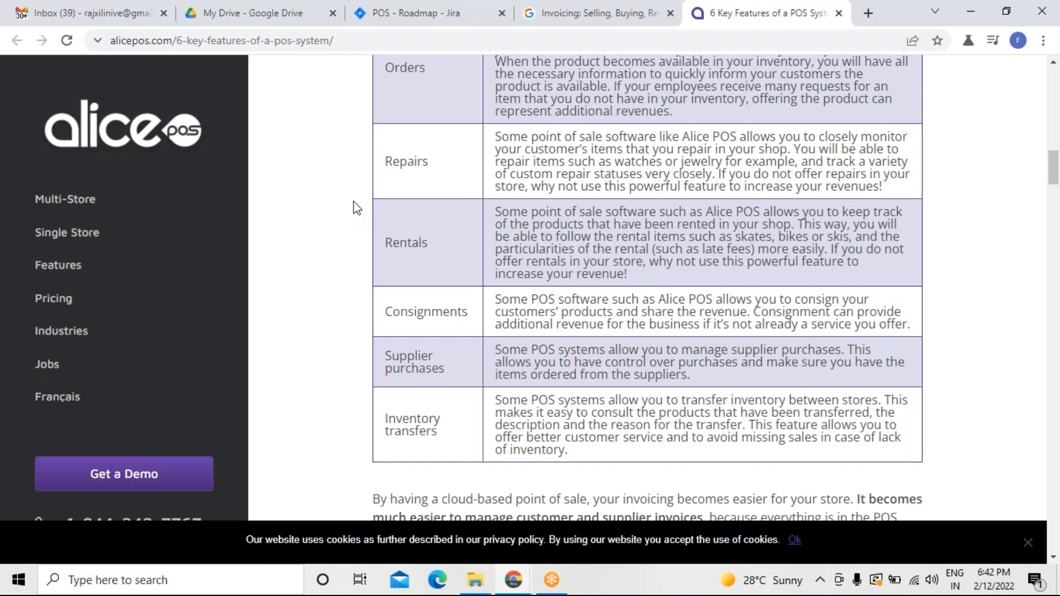
pyautogui.click(455, 21)
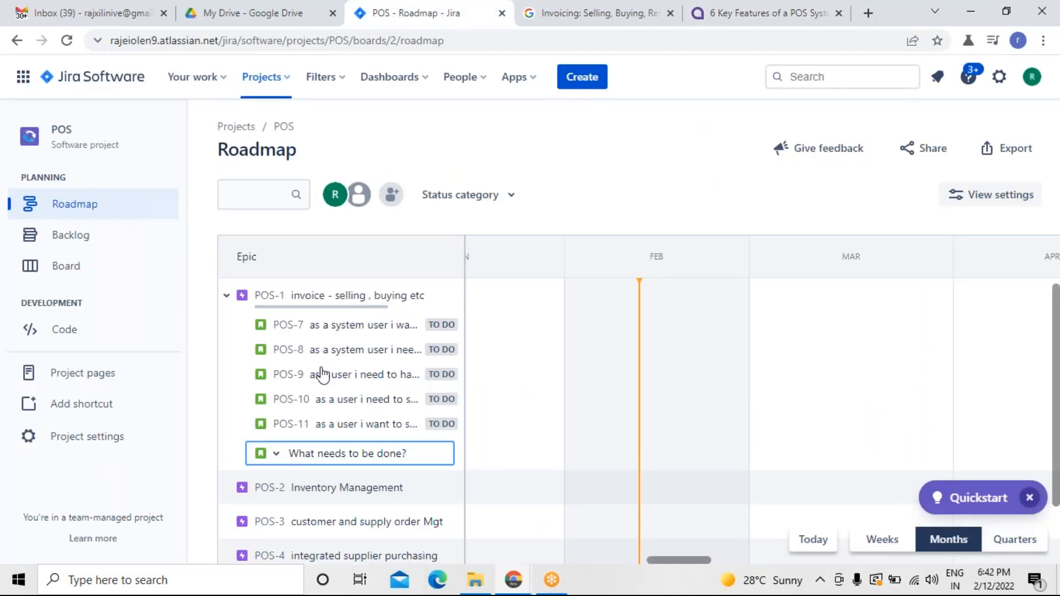
pyautogui.write('as a')
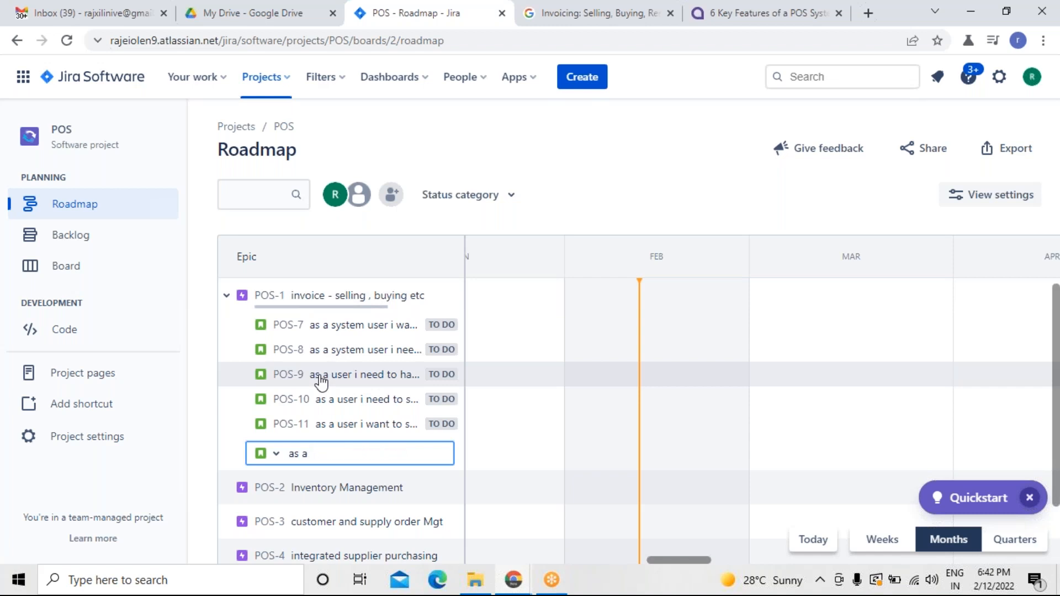
pyautogui.write(' user i need ')
pyautogui.write('to ')
pyautogui.write('see the li')
pyautogui.write('st of suu')
pyautogui.write('pliers ad')
pyautogui.write('d purch')
pyautogui.write('aset')
pyautogui.press('BackSpace')
pyautogui.write('rs for the')
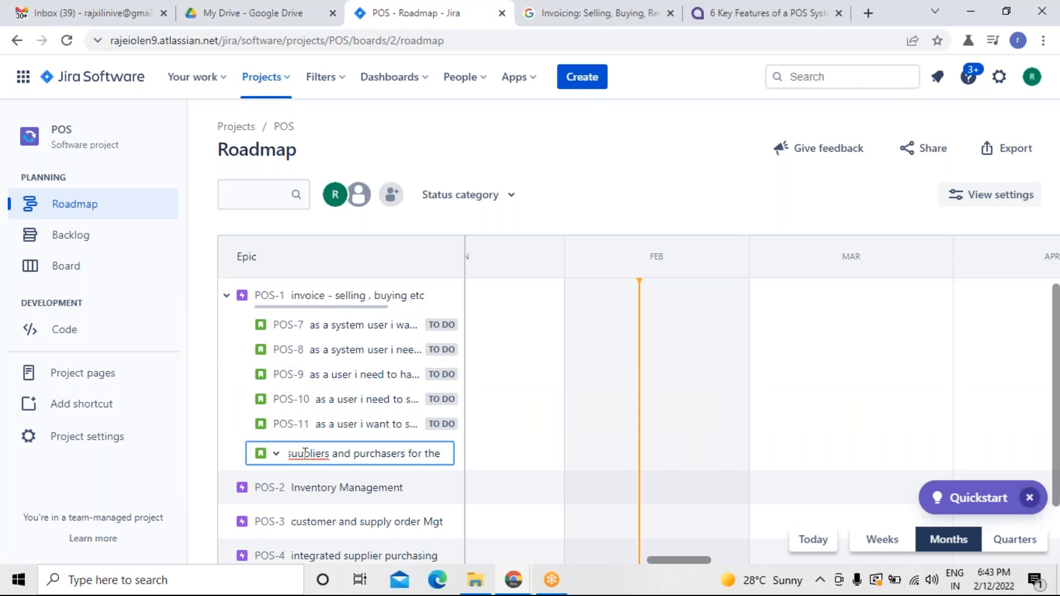
pyautogui.click(305, 454)
pyautogui.press('BackSpace')
pyautogui.write('pp')
pyautogui.press('End')
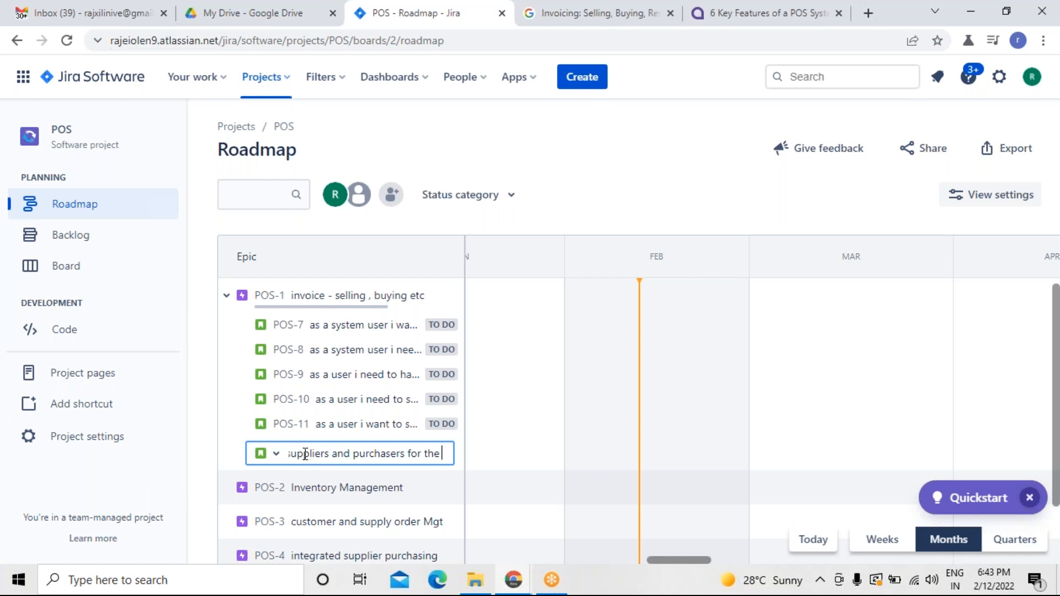
pyautogui.write('benifit')
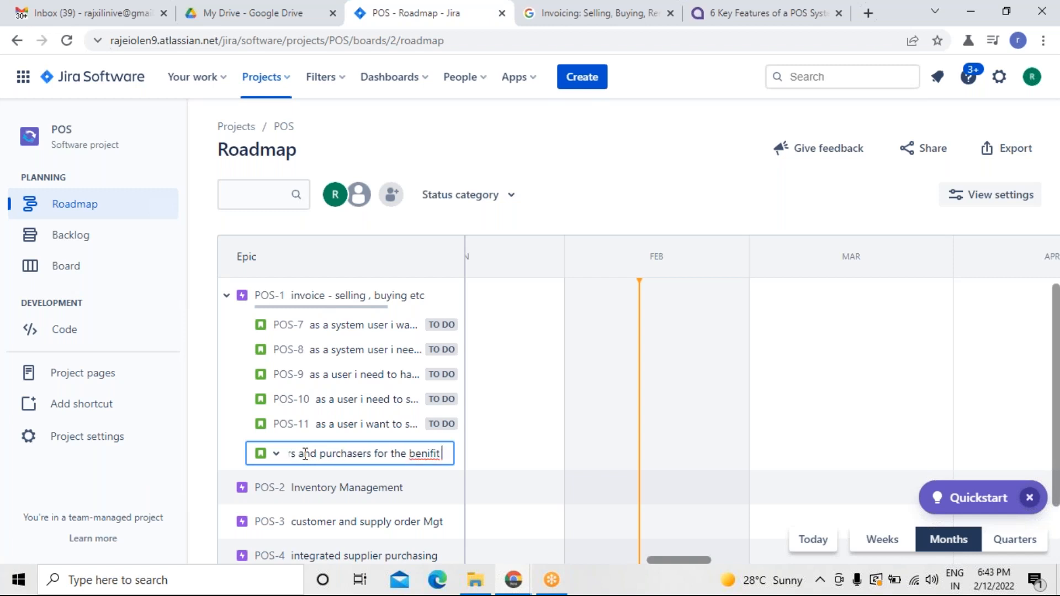
pyautogui.press('BackSpace')
pyautogui.press('BackSpace')
pyautogui.press('BackSpace')
pyautogui.press('BackSpace')
pyautogui.write('e')
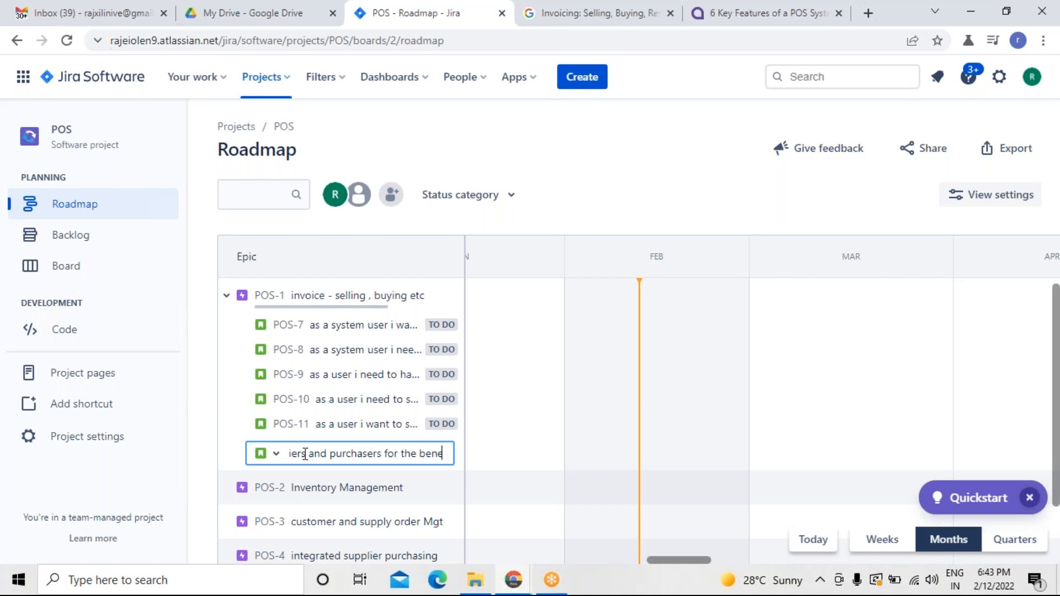
pyautogui.write('fit of futu')
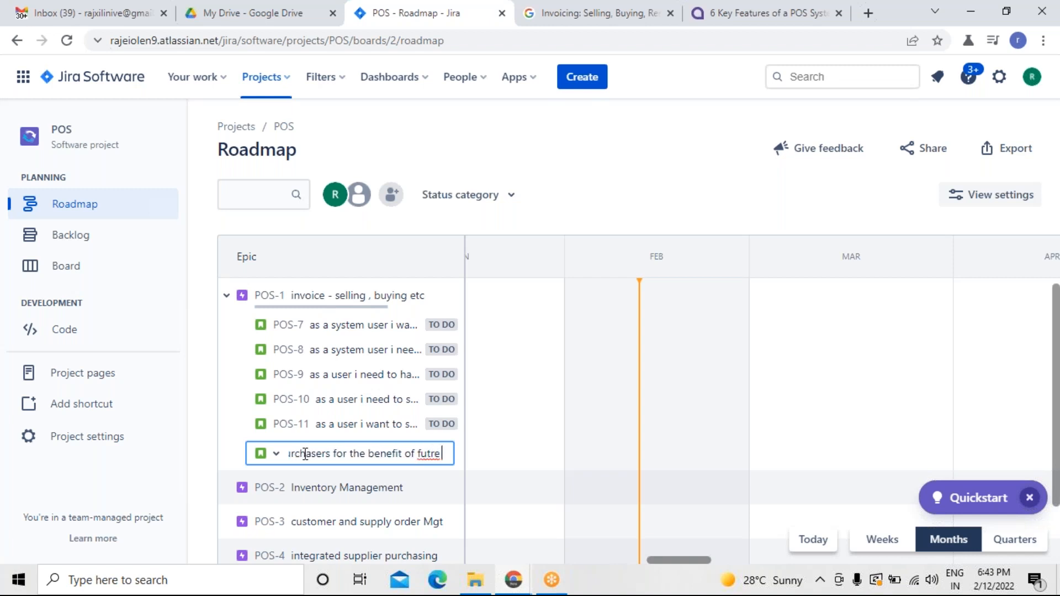
pyautogui.press('BackSpace')
pyautogui.write('ure needs')
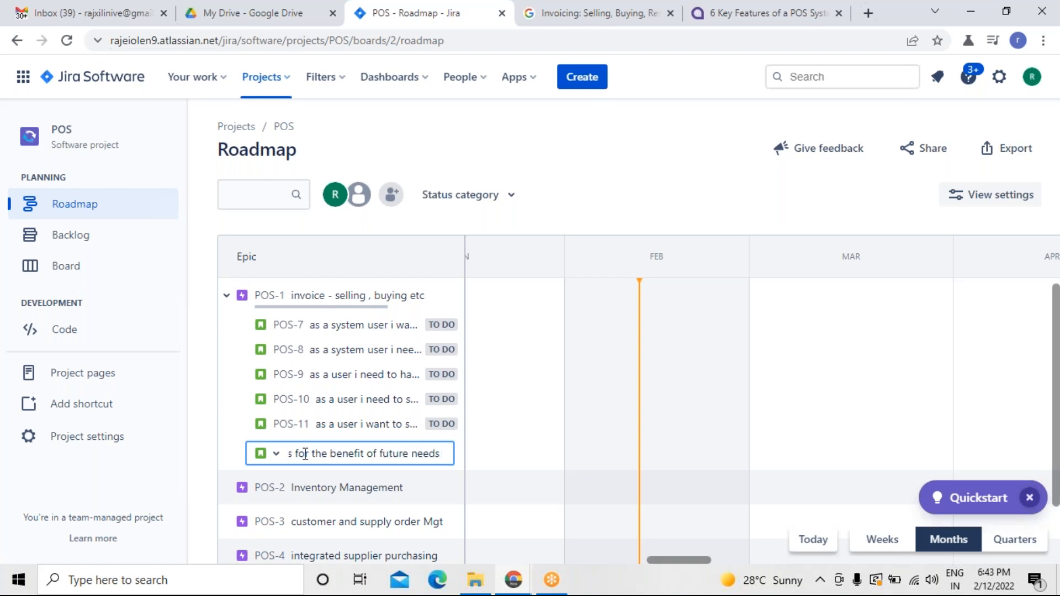
pyautogui.press('Return')
# Add a POS-1 child issue: as a admin i need to have an option to transfer the required inventory to the stores where ever the shortage.
pyautogui.click(761, 13)
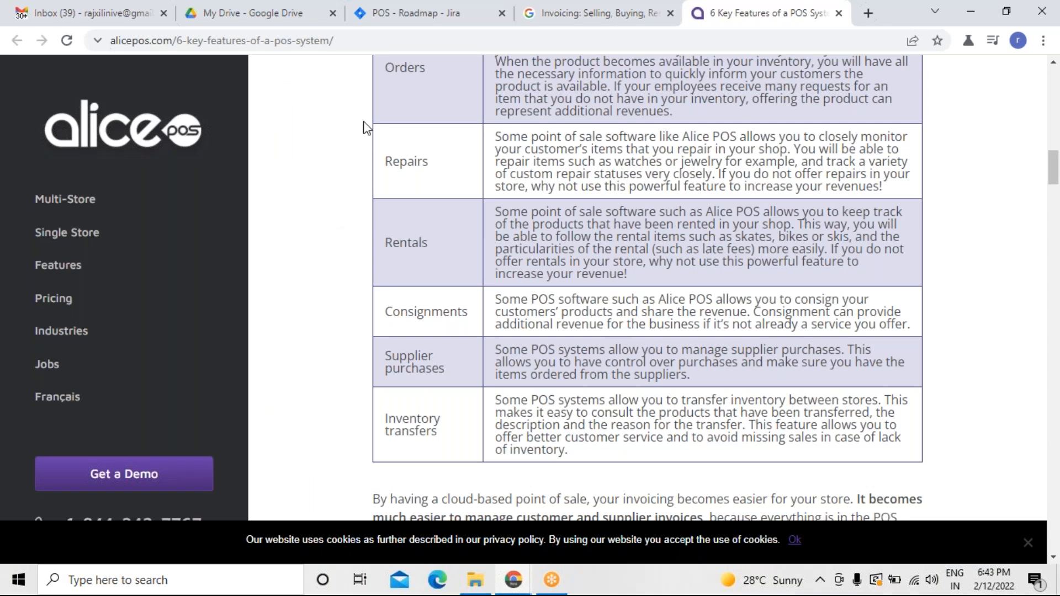
pyautogui.click(419, 13)
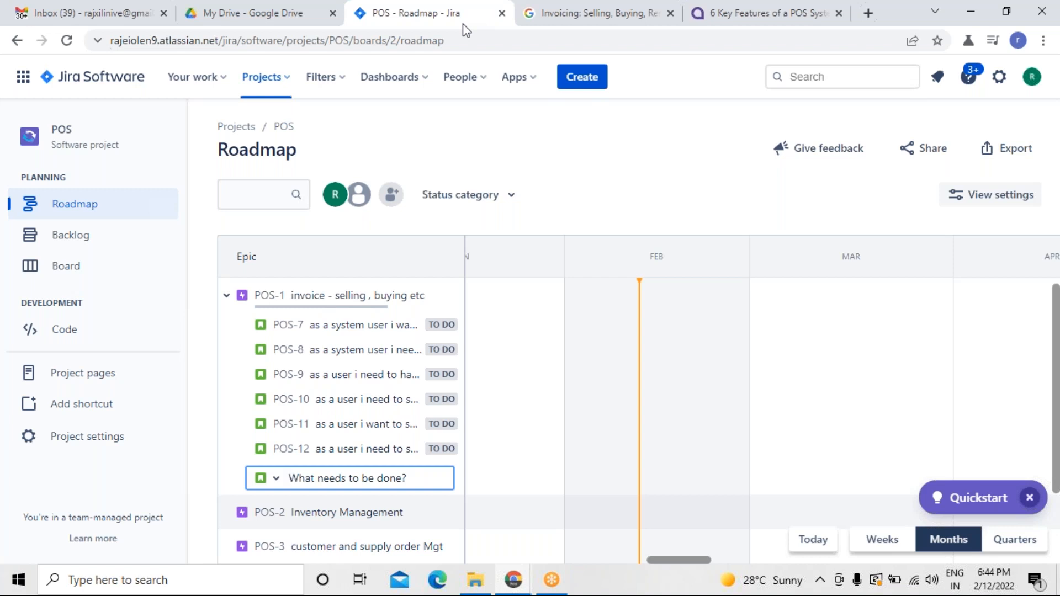
pyautogui.write('as')
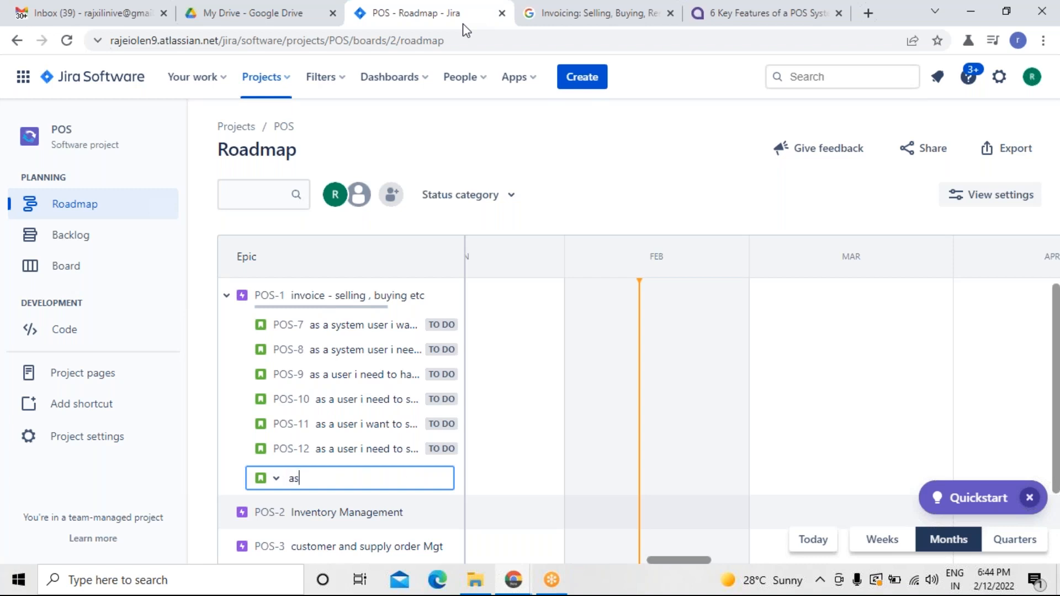
pyautogui.write(' a user j wn')
pyautogui.press('BackSpace')
pyautogui.press('BackSpace')
pyautogui.press('BackSpace')
pyautogui.press('BackSpace')
pyautogui.press('BackSpace')
pyautogui.press('BackSpace')
pyautogui.press('BackSpace')
pyautogui.press('BackSpace')
pyautogui.press('BackSpace')
pyautogui.write('admin')
pyautogui.write('i need to have an')
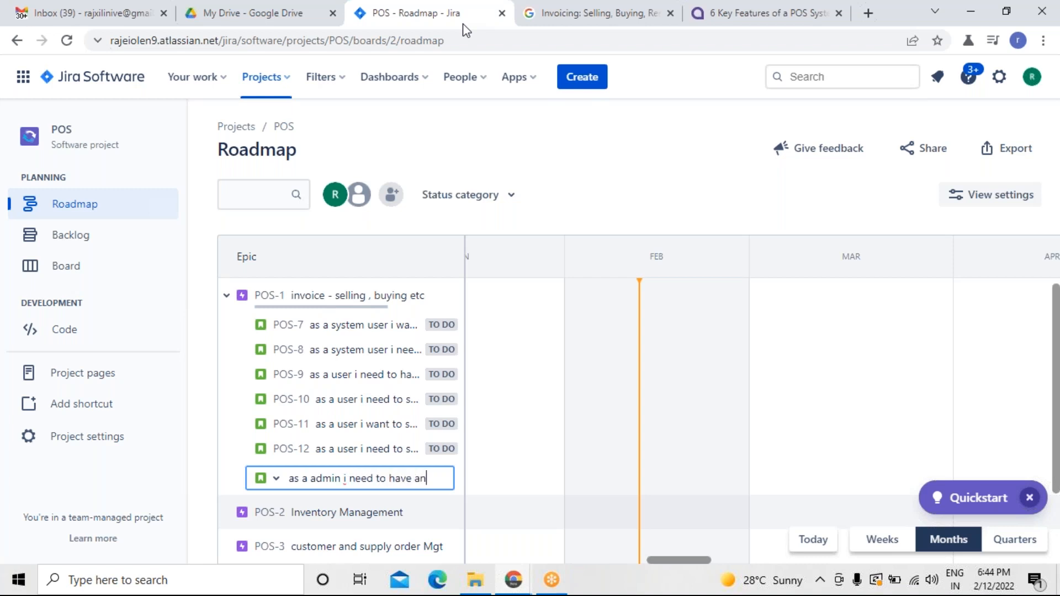
pyautogui.write(' option to')
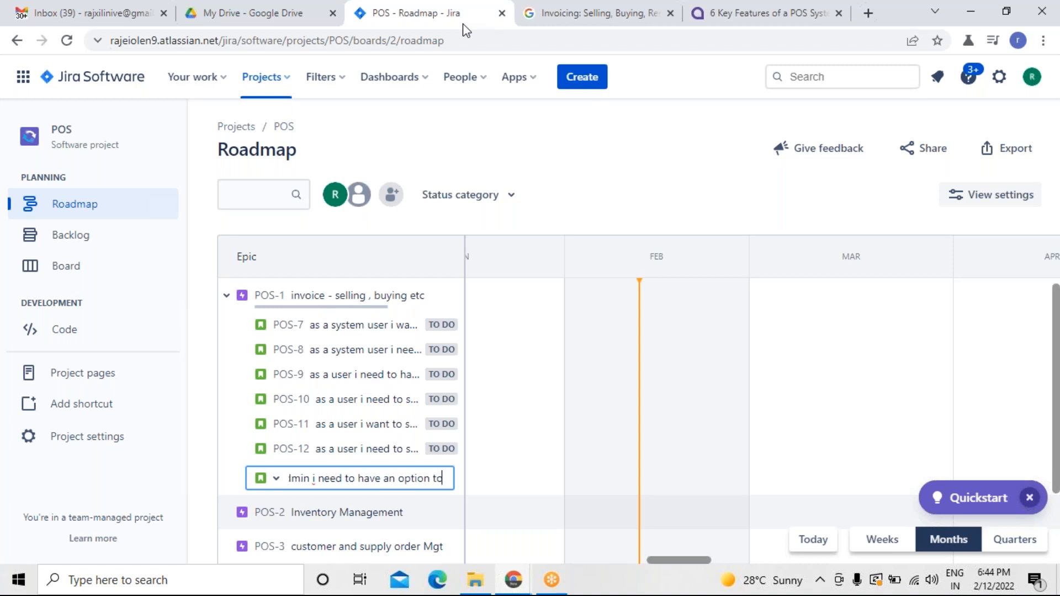
pyautogui.write(' transfer ')
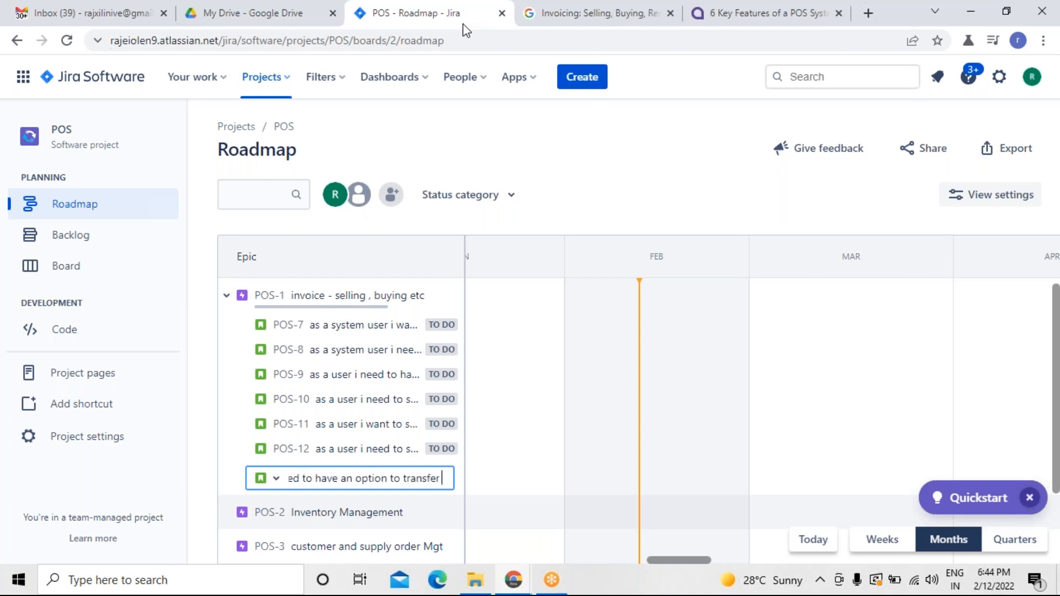
pyautogui.write('the requ')
pyautogui.write('ired inventory to the stores wh')
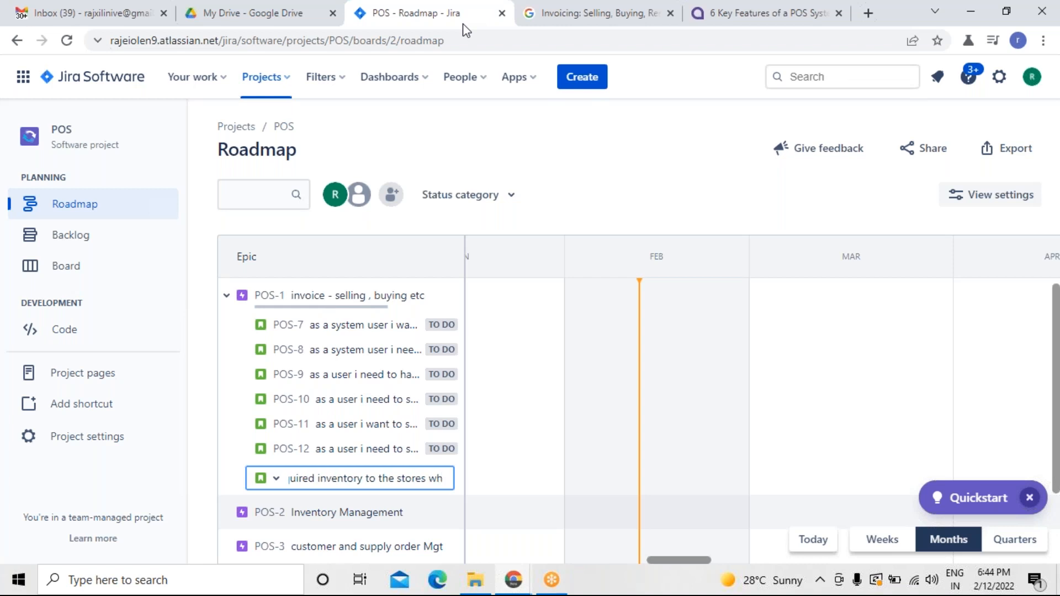
pyautogui.write('e e')
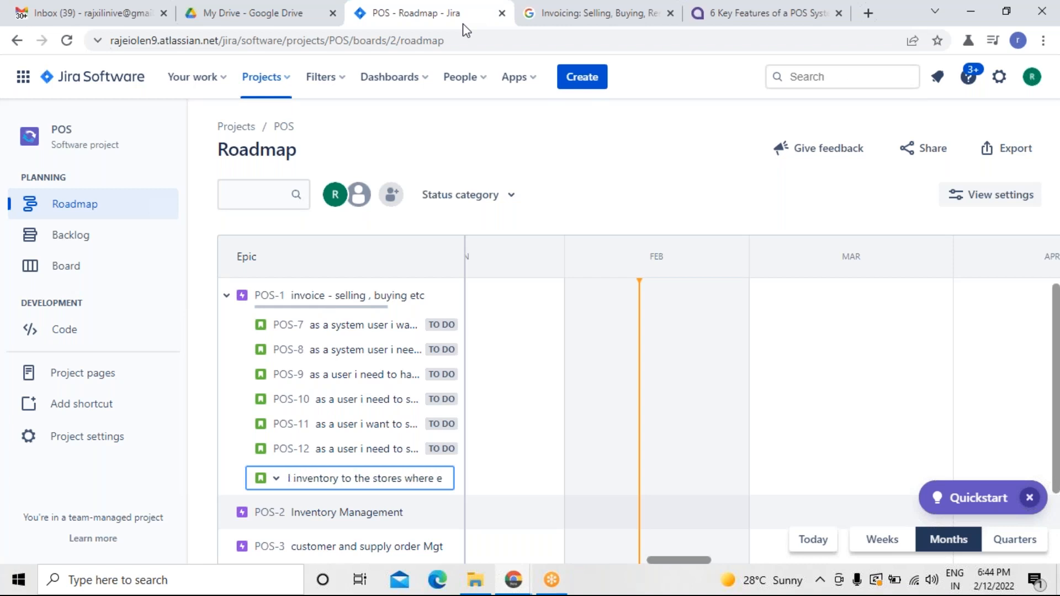
pyautogui.write('ver the st')
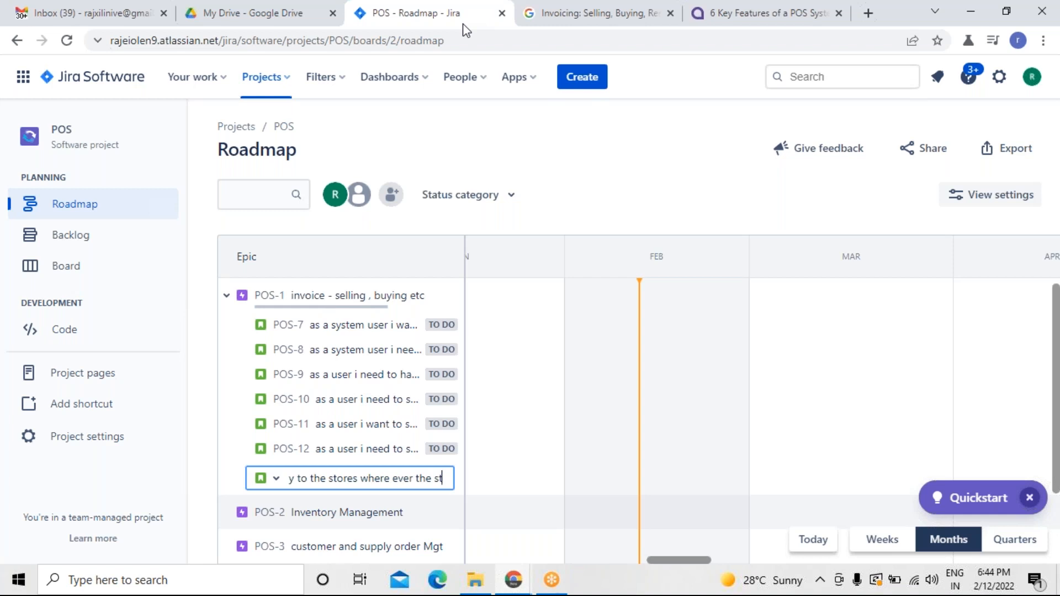
pyautogui.write('ortage')
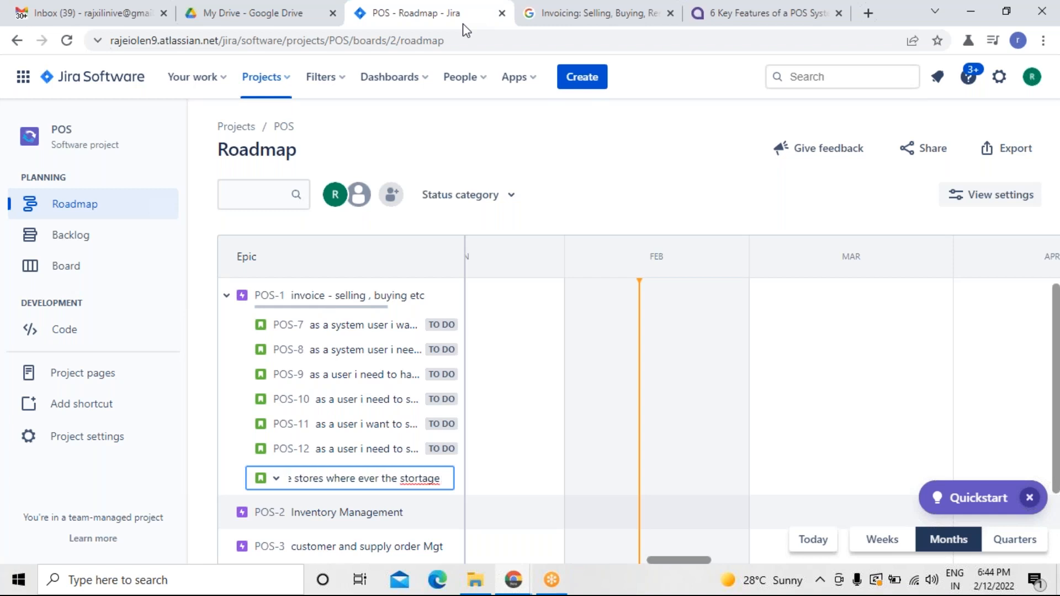
pyautogui.press('BackSpace')
pyautogui.press('BackSpace')
pyautogui.press('BackSpace')
pyautogui.press('BackSpace')
pyautogui.press('BackSpace')
pyautogui.press('BackSpace')
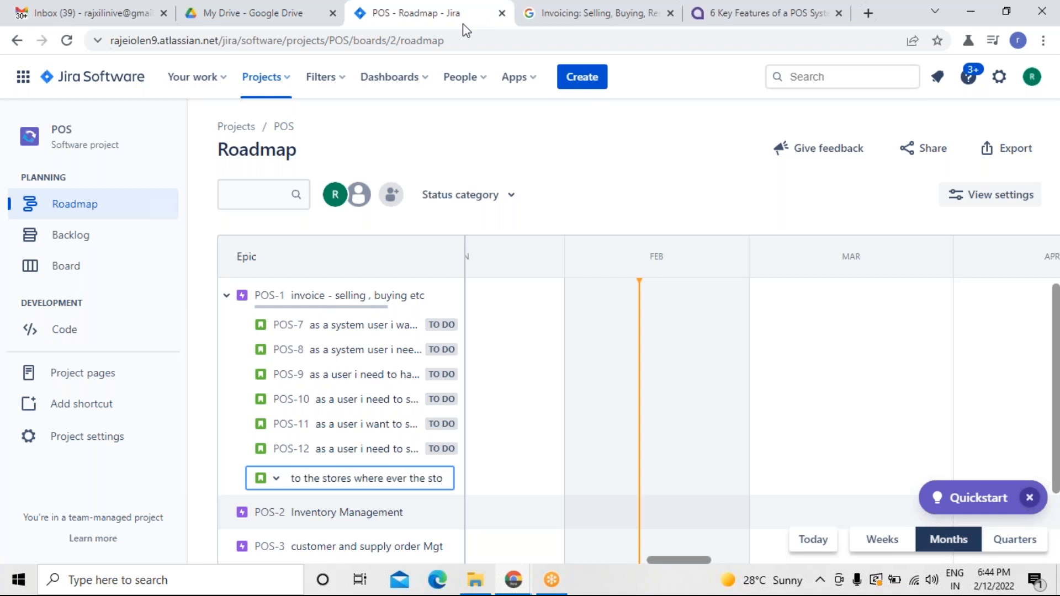
pyautogui.write('hortage')
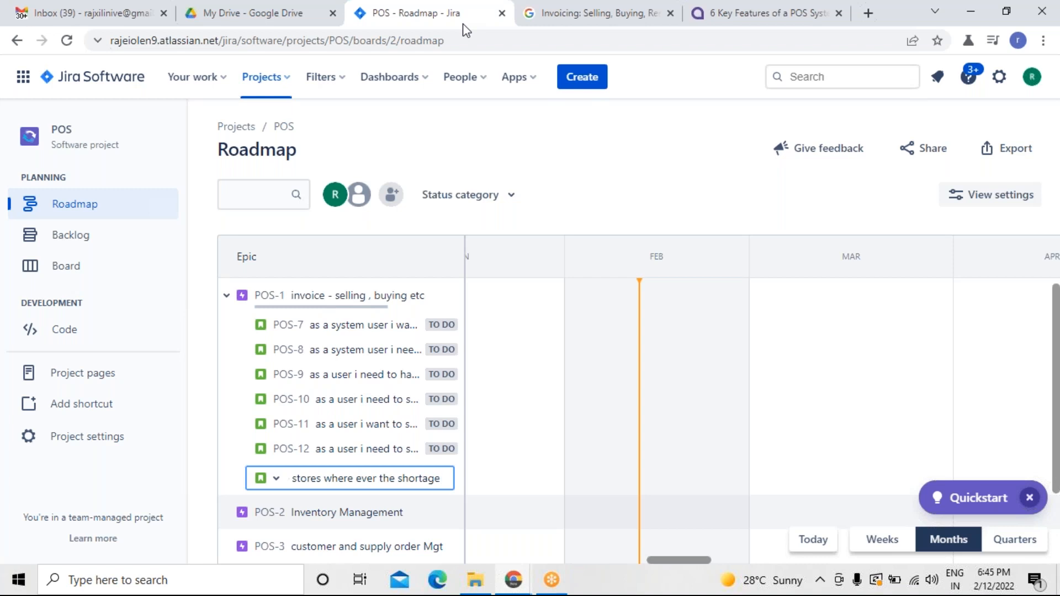
pyautogui.press('Return')
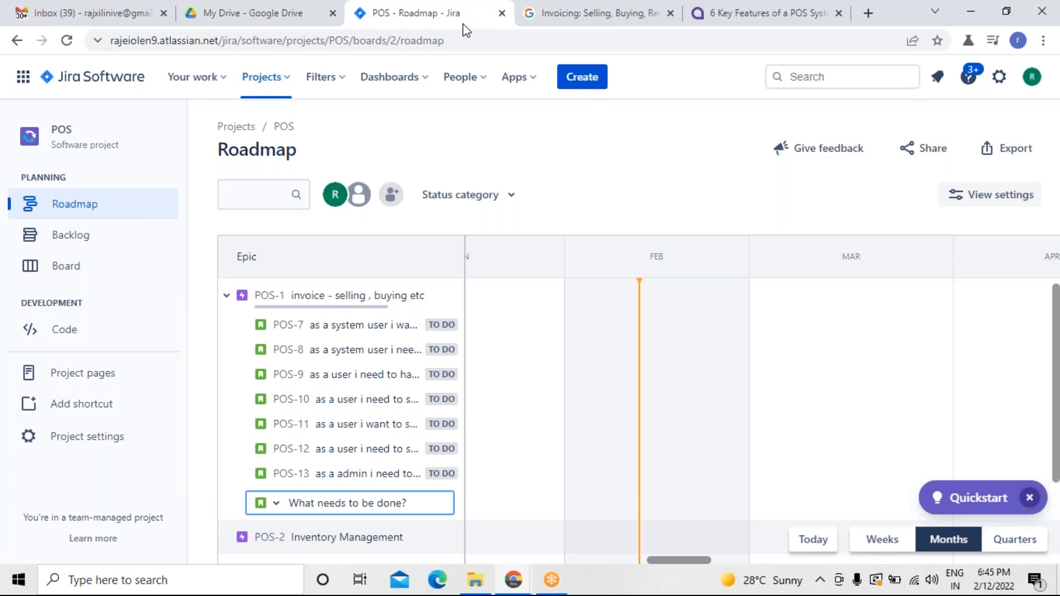
pyautogui.click(588, 154)
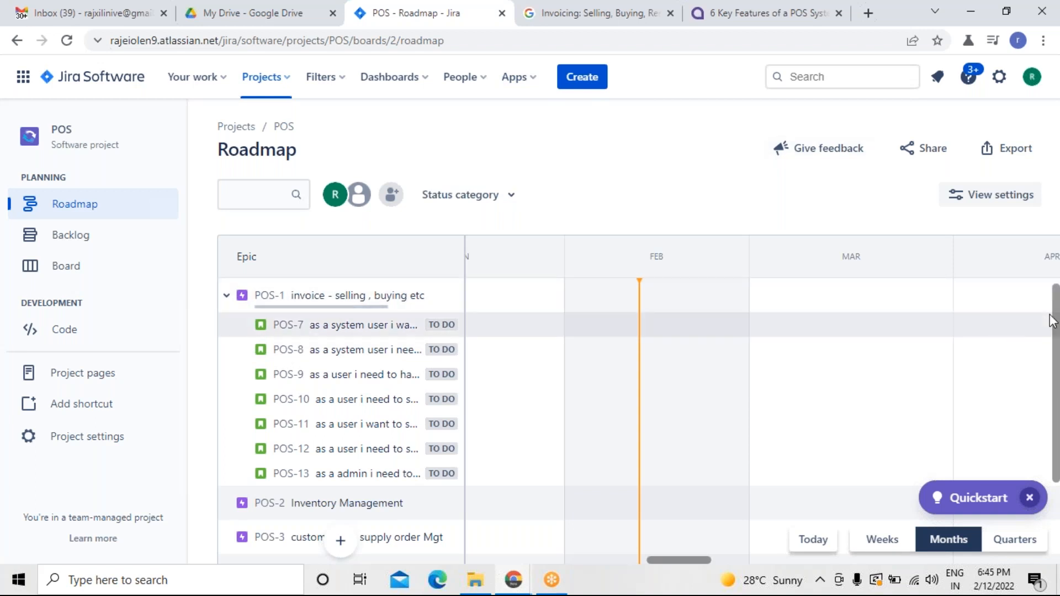
pyautogui.moveTo(1055, 323); pyautogui.dragTo(1055, 423)
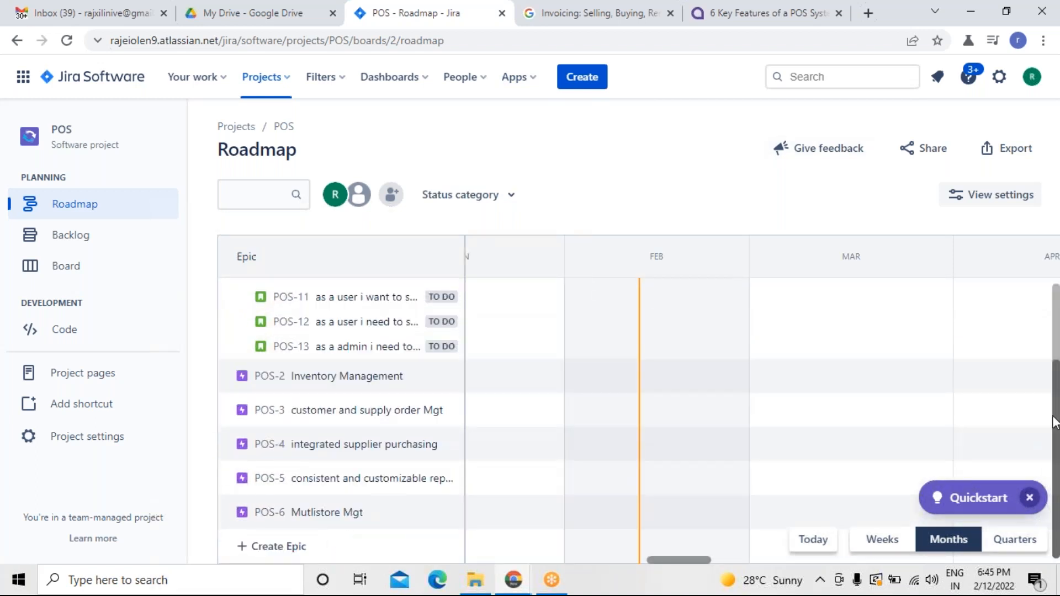
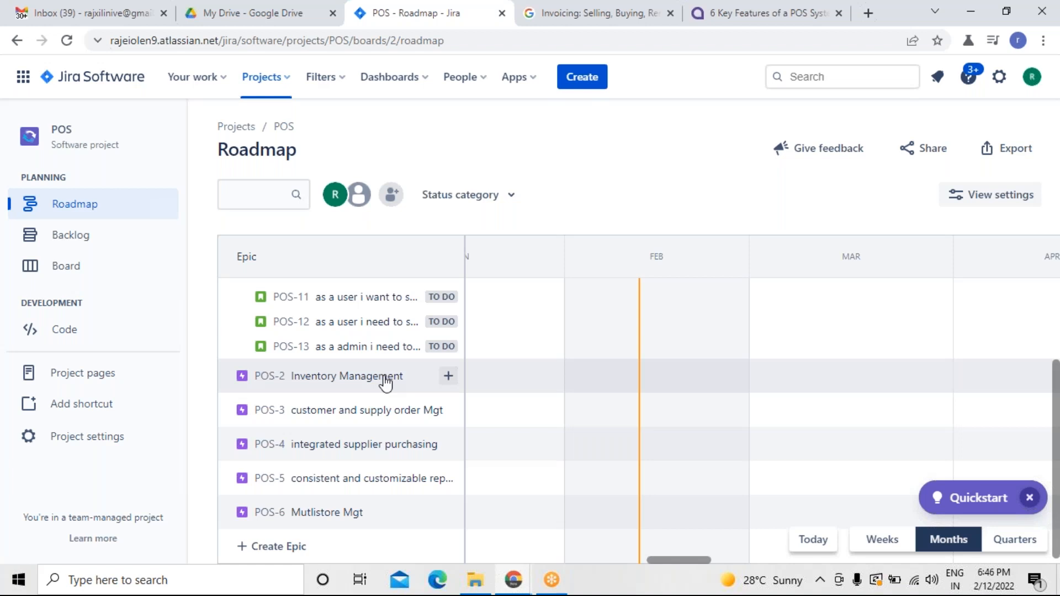
# Start a new child issue under the POS-2 Inventory Management epic and search the web for functions in inventory system.
pyautogui.click(448, 377)
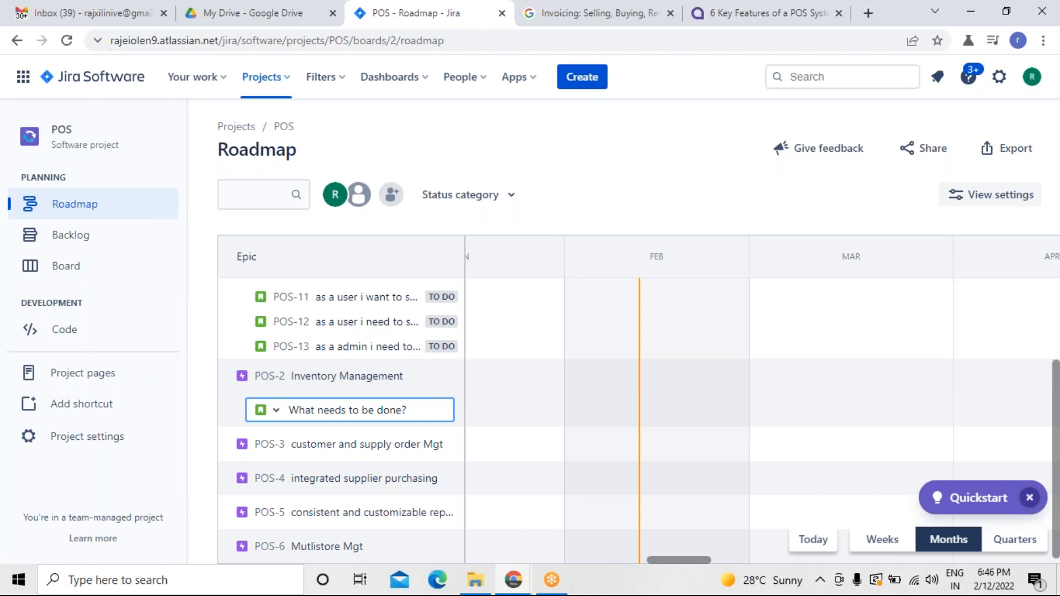
pyautogui.click(699, 25)
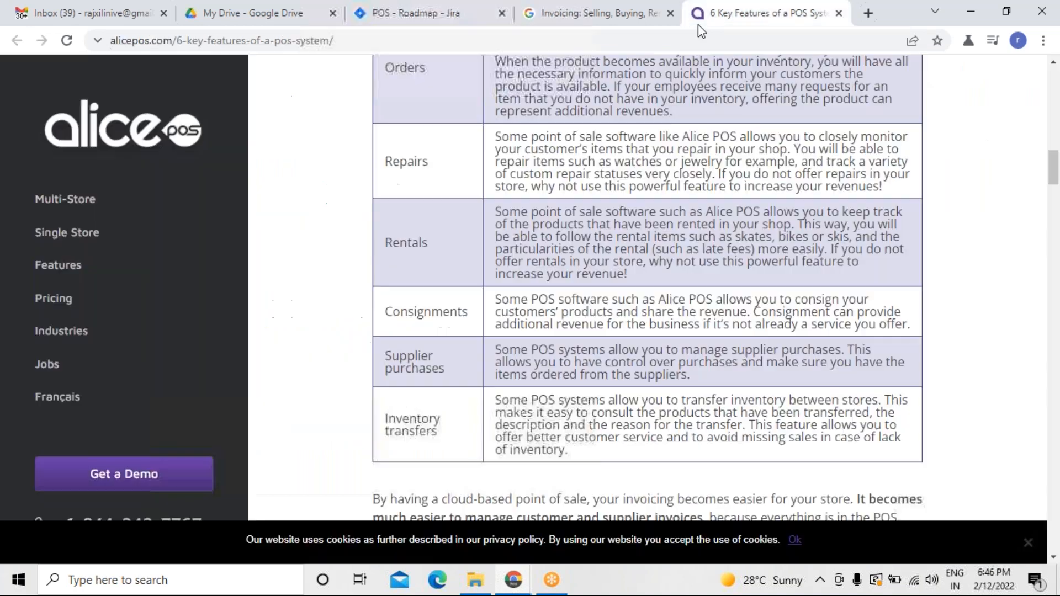
pyautogui.click(581, 30)
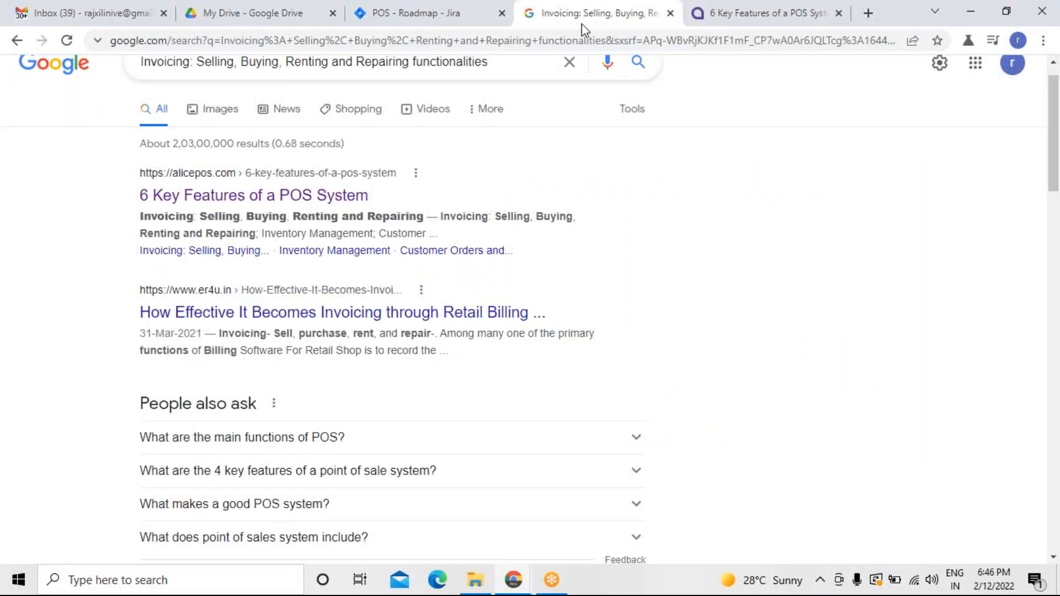
pyautogui.click(506, 72)
pyautogui.write('fcuntionalitis')
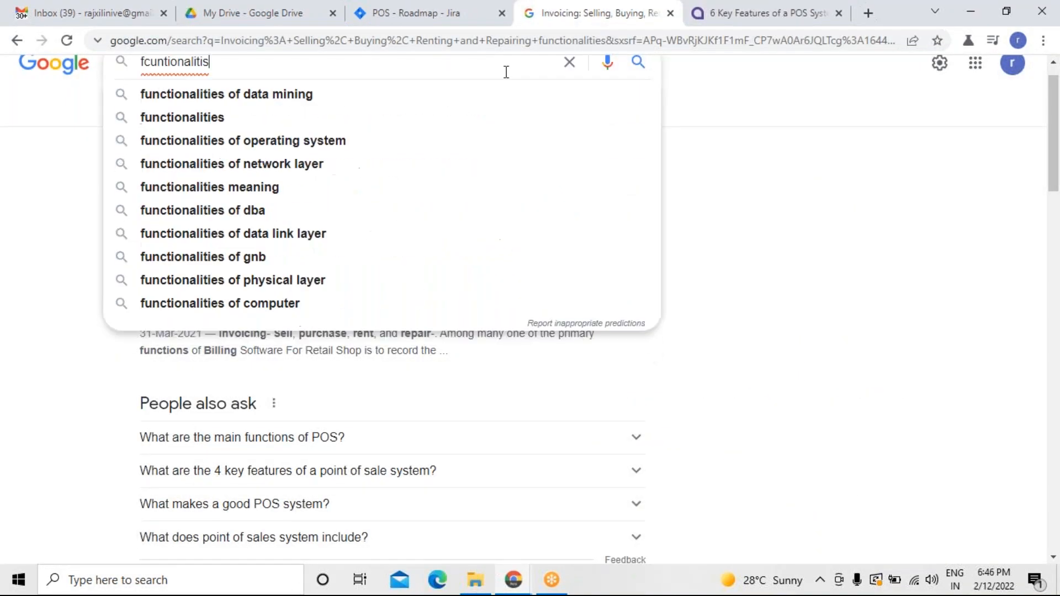
pyautogui.press('BackSpace')
pyautogui.write('es ')
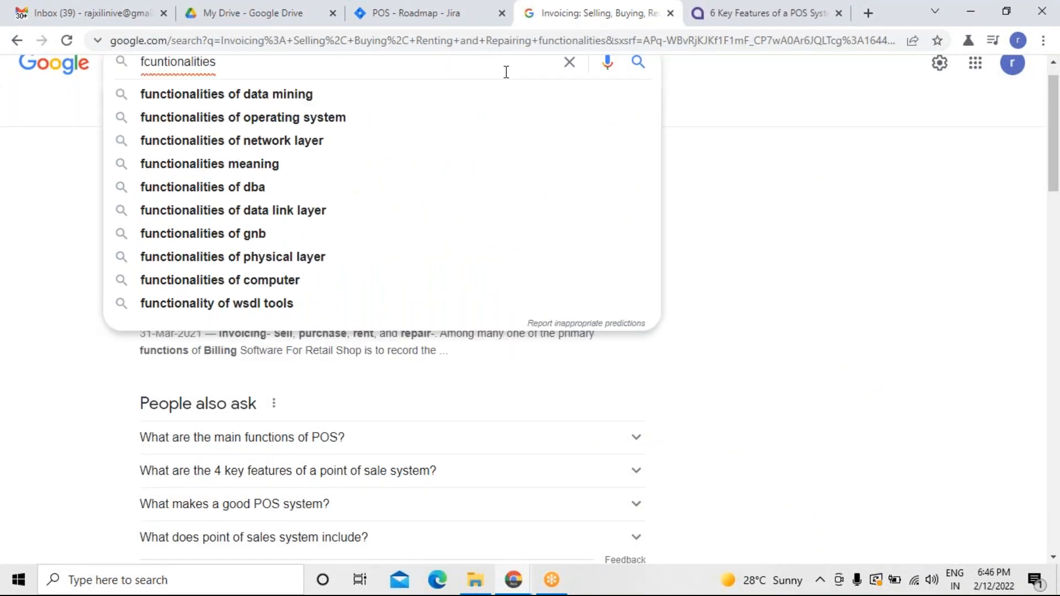
pyautogui.write('in inven')
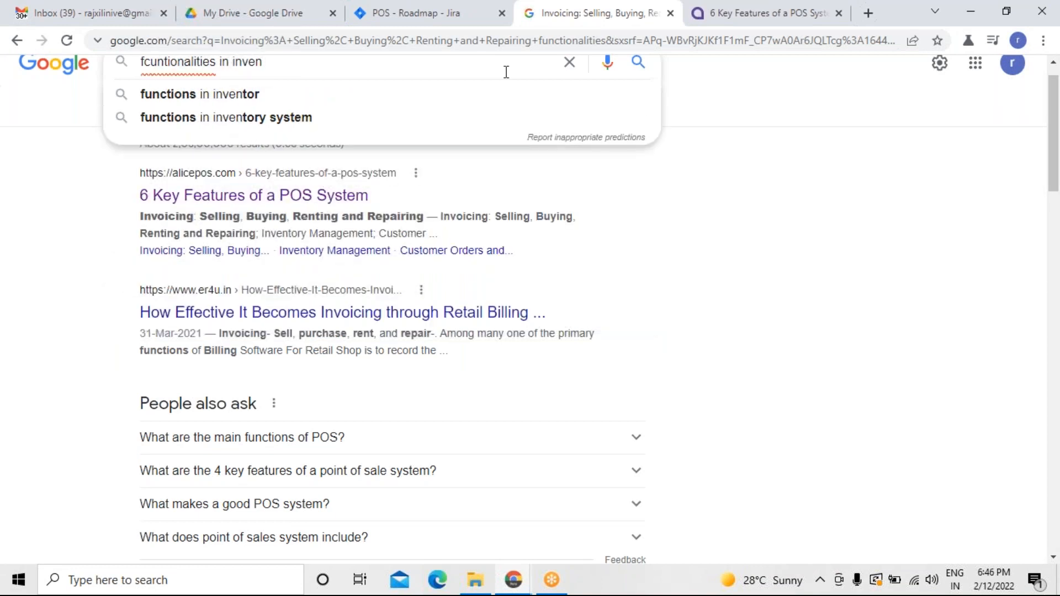
pyautogui.press('Down')
pyautogui.press('Down')
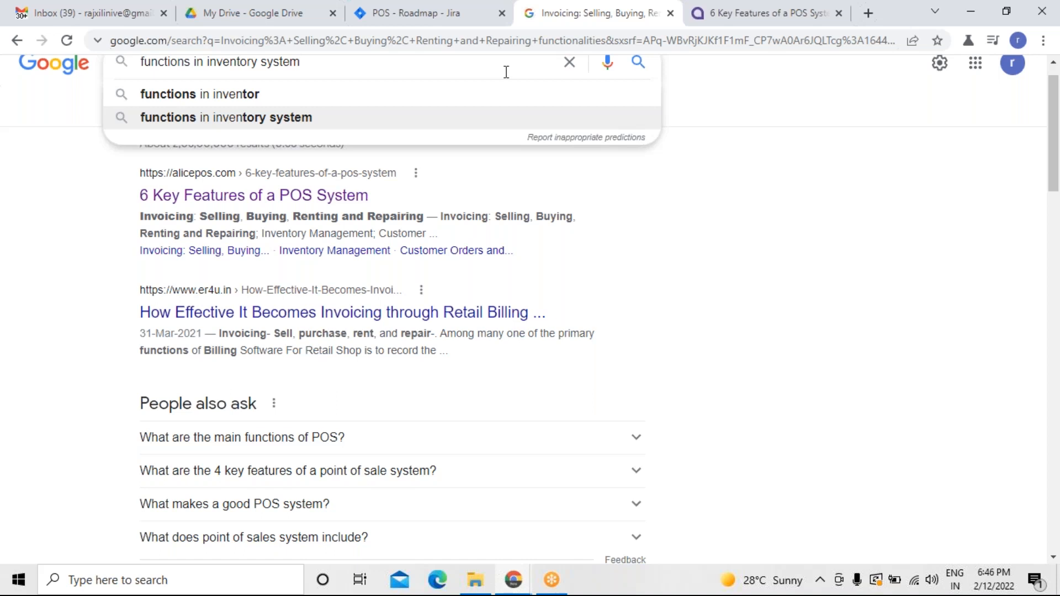
pyautogui.press('Return')
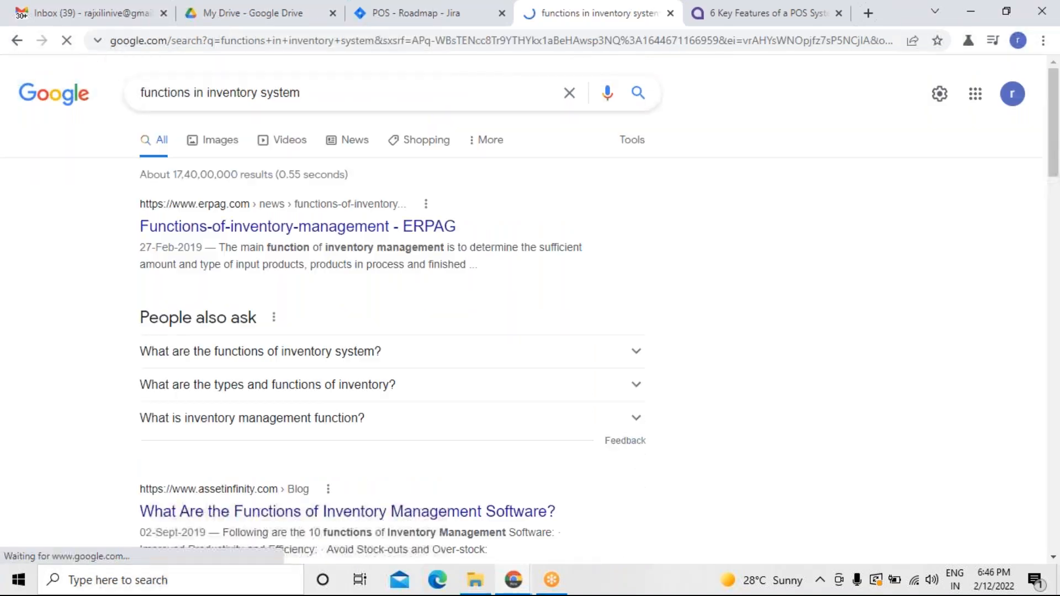
# Expand and read the search answer listing the main functions of an inventory system.
pyautogui.scroll(-1, 823, 278)
pyautogui.scroll(-1, 824, 277)
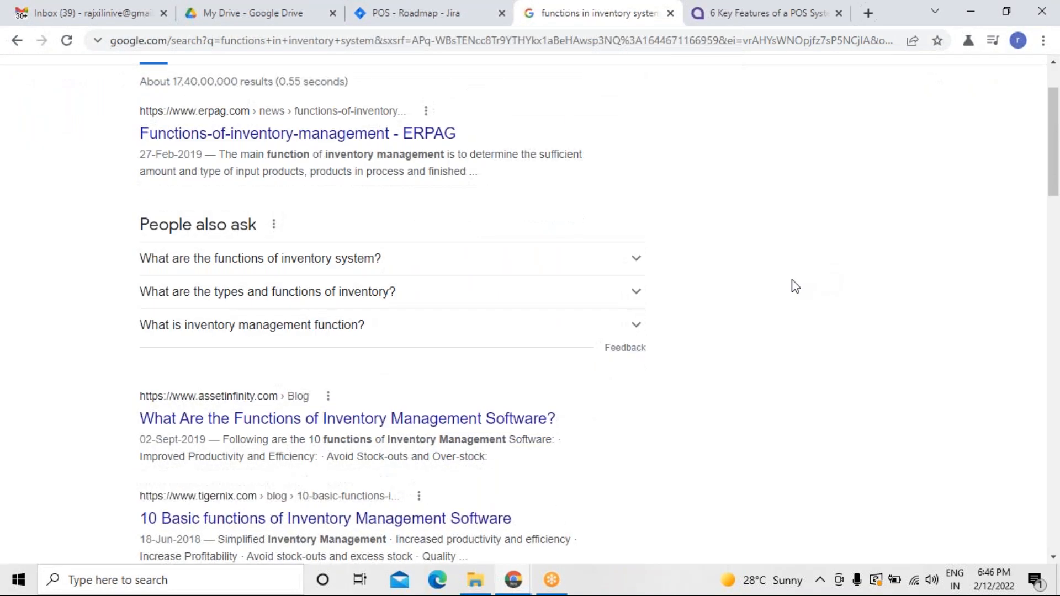
pyautogui.click(641, 263)
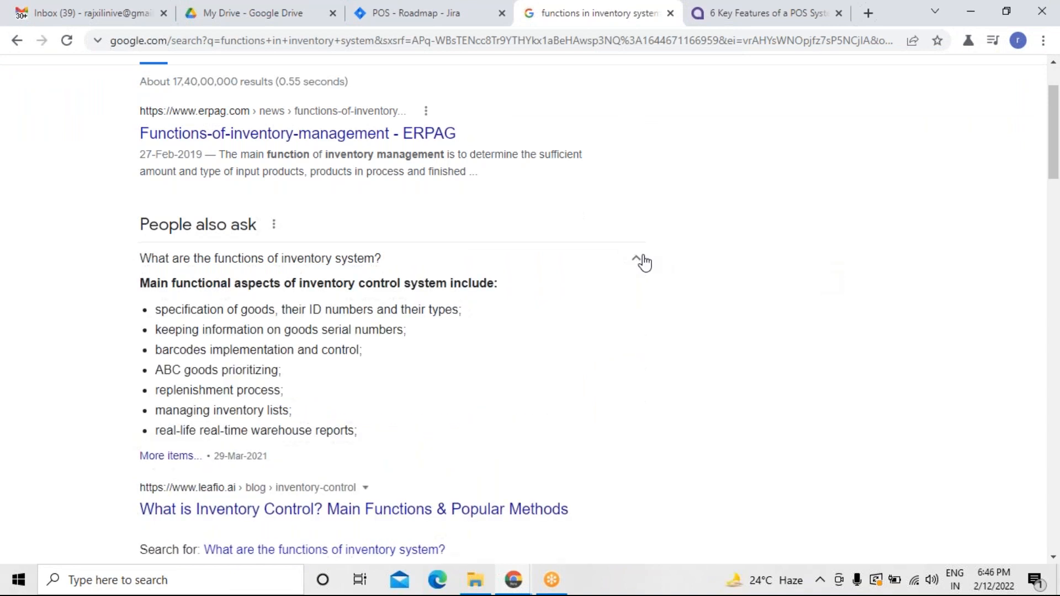
pyautogui.scroll(-2, 641, 262)
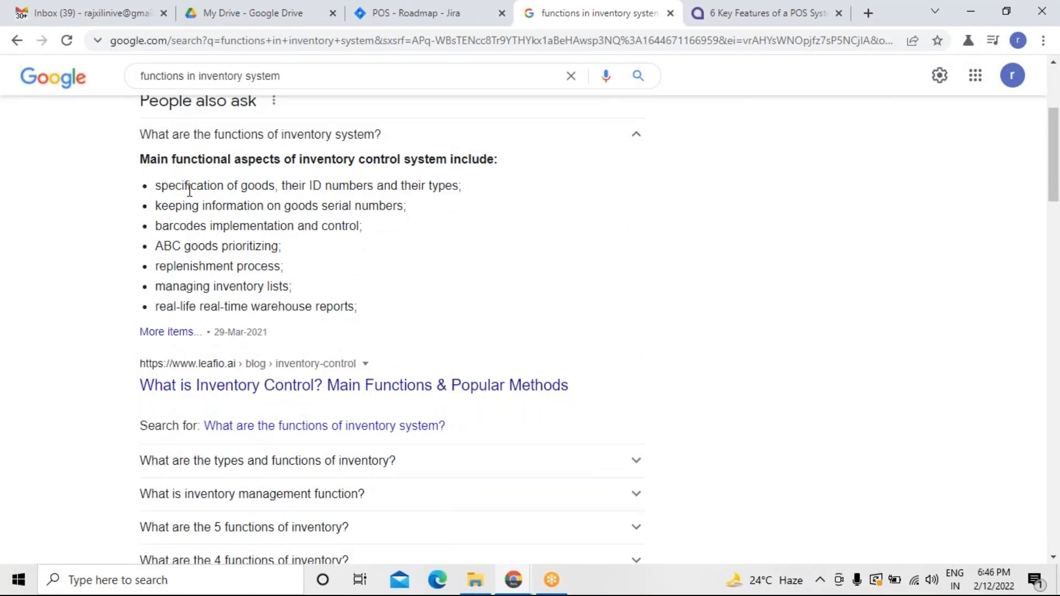
pyautogui.moveTo(157, 187); pyautogui.dragTo(426, 305)
pyautogui.click(453, 302)
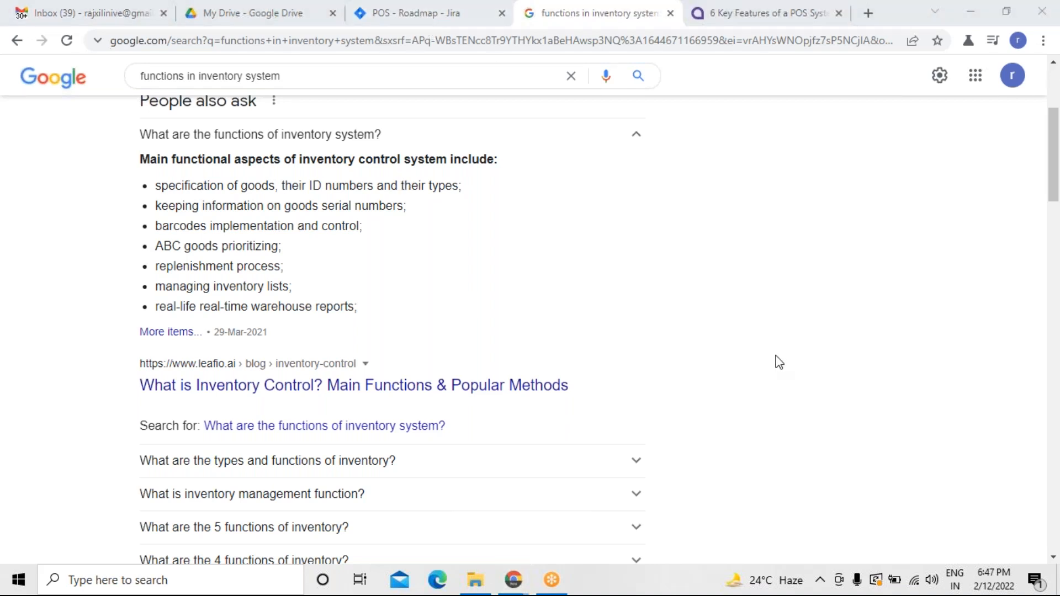
# Add a POS-2 child issue: as a user i want to have an template where i can add Id numbers, specifications and types.
pyautogui.click(467, 18)
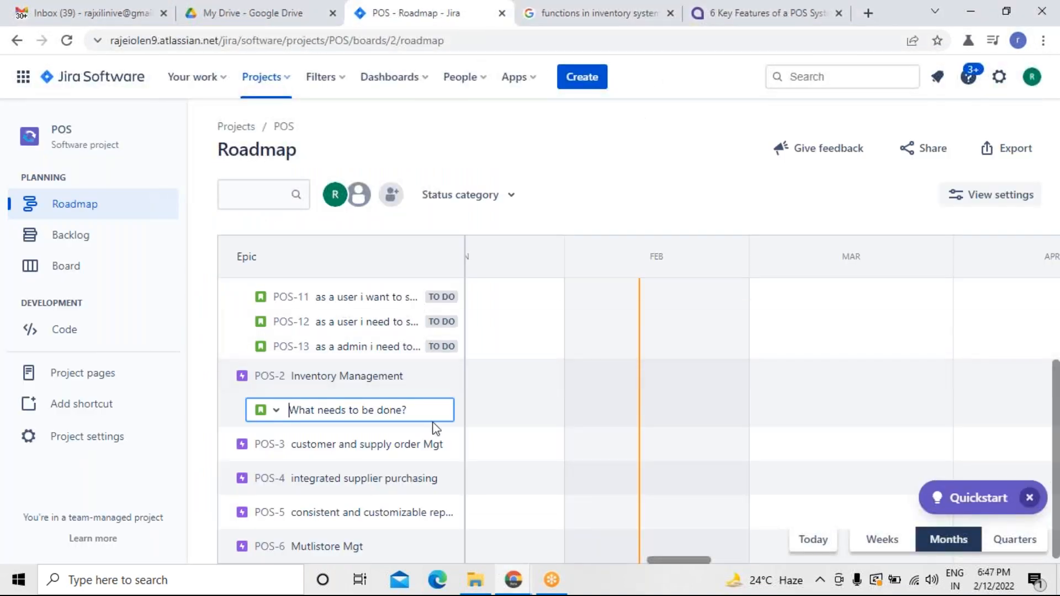
pyautogui.write('as a u')
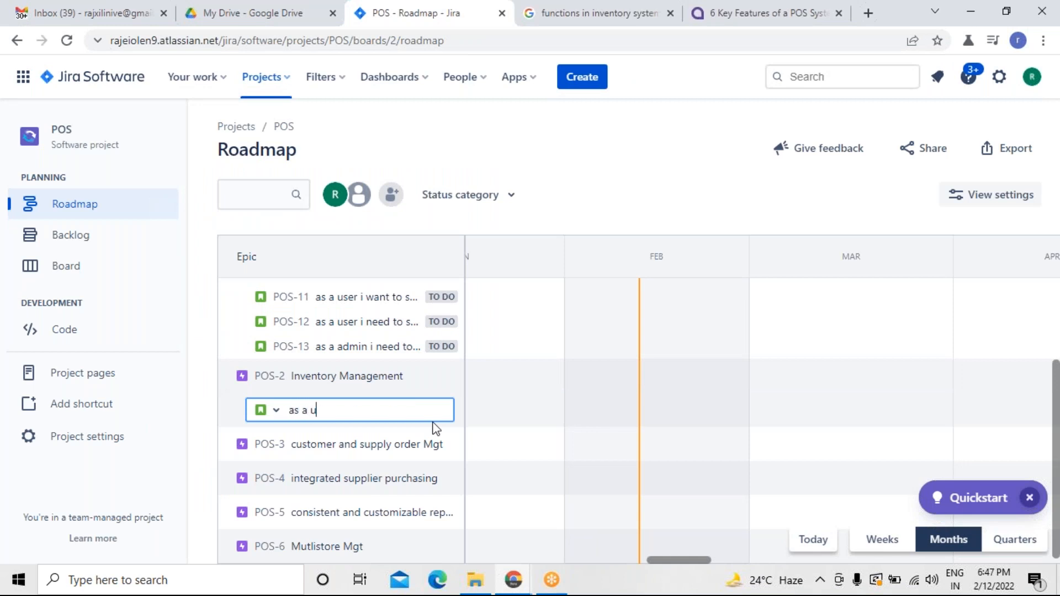
pyautogui.write('ser i want to have an template we')
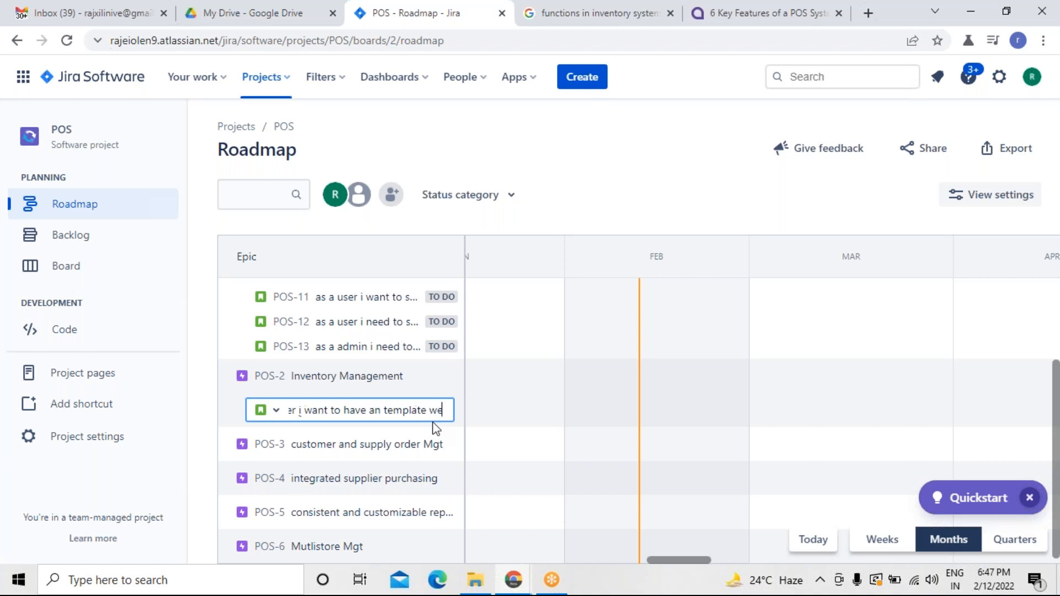
pyautogui.press('BackSpace')
pyautogui.write('here i can')
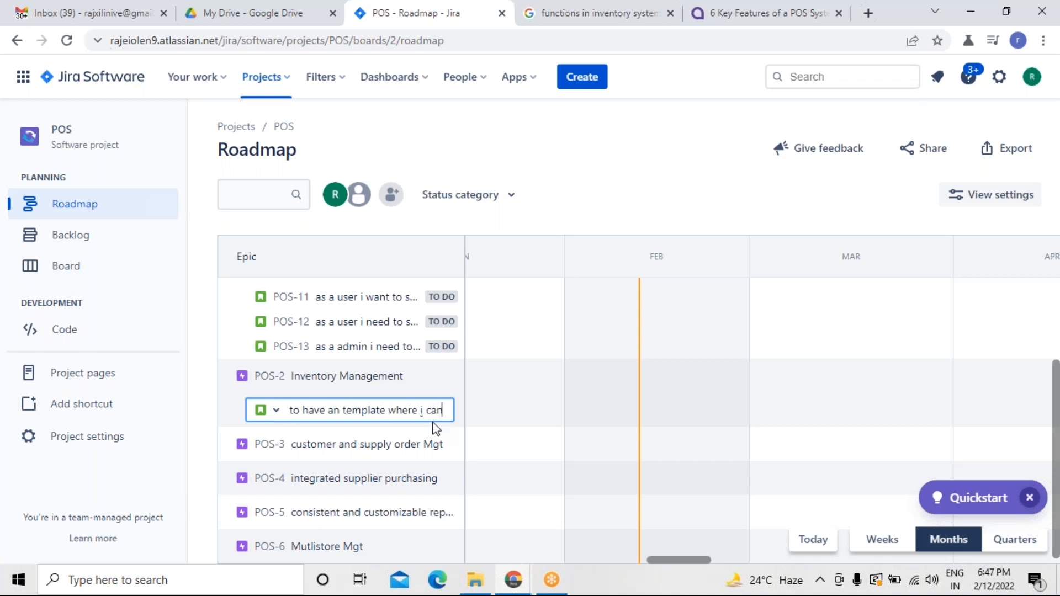
pyautogui.click(702, 17)
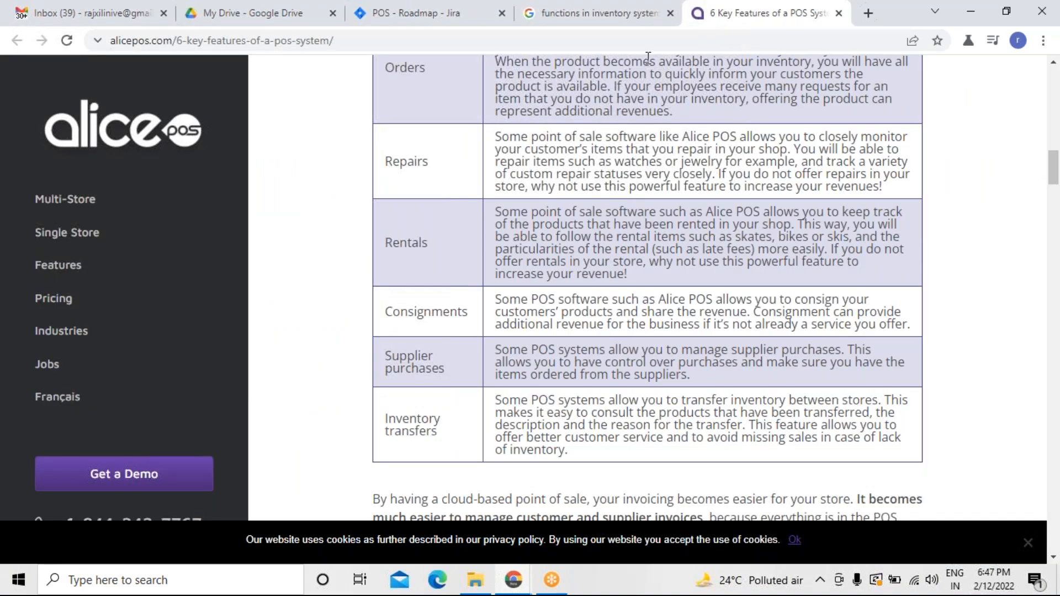
pyautogui.click(602, 15)
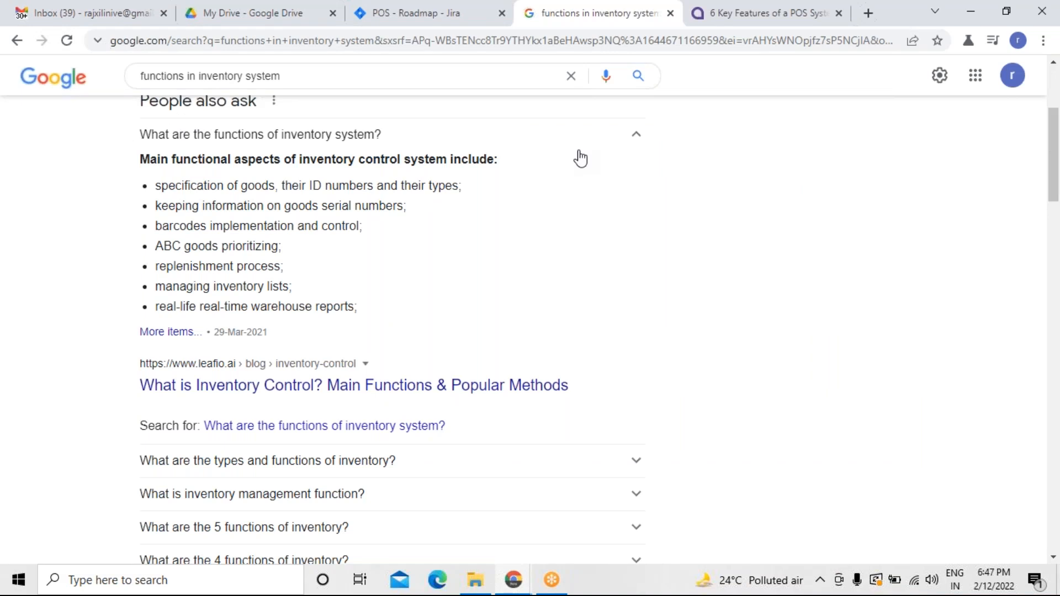
pyautogui.click(460, 15)
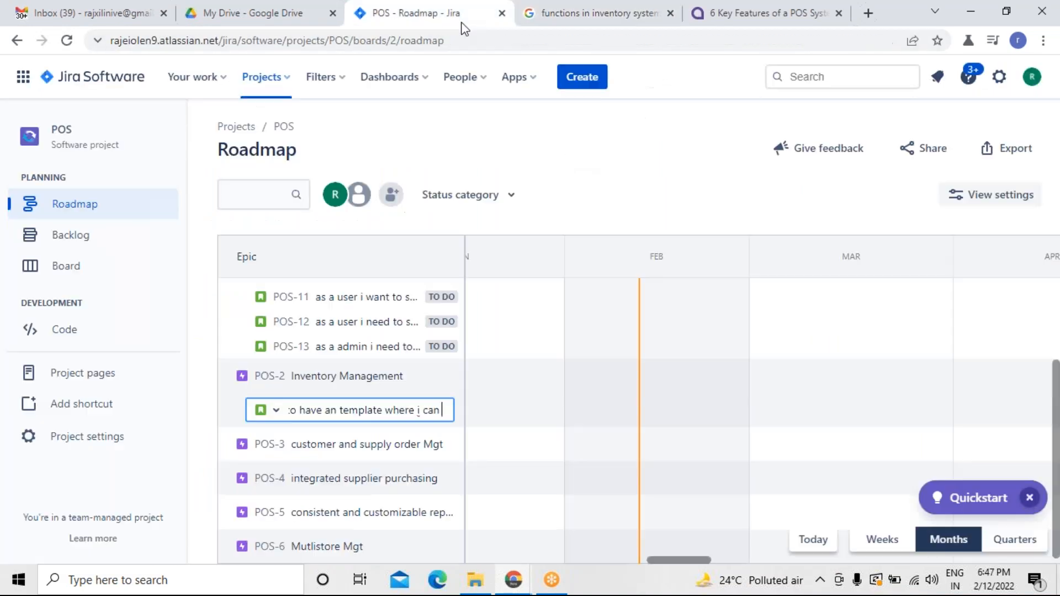
pyautogui.write('a')
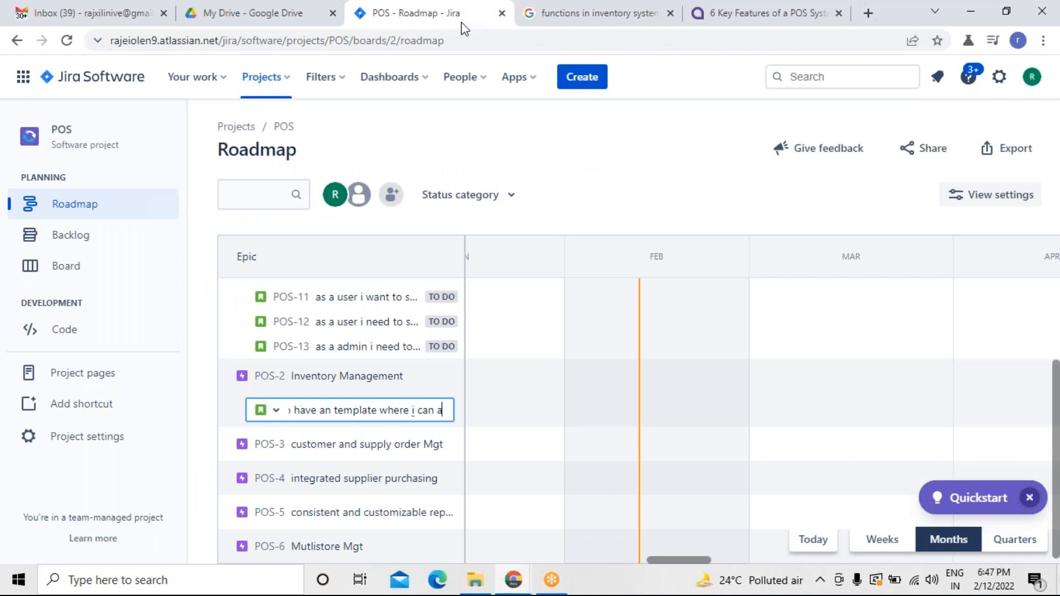
pyautogui.write('dd Id')
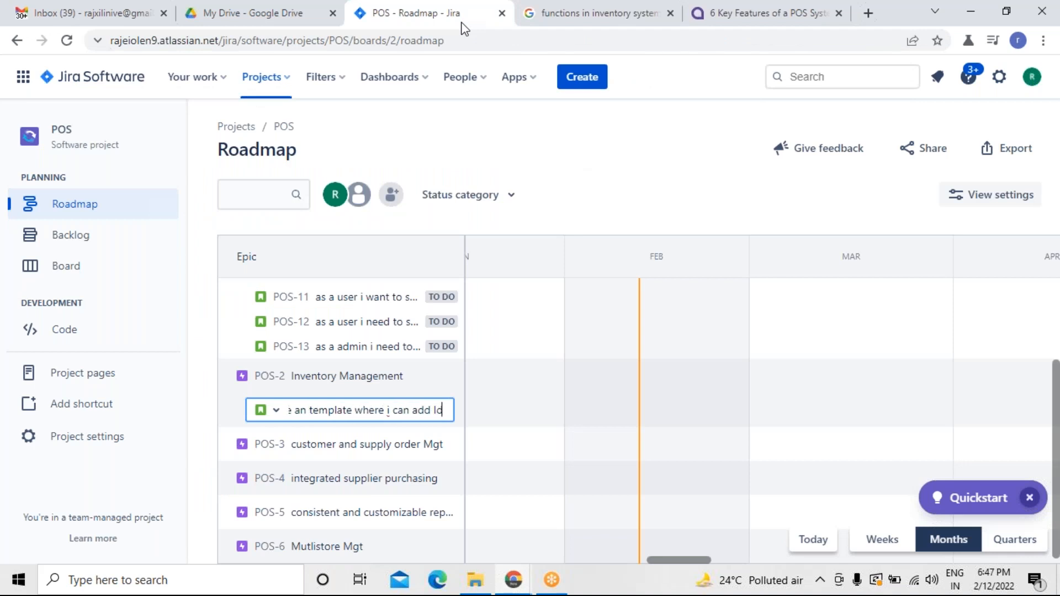
pyautogui.write(' numbers')
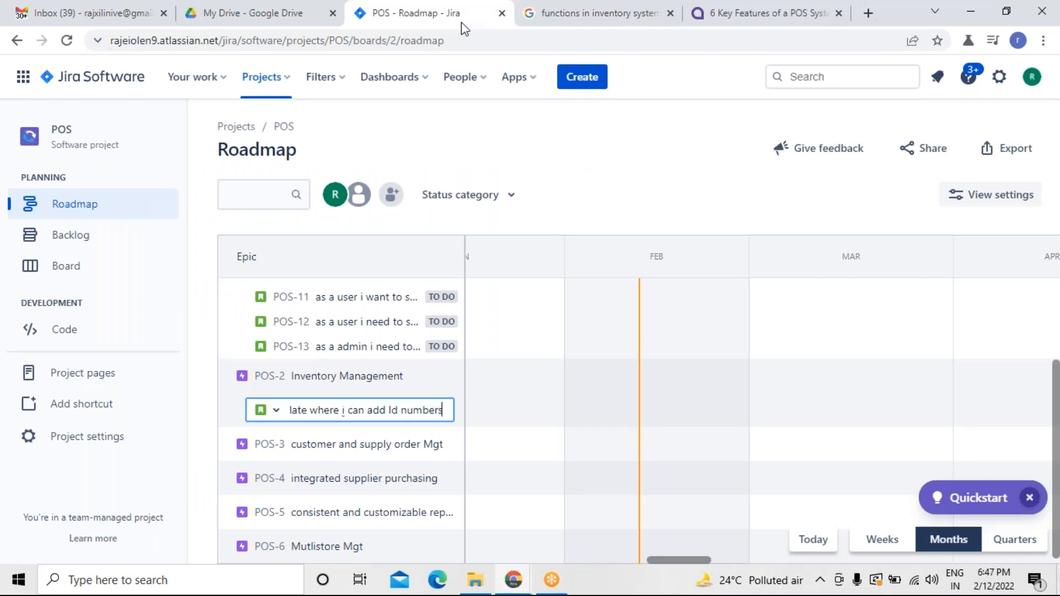
pyautogui.write('.')
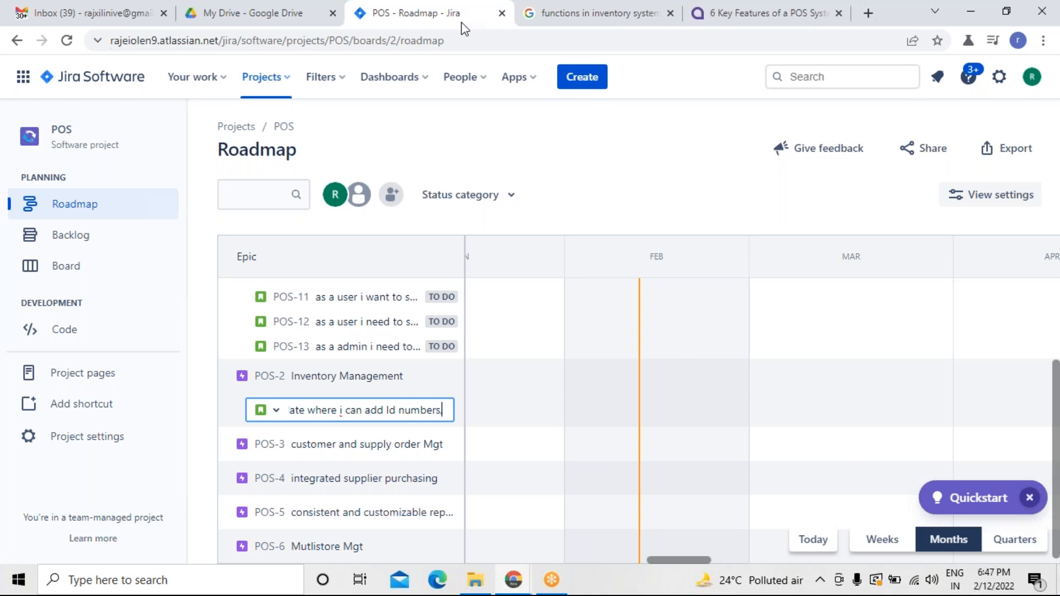
pyautogui.click(700, 18)
pyautogui.click(667, 21)
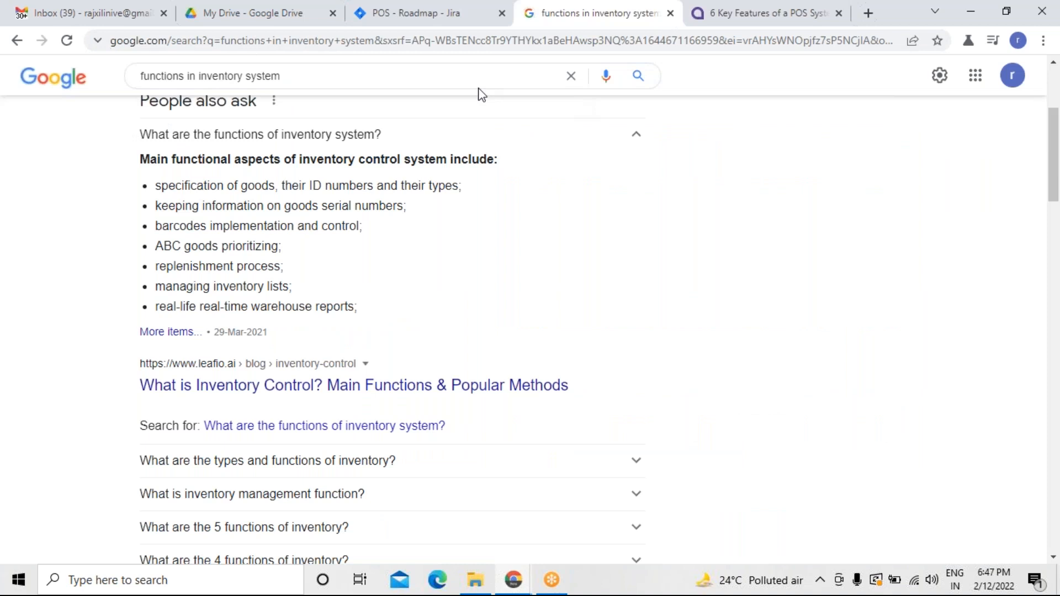
pyautogui.click(469, 22)
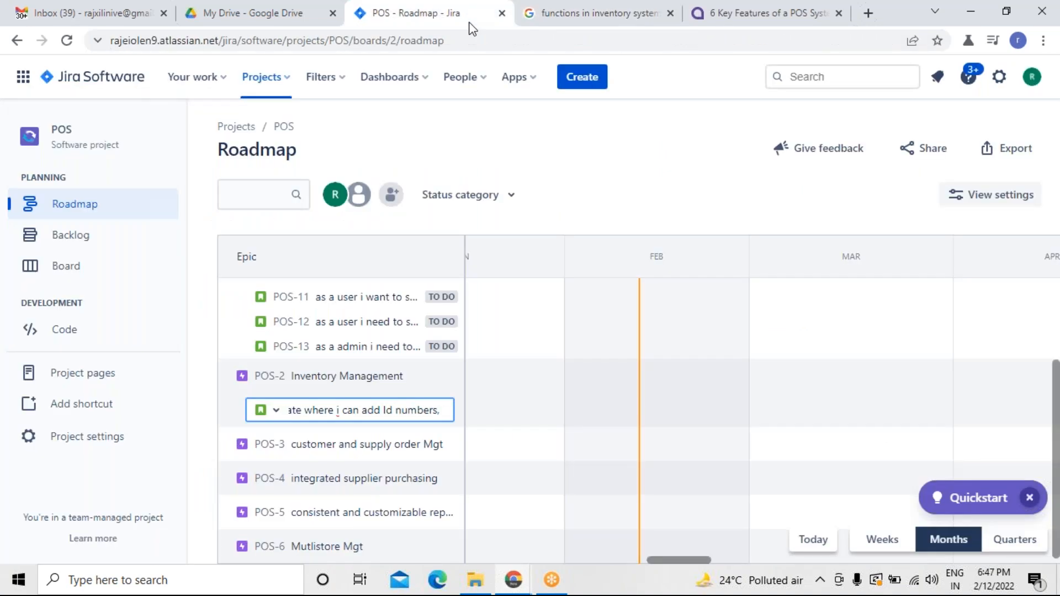
pyautogui.write('s')
pyautogui.write('pecif')
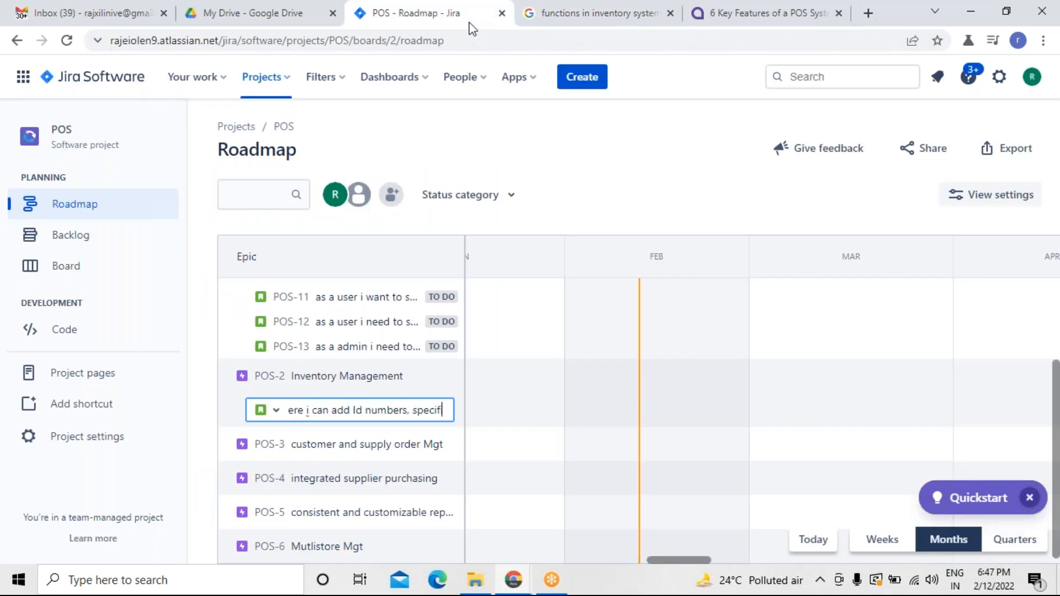
pyautogui.write('ications and types')
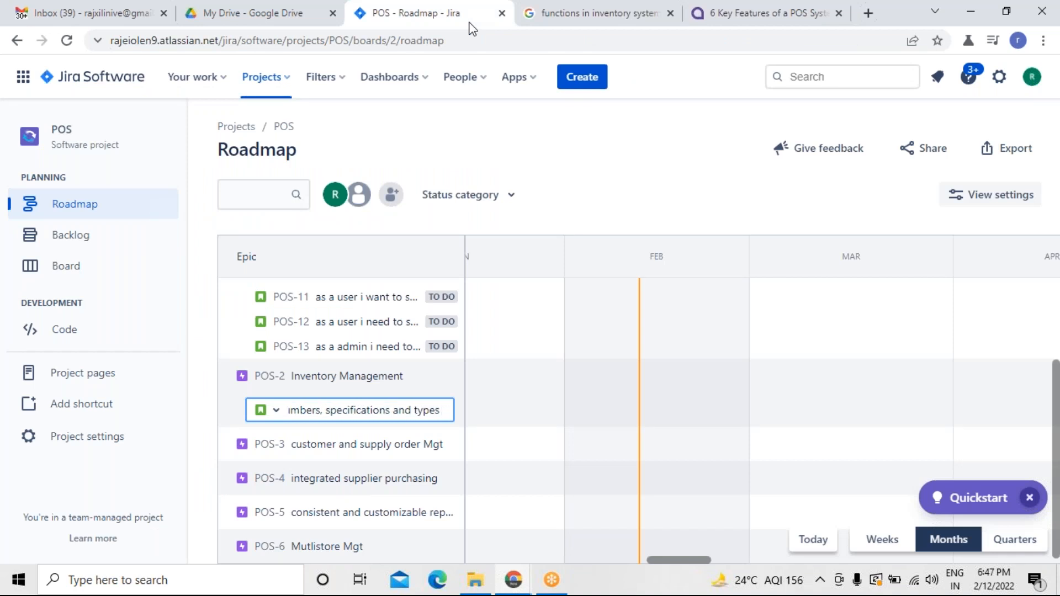
pyautogui.press('Return')
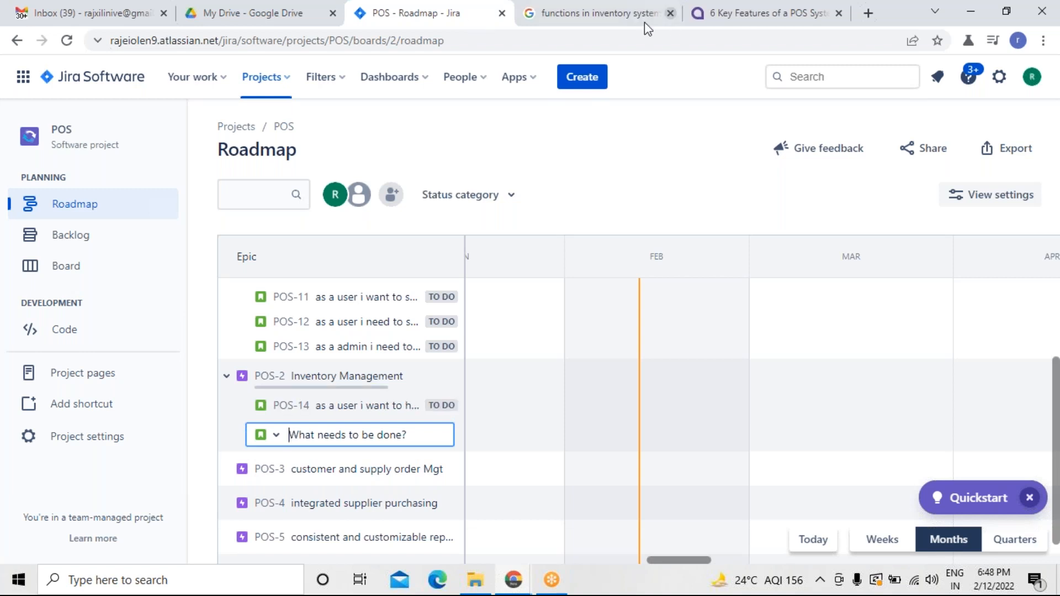
# Add another POS-2 child issue: as a user need to have a seperate serial number for each goods so that i can trace out easily.
pyautogui.click(618, 22)
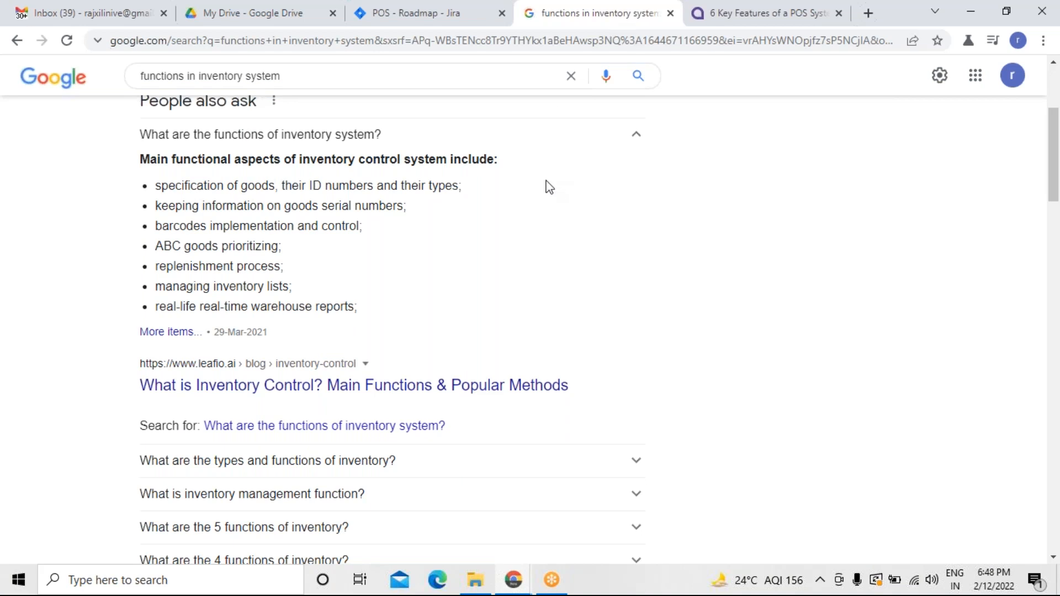
pyautogui.click(425, 25)
pyautogui.write('as')
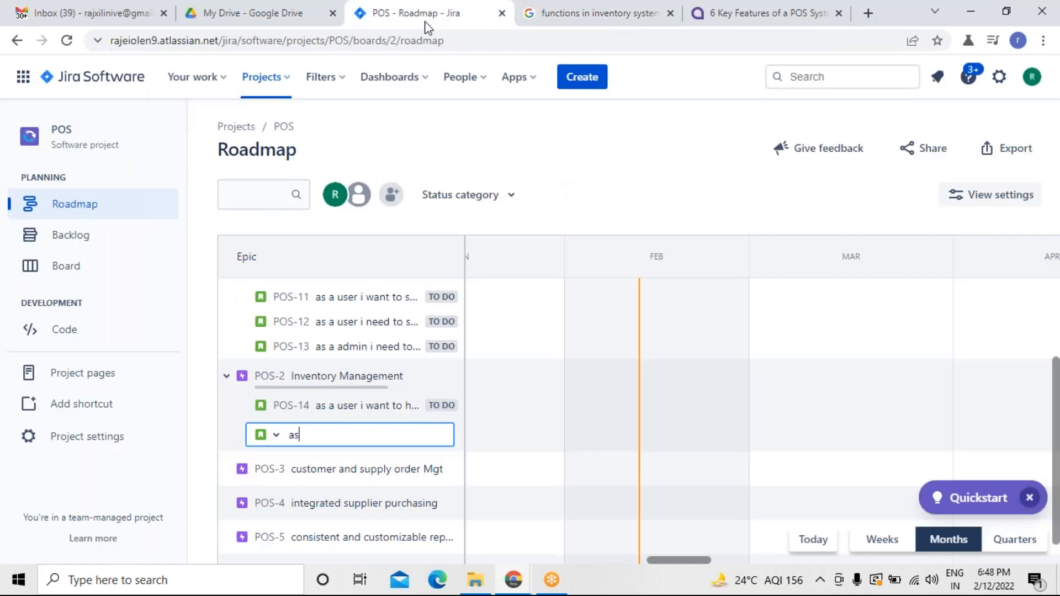
pyautogui.write('s a user need to have a seperate')
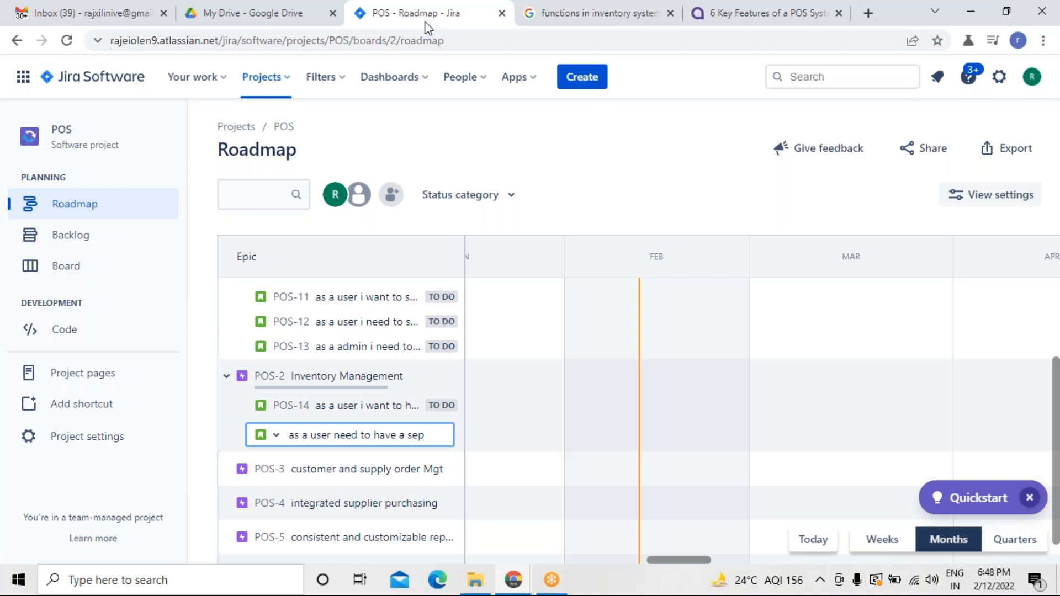
pyautogui.press('BackSpace')
pyautogui.press('BackSpace')
pyautogui.press('BackSpace')
pyautogui.write('ate s')
pyautogui.press('BackSpace')
pyautogui.press('BackSpace')
pyautogui.press('BackSpace')
pyautogui.press('BackSpace')
pyautogui.press('BackSpace')
pyautogui.press('BackSpace')
pyautogui.press('BackSpace')
pyautogui.write('erate serial number')
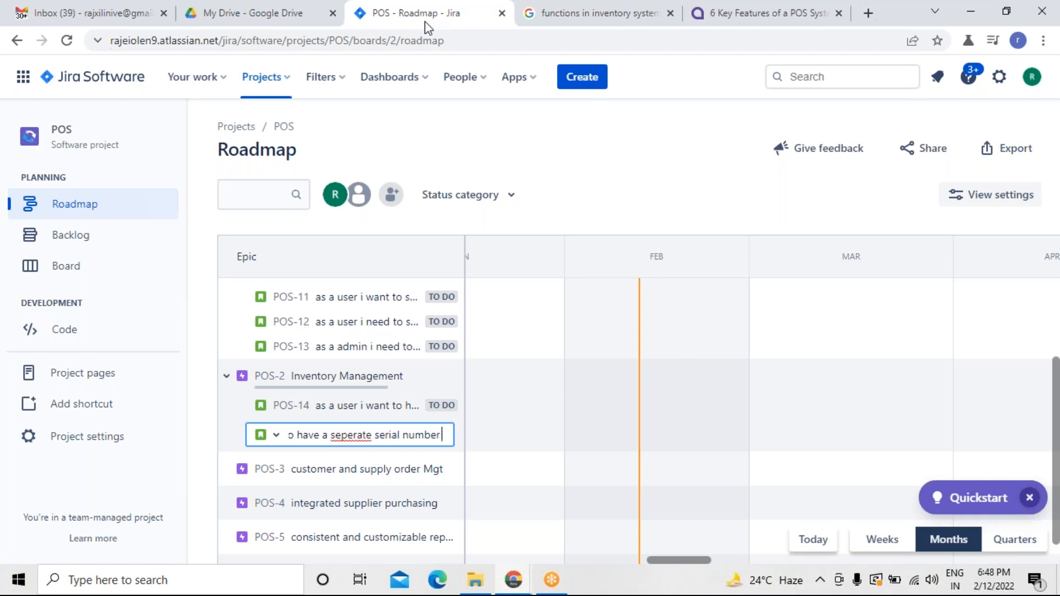
pyautogui.write(' for each goo')
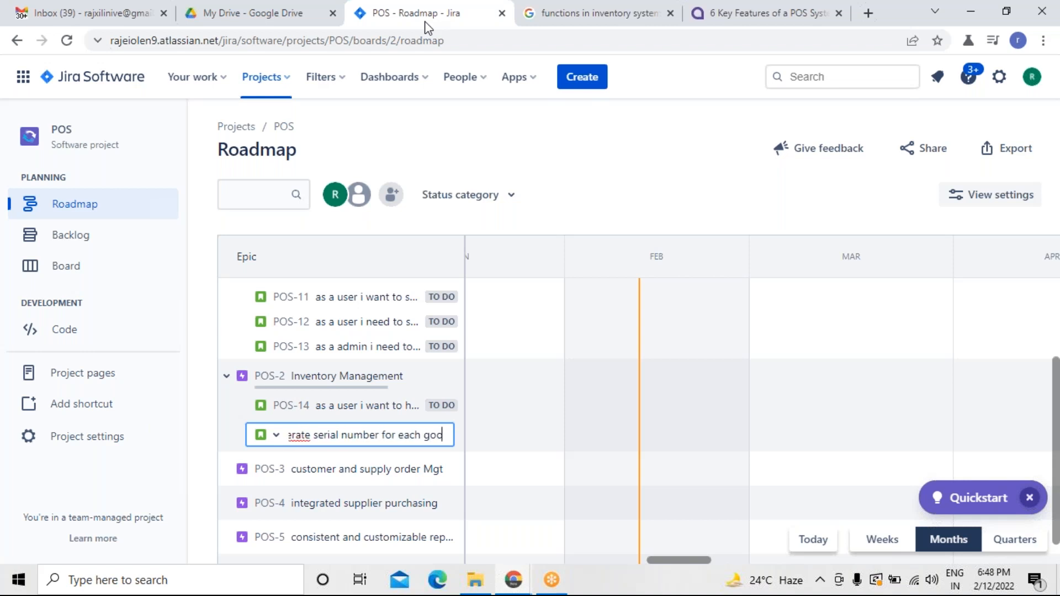
pyautogui.write('ds so that i can trace of')
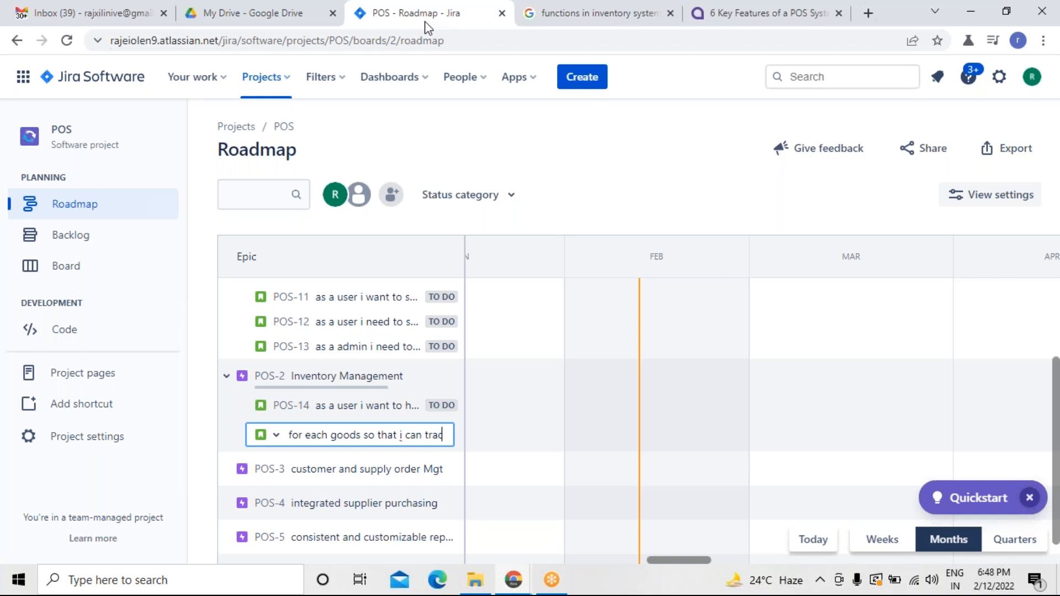
pyautogui.press('BackSpace')
pyautogui.write('ut easily')
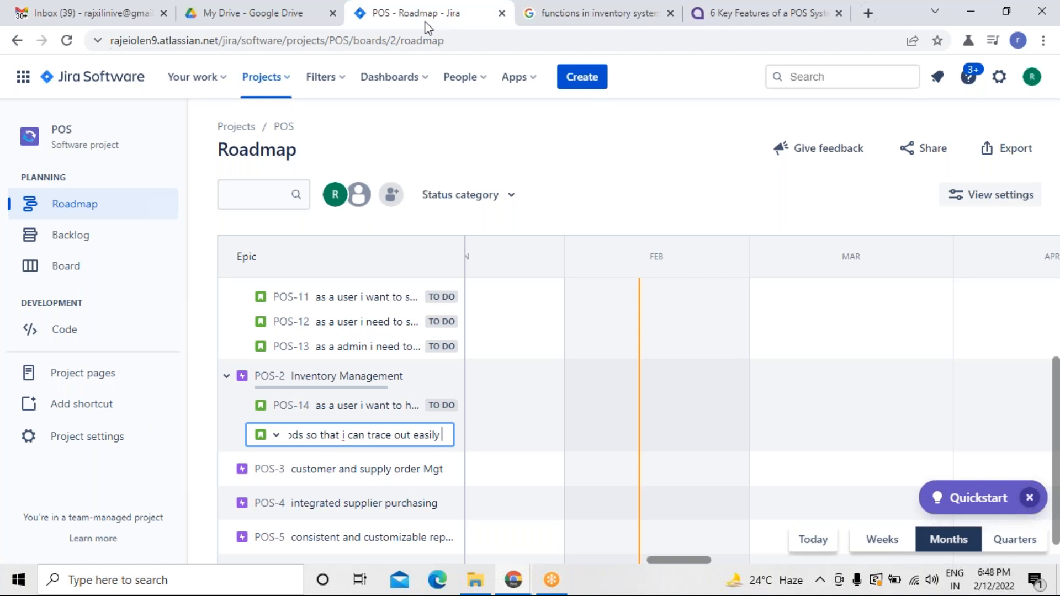
pyautogui.press('Return')
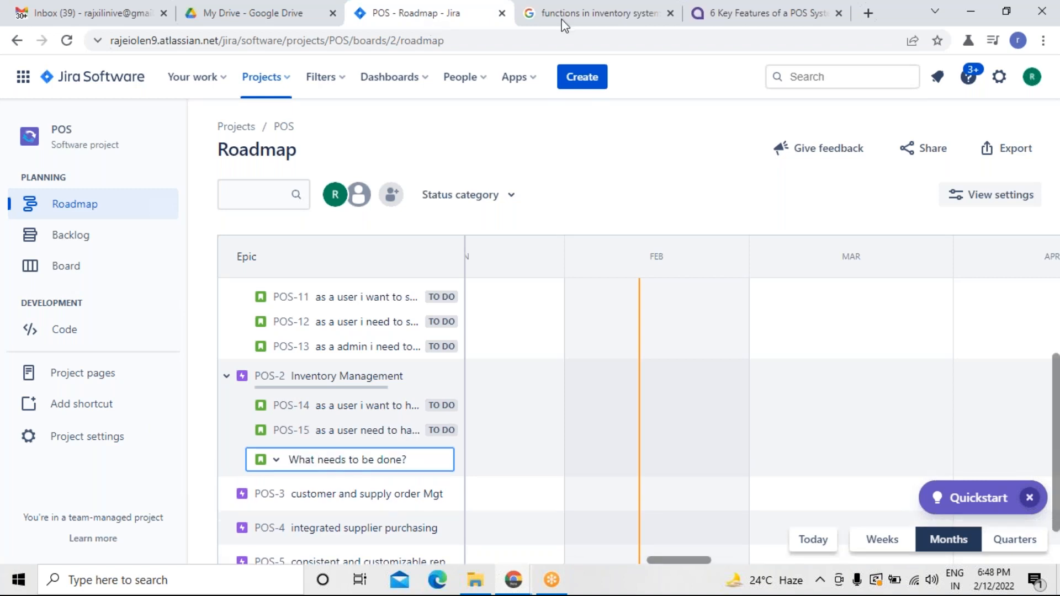
# Add a POS-2 child issue: as a user i need to update barcodes so that i can control and trace products accordingly.
pyautogui.click(563, 17)
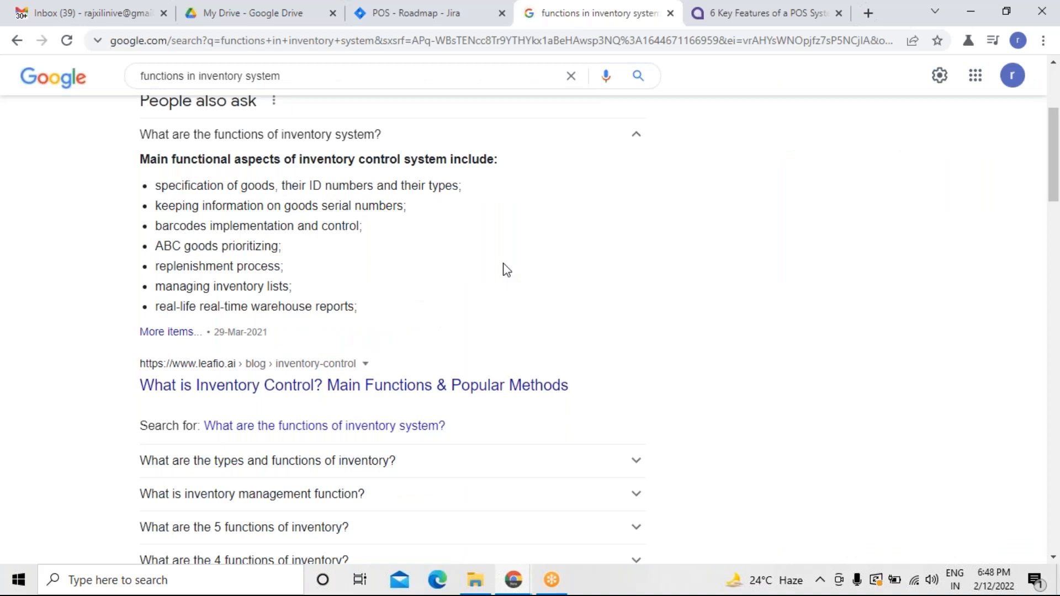
pyautogui.click(431, 14)
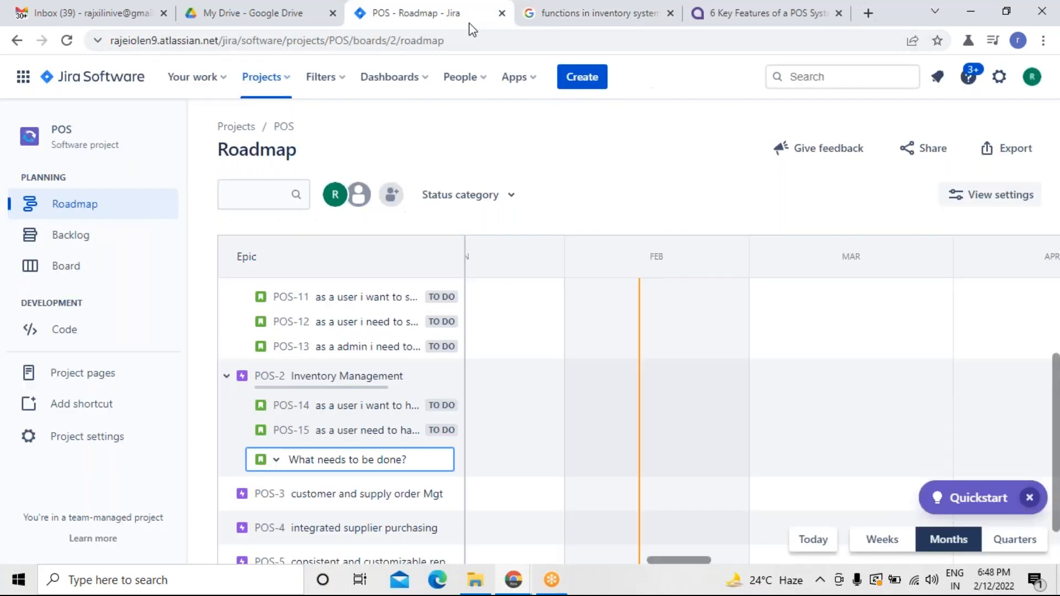
pyautogui.write('as a user ')
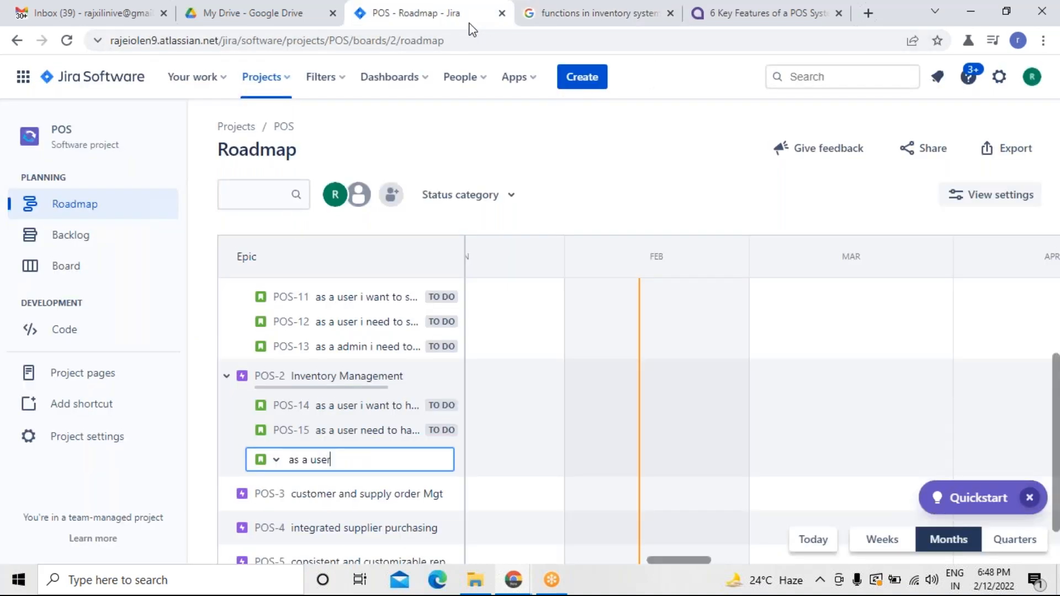
pyautogui.write('i')
pyautogui.press('BackSpace')
pyautogui.write('we')
pyautogui.press('BackSpace')
pyautogui.press('BackSpace')
pyautogui.press('BackSpace')
pyautogui.write('we n')
pyautogui.press('BackSpace')
pyautogui.press('BackSpace')
pyautogui.press('BackSpace')
pyautogui.press('BackSpace')
pyautogui.write('i need to update barcodes')
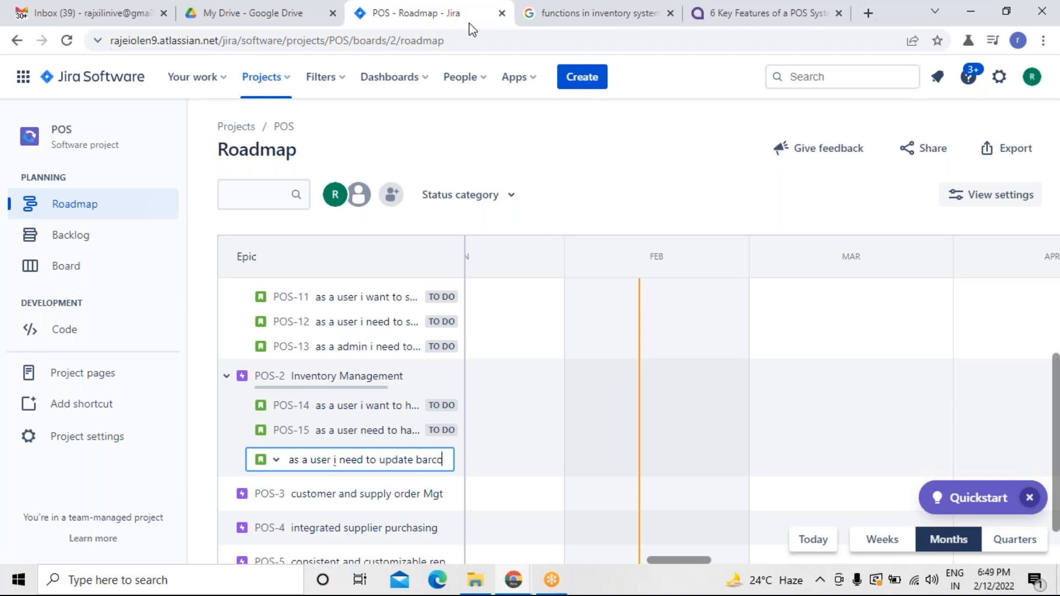
pyautogui.click(528, 22)
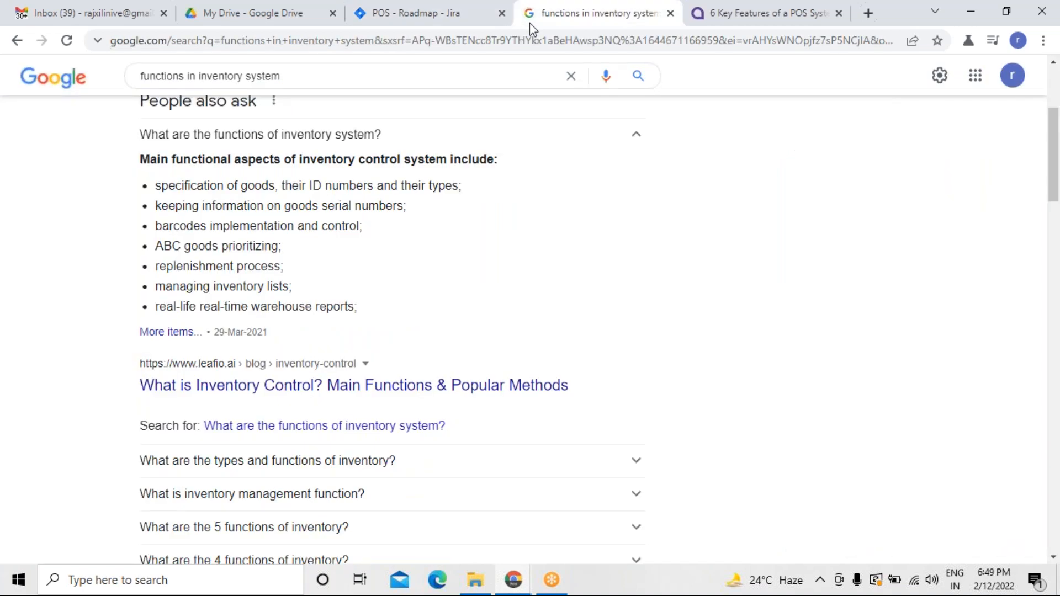
pyautogui.click(468, 32)
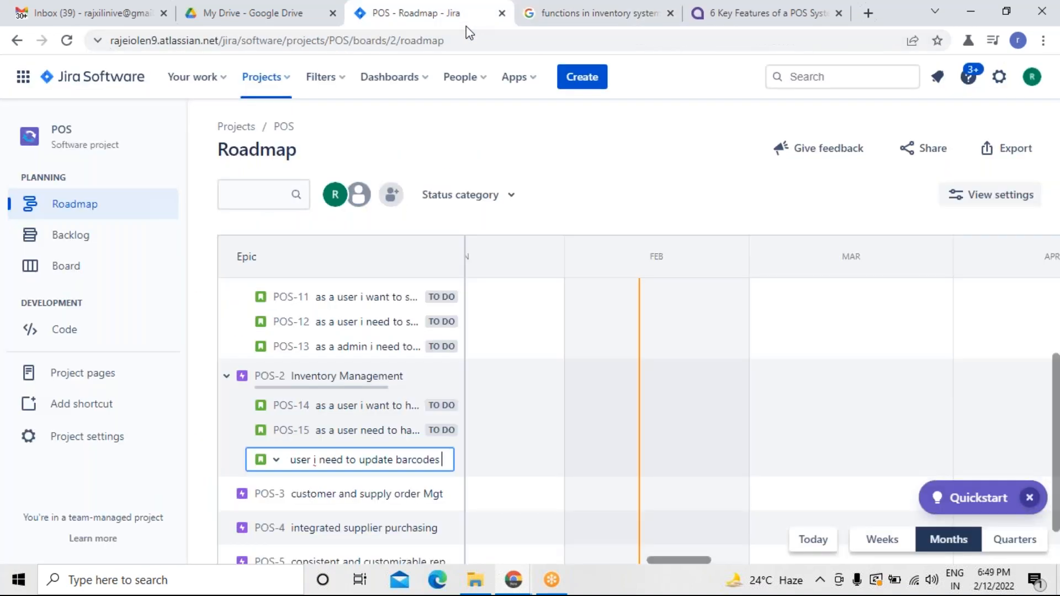
pyautogui.write('so tha')
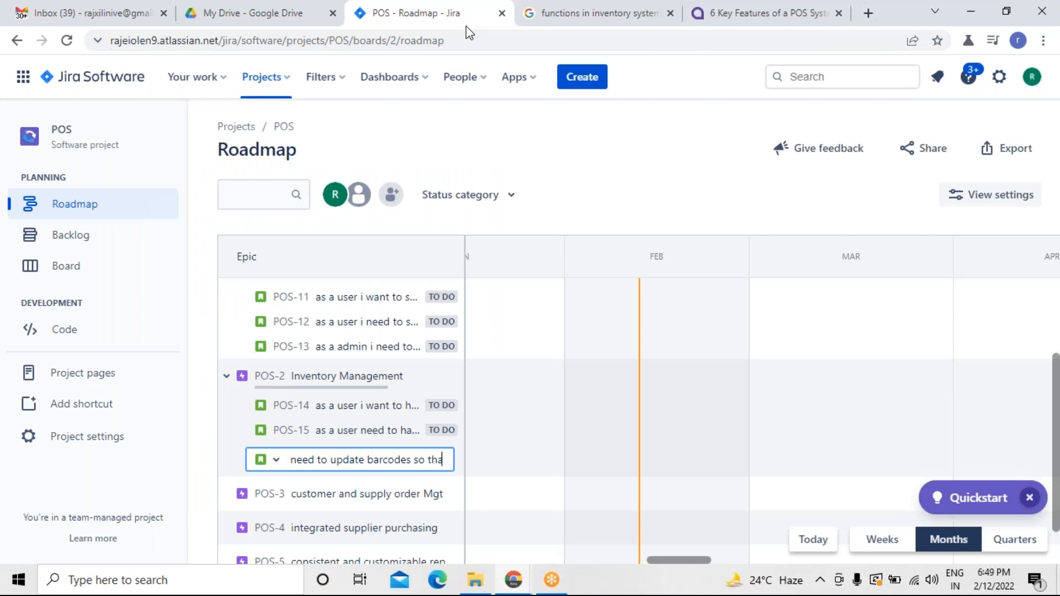
pyautogui.write('t i can con')
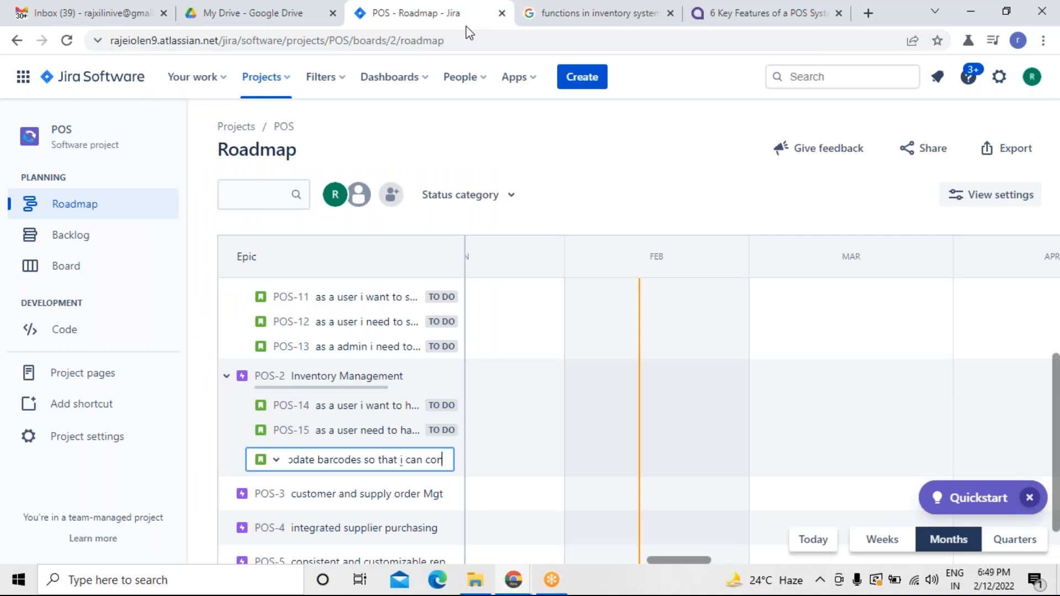
pyautogui.write('trol a')
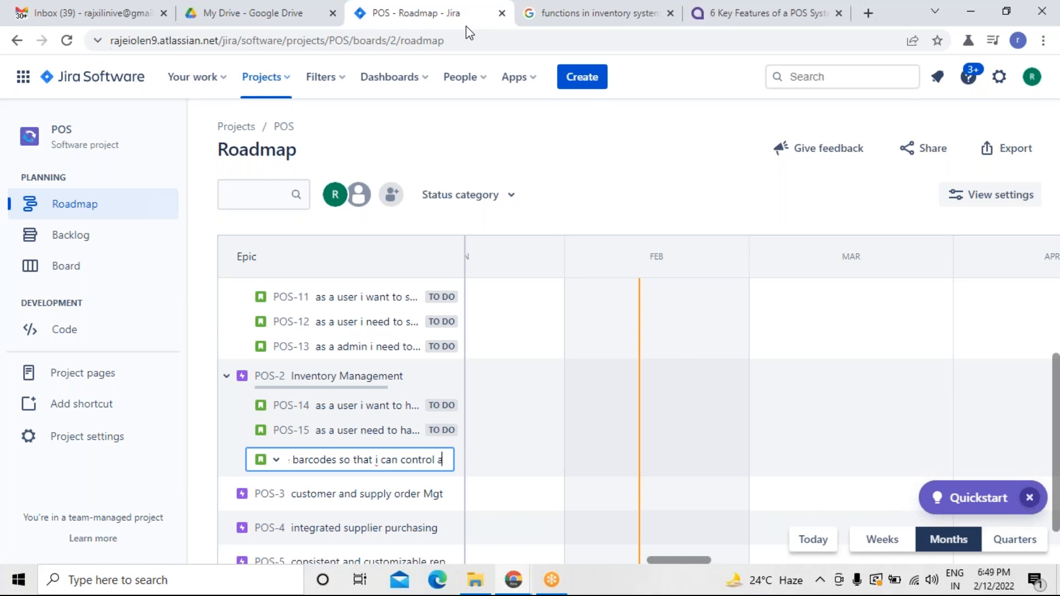
pyautogui.write('nd trace')
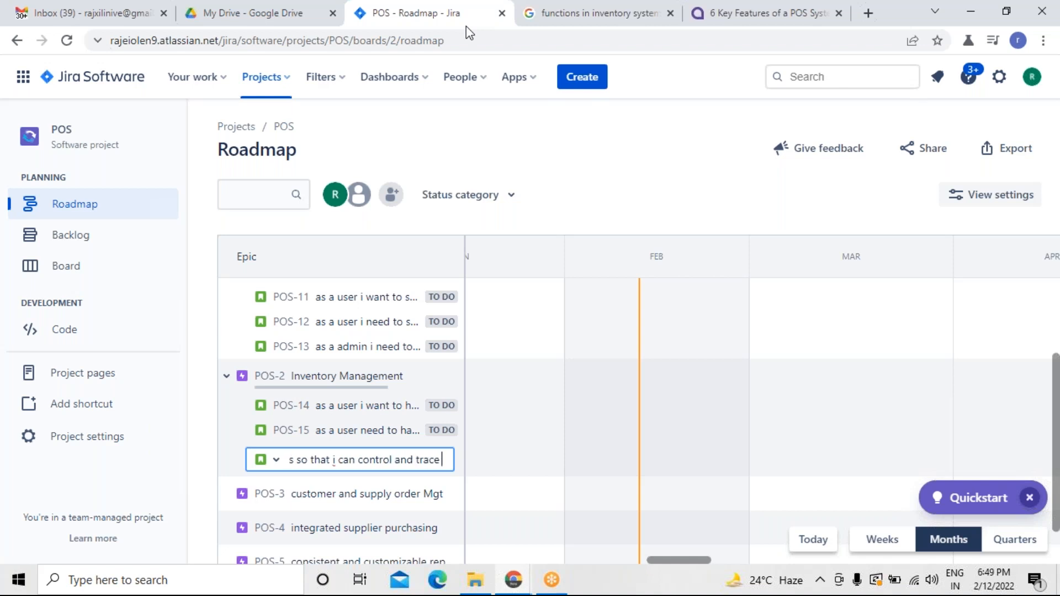
pyautogui.write(' prodcts')
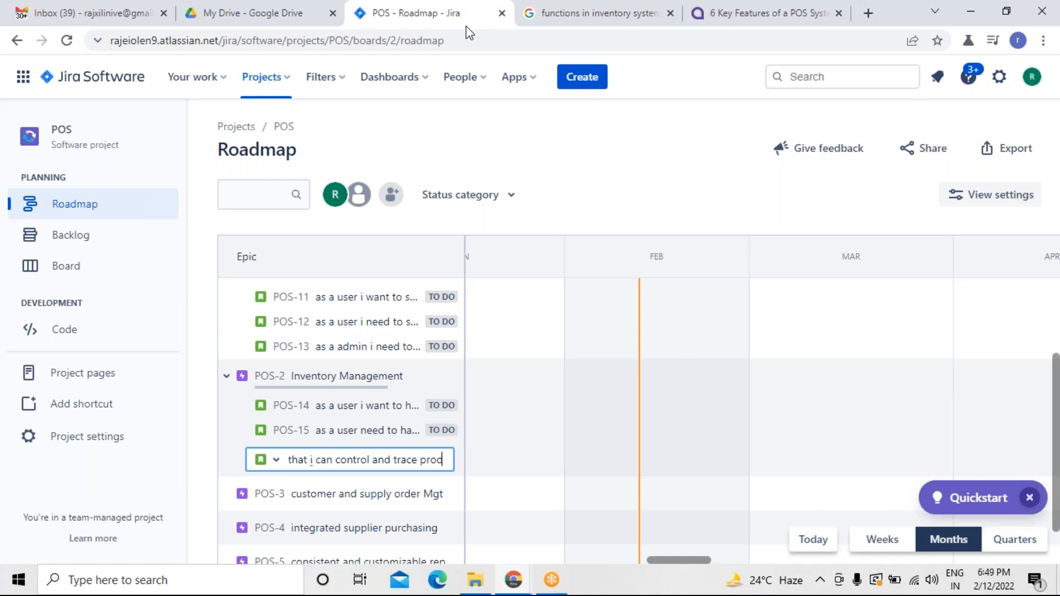
pyautogui.press('BackSpace')
pyautogui.press('BackSpace')
pyautogui.press('BackSpace')
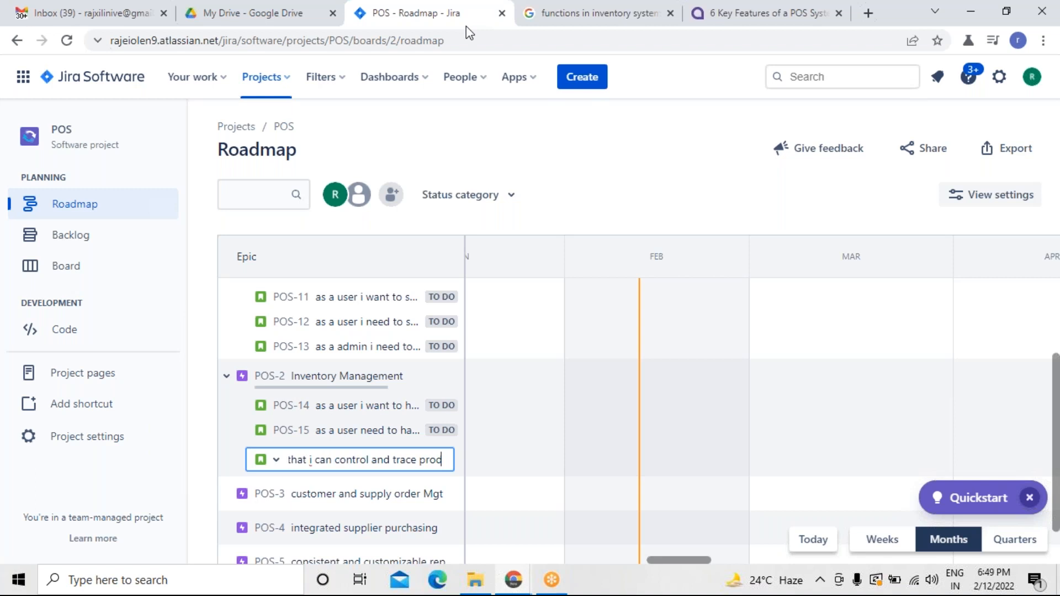
pyautogui.write('ucts acc')
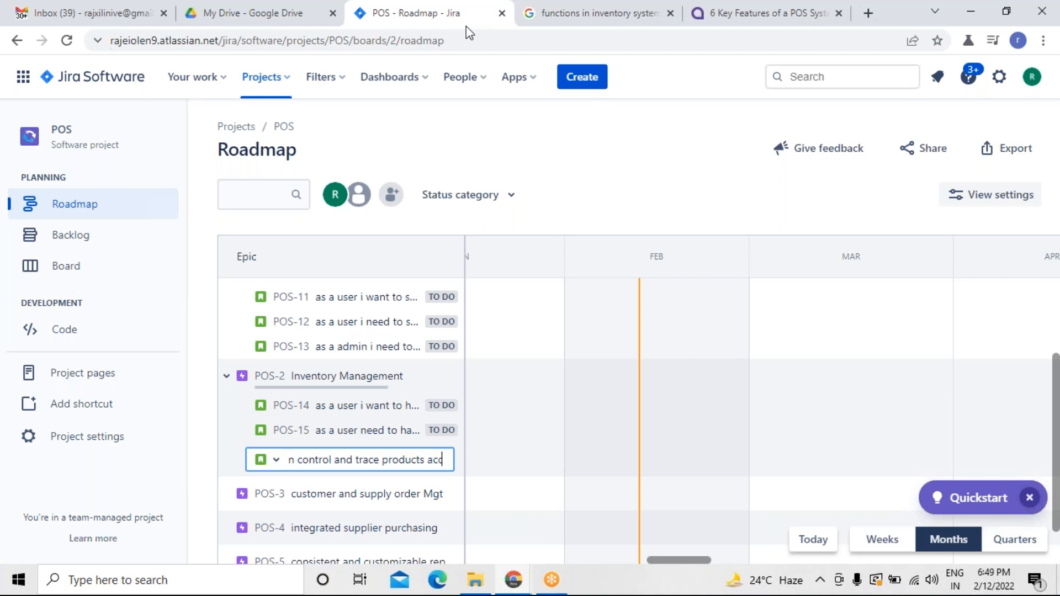
pyautogui.write('ordin')
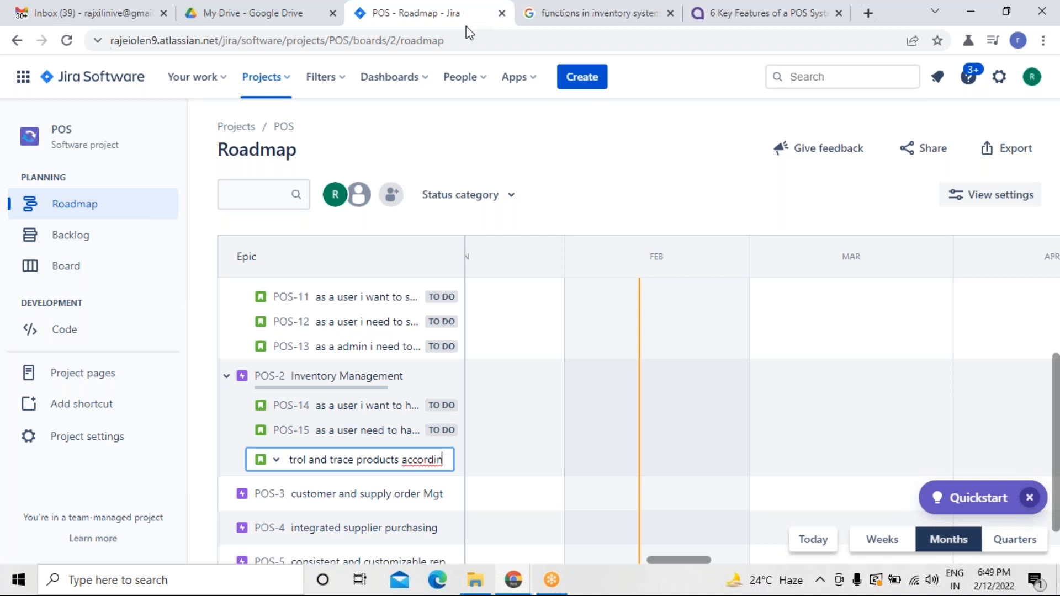
pyautogui.write('gly')
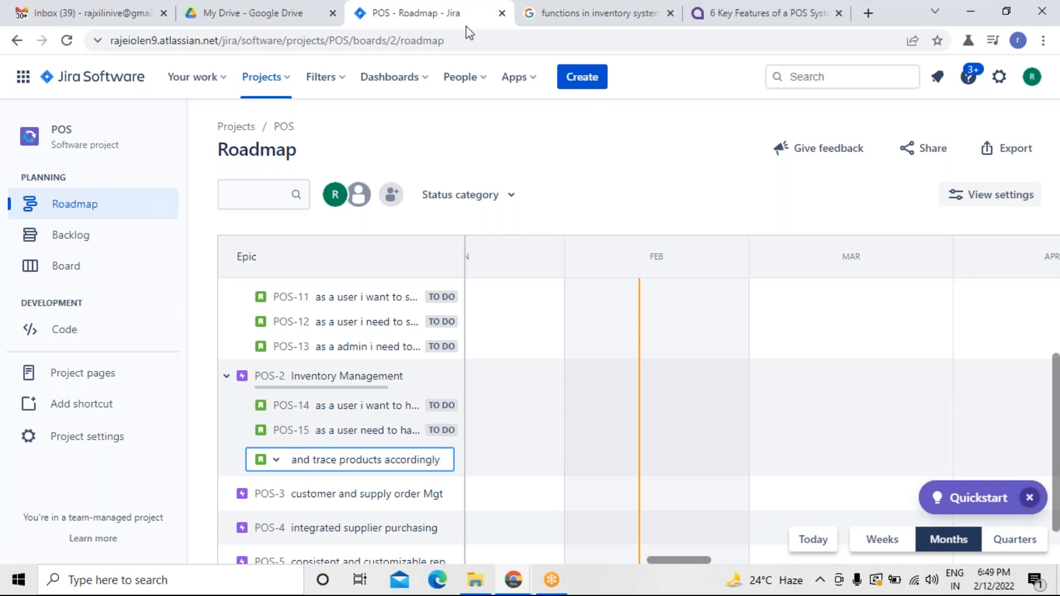
pyautogui.press('Return')
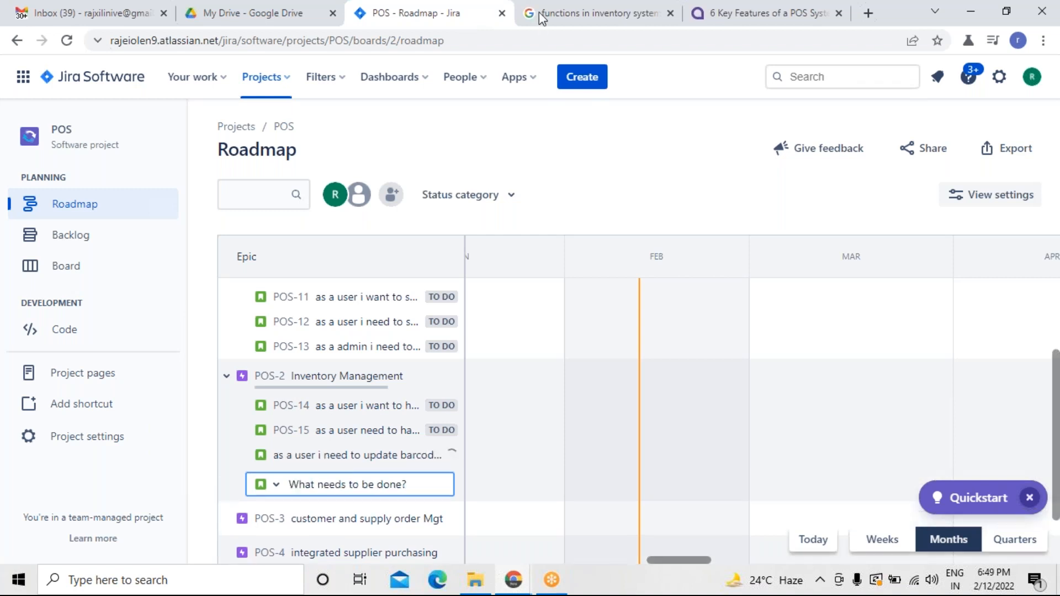
# Add another POS-2 child issue: as a user i need to have an option to prioritize my products which are in the catalogue.
pyautogui.click(582, 25)
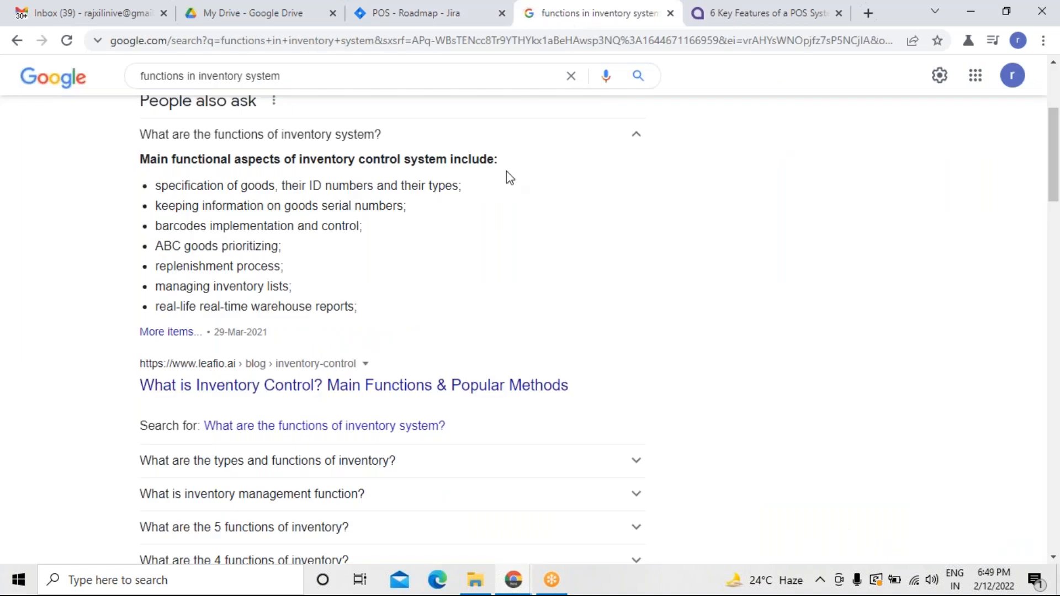
pyautogui.click(456, 23)
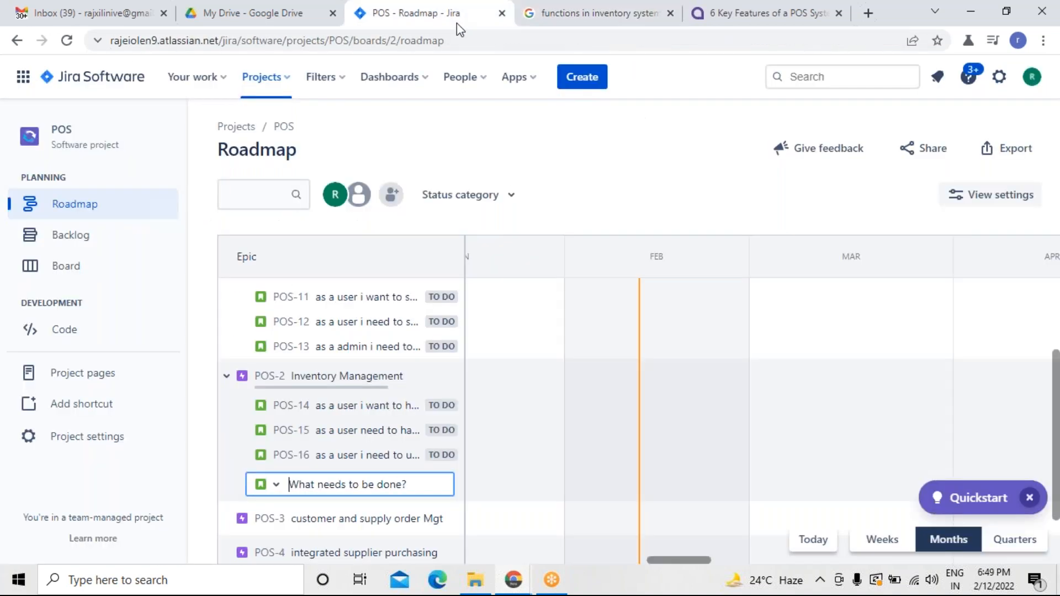
pyautogui.write('as a user ')
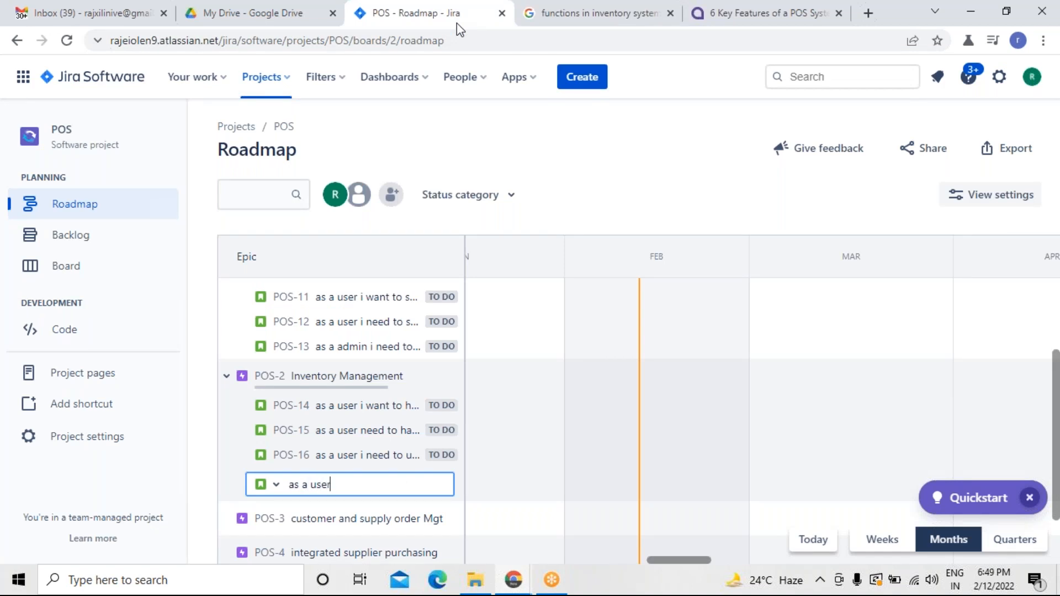
pyautogui.write('i need to have an option')
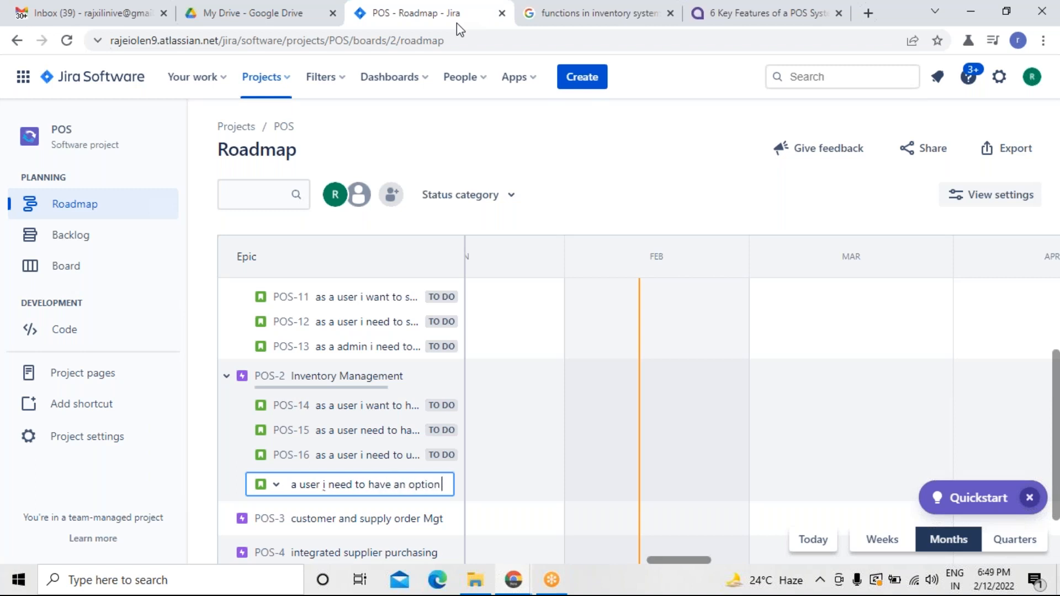
pyautogui.write(' to pro')
pyautogui.press('BackSpace')
pyautogui.write('ic')
pyautogui.write('ritize')
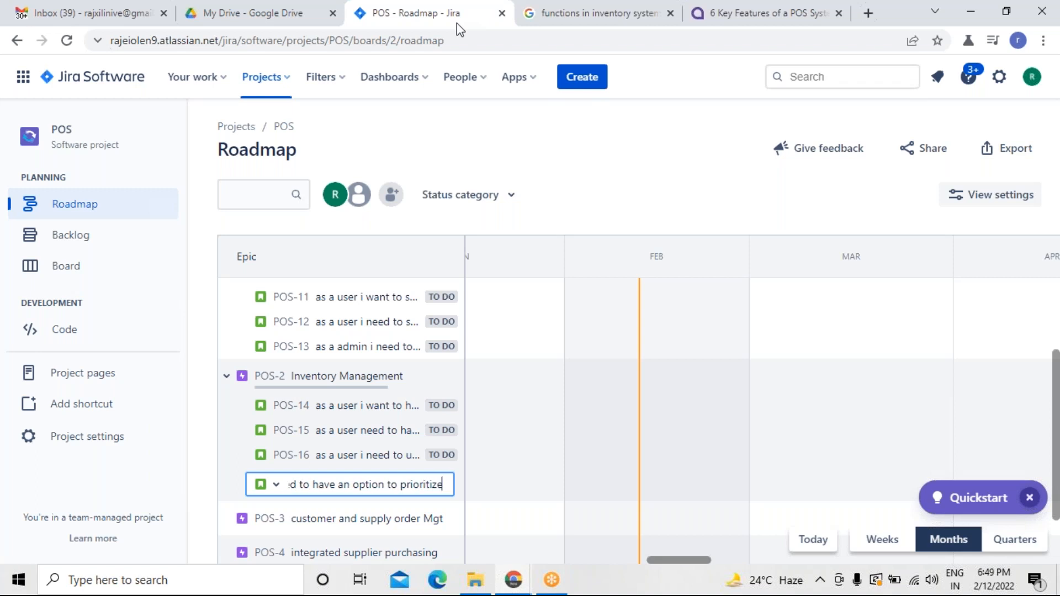
pyautogui.write(' my pro')
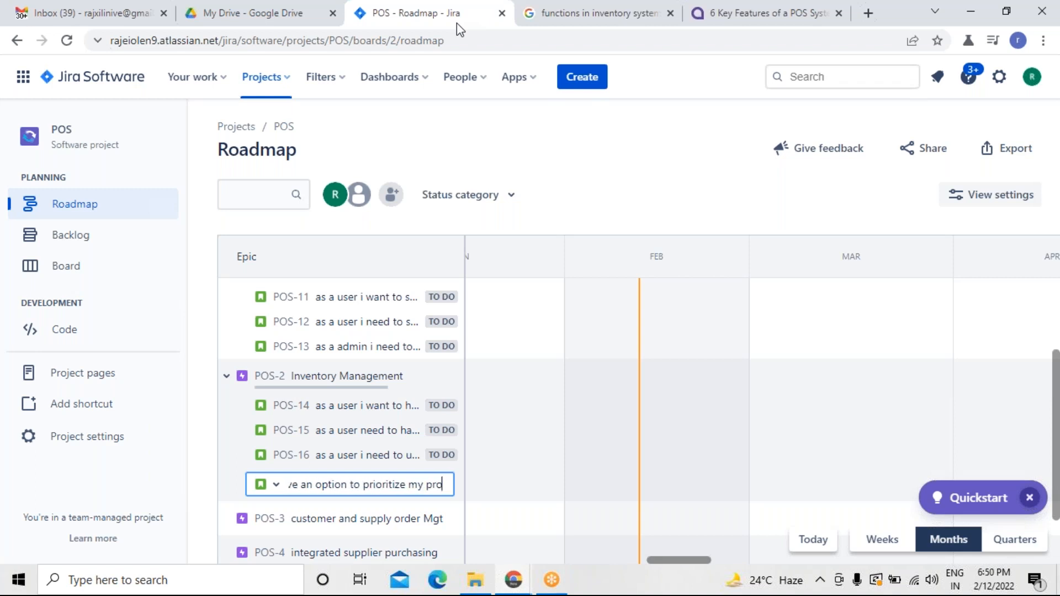
pyautogui.write('uducts')
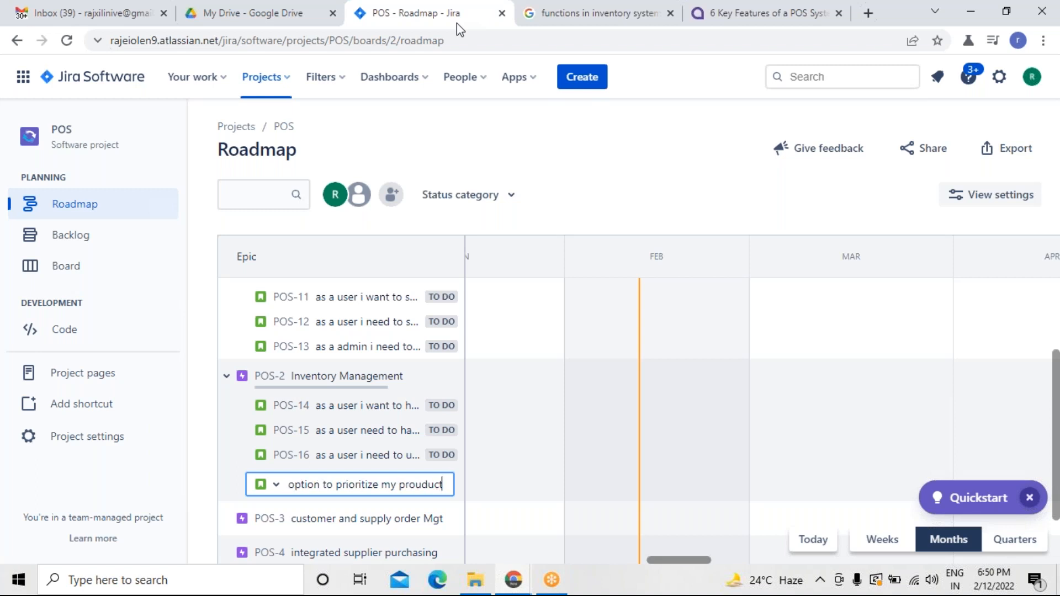
pyautogui.write('ich')
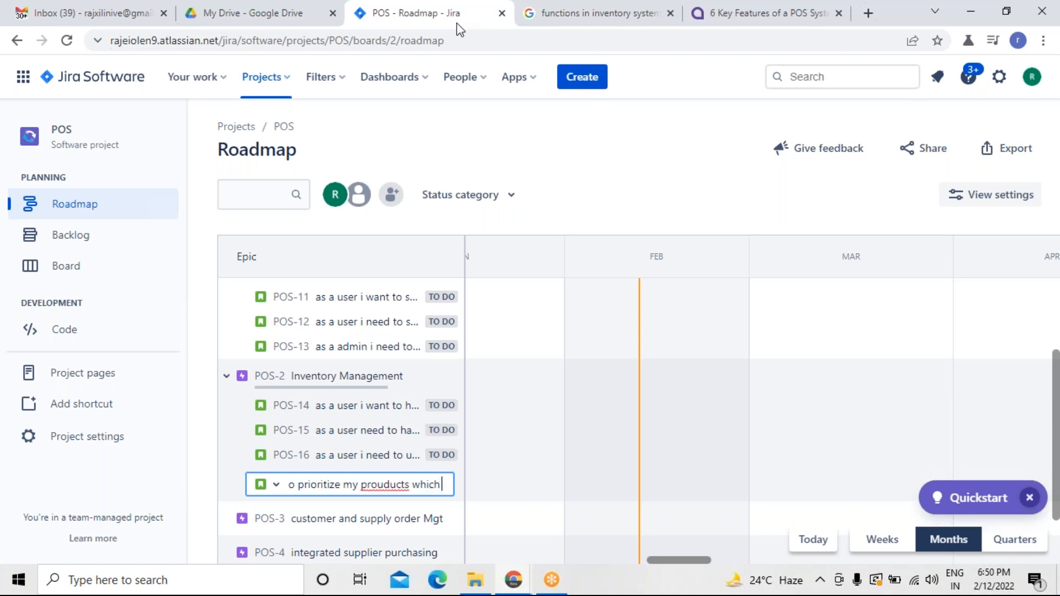
pyautogui.write(' are in the')
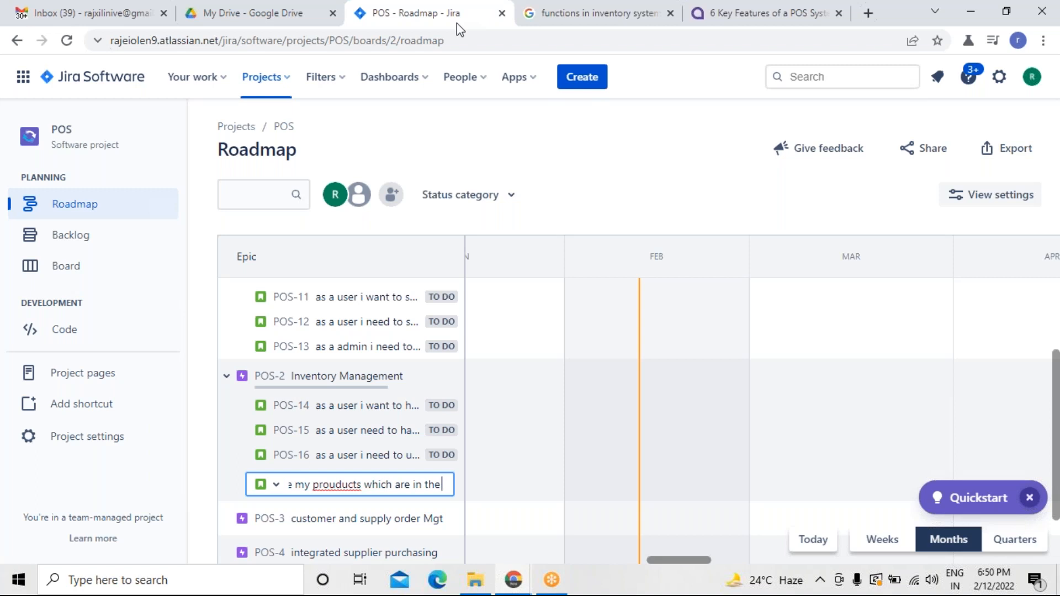
pyautogui.write(' catalogue')
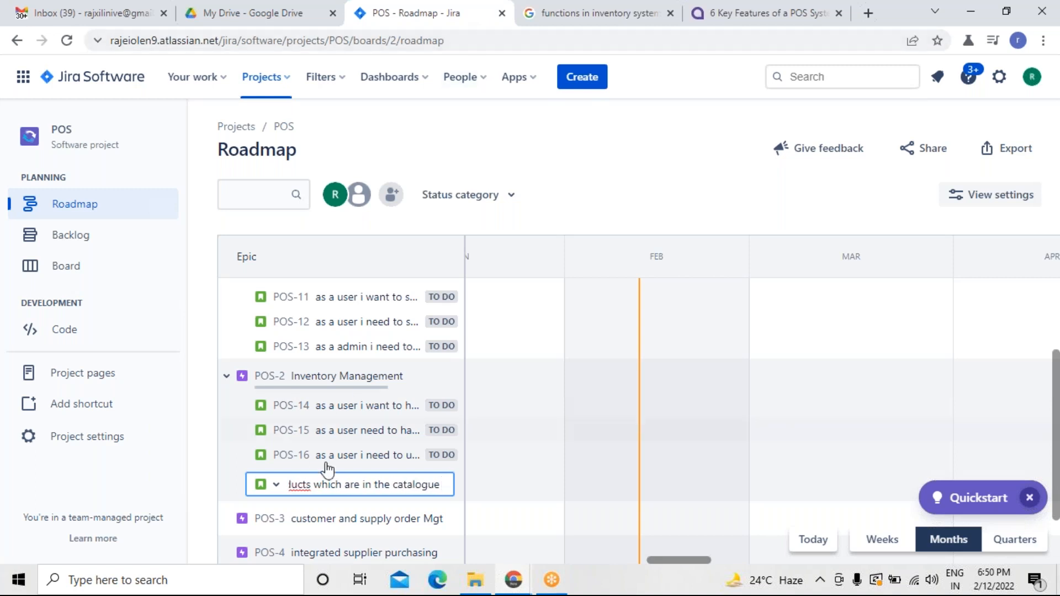
pyautogui.rightClick(295, 485)
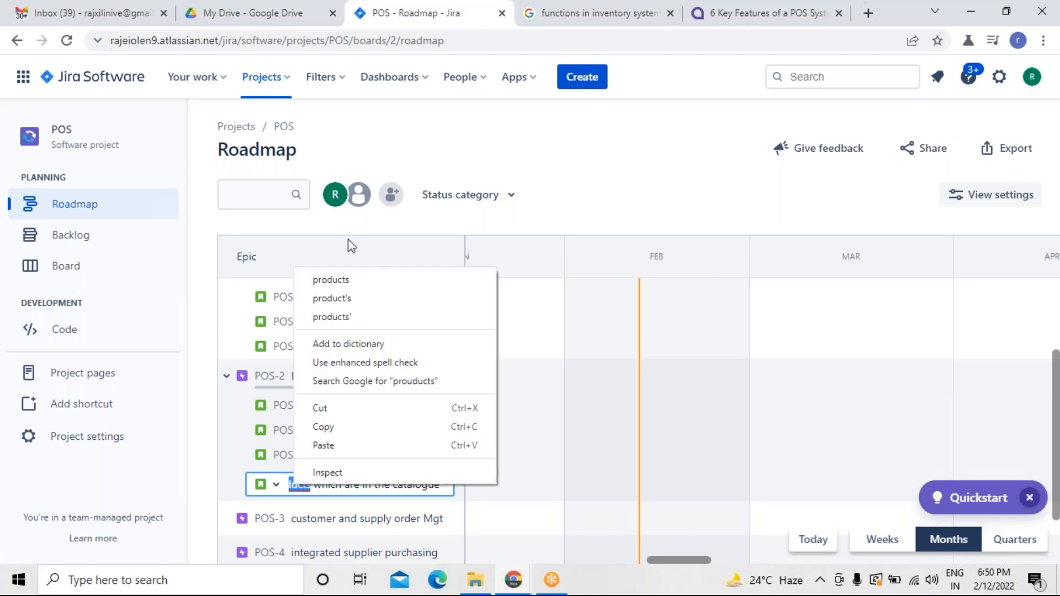
pyautogui.click(331, 279)
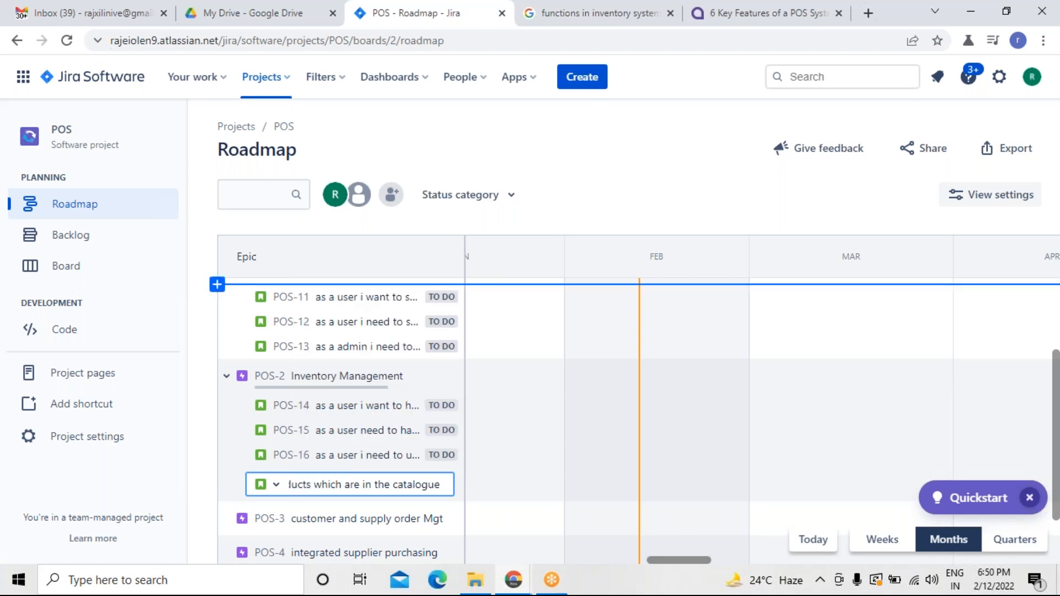
pyautogui.press('Return')
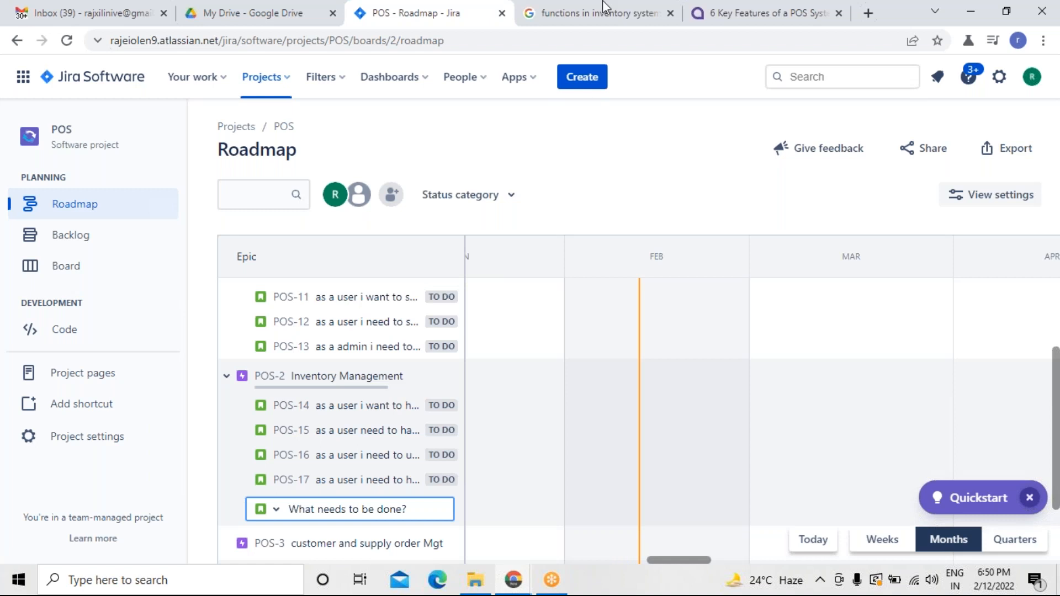
# Review the remaining epics on the roadmap, briefly opening the POS-3 customer and supply order Mgt epic, and the search results.
pyautogui.click(589, 14)
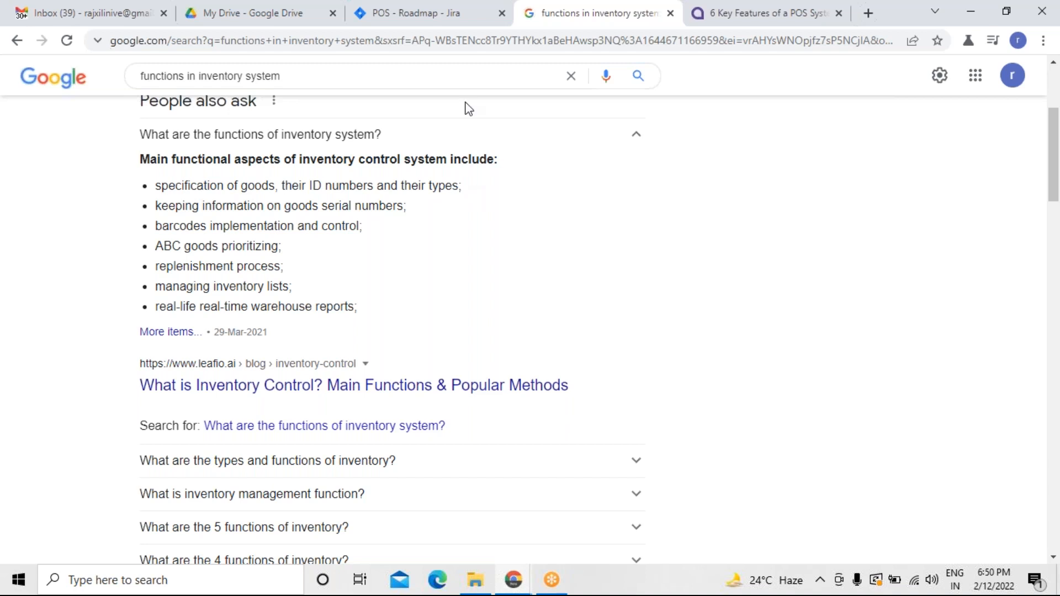
pyautogui.click(483, 18)
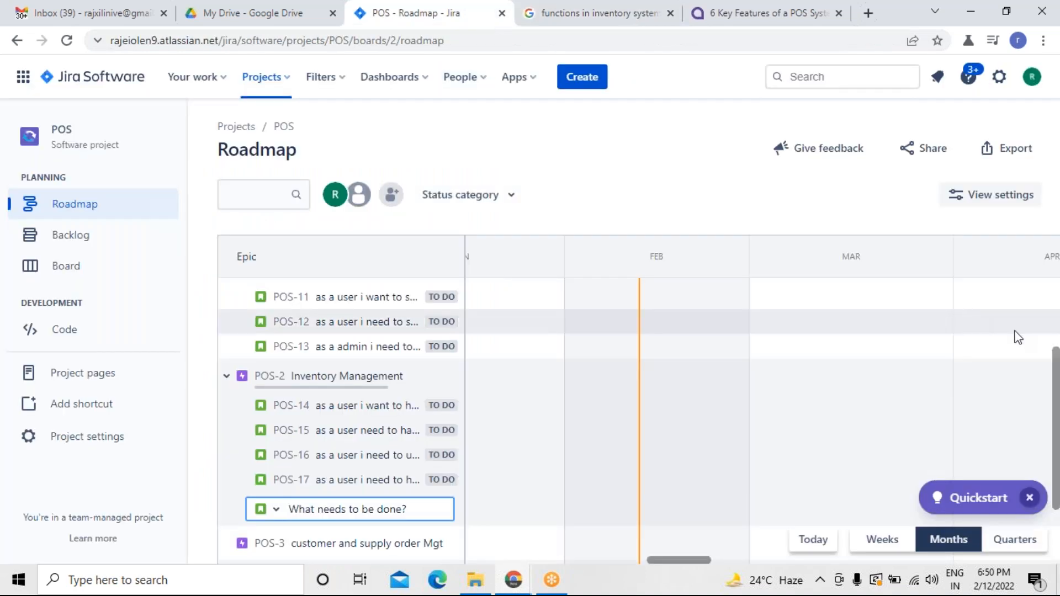
pyautogui.scroll(-1, 1056, 393)
pyautogui.moveTo(1056, 393); pyautogui.dragTo(1055, 420)
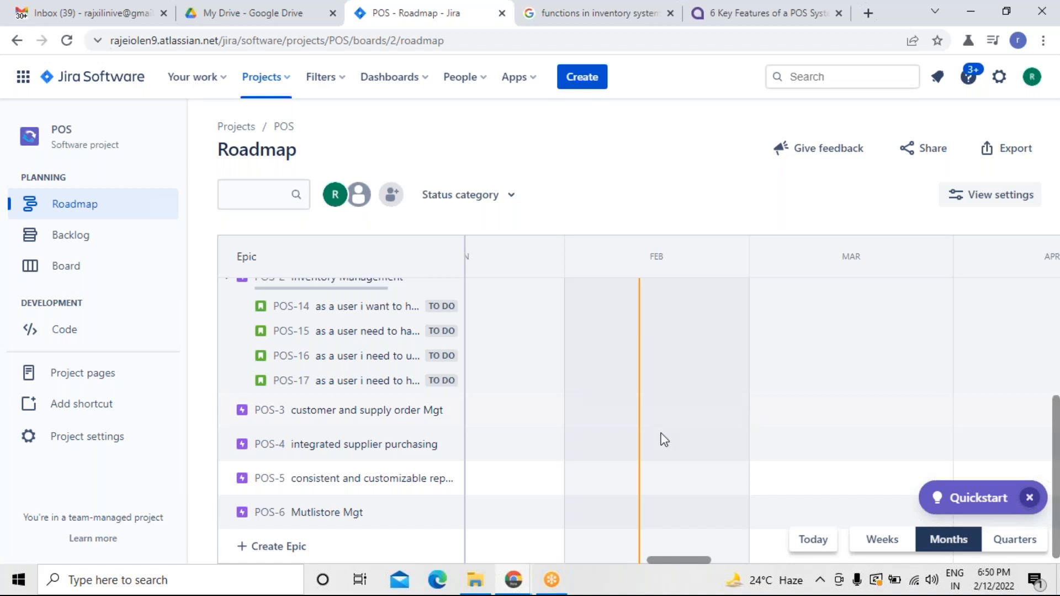
pyautogui.click(368, 417)
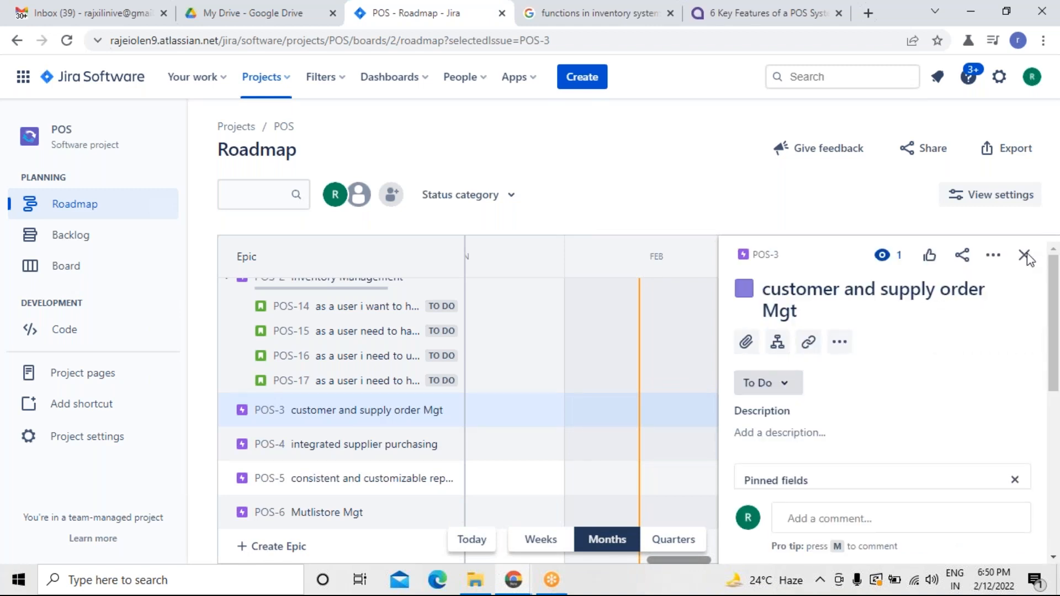
pyautogui.click(1025, 254)
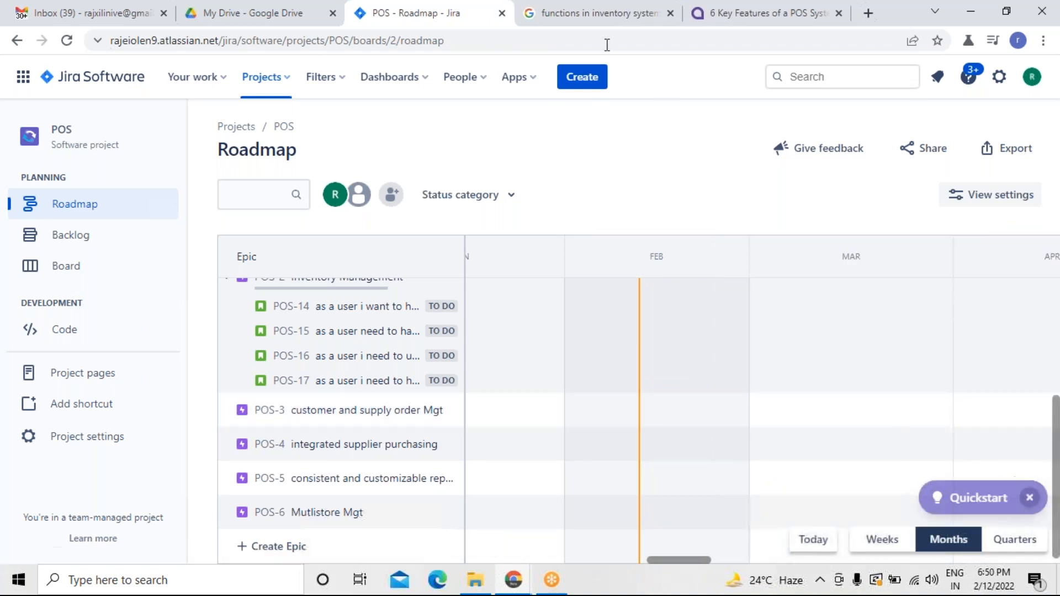
pyautogui.click(601, 22)
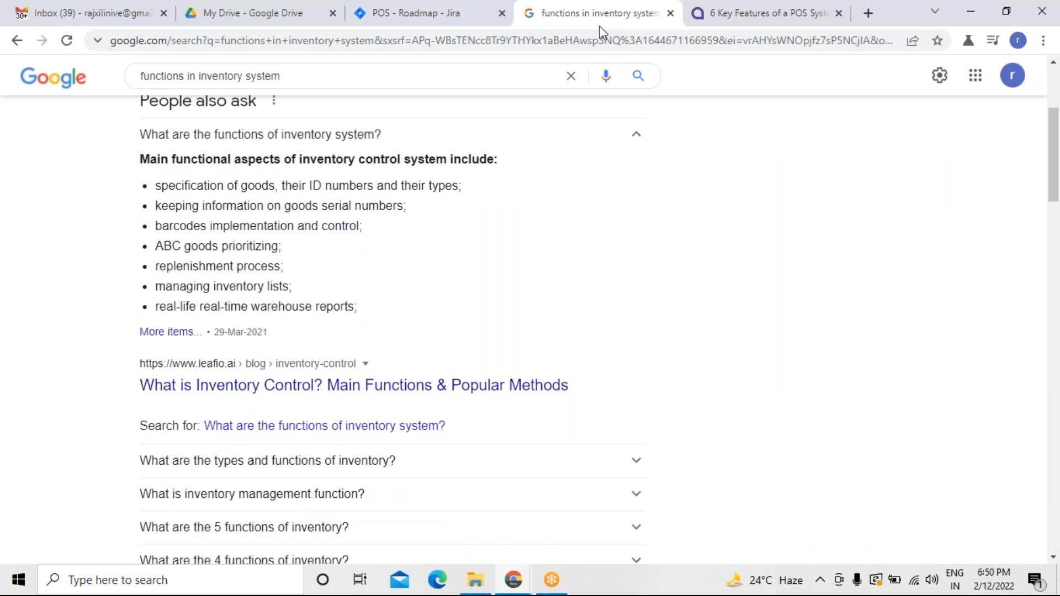
# Search the web for "functions in customer supply and order managemnet".
pyautogui.click(281, 81)
pyautogui.press('BackSpace')
pyautogui.press('BackSpace')
pyautogui.press('BackSpace')
pyautogui.press('BackSpace')
pyautogui.press('BackSpace')
pyautogui.press('BackSpace')
pyautogui.press('BackSpace')
pyautogui.press('BackSpace')
pyautogui.press('BackSpace')
pyautogui.press('BackSpace')
pyautogui.press('BackSpace')
pyautogui.press('BackSpace')
pyautogui.press('BackSpace')
pyautogui.press('BackSpace')
pyautogui.press('BackSpace')
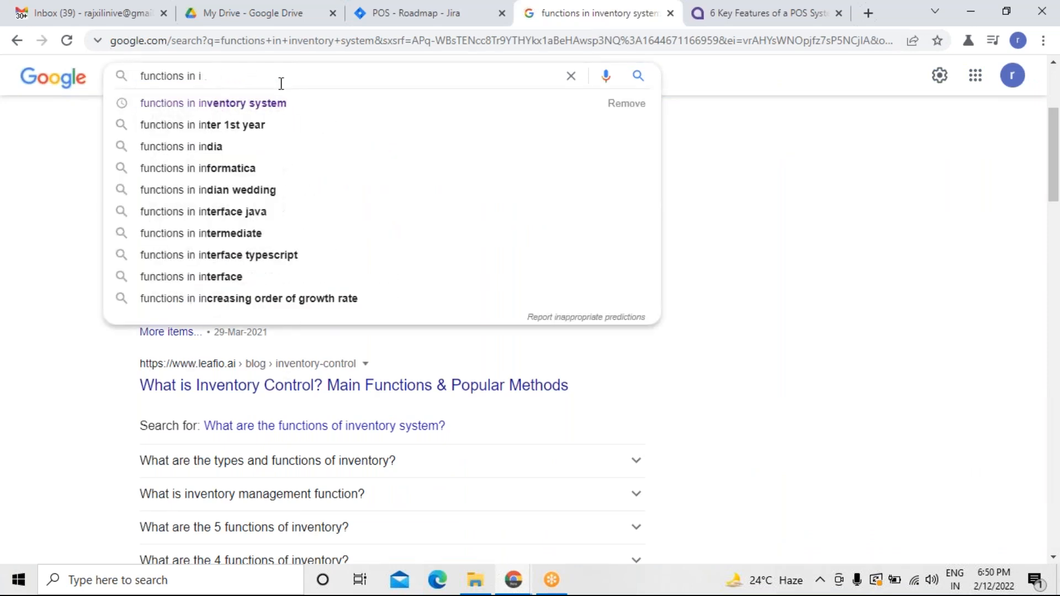
pyautogui.press('BackSpace')
pyautogui.write('custo')
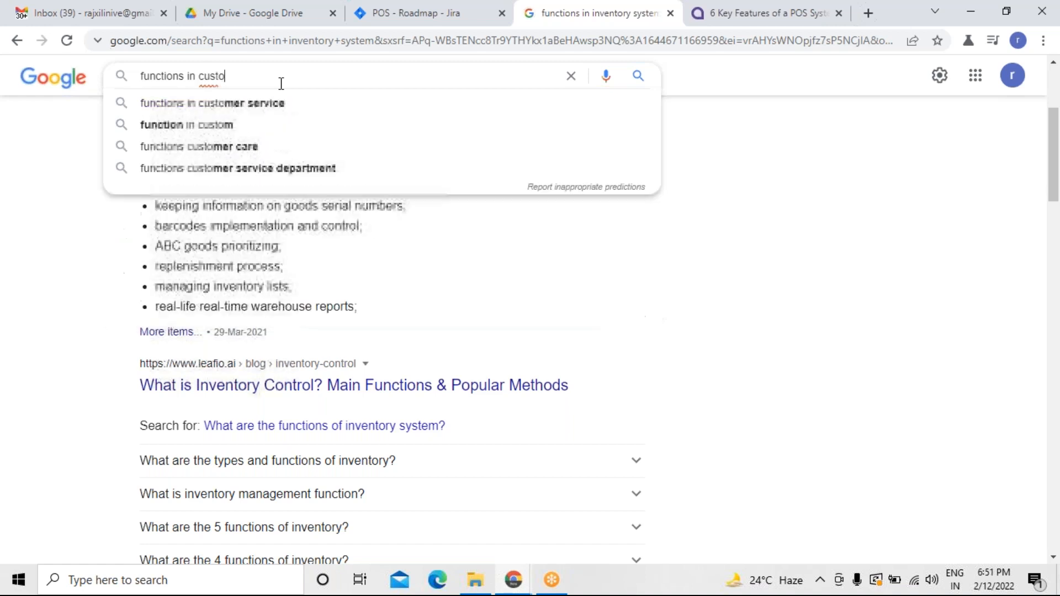
pyautogui.write('er')
pyautogui.press('BackSpace')
pyautogui.press('BackSpace')
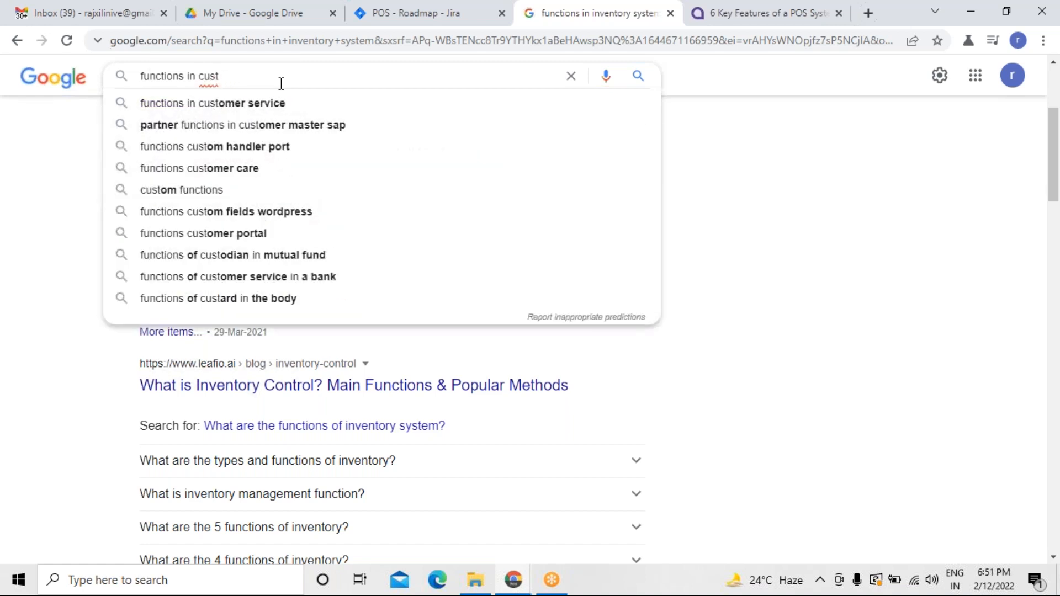
pyautogui.write('omer supply and order managemnet')
pyautogui.press('Return')
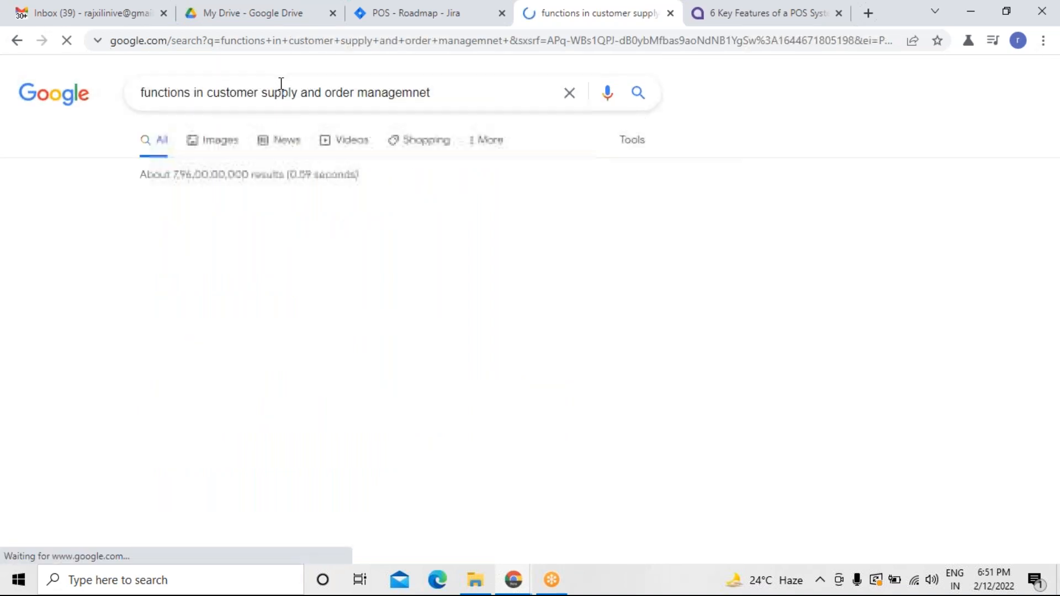
# Examine the search results, expanding the question about the main functions of SCM.
pyautogui.click(533, 207)
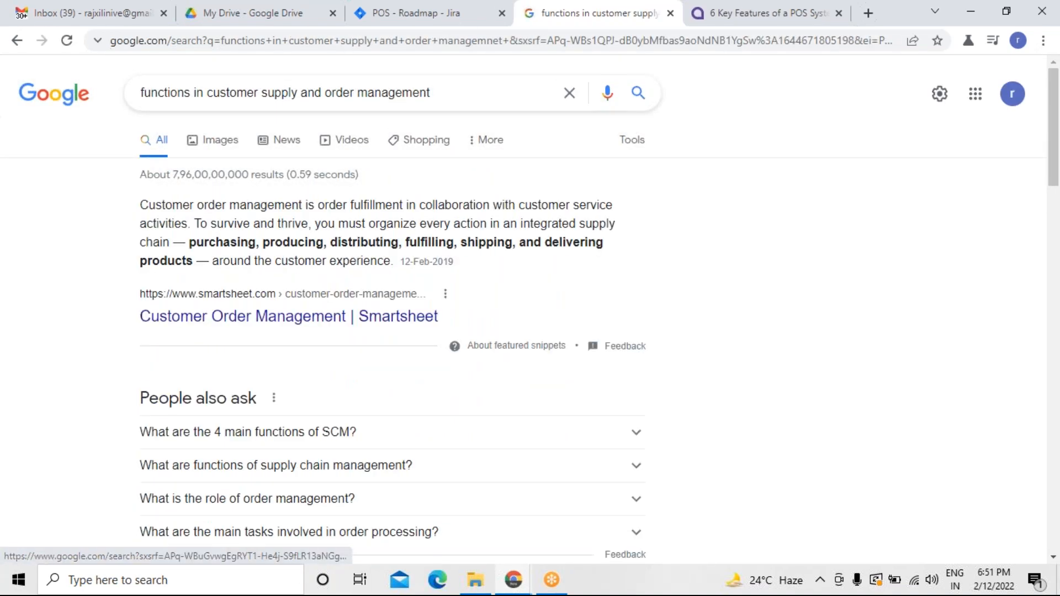
pyautogui.scroll(-2, 643, 309)
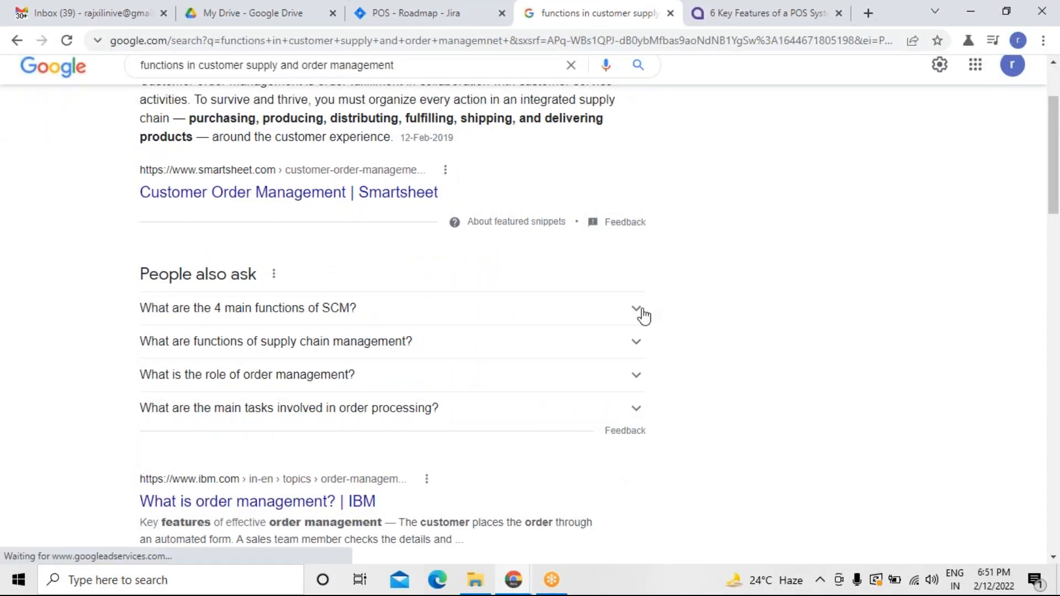
pyautogui.click(642, 312)
pyautogui.scroll(-1, 642, 312)
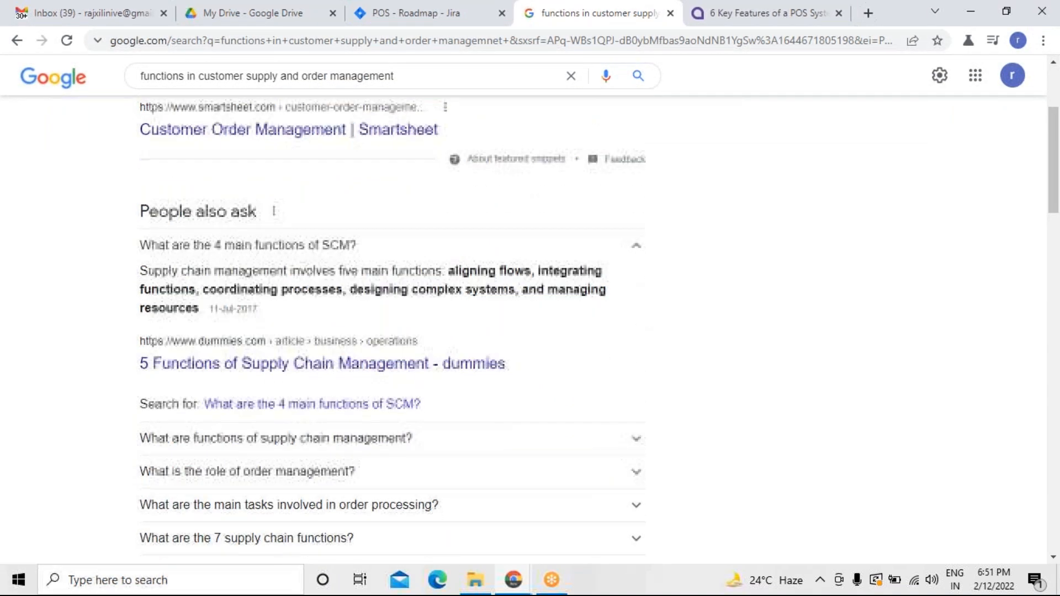
pyautogui.scroll(-1, 642, 312)
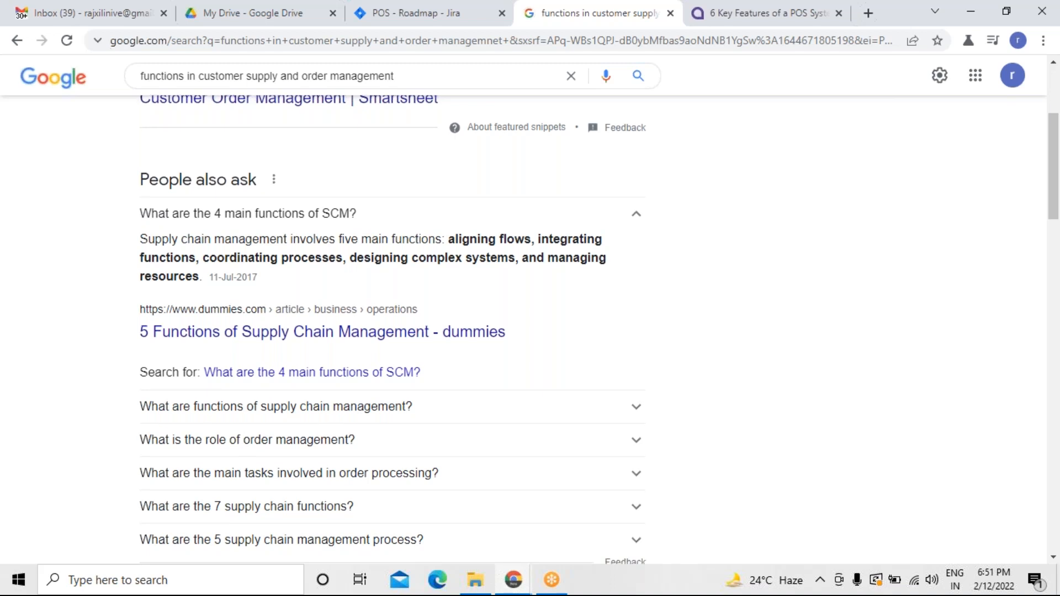
pyautogui.scroll(-1, 598, 330)
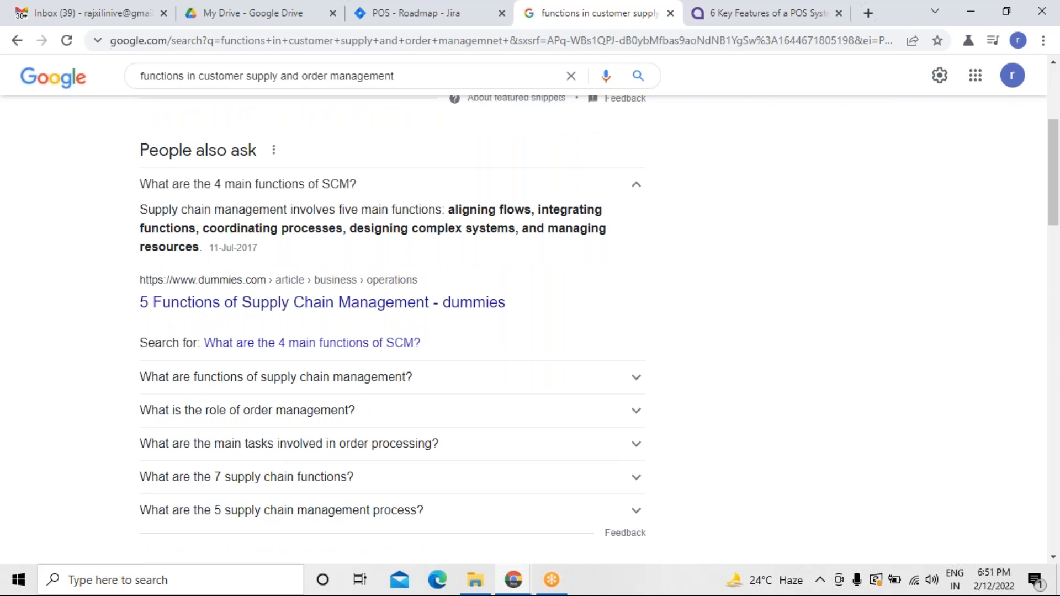
# Add a POS-3 child issue: as a user i want to have an option to align the products so that i can see where ever i want.
pyautogui.click(420, 22)
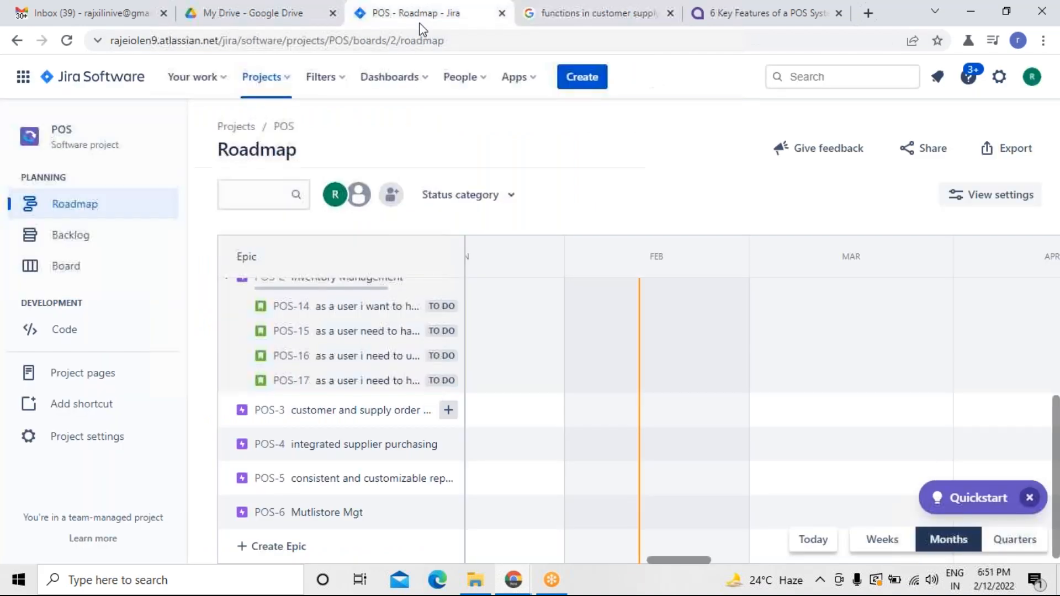
pyautogui.click(448, 411)
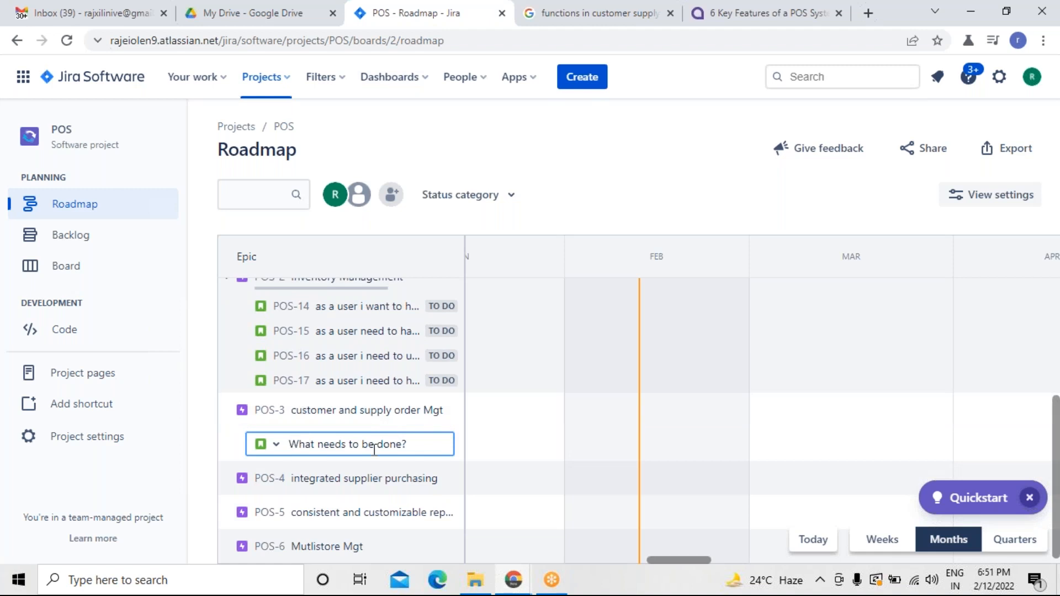
pyautogui.write('as a user i want to have an o')
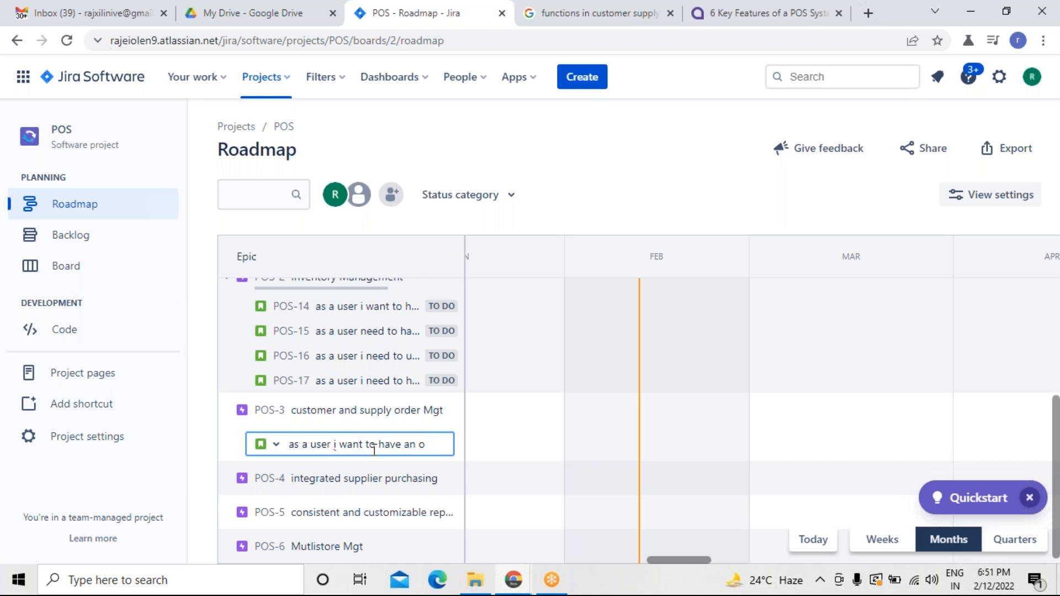
pyautogui.write('tin to')
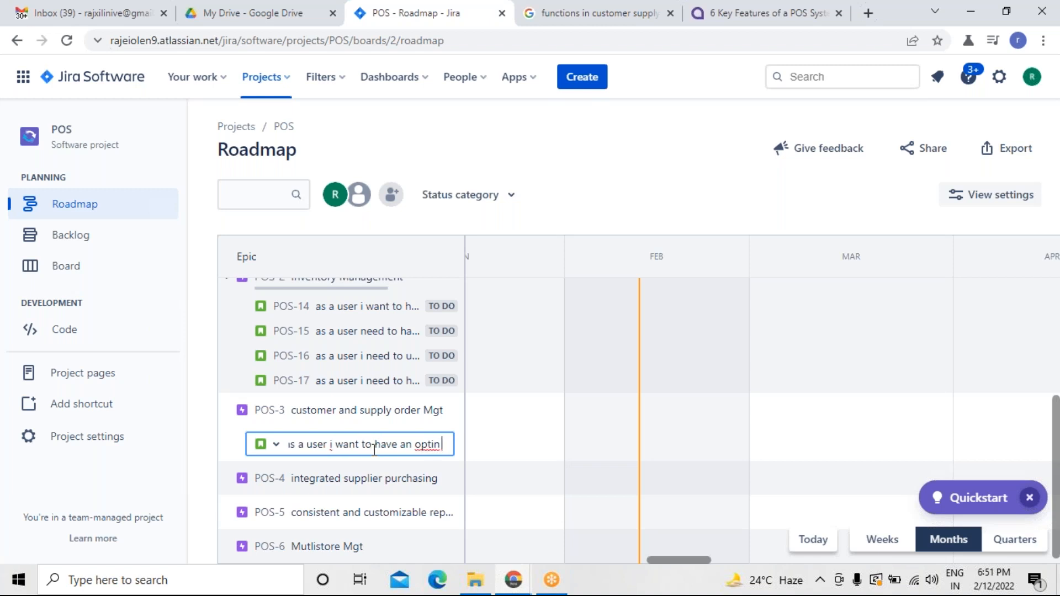
pyautogui.press('BackSpace')
pyautogui.press('BackSpace')
pyautogui.press('BackSpace')
pyautogui.press('BackSpace')
pyautogui.write('on to a')
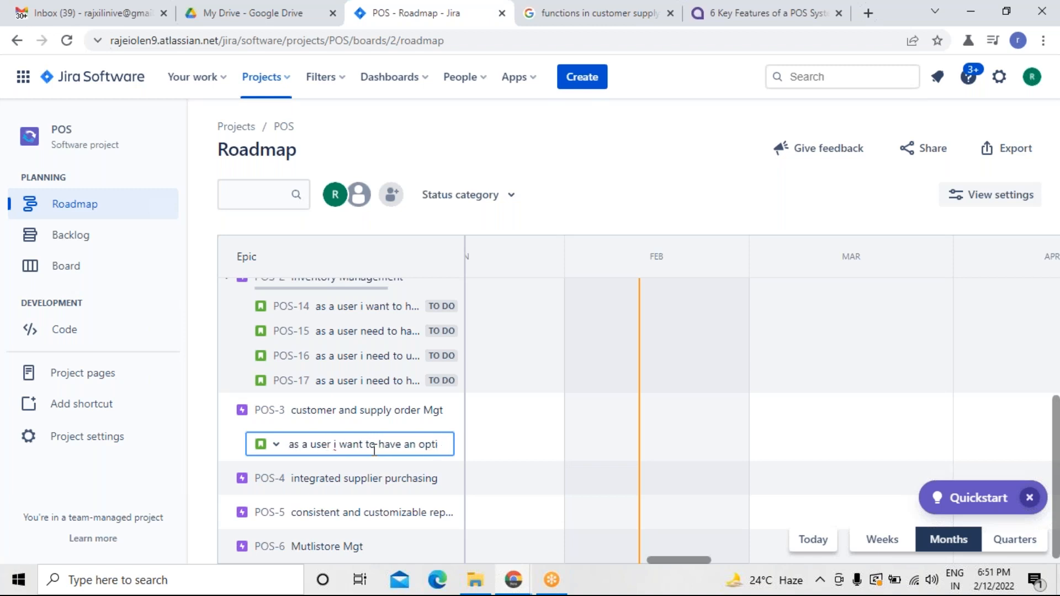
pyautogui.write('lign')
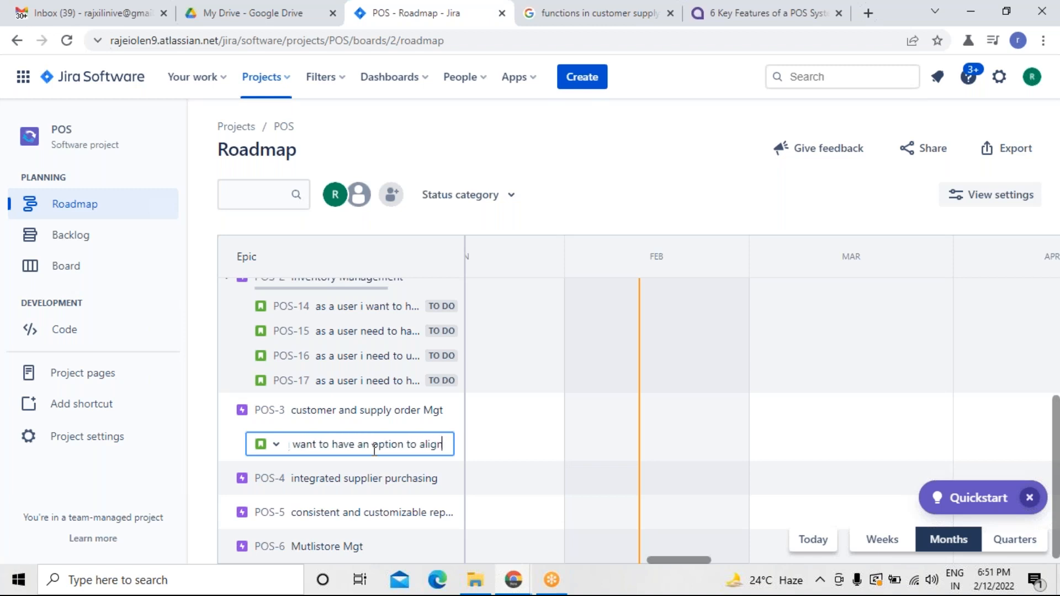
pyautogui.write(' the produc')
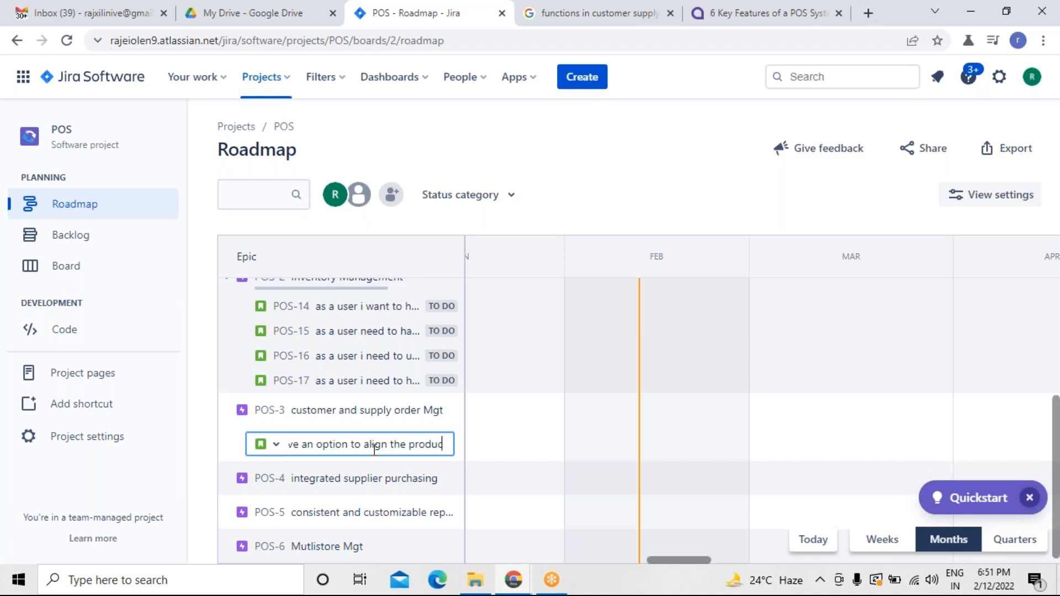
pyautogui.write('ts so')
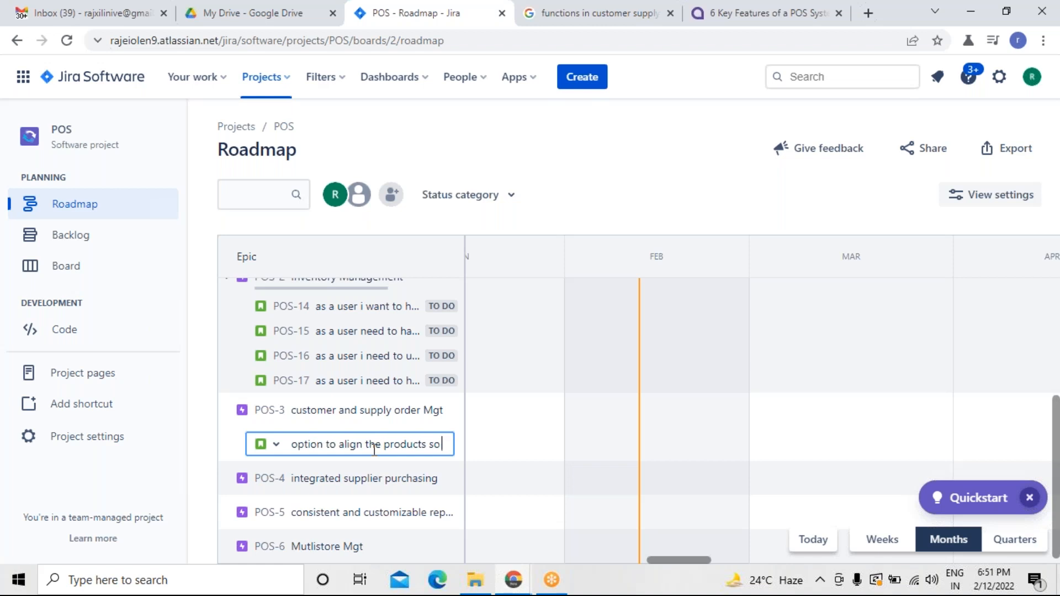
pyautogui.write(' that i can')
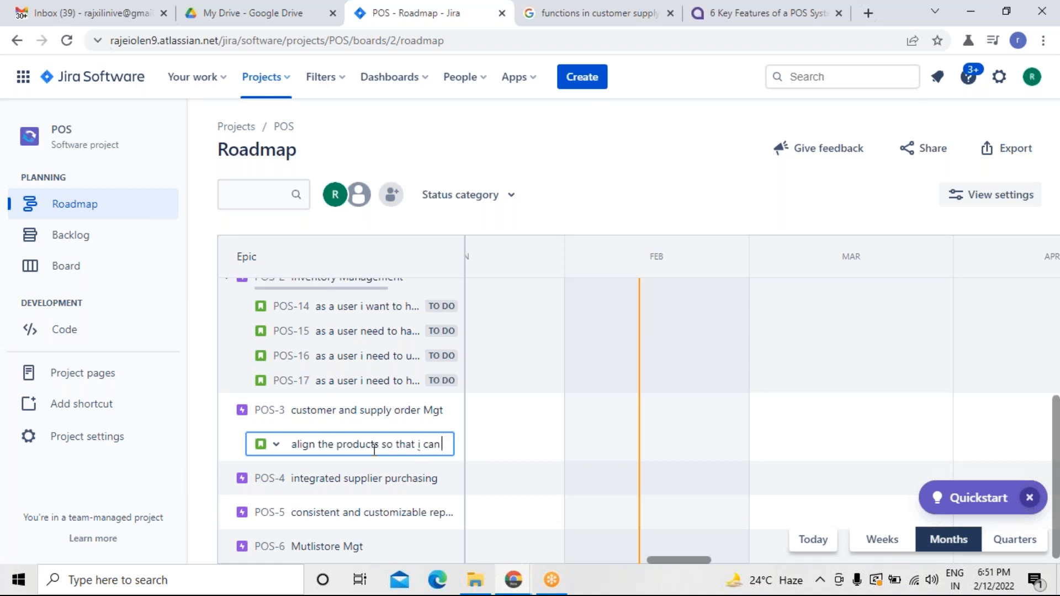
pyautogui.write(' see')
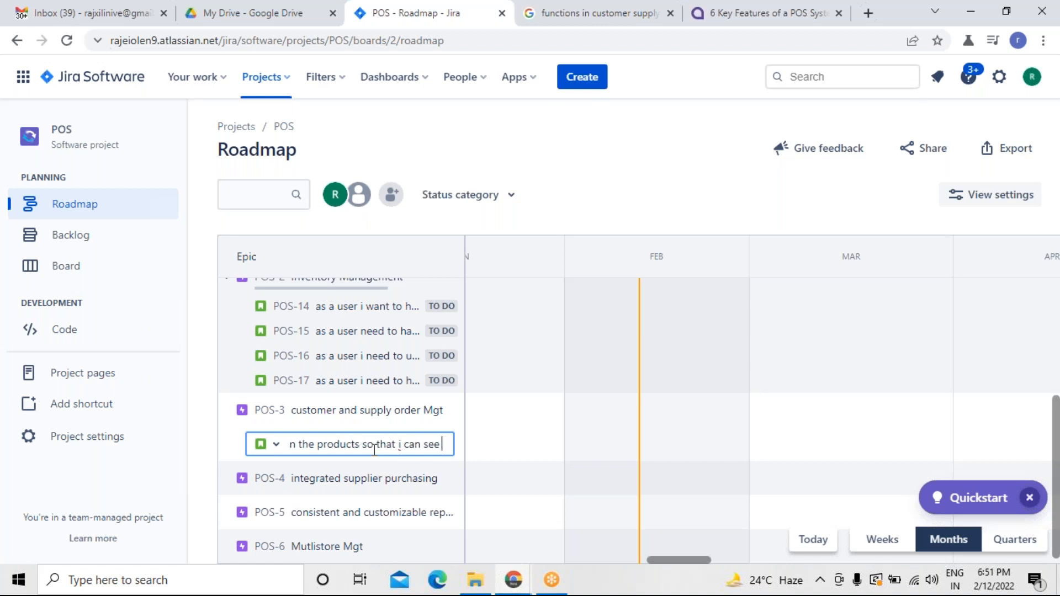
pyautogui.write(' where ever')
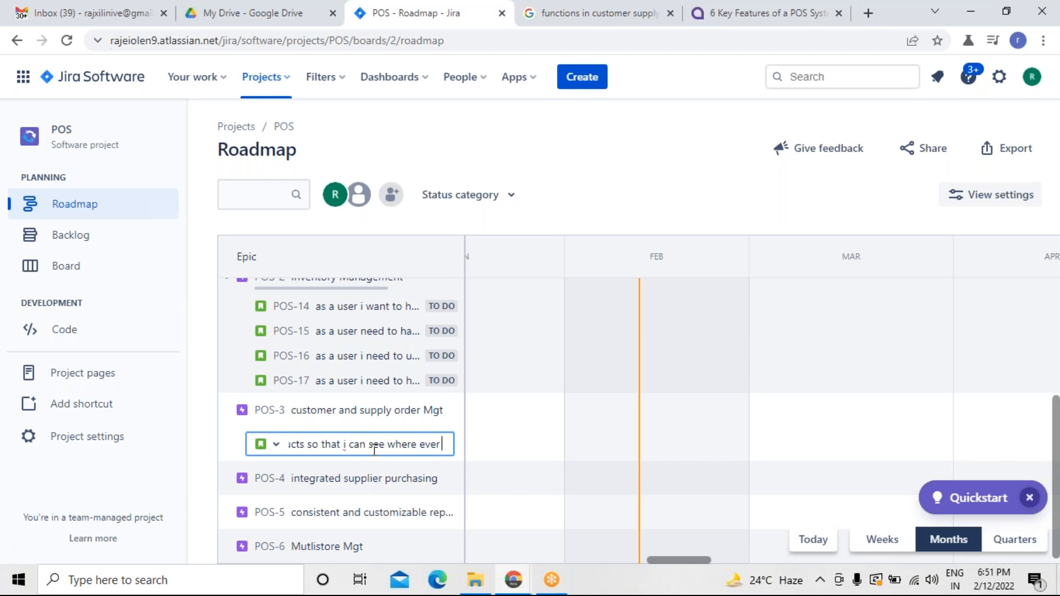
pyautogui.write(' i want')
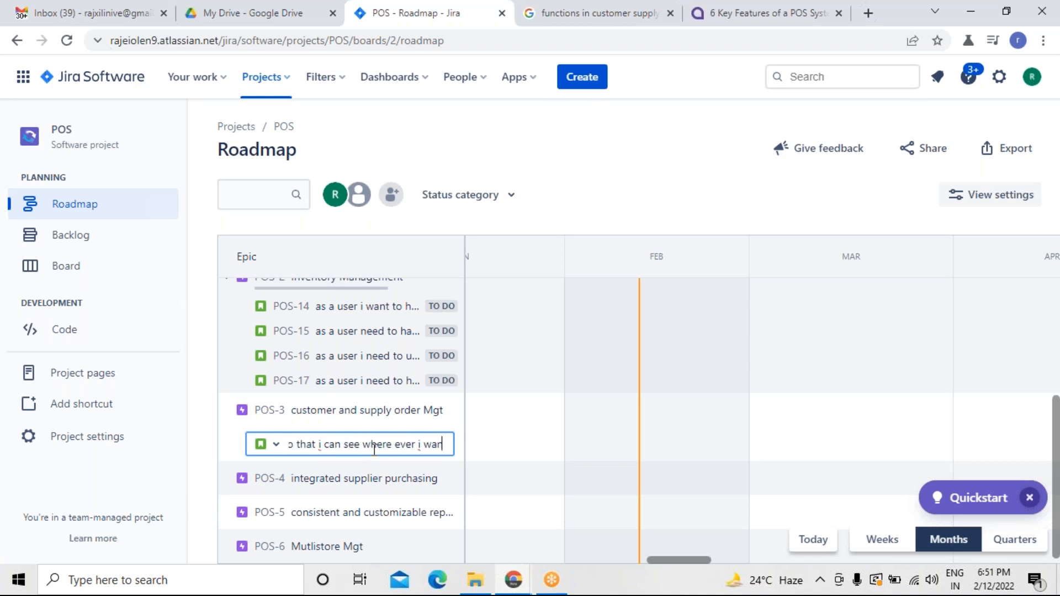
pyautogui.press('Return')
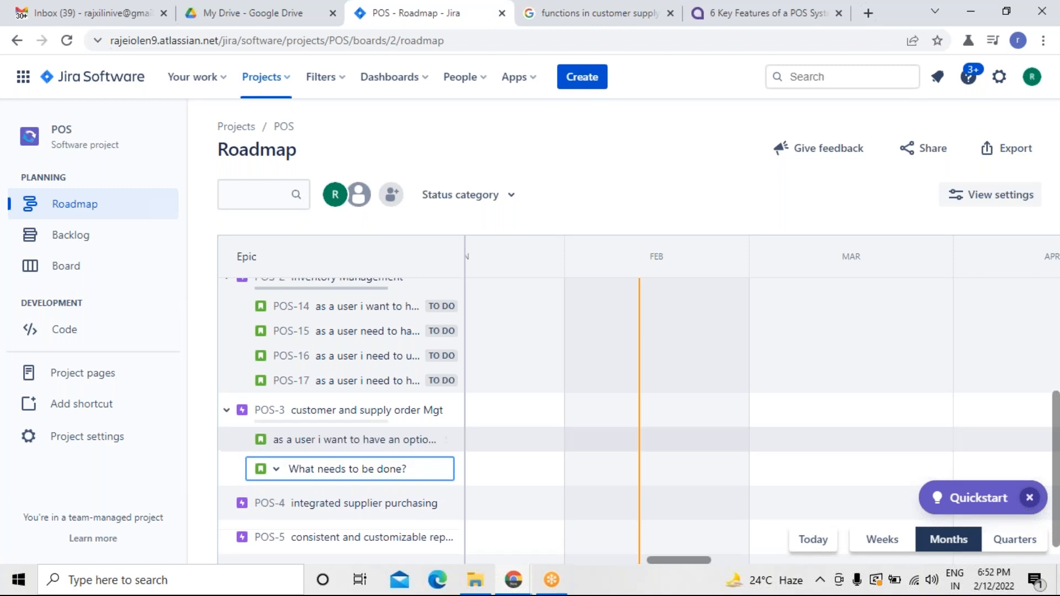
# Add another POS-3 child issue: as a admin i need to integrate multiple functions to have a better performance.
pyautogui.click(626, 16)
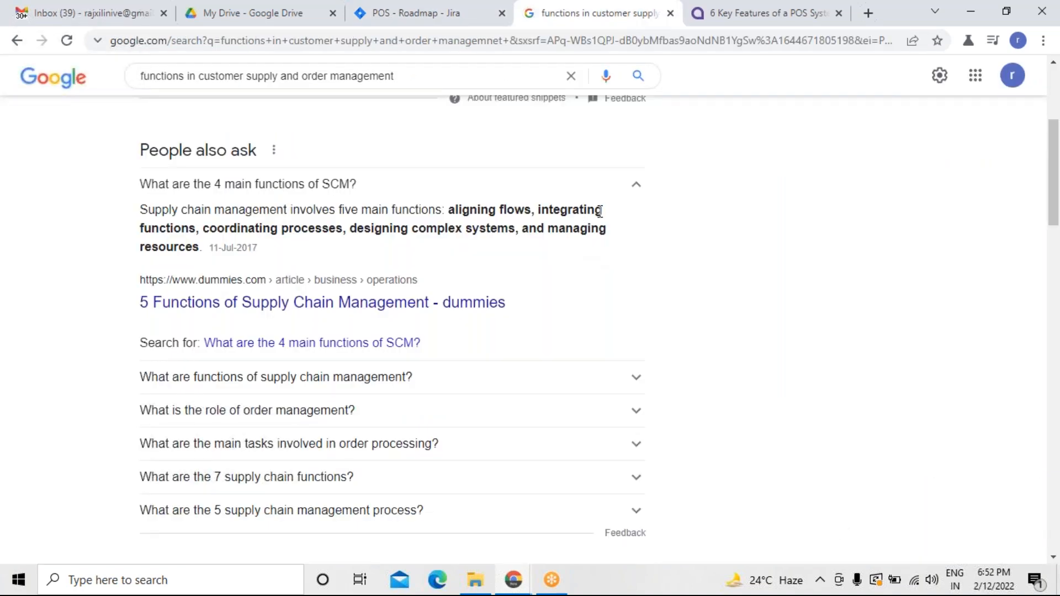
pyautogui.click(465, 20)
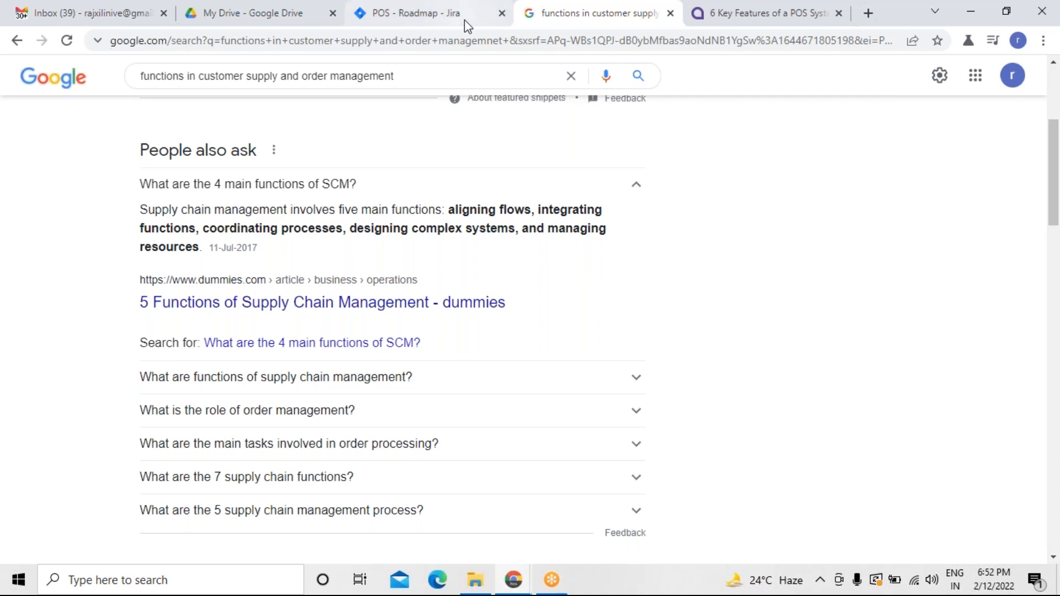
pyautogui.write('as a us')
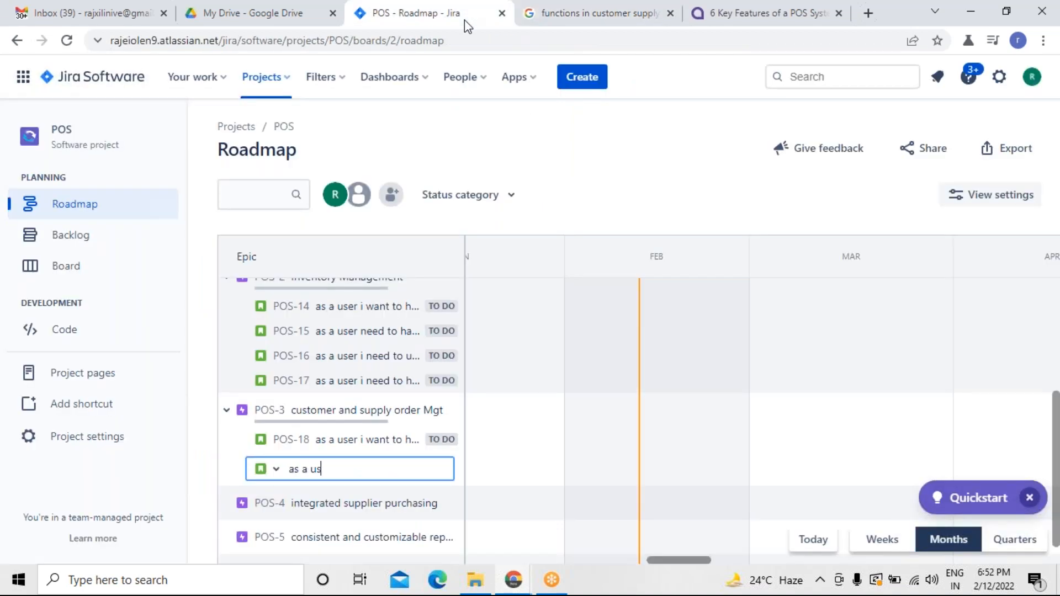
pyautogui.press('BackSpace')
pyautogui.write('admin i need hae')
pyautogui.press('BackSpace')
pyautogui.write('to integrate multiple fcuntion')
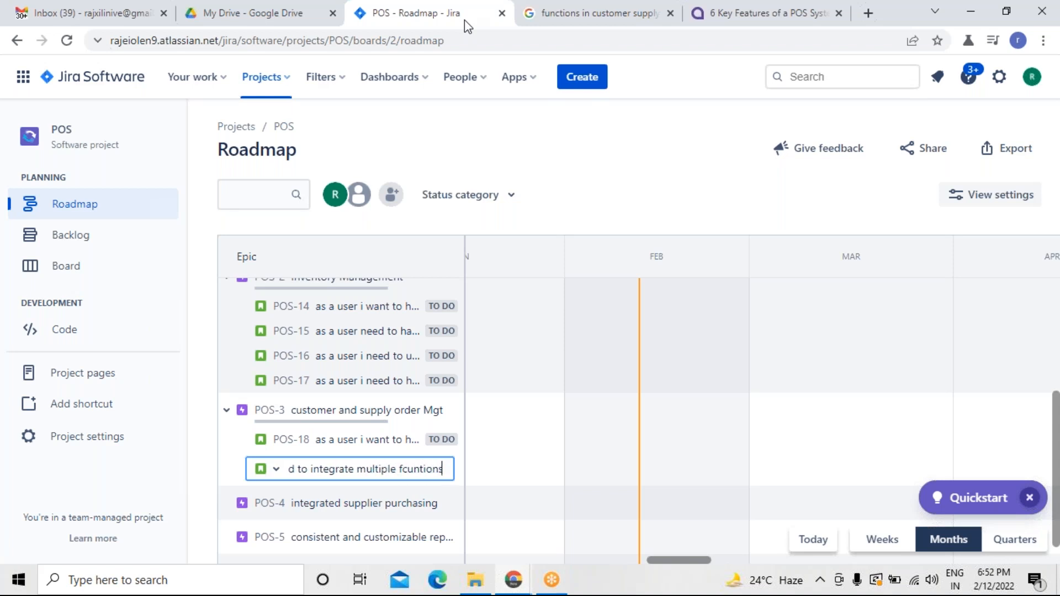
pyautogui.press('BackSpace')
pyautogui.press('BackSpace')
pyautogui.press('BackSpace')
pyautogui.press('BackSpace')
pyautogui.press('BackSpace')
pyautogui.press('BackSpace')
pyautogui.press('BackSpace')
pyautogui.write('unctions to have a be')
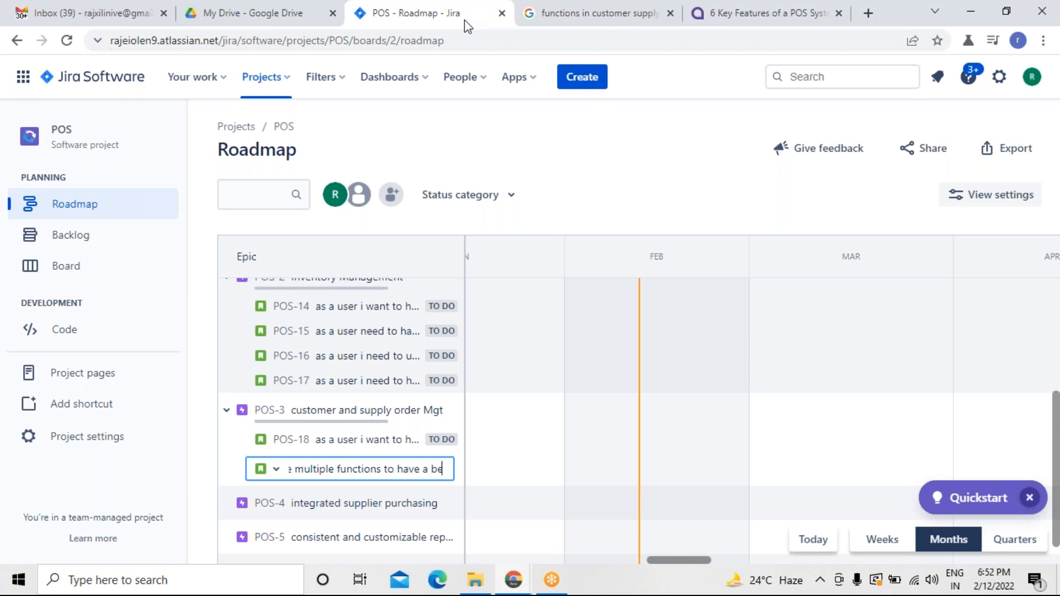
pyautogui.write('tter performance')
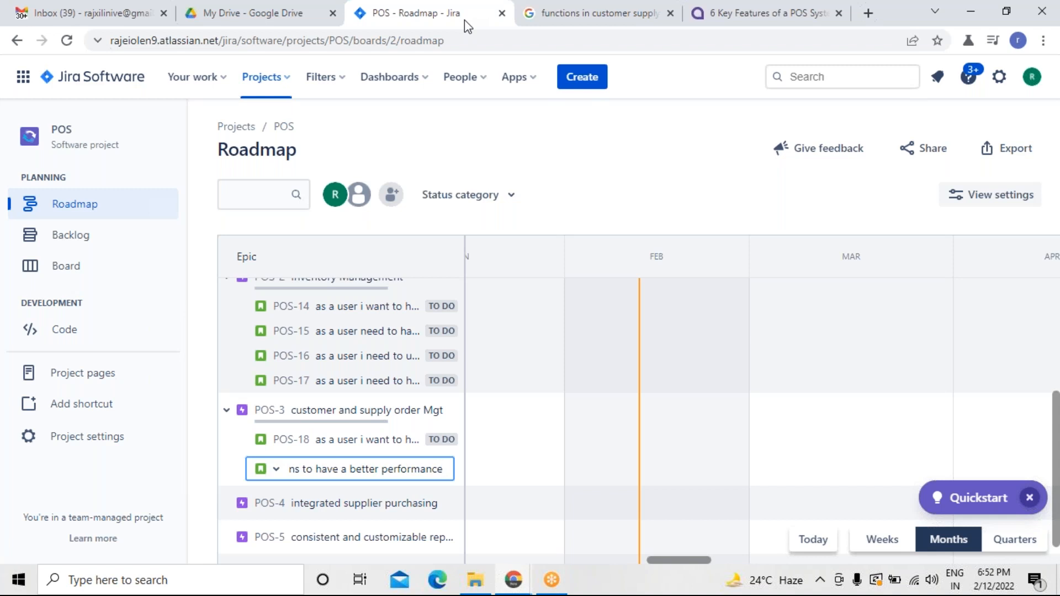
pyautogui.press('Return')
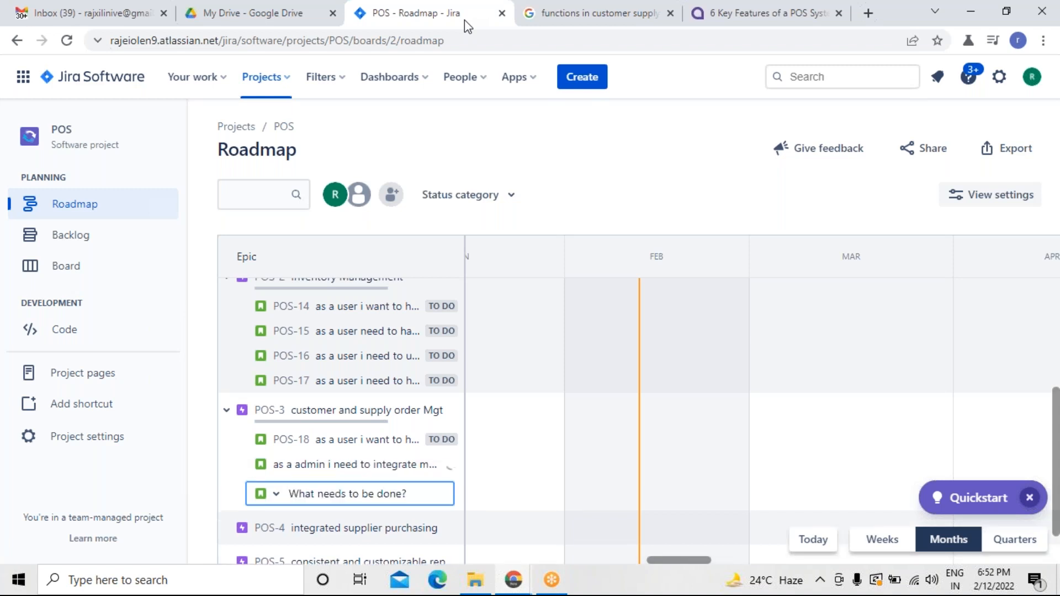
# Add another POS-3 child issue: as a admin i need to have a control to that i can coordinate the processes.
pyautogui.click(545, 27)
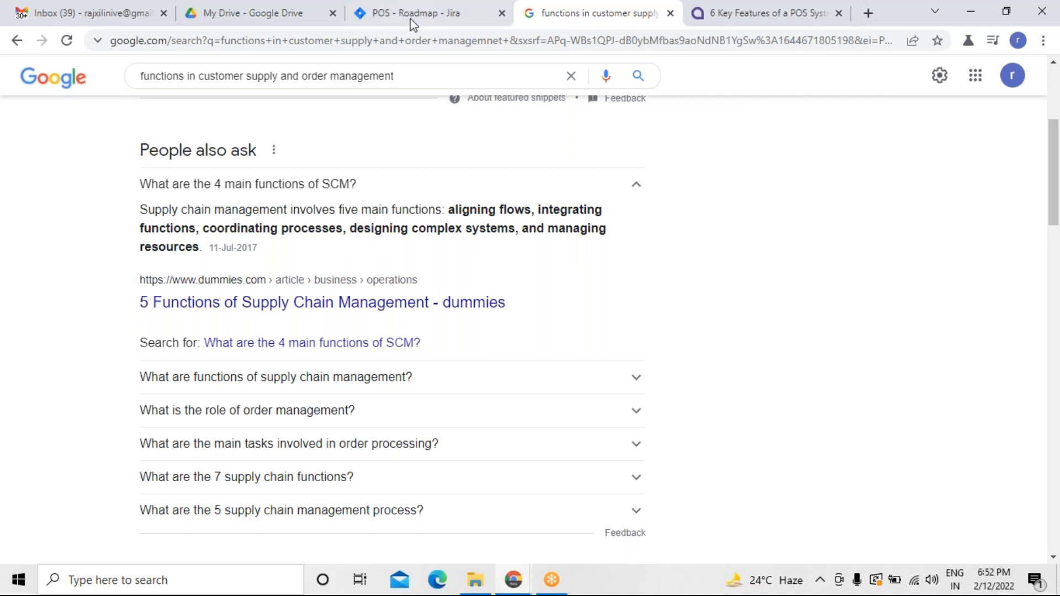
pyautogui.click(436, 22)
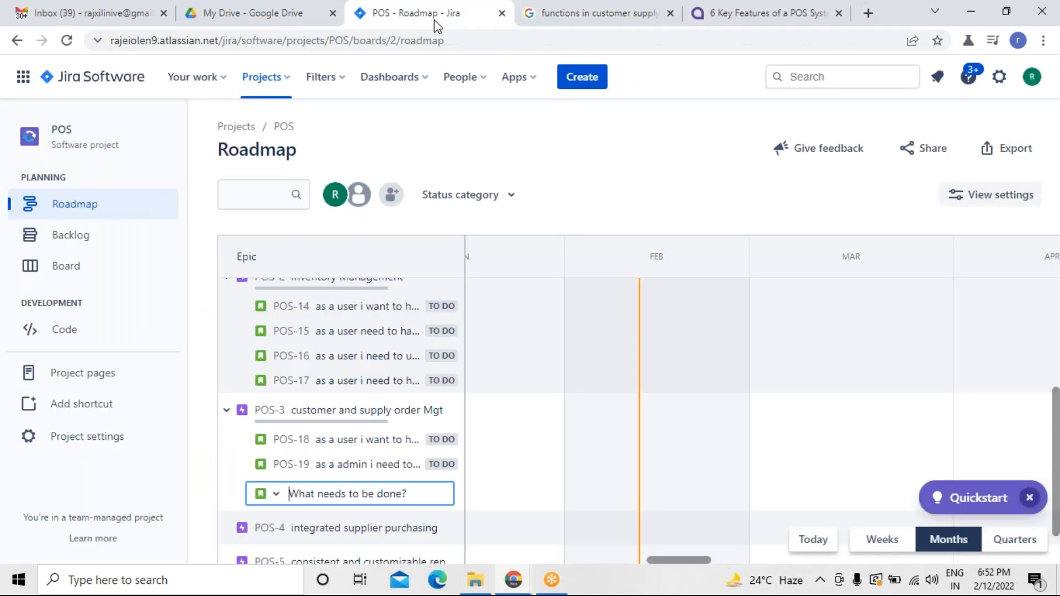
pyautogui.write('as a use')
pyautogui.press('BackSpace')
pyautogui.press('BackSpace')
pyautogui.press('BackSpace')
pyautogui.write('amin')
pyautogui.press('BackSpace')
pyautogui.press('BackSpace')
pyautogui.press('BackSpace')
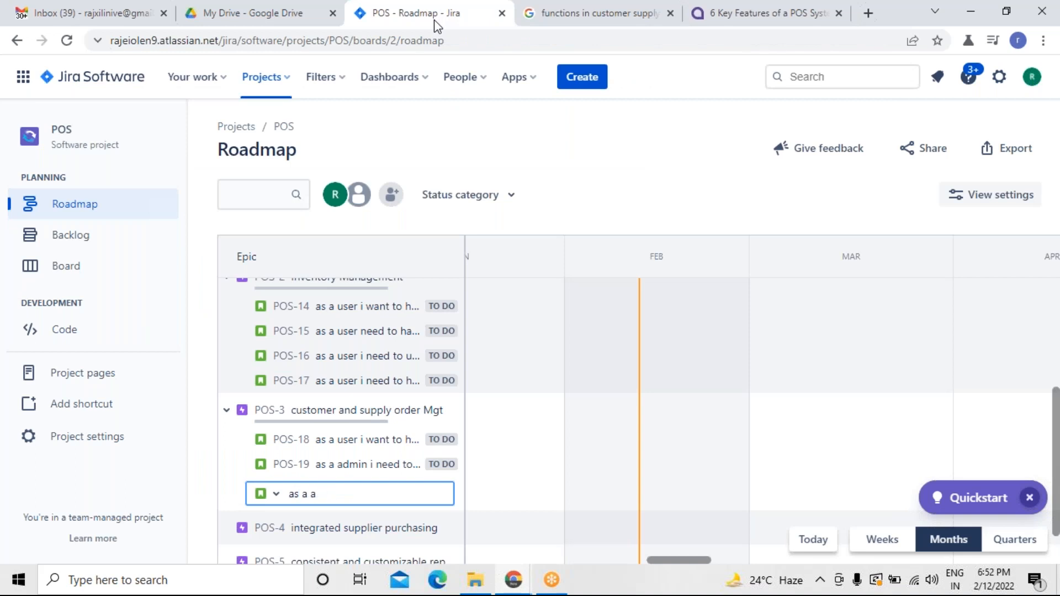
pyautogui.write('dmin i need to hav')
pyautogui.press('BackSpace')
pyautogui.write('e a contol')
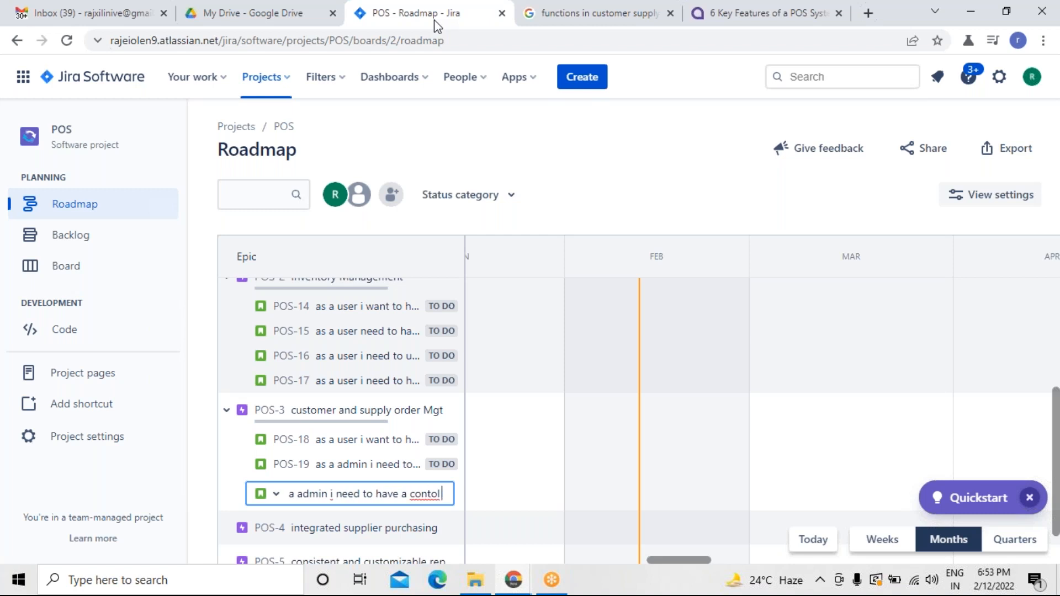
pyautogui.press('BackSpace')
pyautogui.press('BackSpace')
pyautogui.write('r')
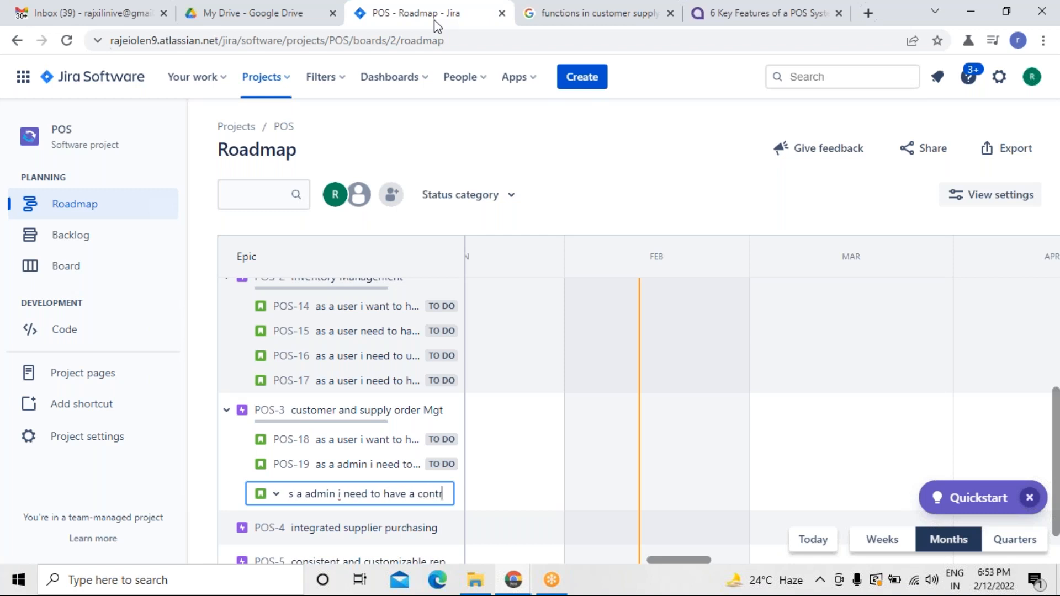
pyautogui.write('ol to th')
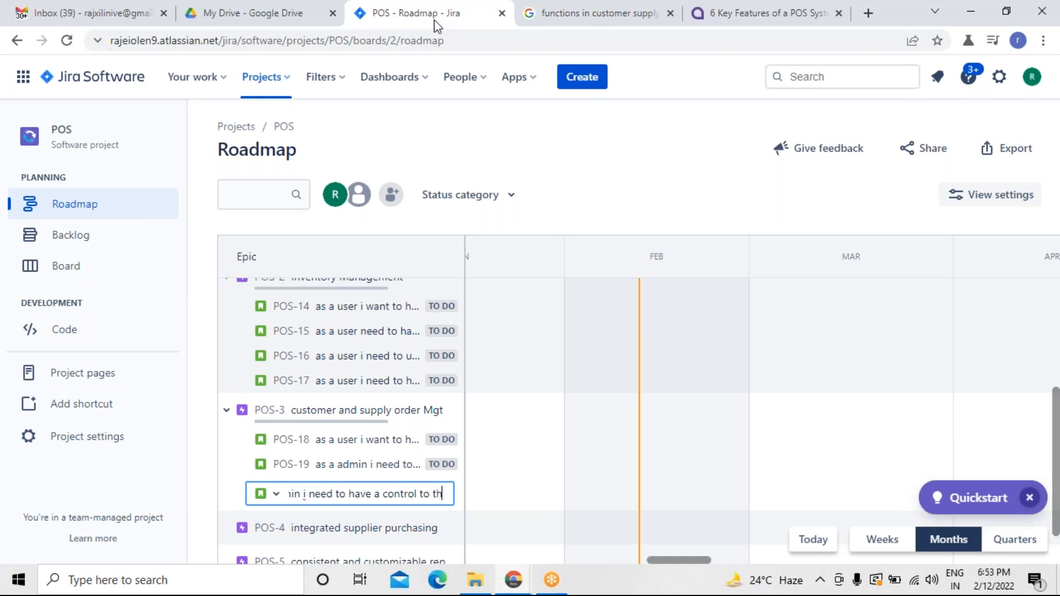
pyautogui.write('at ic')
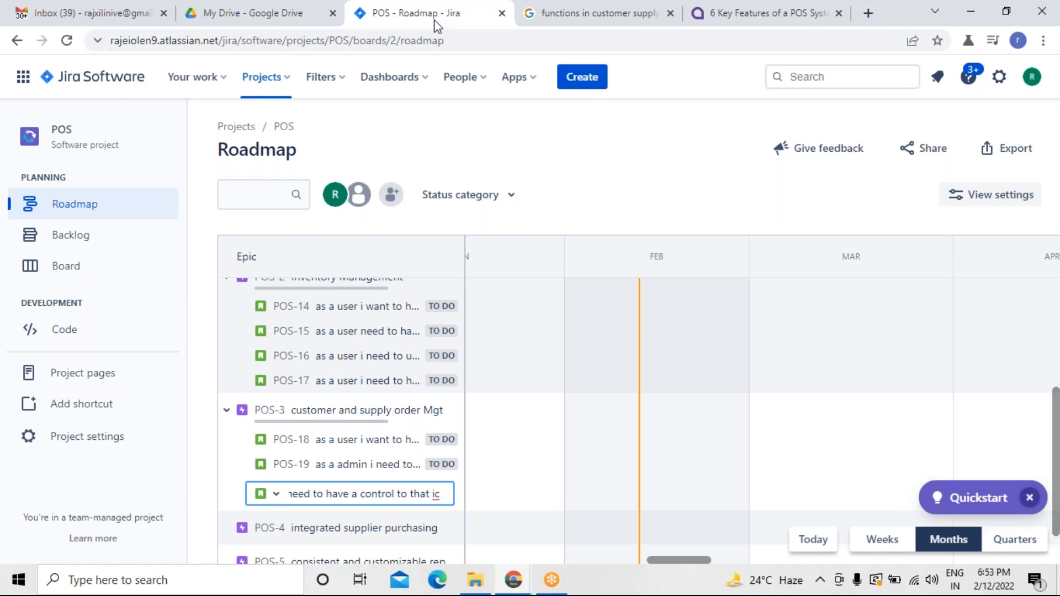
pyautogui.press('BackSpace')
pyautogui.write('can')
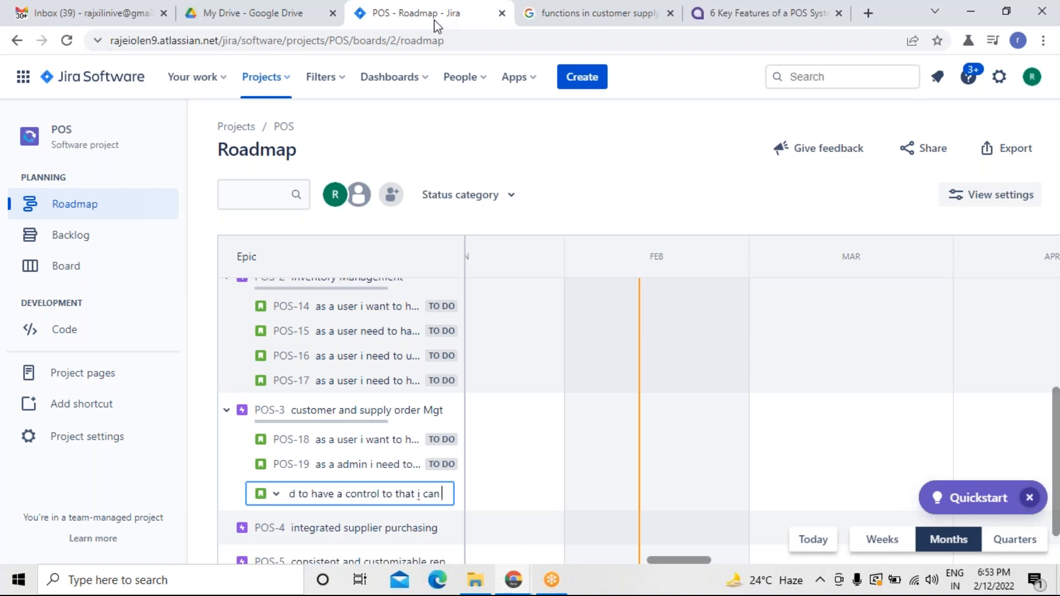
pyautogui.write(' coori')
pyautogui.press('BackSpace')
pyautogui.press('BackSpace')
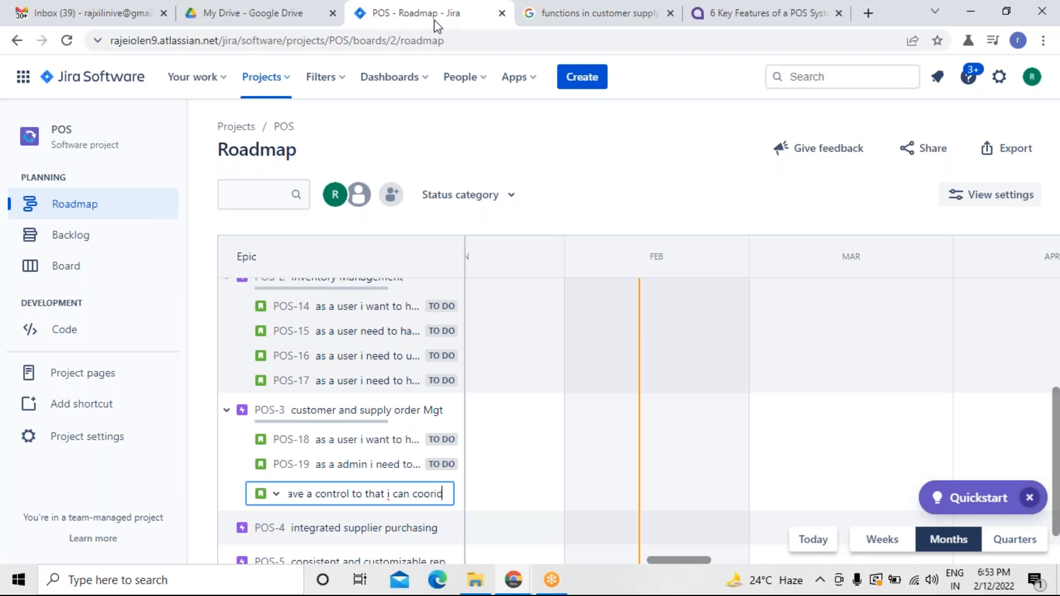
pyautogui.write('dinate the processes')
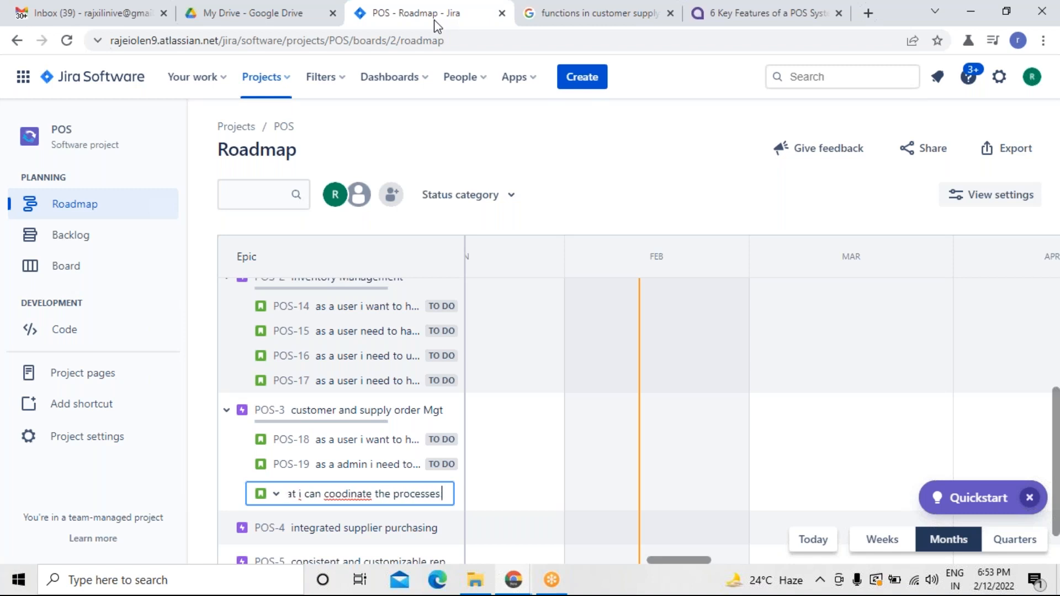
pyautogui.rightClick(342, 493)
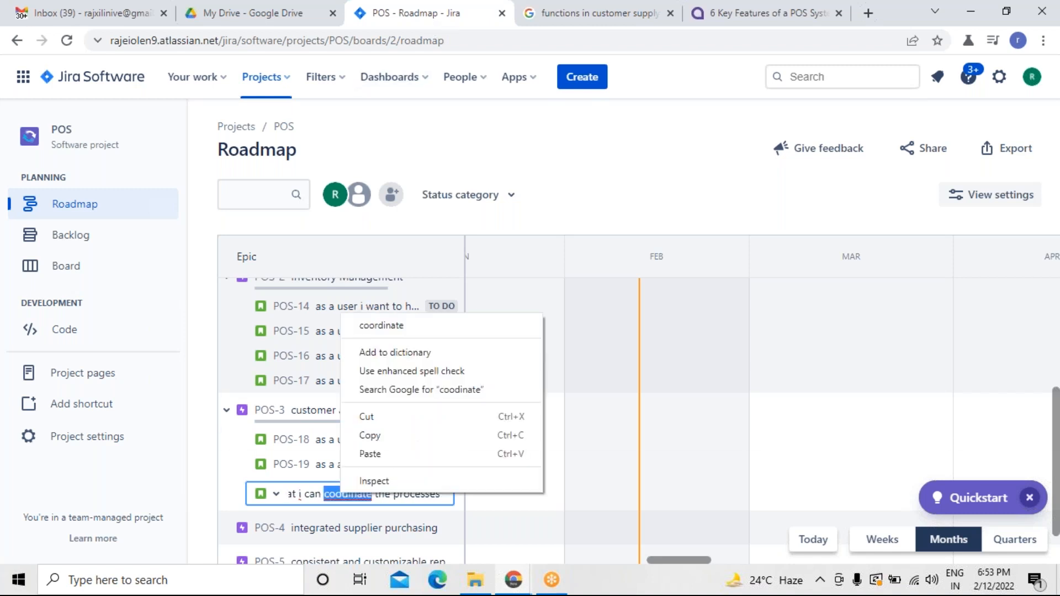
pyautogui.click(391, 324)
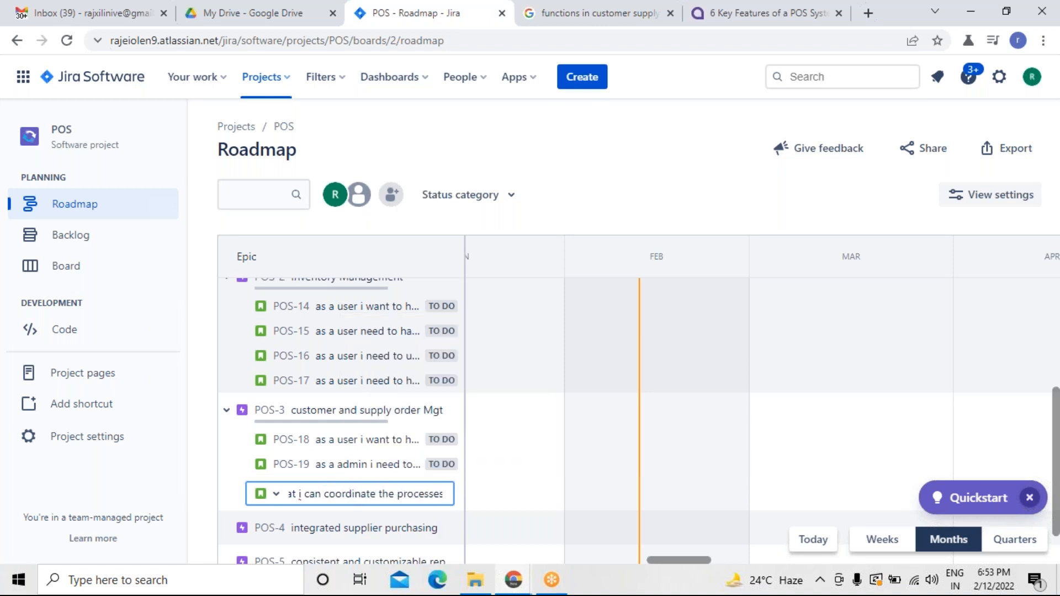
pyautogui.press('Return')
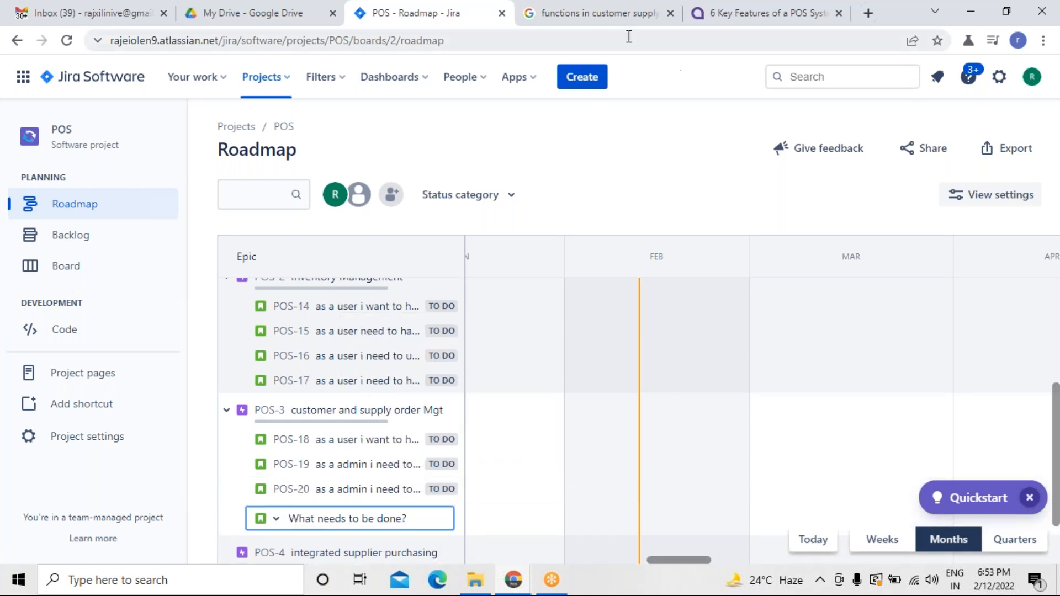
# Add a POS-3 child issue: as a architect i need have an facility to design complex systems so that i can restrain these from security threats.
pyautogui.click(607, 24)
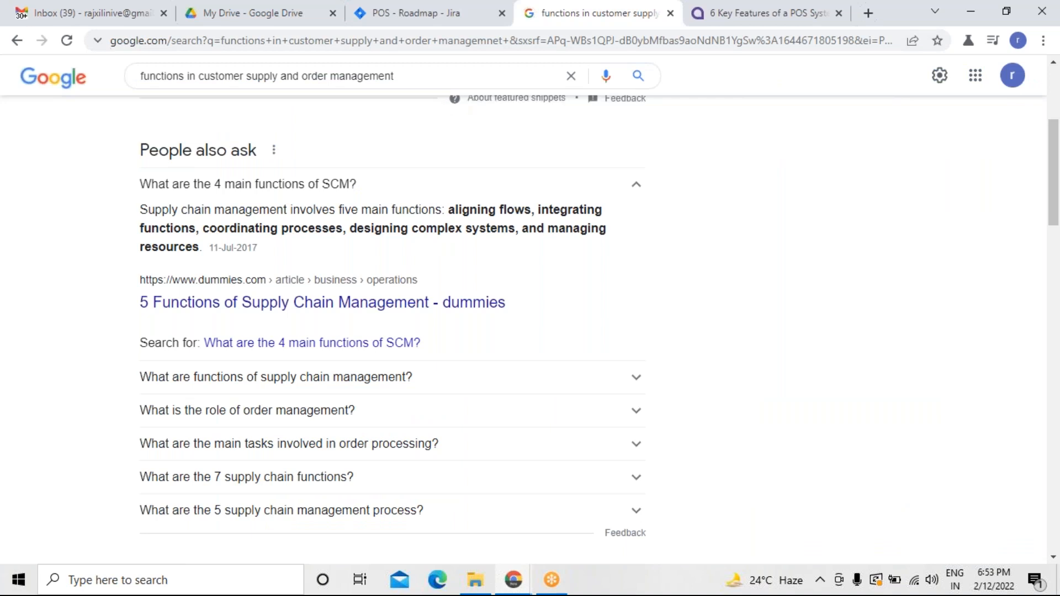
pyautogui.click(453, 16)
pyautogui.write('a')
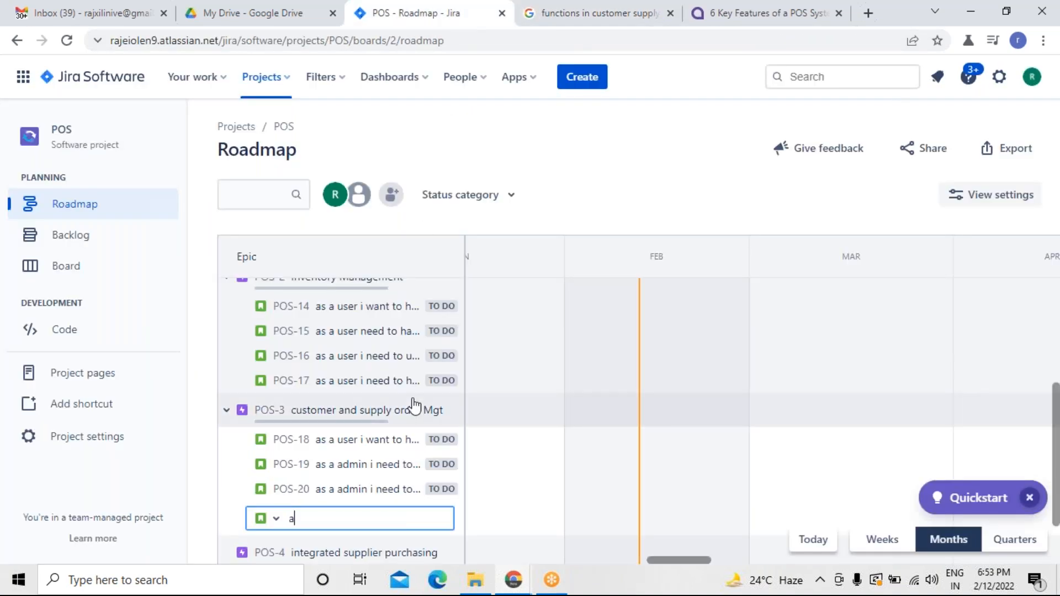
pyautogui.write('s a architect i need to have')
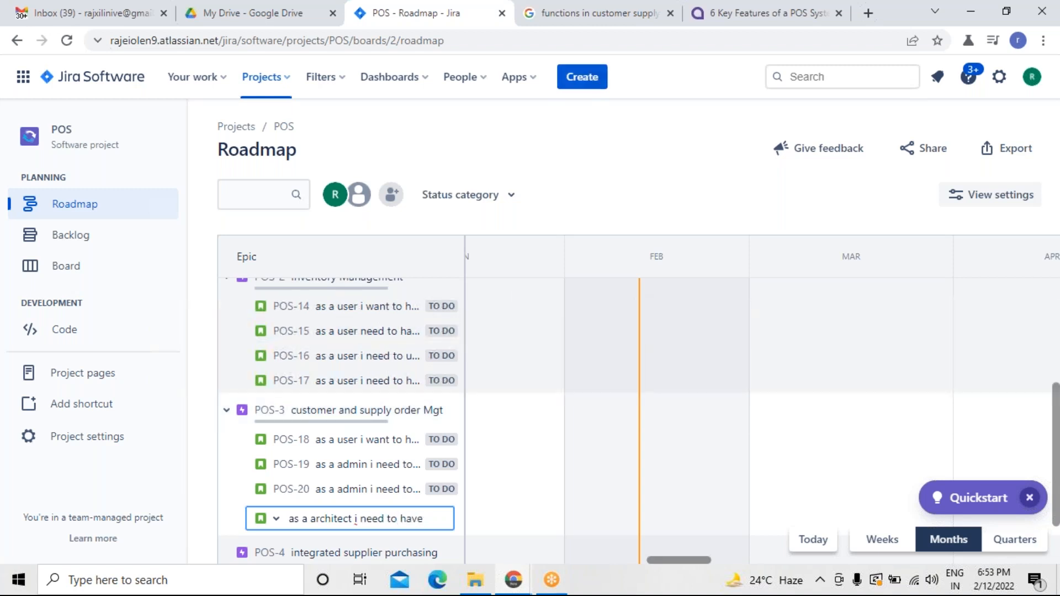
pyautogui.click(592, 31)
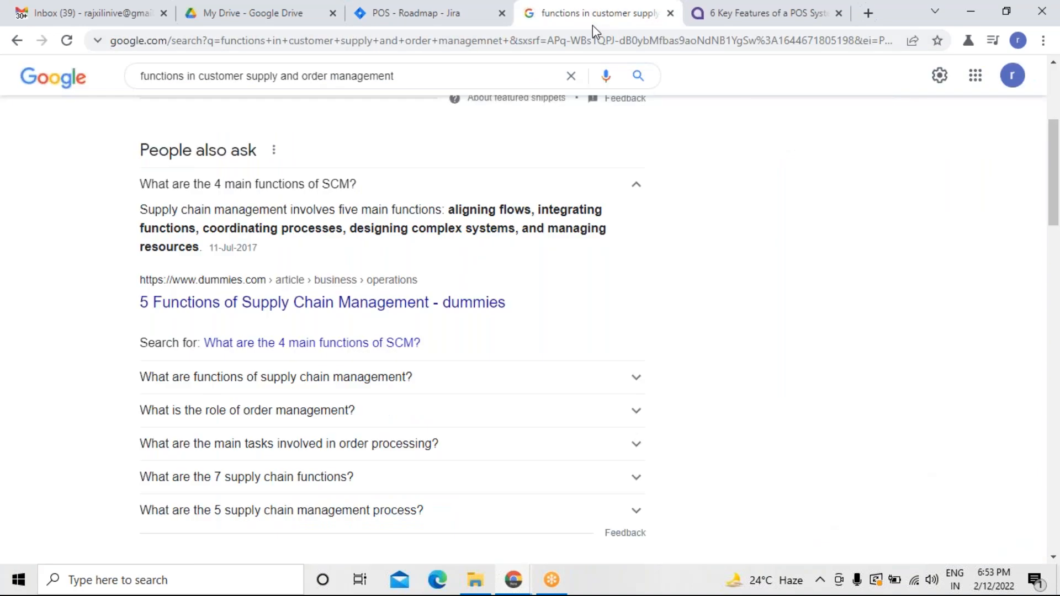
pyautogui.click(467, 24)
pyautogui.press('BackSpace')
pyautogui.press('BackSpace')
pyautogui.press('BackSpace')
pyautogui.press('BackSpace')
pyautogui.press('BackSpace')
pyautogui.press('BackSpace')
pyautogui.press('BackSpace')
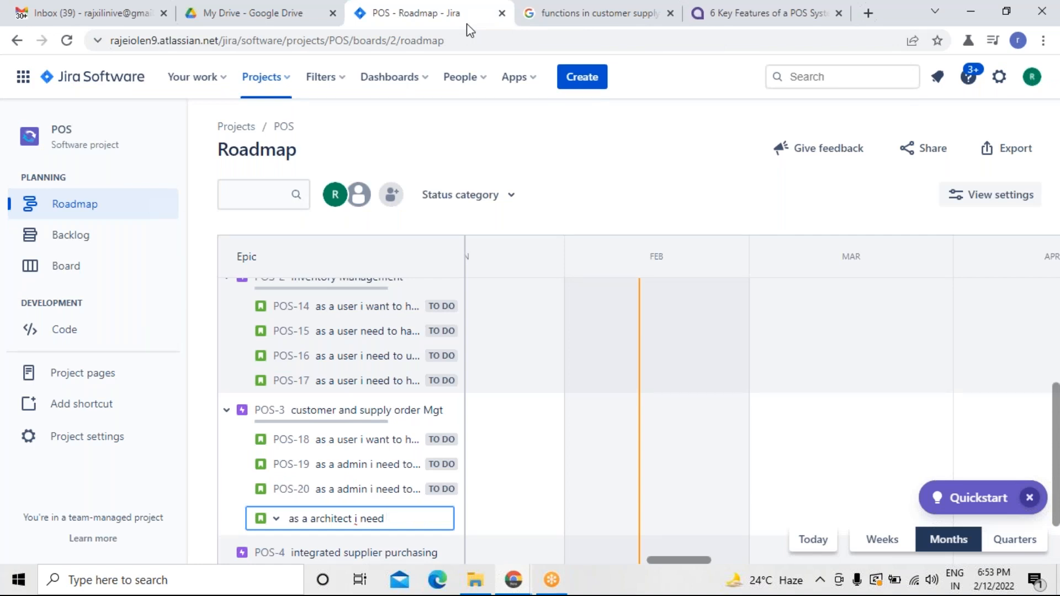
pyautogui.write('have an facility to design')
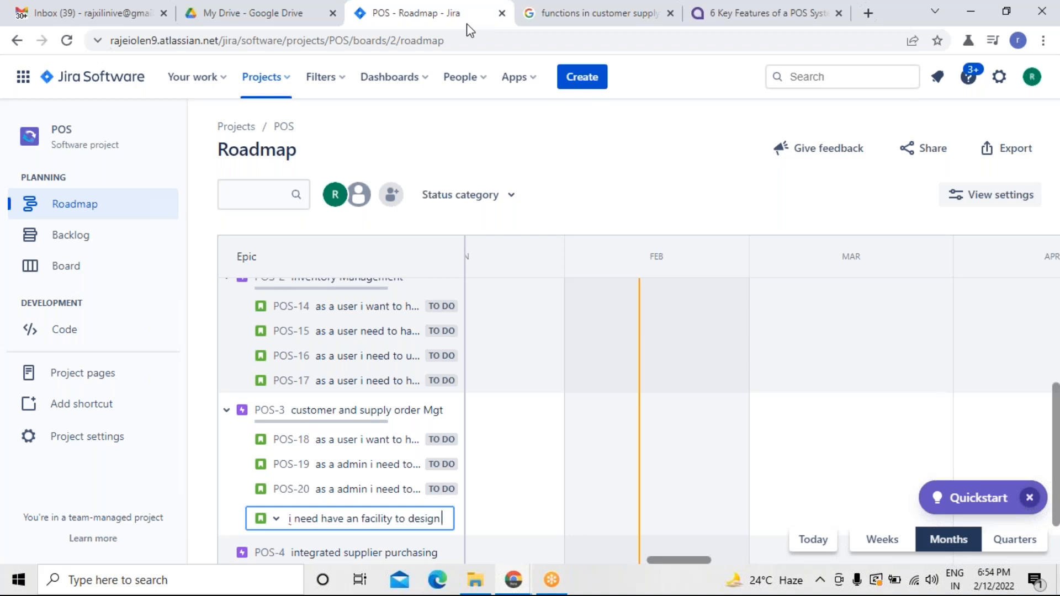
pyautogui.write(' complex')
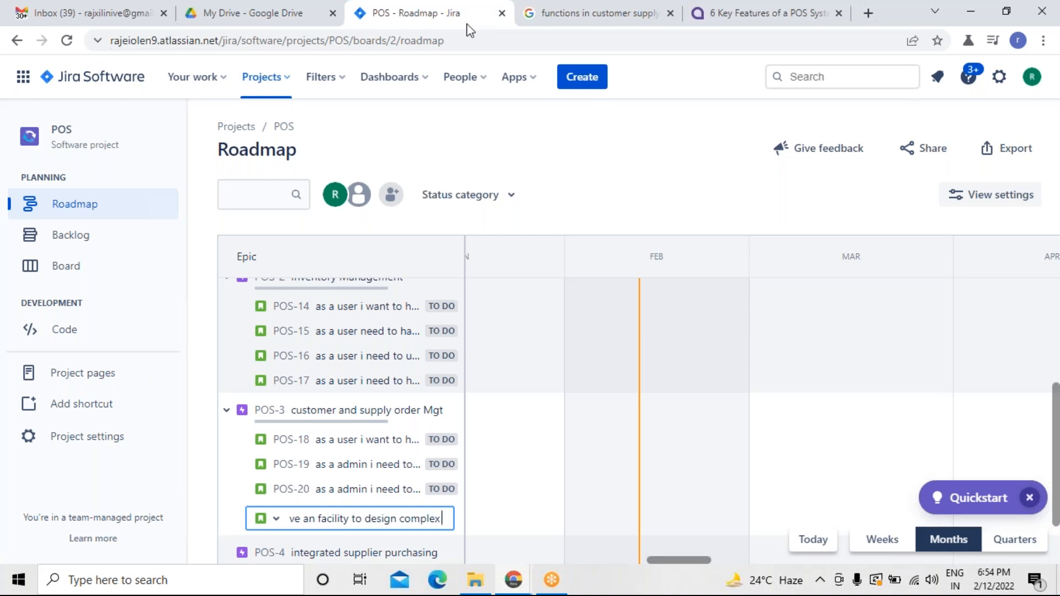
pyautogui.write(' systems so that i can restarin thee')
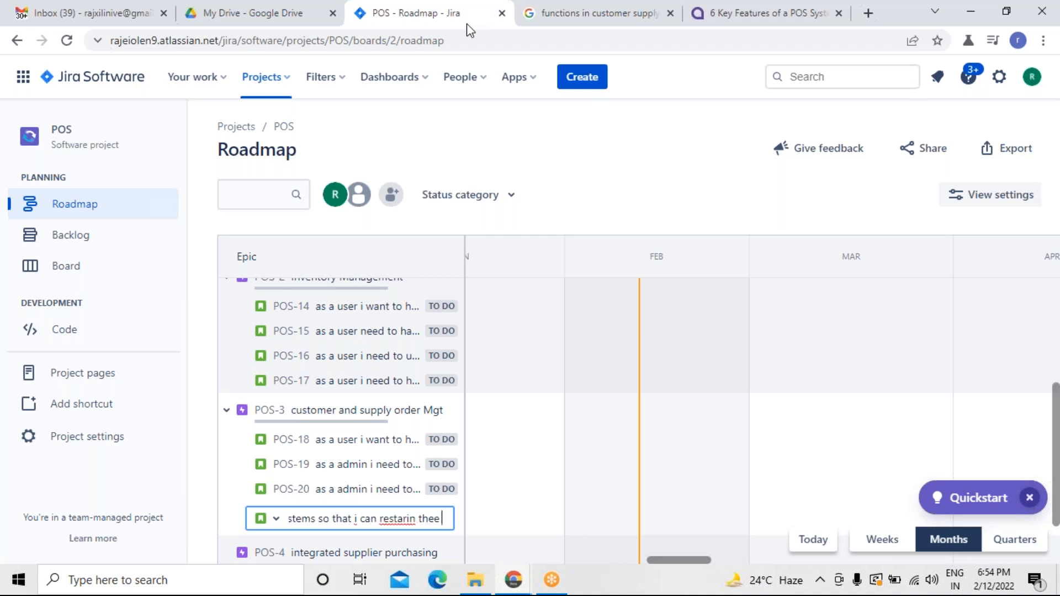
pyautogui.rightClick(398, 518)
pyautogui.click(432, 352)
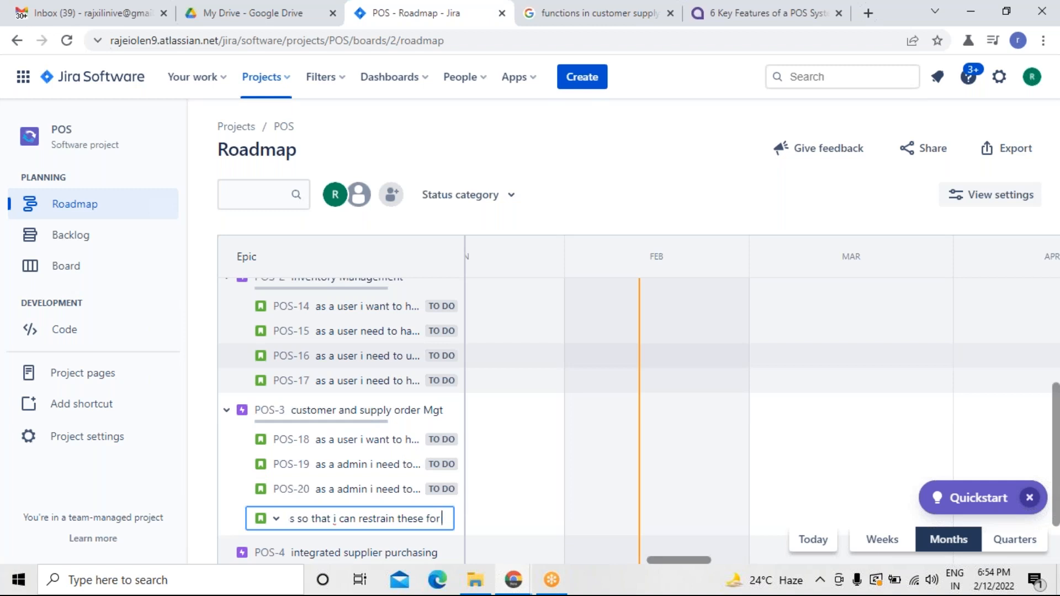
pyautogui.write('om se')
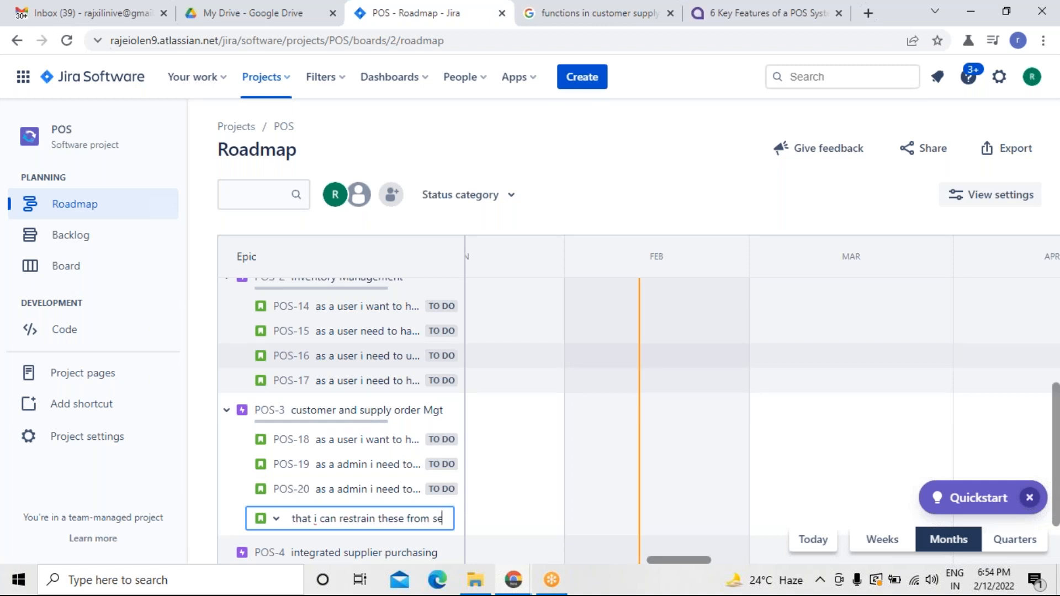
pyautogui.write('curity therats')
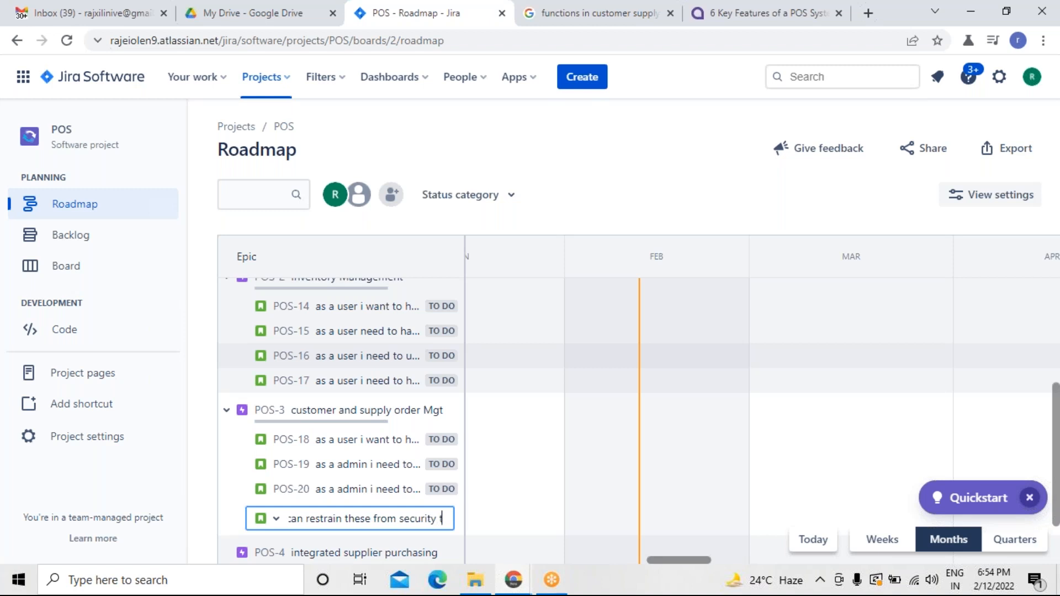
pyautogui.press('BackSpace')
pyautogui.press('BackSpace')
pyautogui.press('BackSpace')
pyautogui.press('BackSpace')
pyautogui.press('BackSpace')
pyautogui.press('BackSpace')
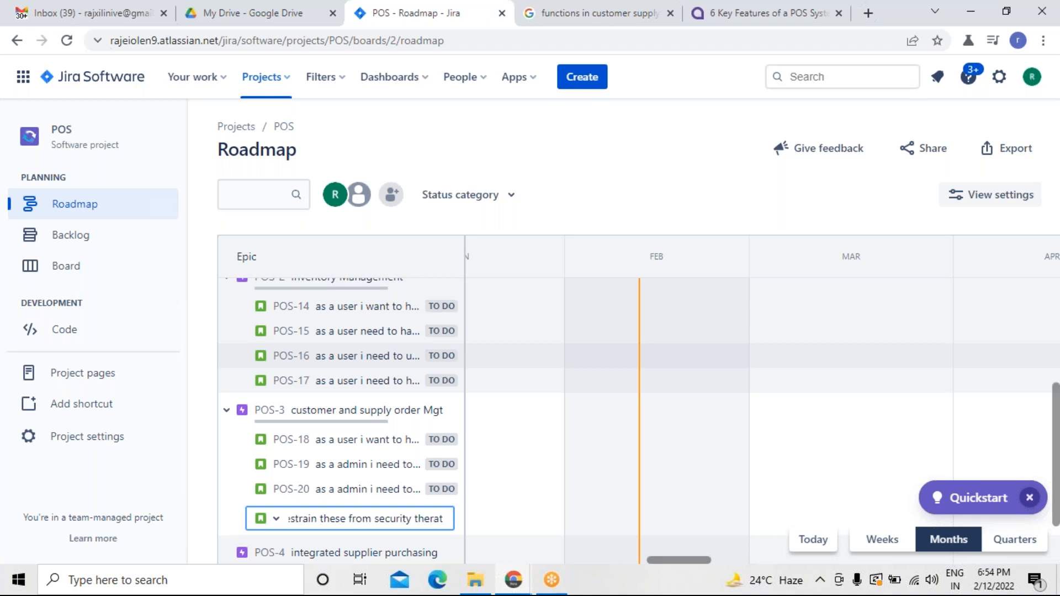
pyautogui.write('raets')
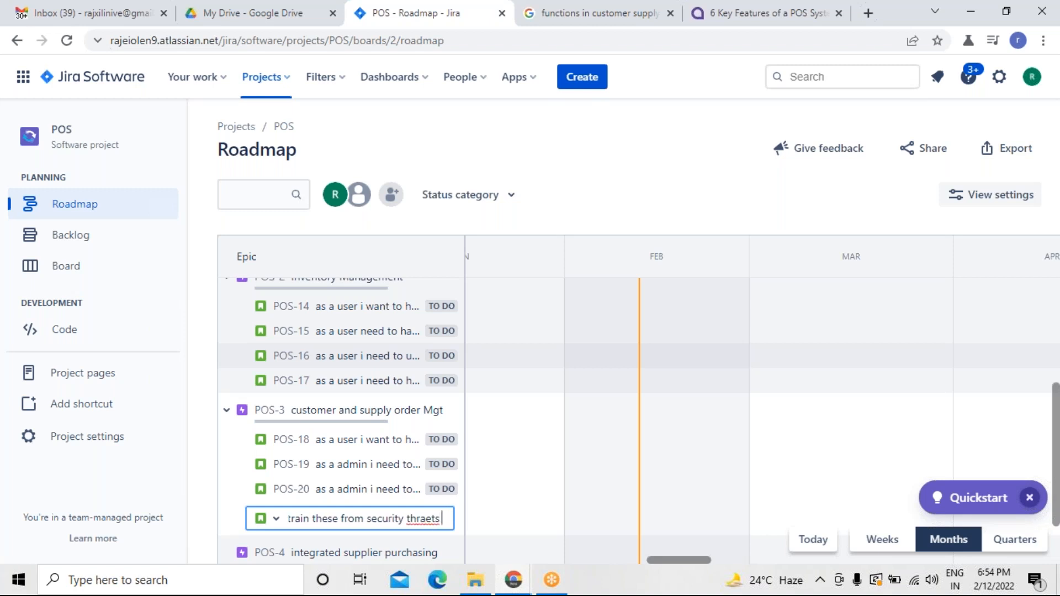
pyautogui.press('BackSpace')
pyautogui.press('BackSpace')
pyautogui.press('BackSpace')
pyautogui.press('BackSpace')
pyautogui.write('eats')
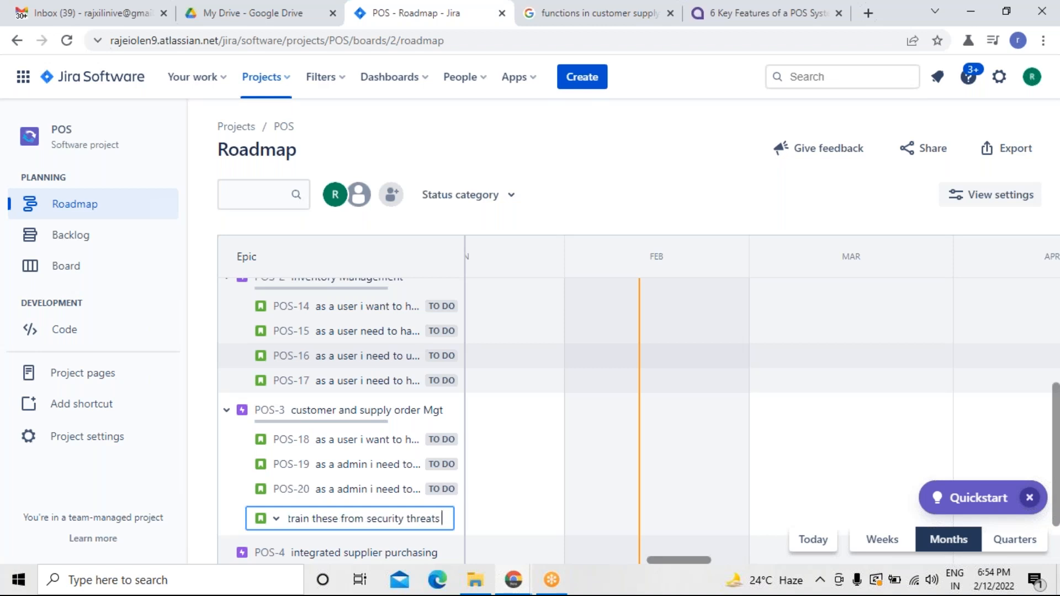
pyautogui.press('Return')
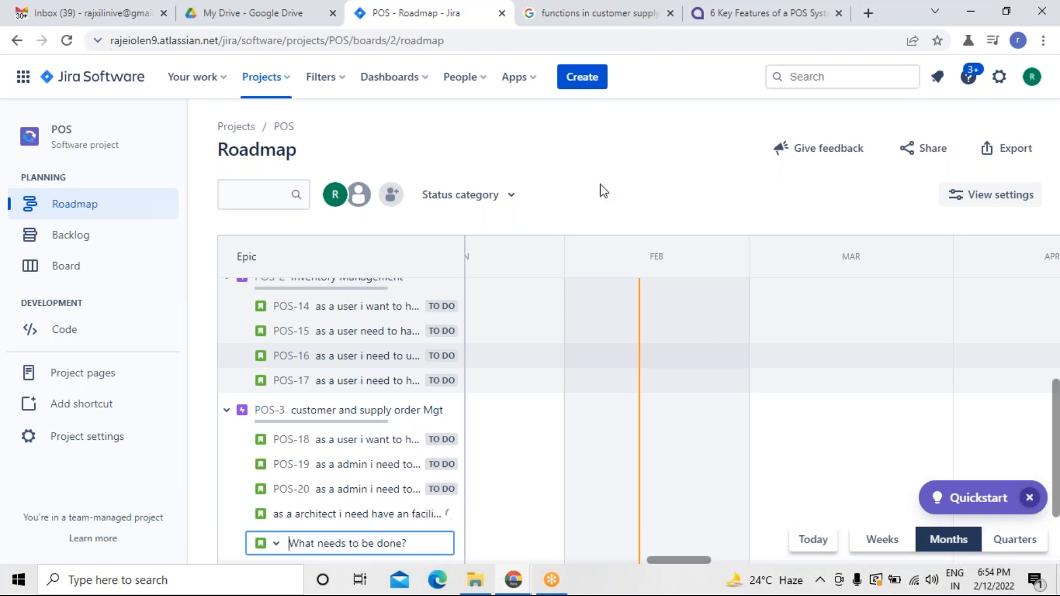
# Add a POS-3 child issue: as a admin i need to have an option to manage resources in a systematic manner.
pyautogui.click(605, 16)
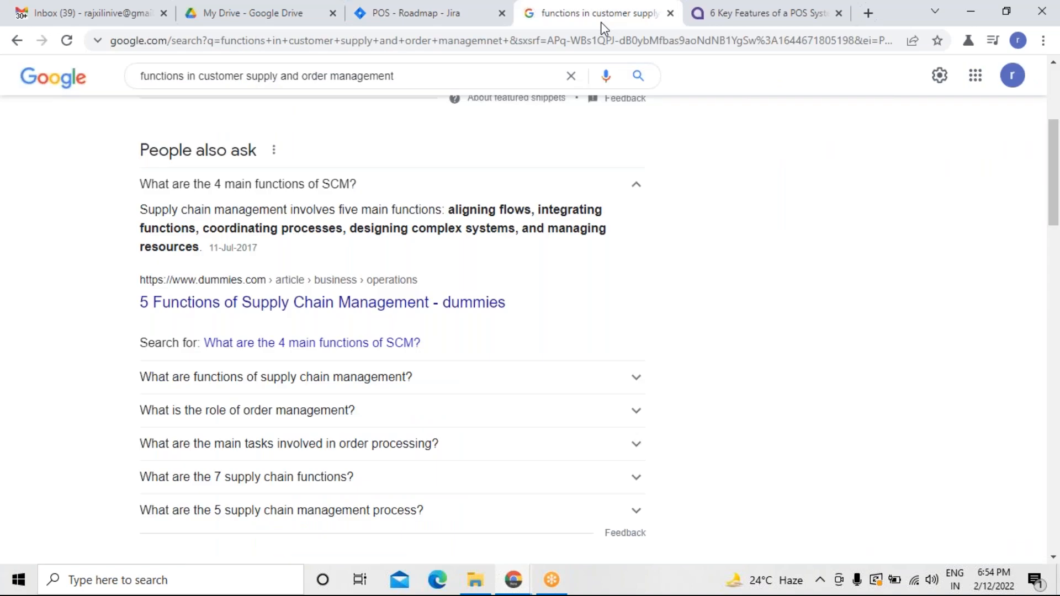
pyautogui.click(472, 24)
pyautogui.write('as a ')
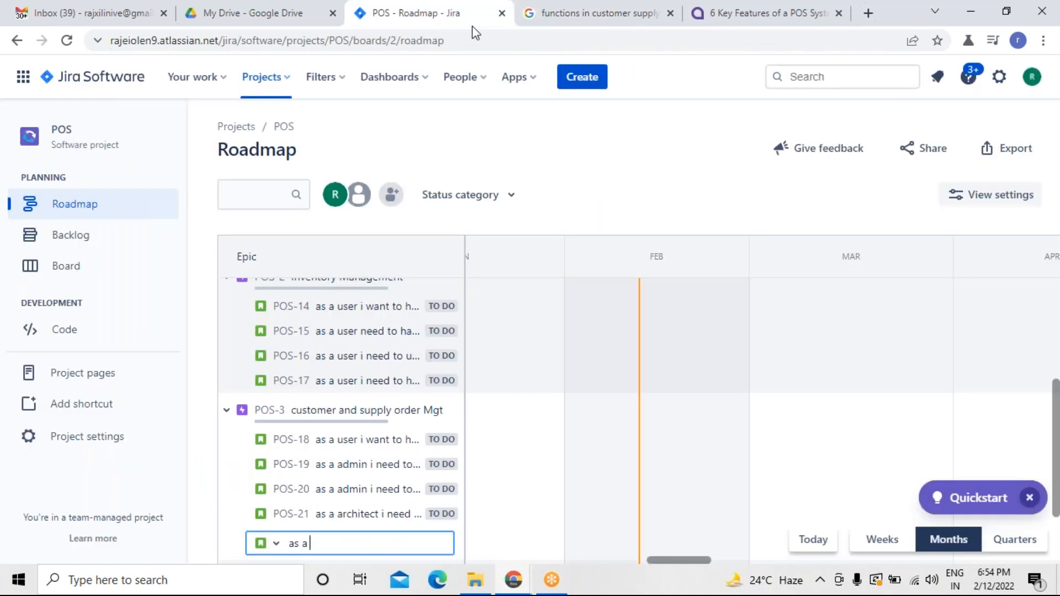
pyautogui.write('admin i need to ')
pyautogui.write('have an opt')
pyautogui.write('in t')
pyautogui.press('BackSpace')
pyautogui.press('BackSpace')
pyautogui.press('BackSpace')
pyautogui.write('on to manae')
pyautogui.press('BackSpace')
pyautogui.write('ge reso')
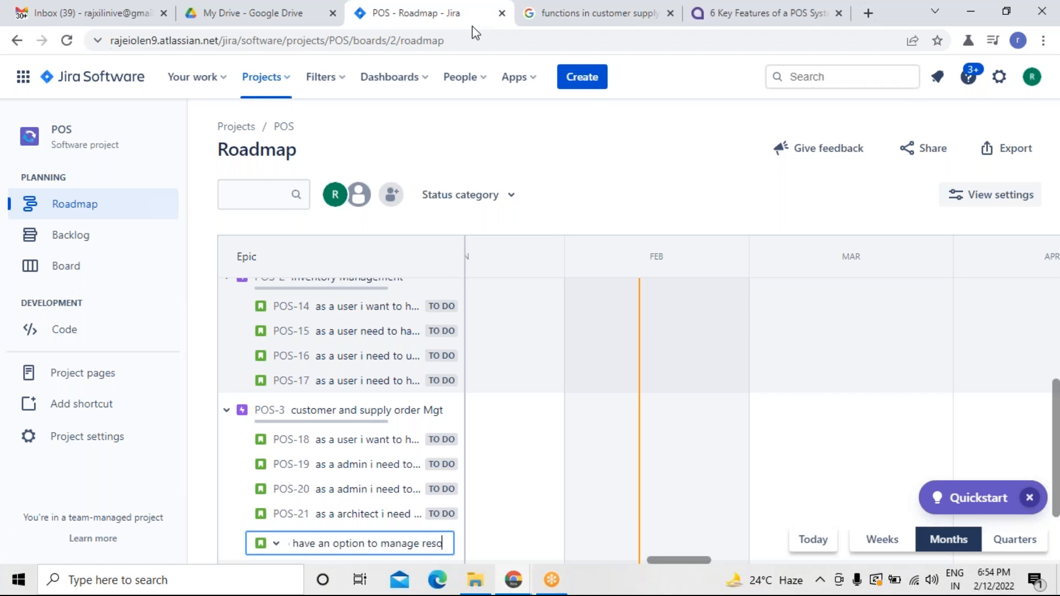
pyautogui.write('u')
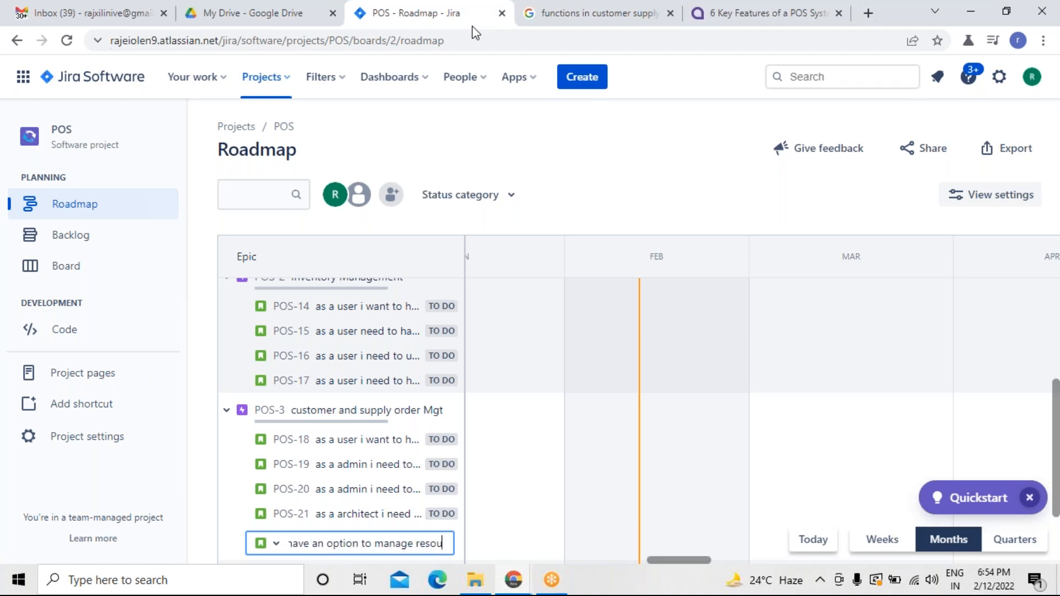
pyautogui.write('rces')
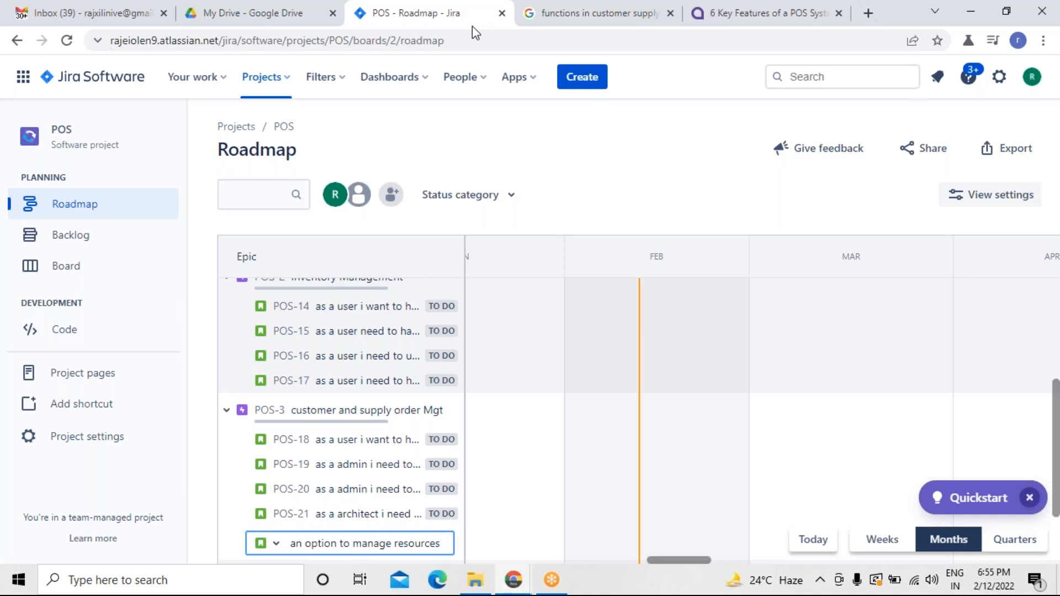
pyautogui.write(' in a sus')
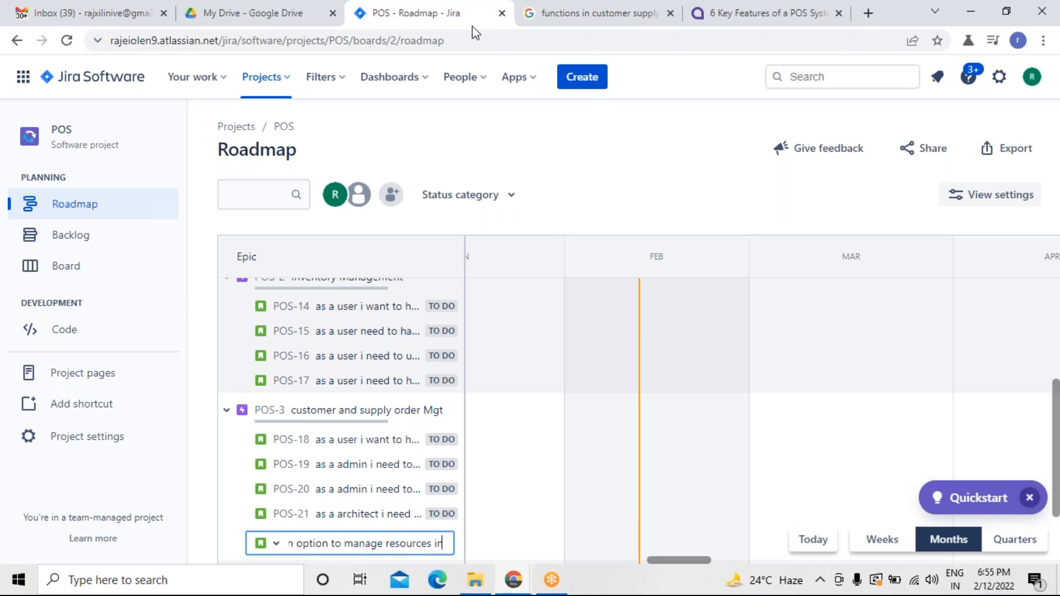
pyautogui.press('BackSpace')
pyautogui.press('BackSpace')
pyautogui.write('ystaematic')
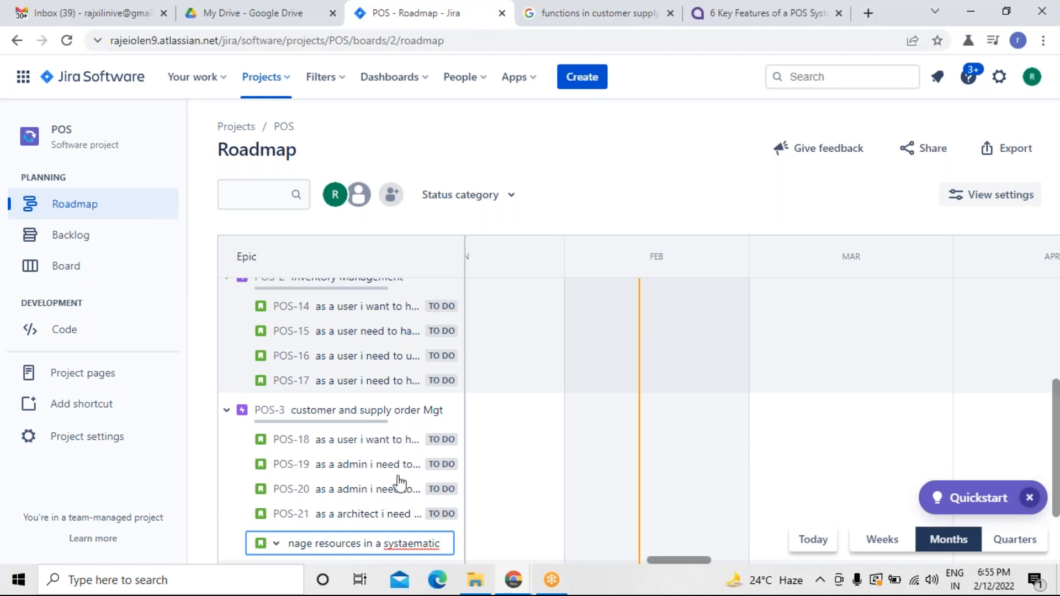
pyautogui.rightClick(408, 544)
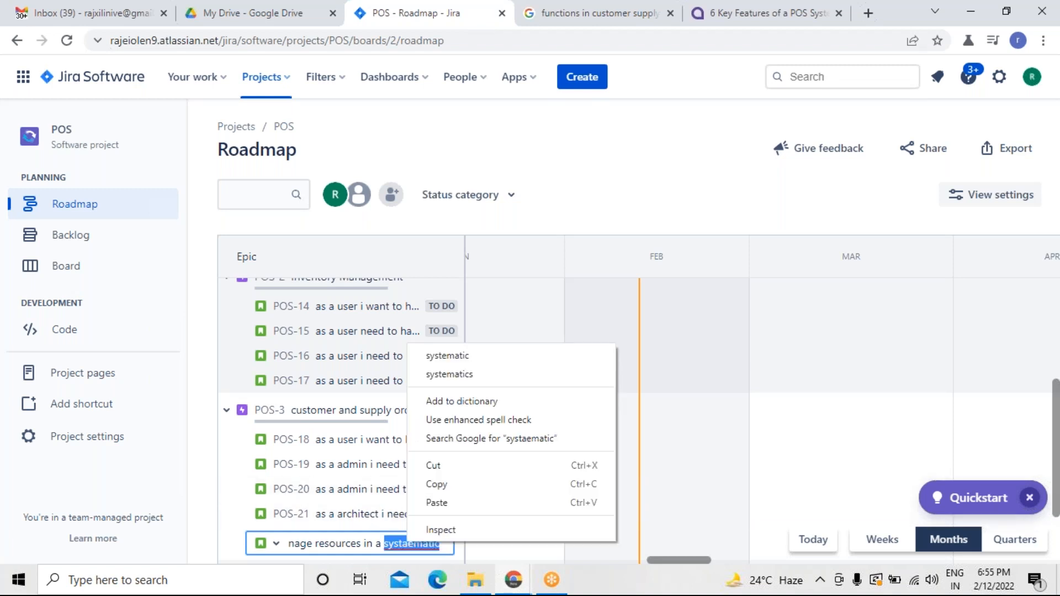
pyautogui.click(445, 351)
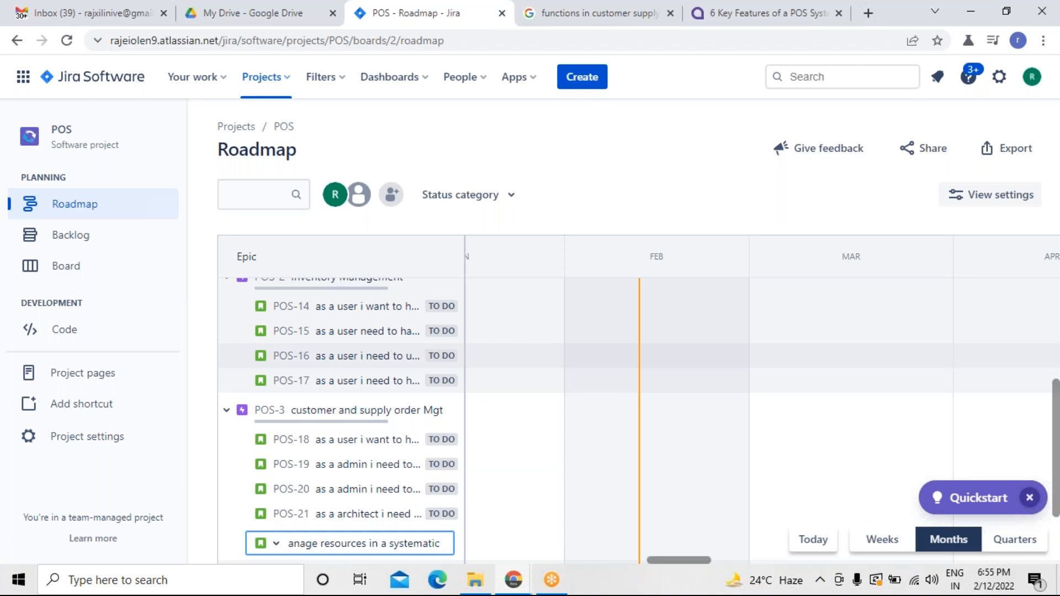
pyautogui.write('manner')
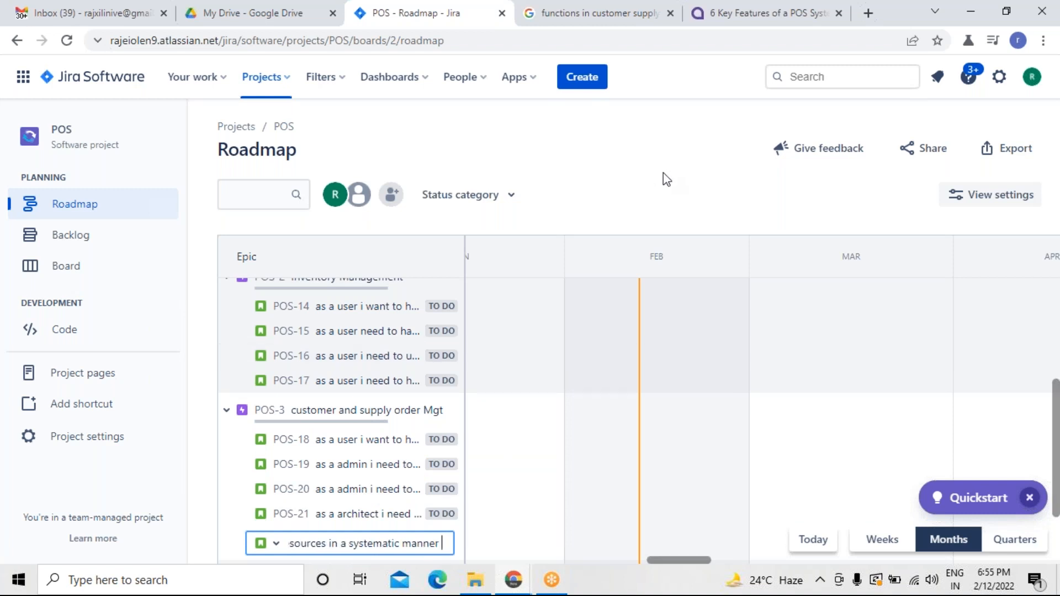
pyautogui.press('Return')
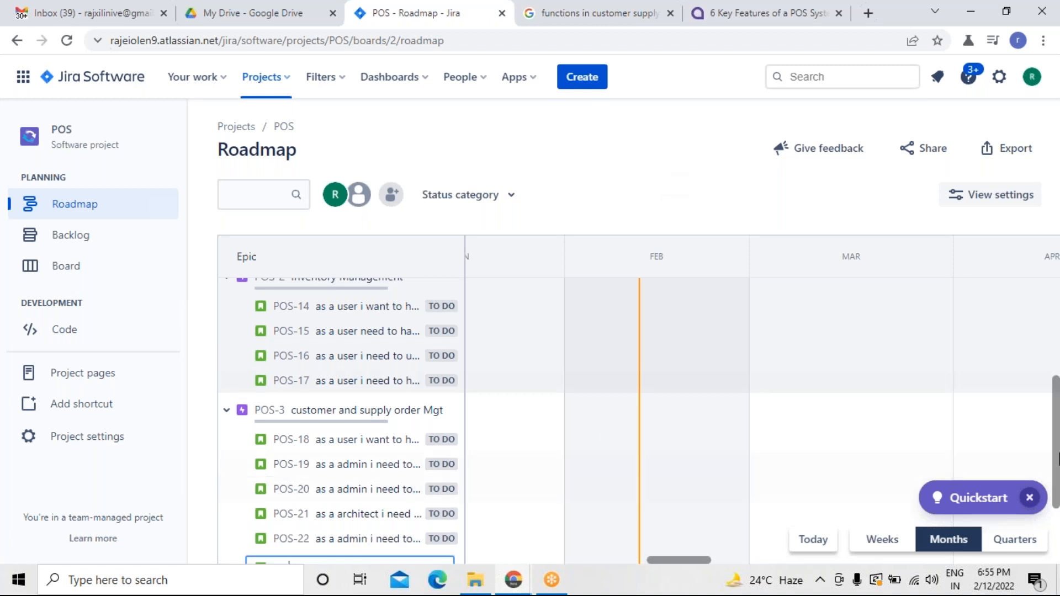
# Scroll through the roadmap to review all epics and their child issues.
pyautogui.moveTo(1056, 466); pyautogui.dragTo(1055, 508)
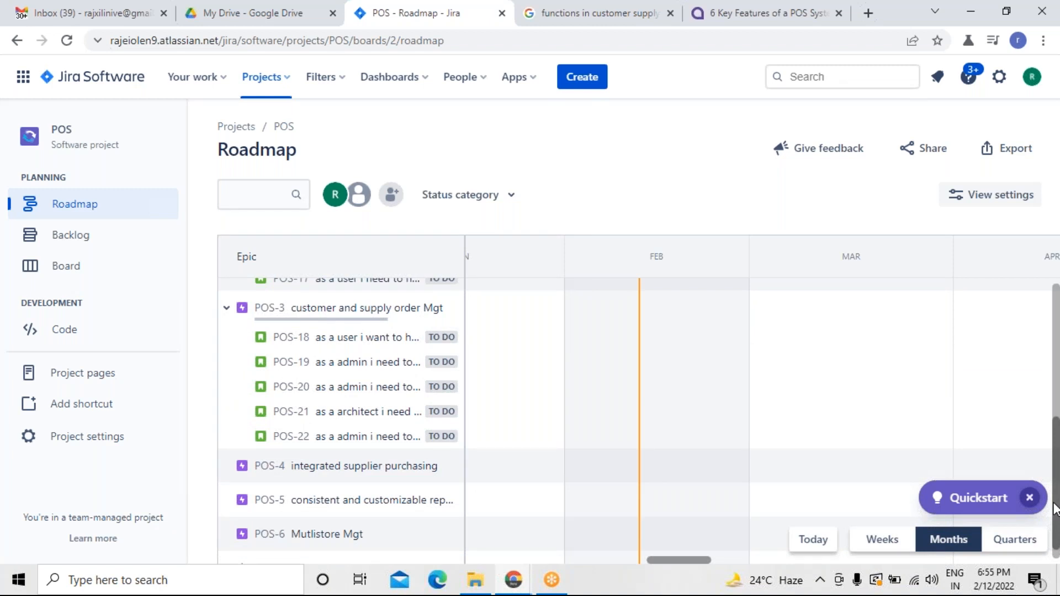
pyautogui.moveTo(1056, 506); pyautogui.dragTo(1058, 374)
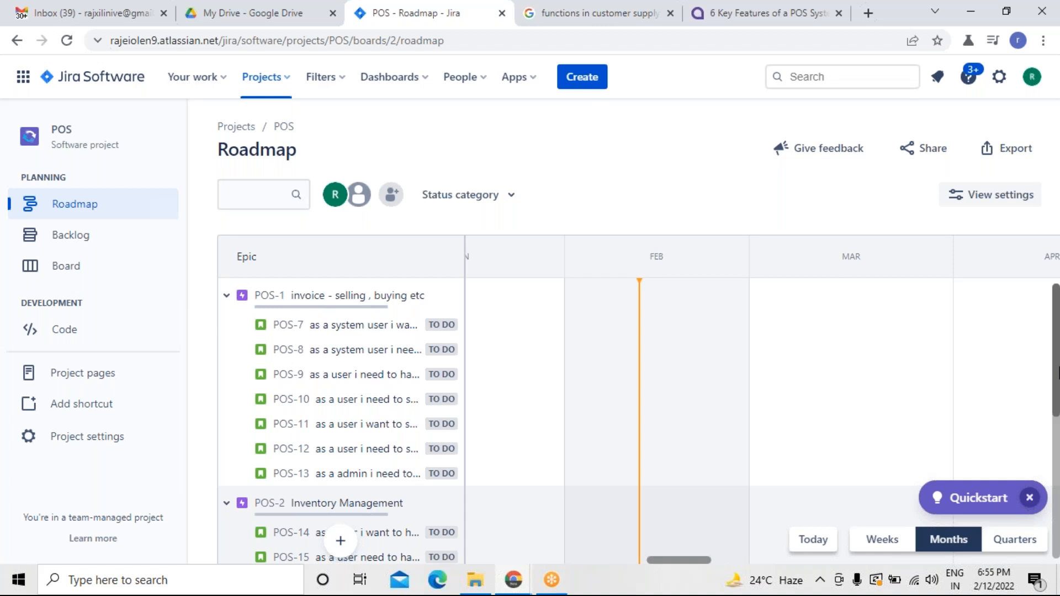
pyautogui.moveTo(1057, 374); pyautogui.dragTo(1056, 502)
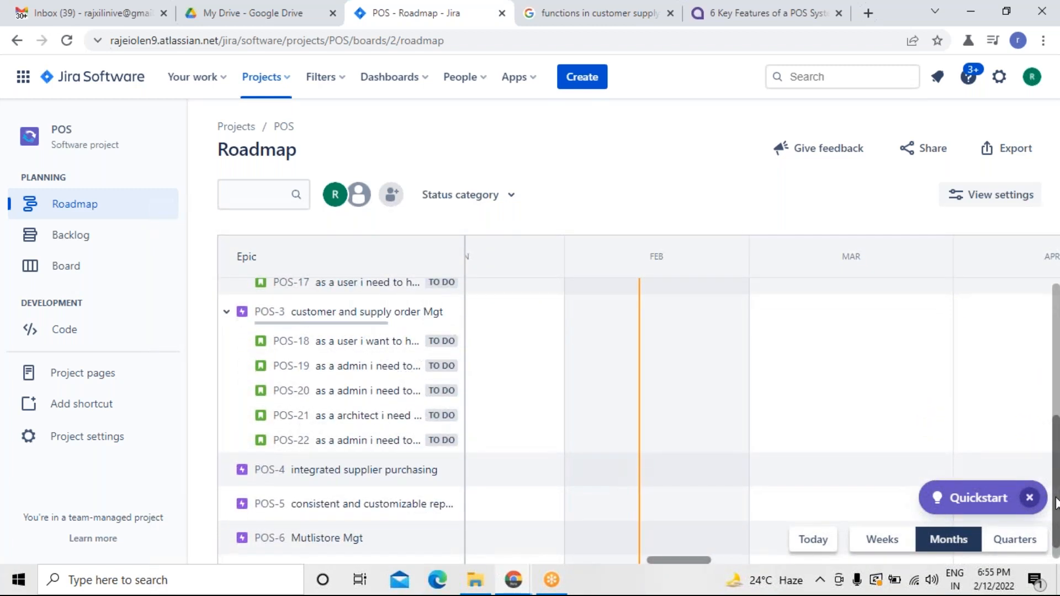
pyautogui.moveTo(1056, 503); pyautogui.dragTo(1056, 516)
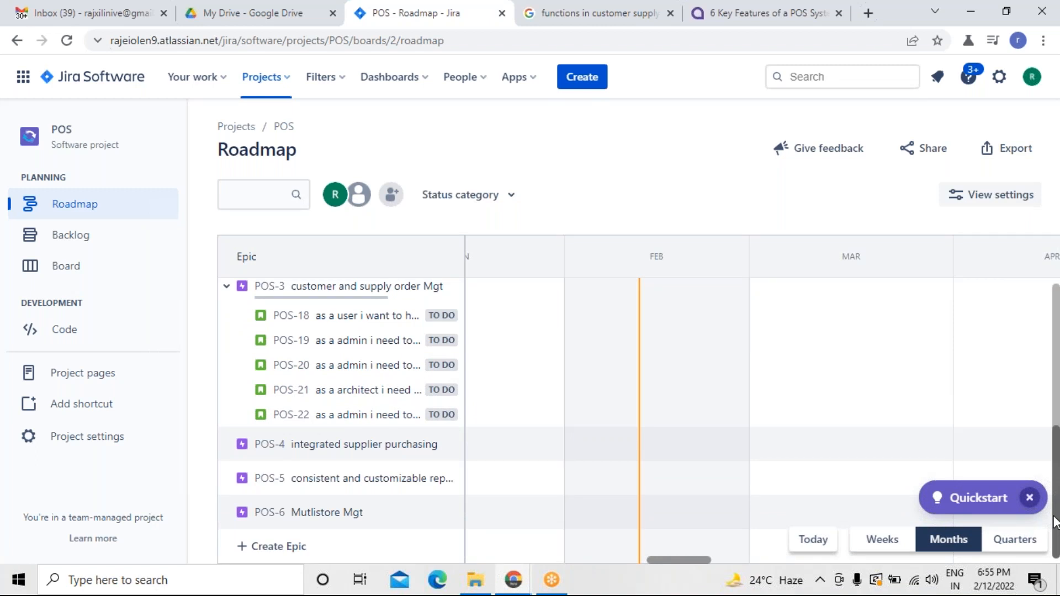
pyautogui.moveTo(1054, 522); pyautogui.dragTo(1056, 352)
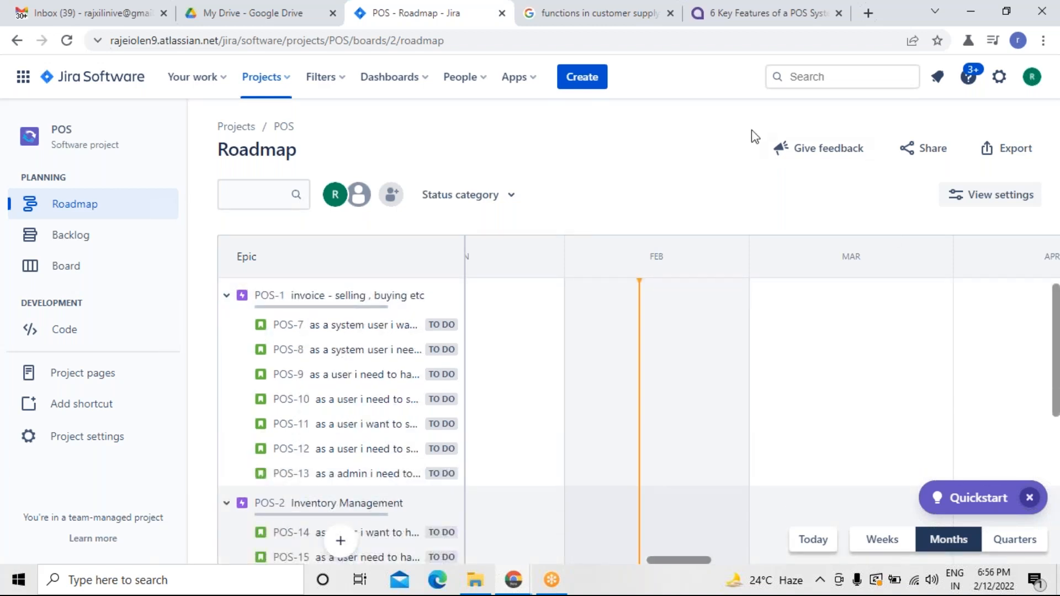